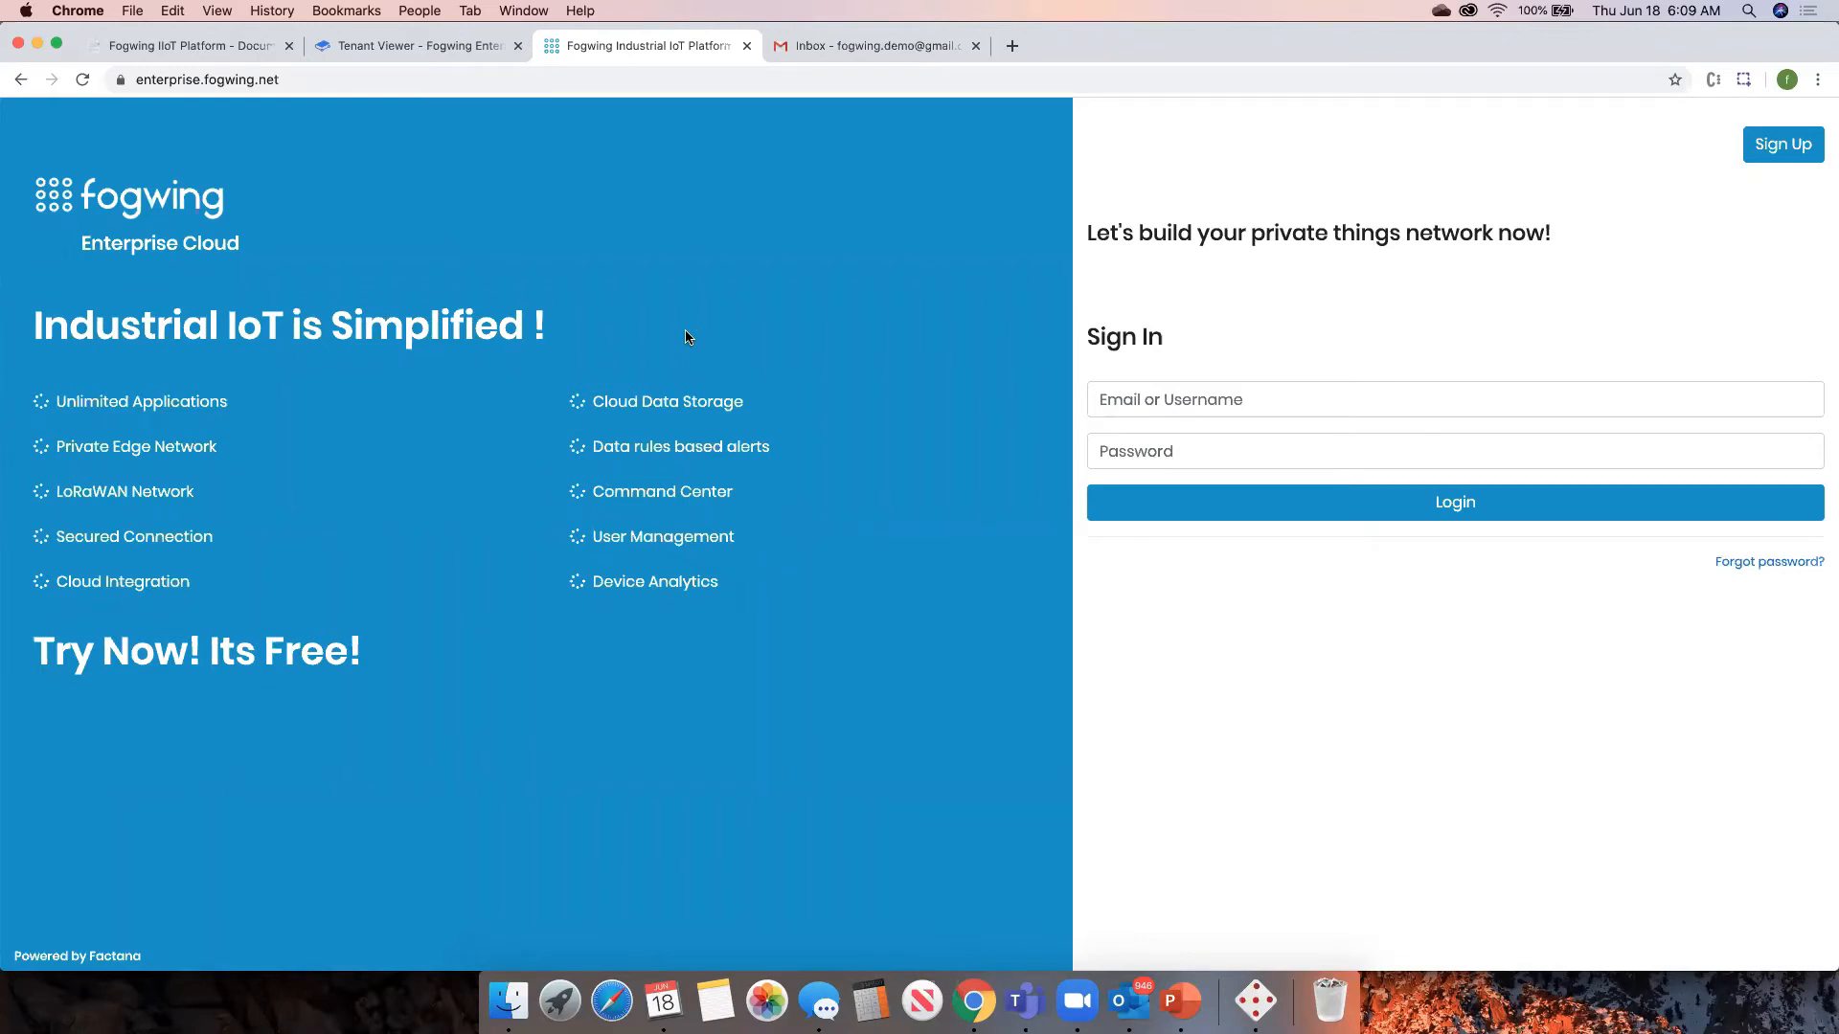
- Look at the Sign Up registration form, then return to the sign-in form
click(1223, 406)
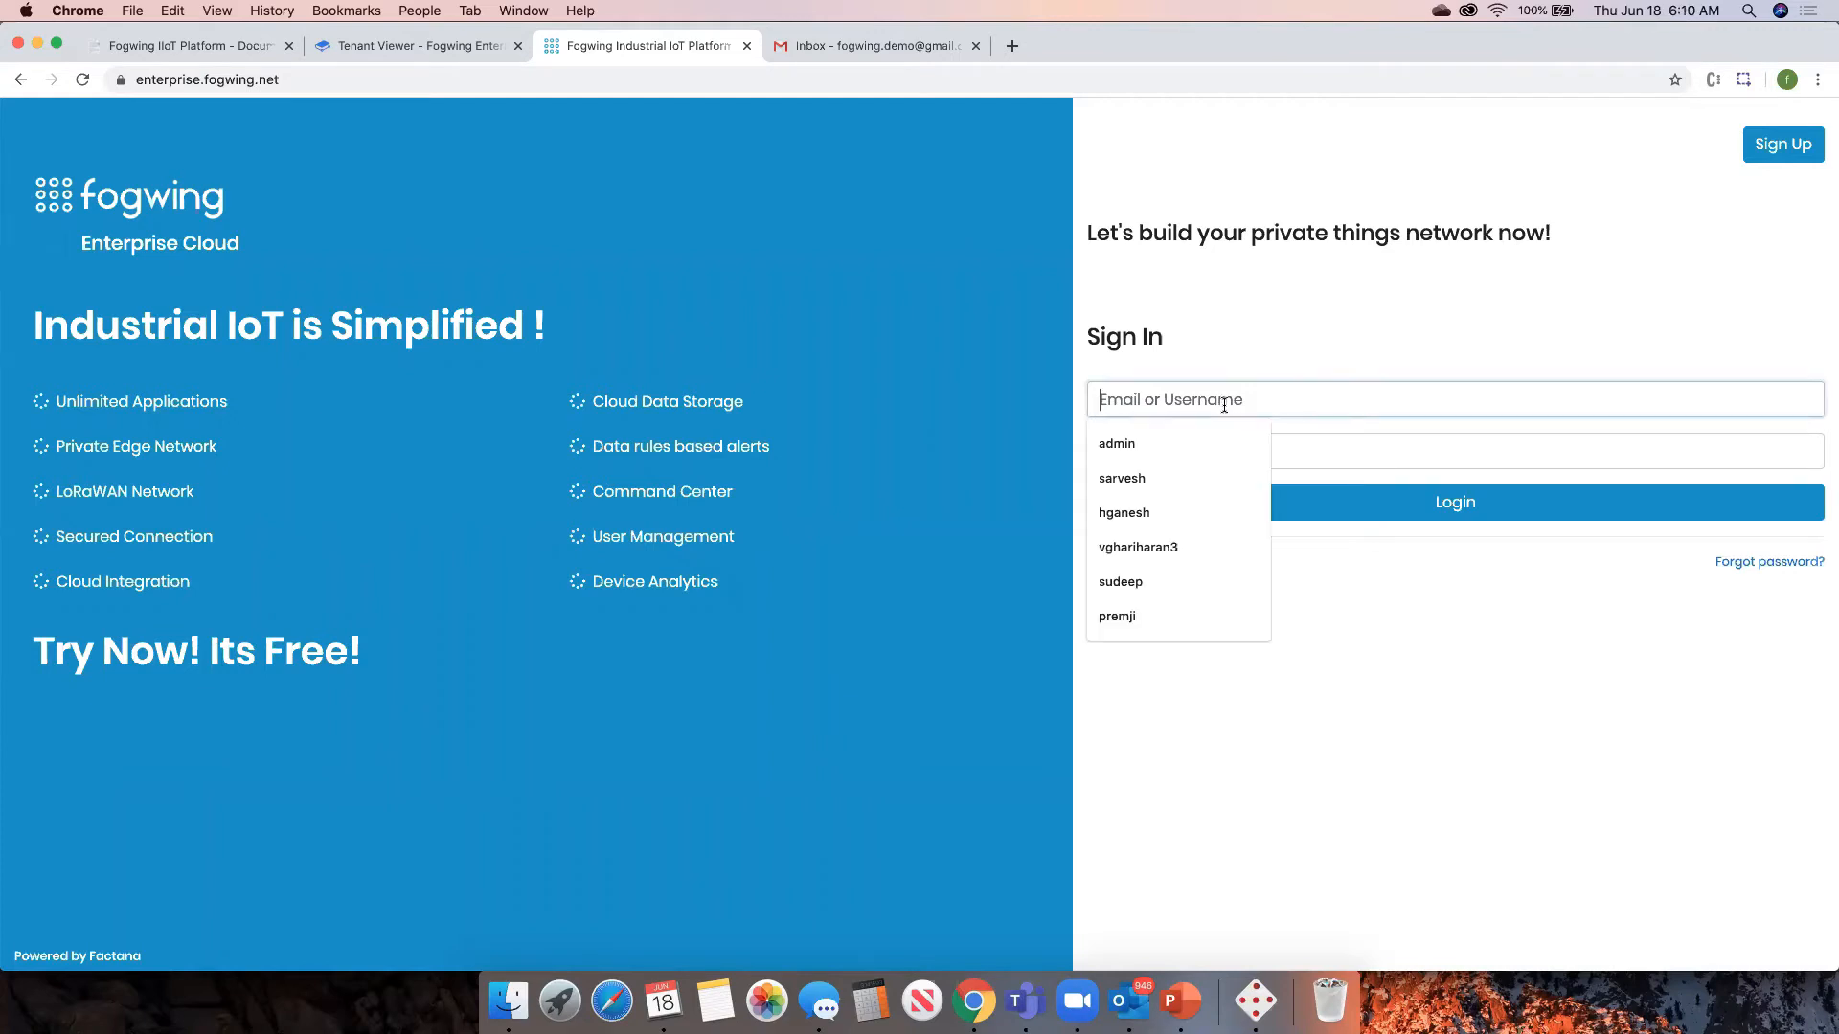
click(1335, 337)
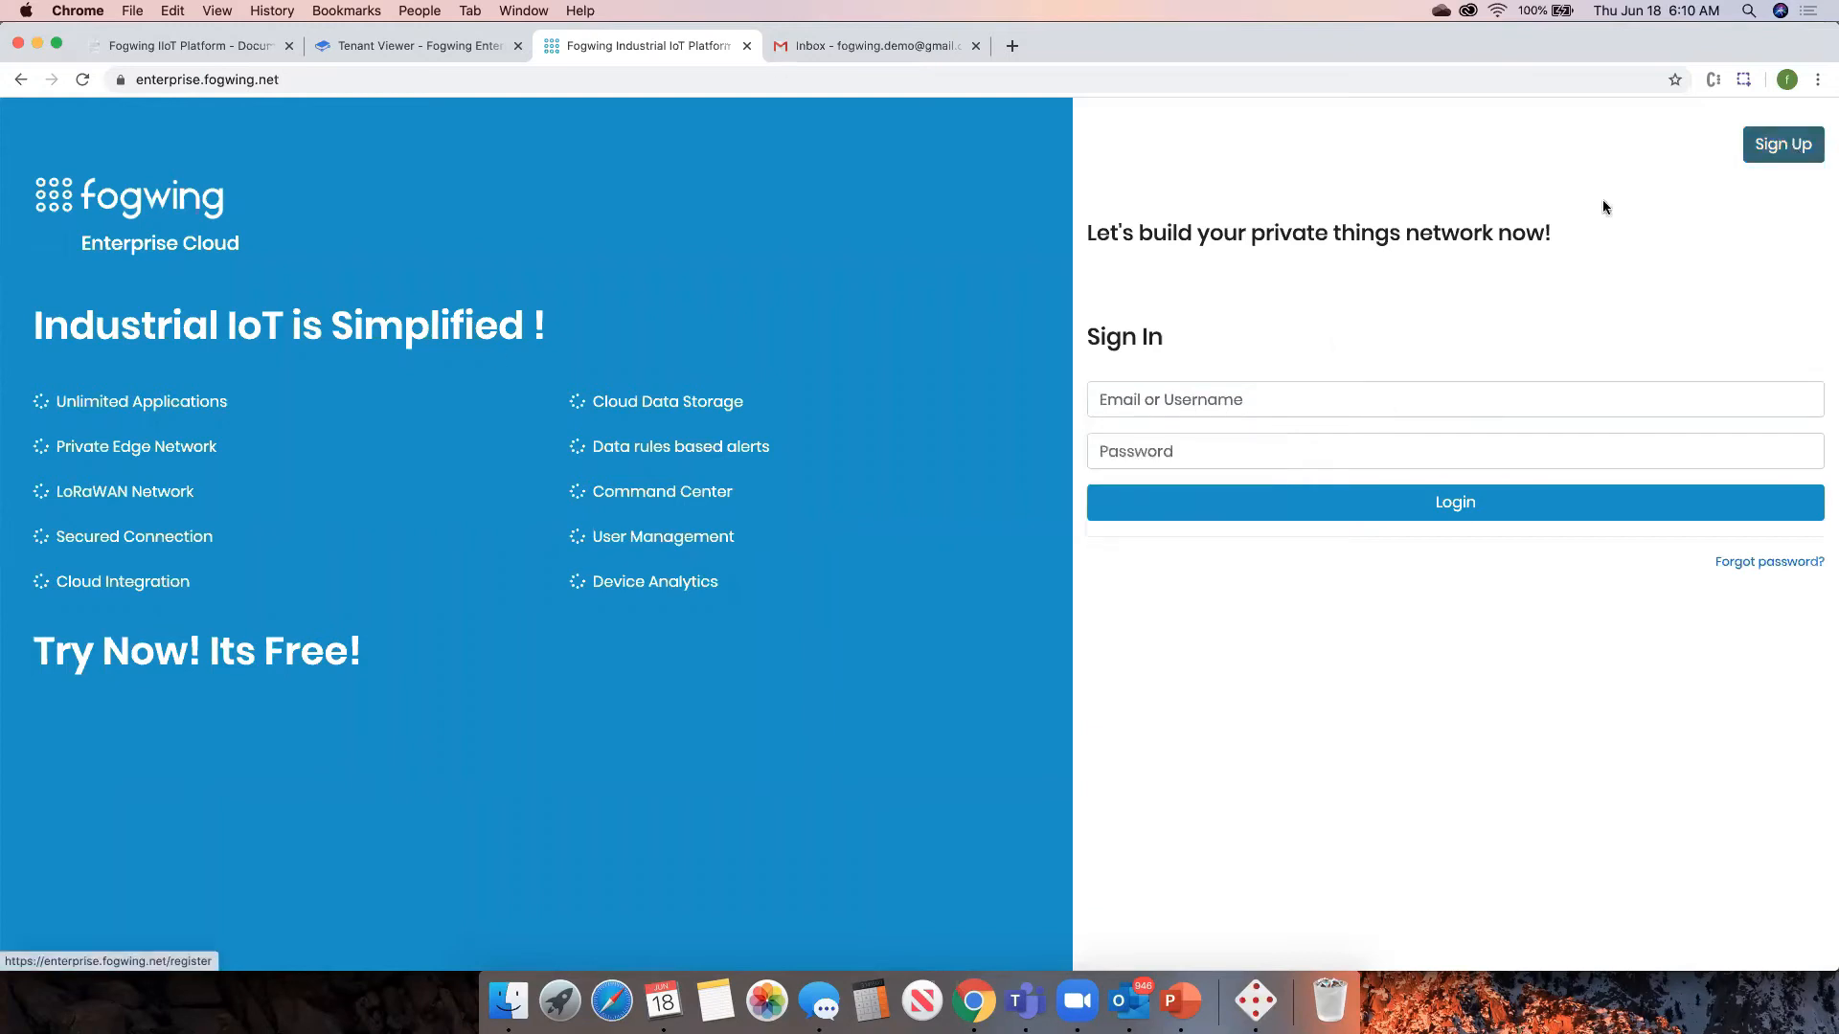
click(1778, 153)
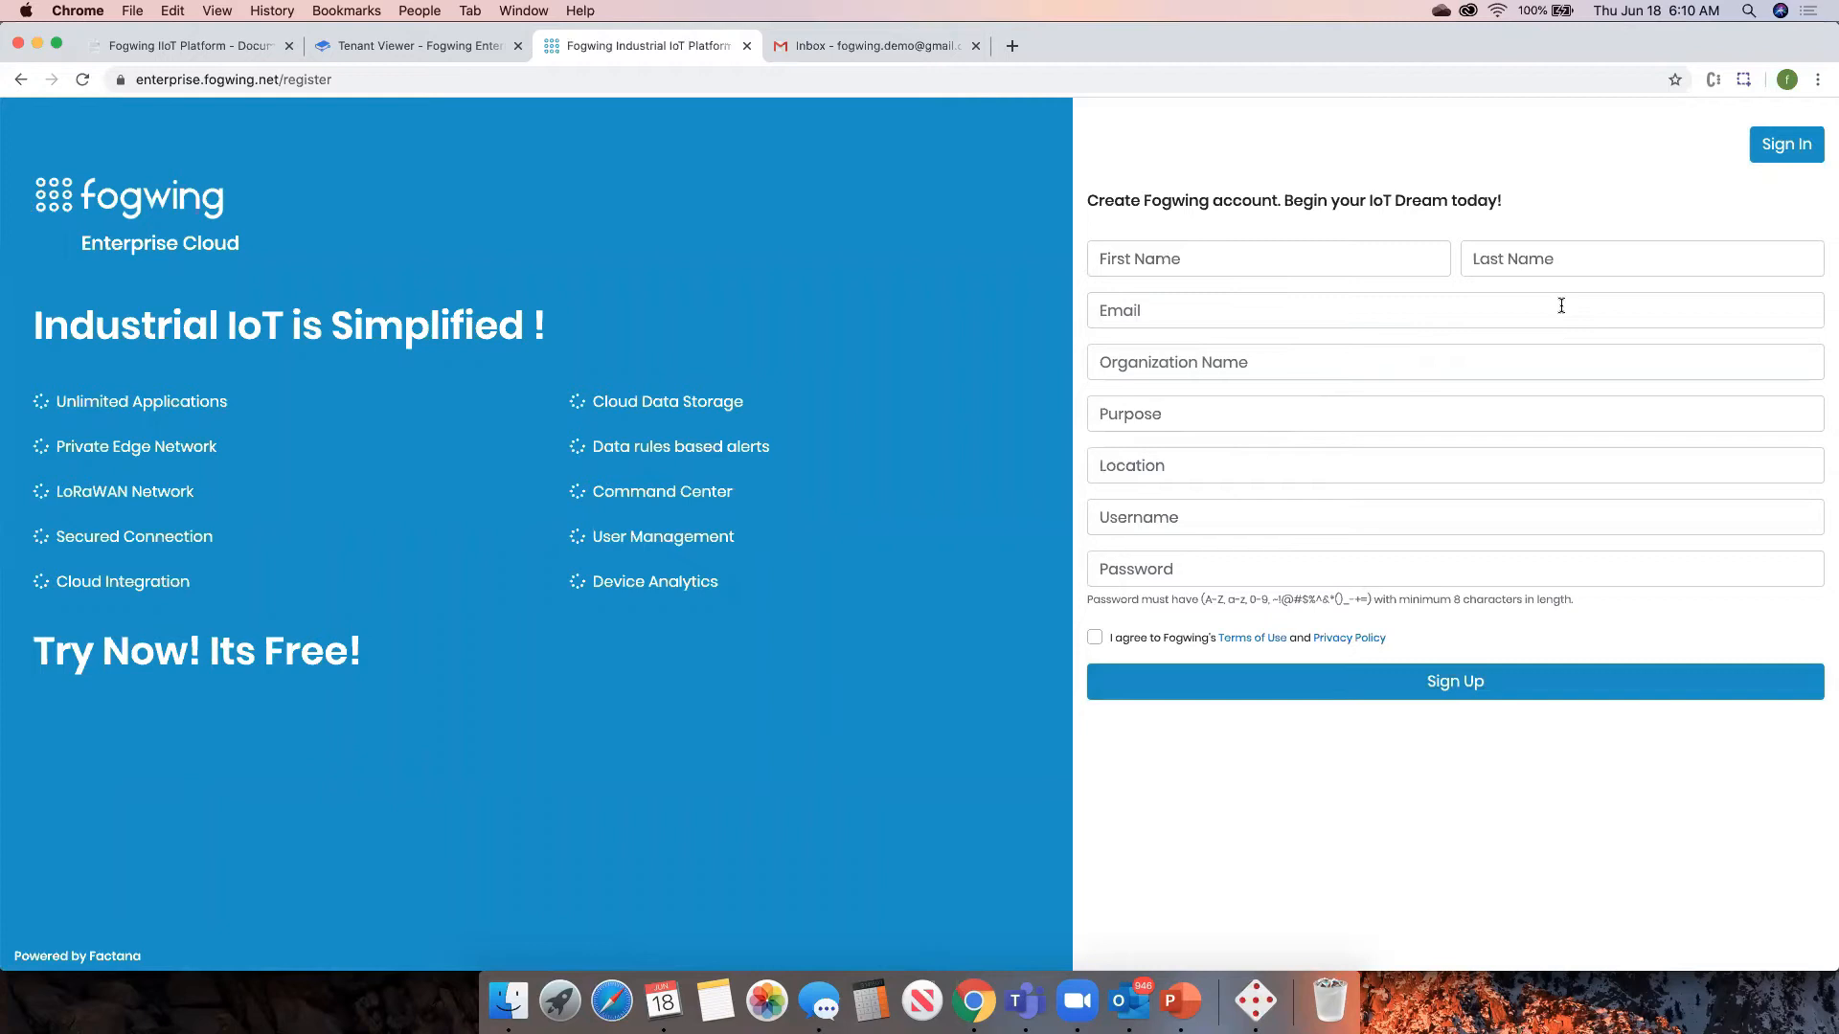
click(1780, 156)
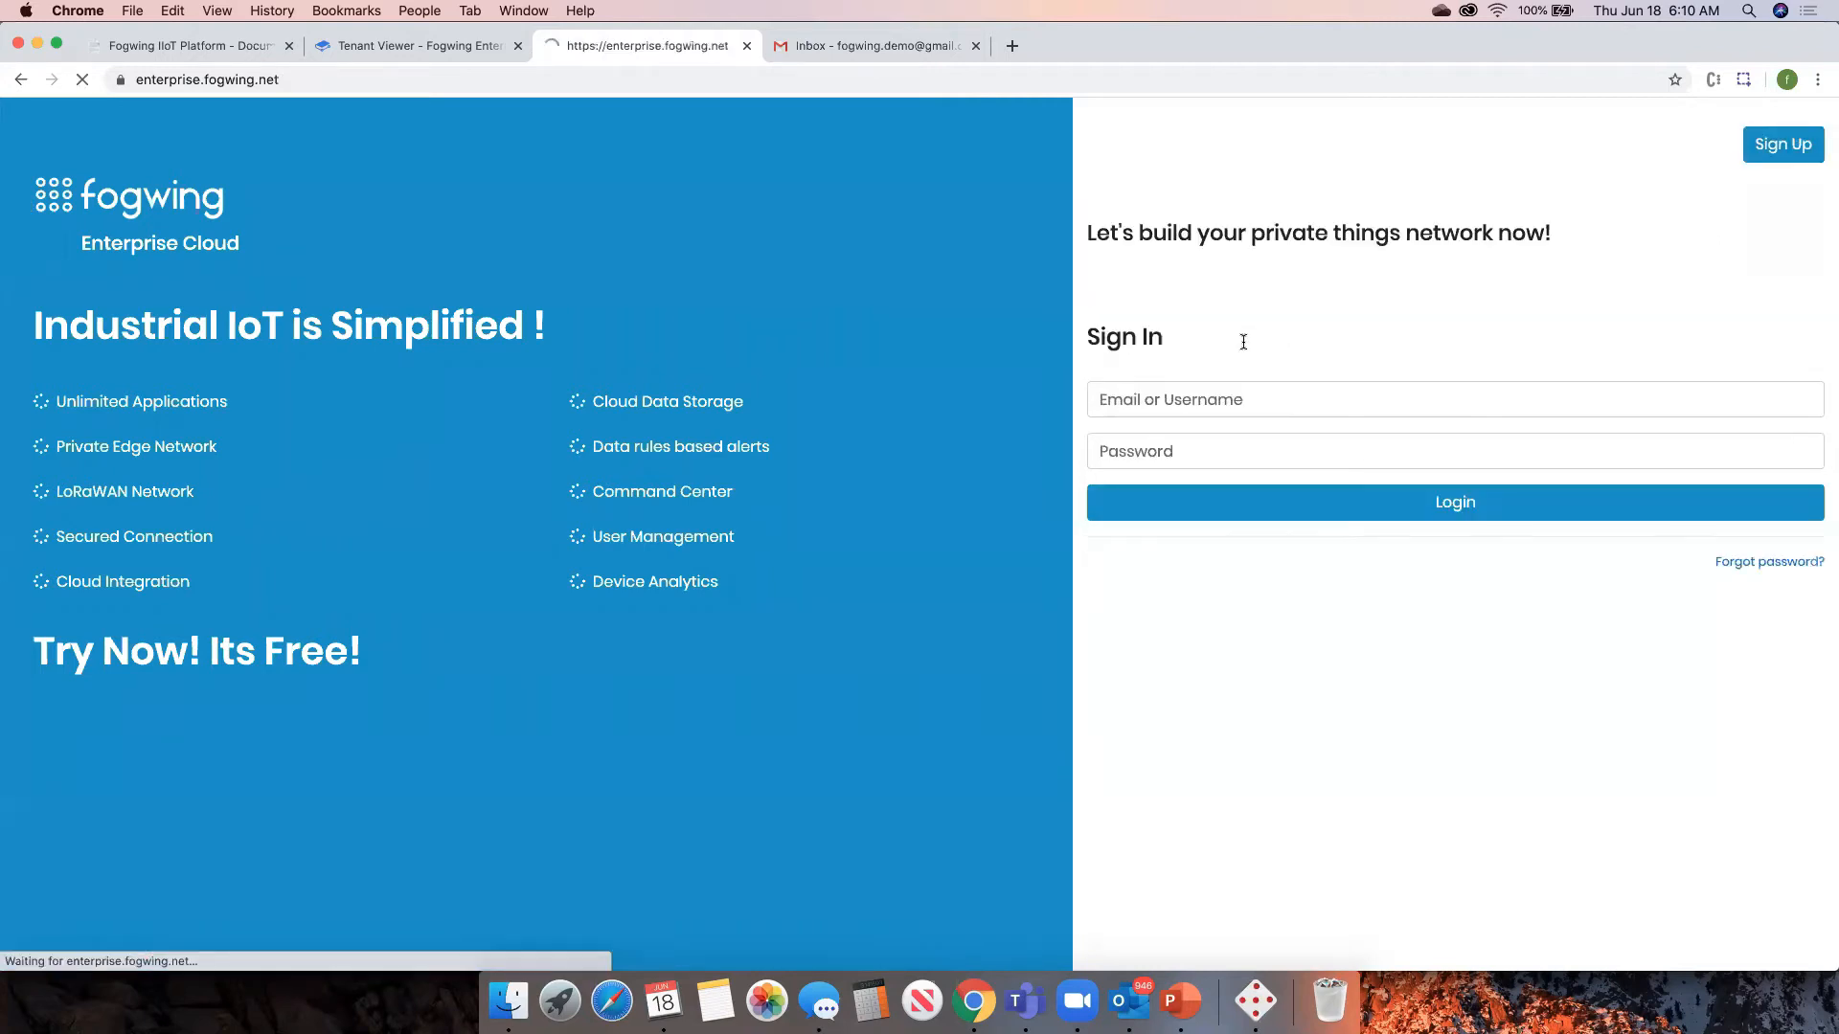
- Sign in with the saved account's username and the account password
click(1192, 401)
text(vghariharan3)
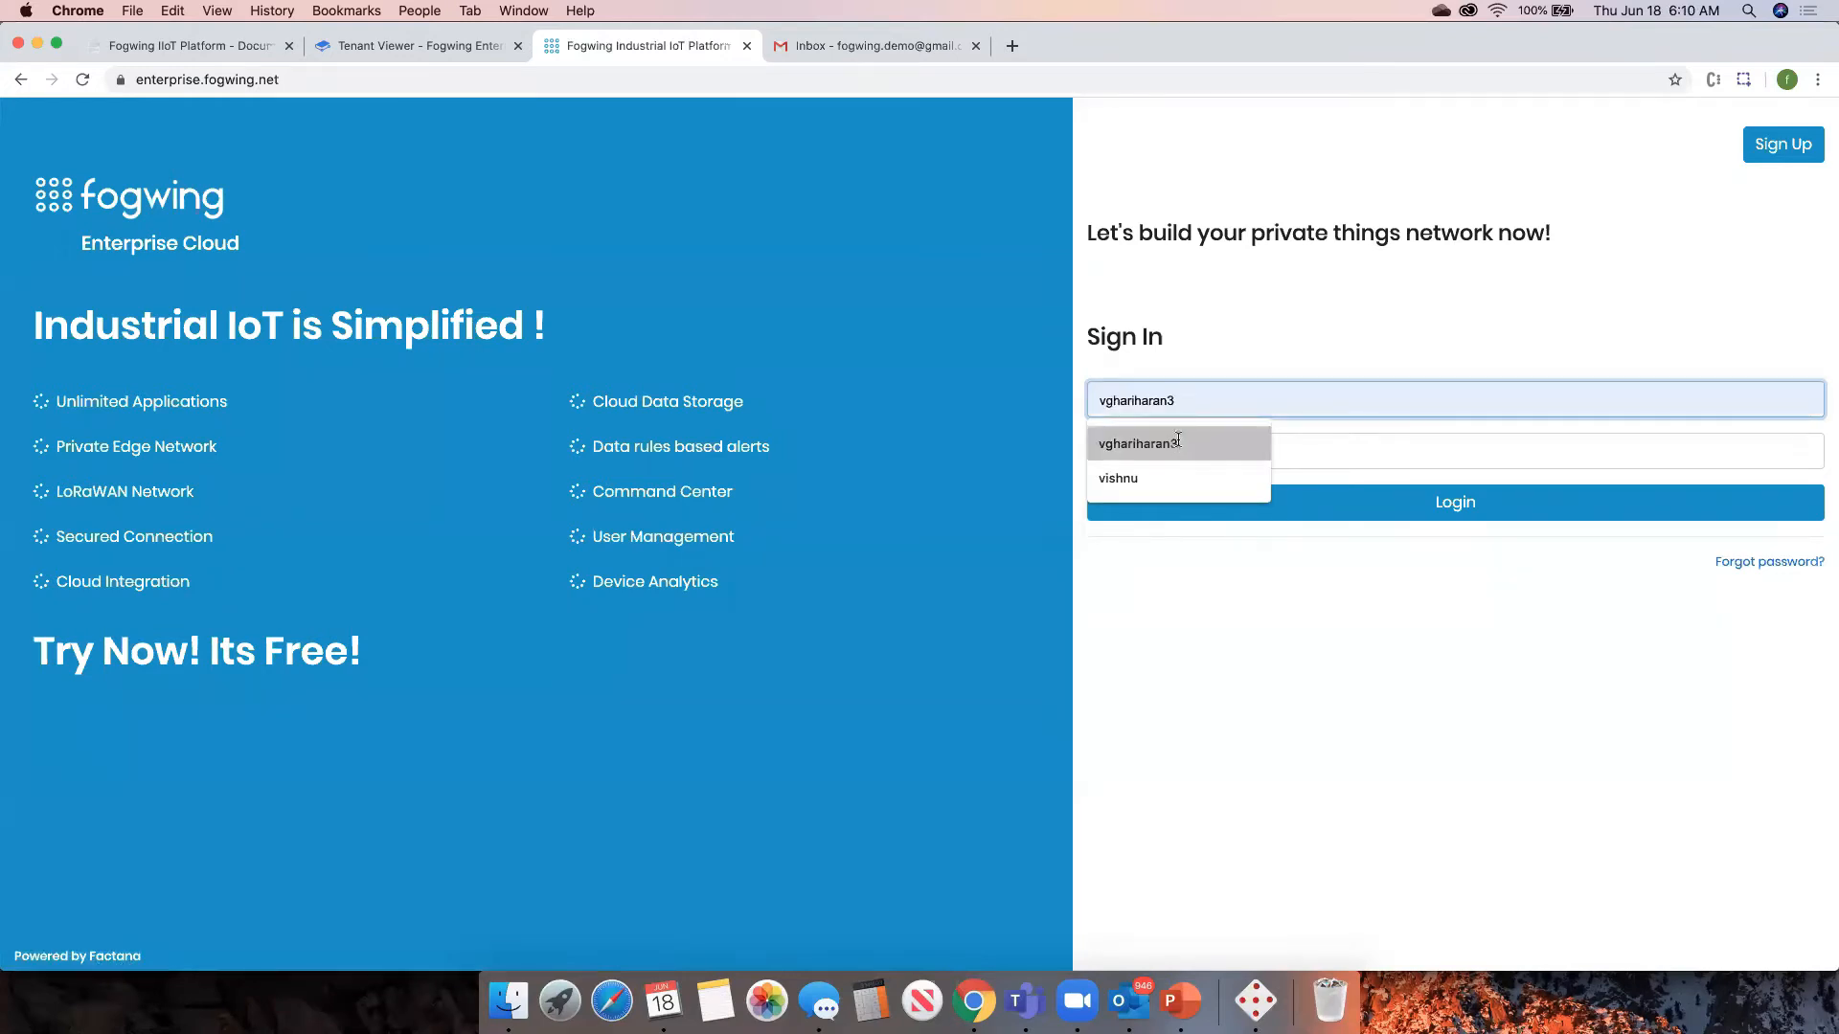
click(1187, 444)
click(1190, 451)
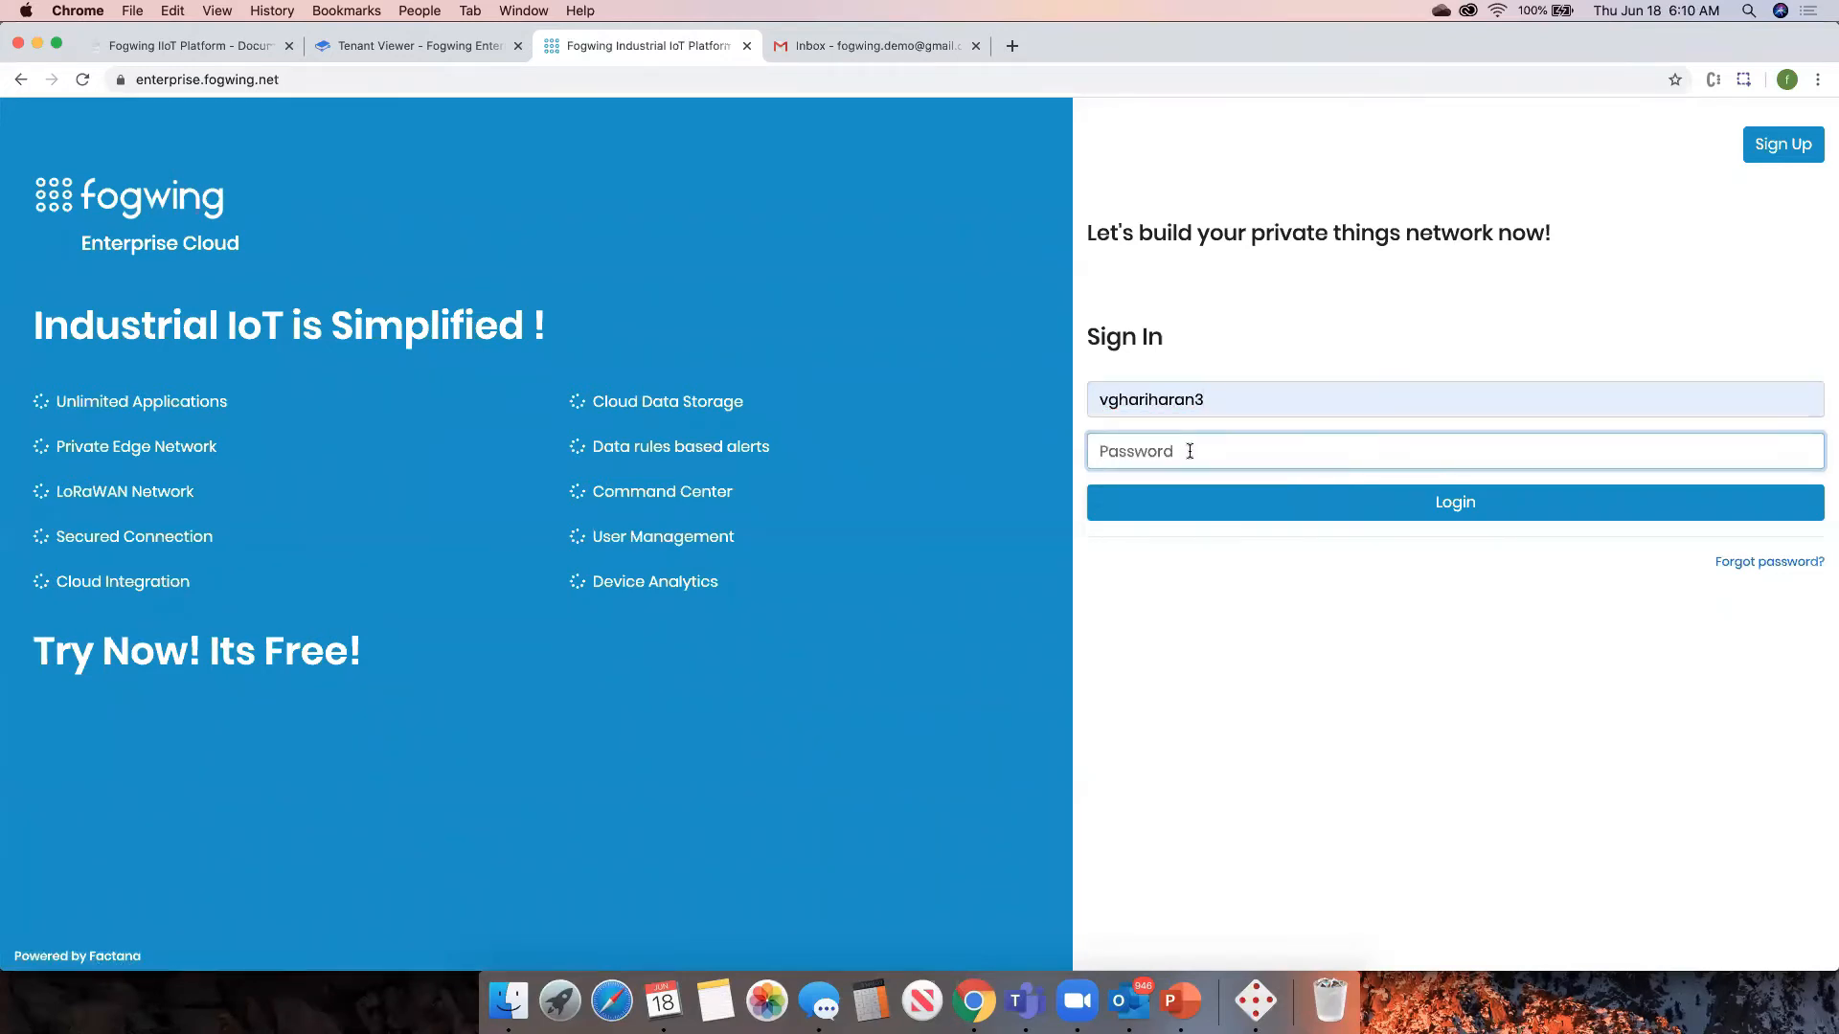
text(•••••••••••)
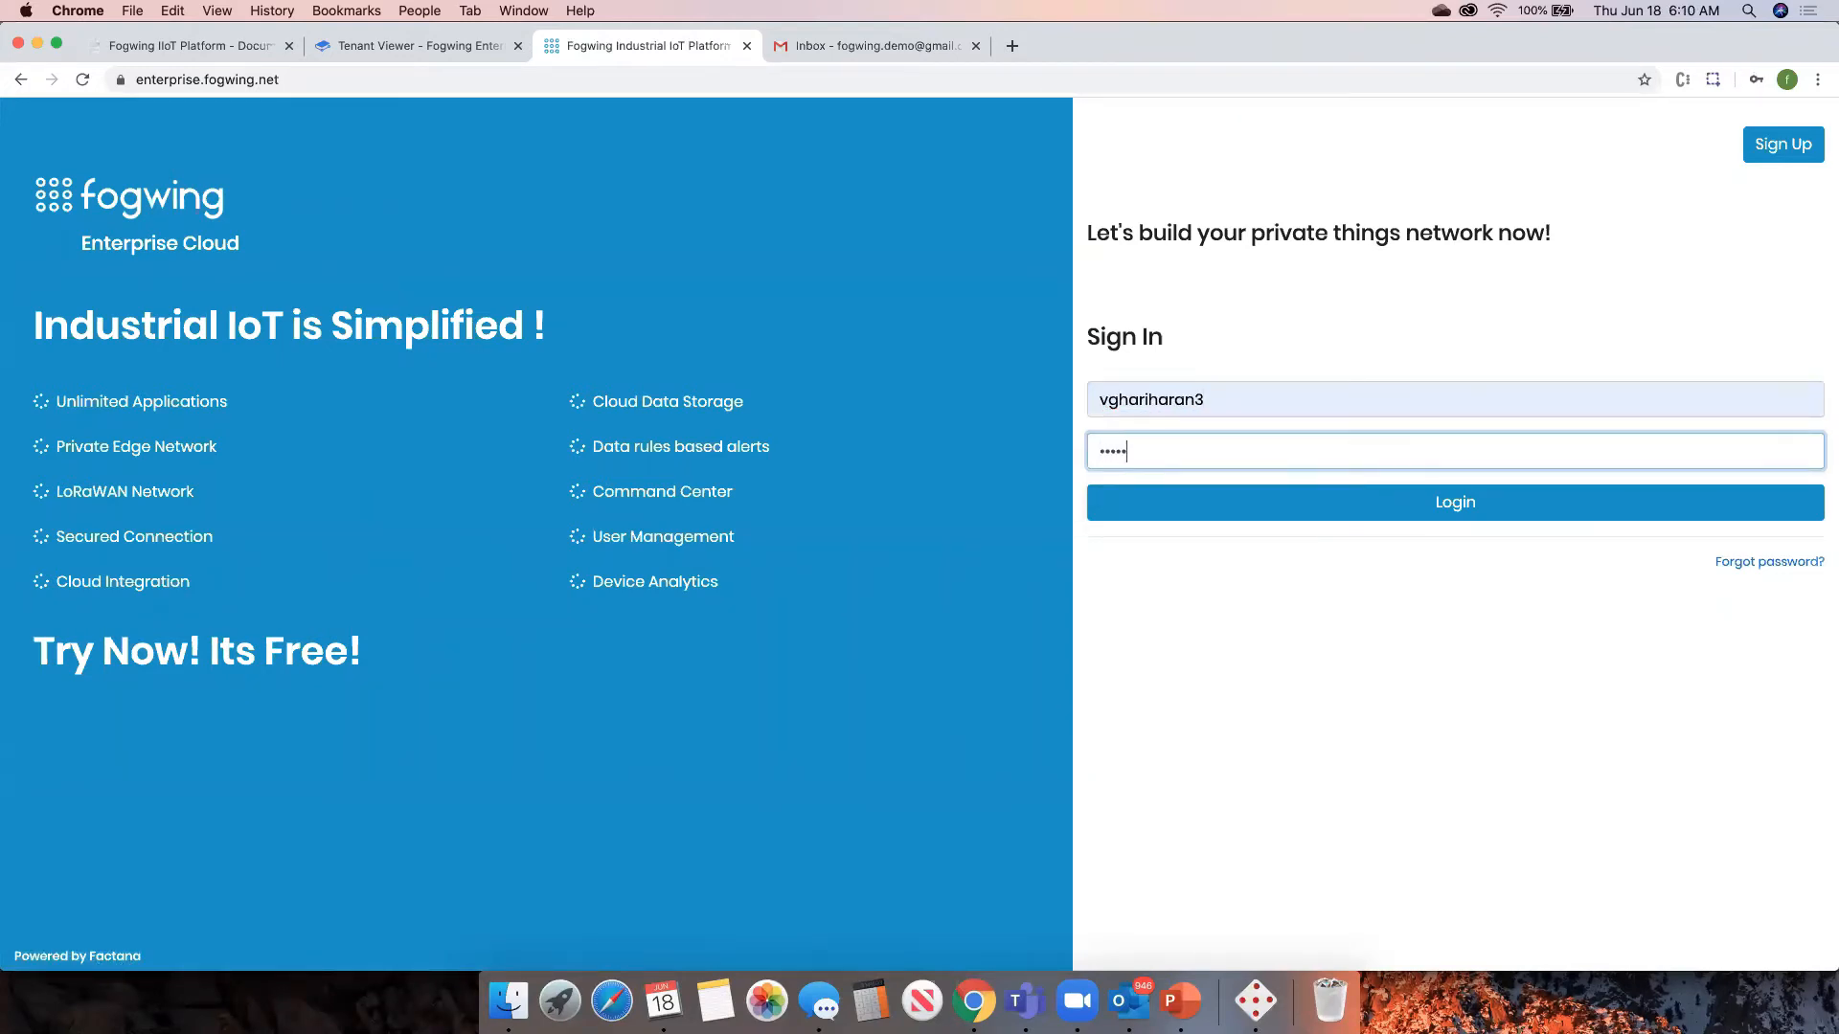
click(1265, 517)
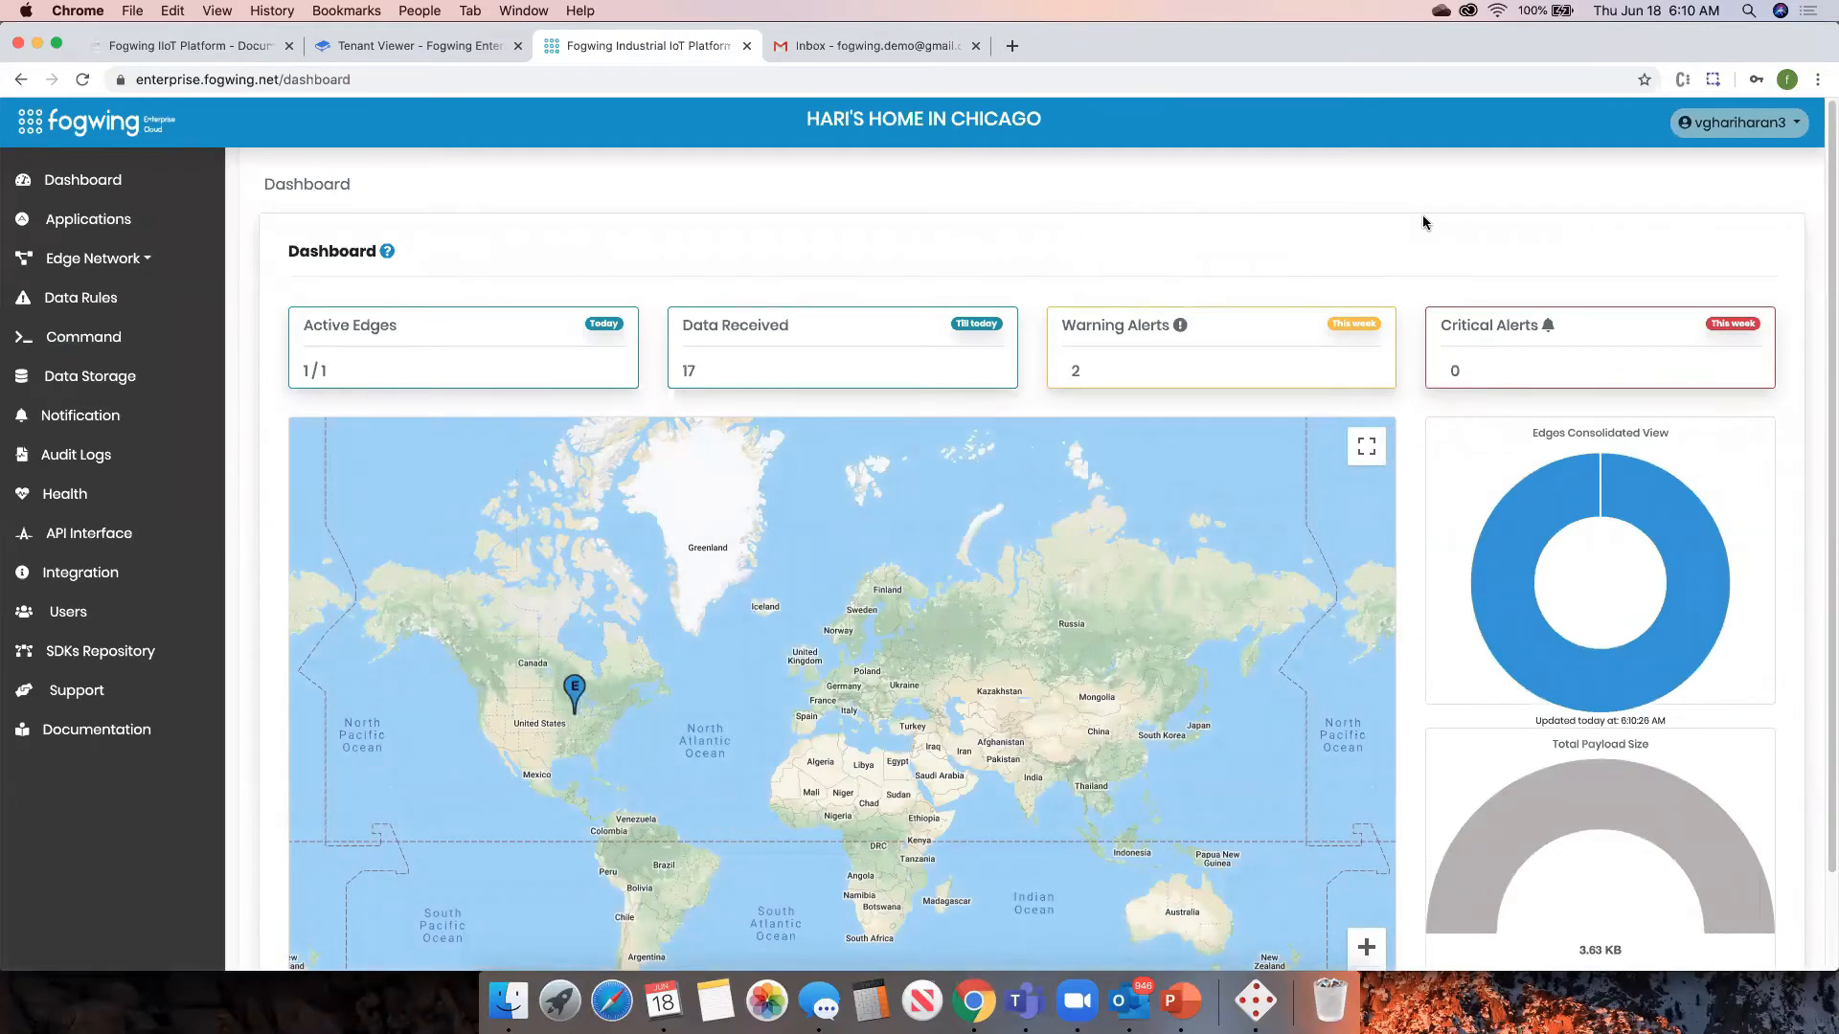
- Open the Applications list showing application 1087, Home Environment monitoring, in Chicago
scroll(1422, 222, down, 2)
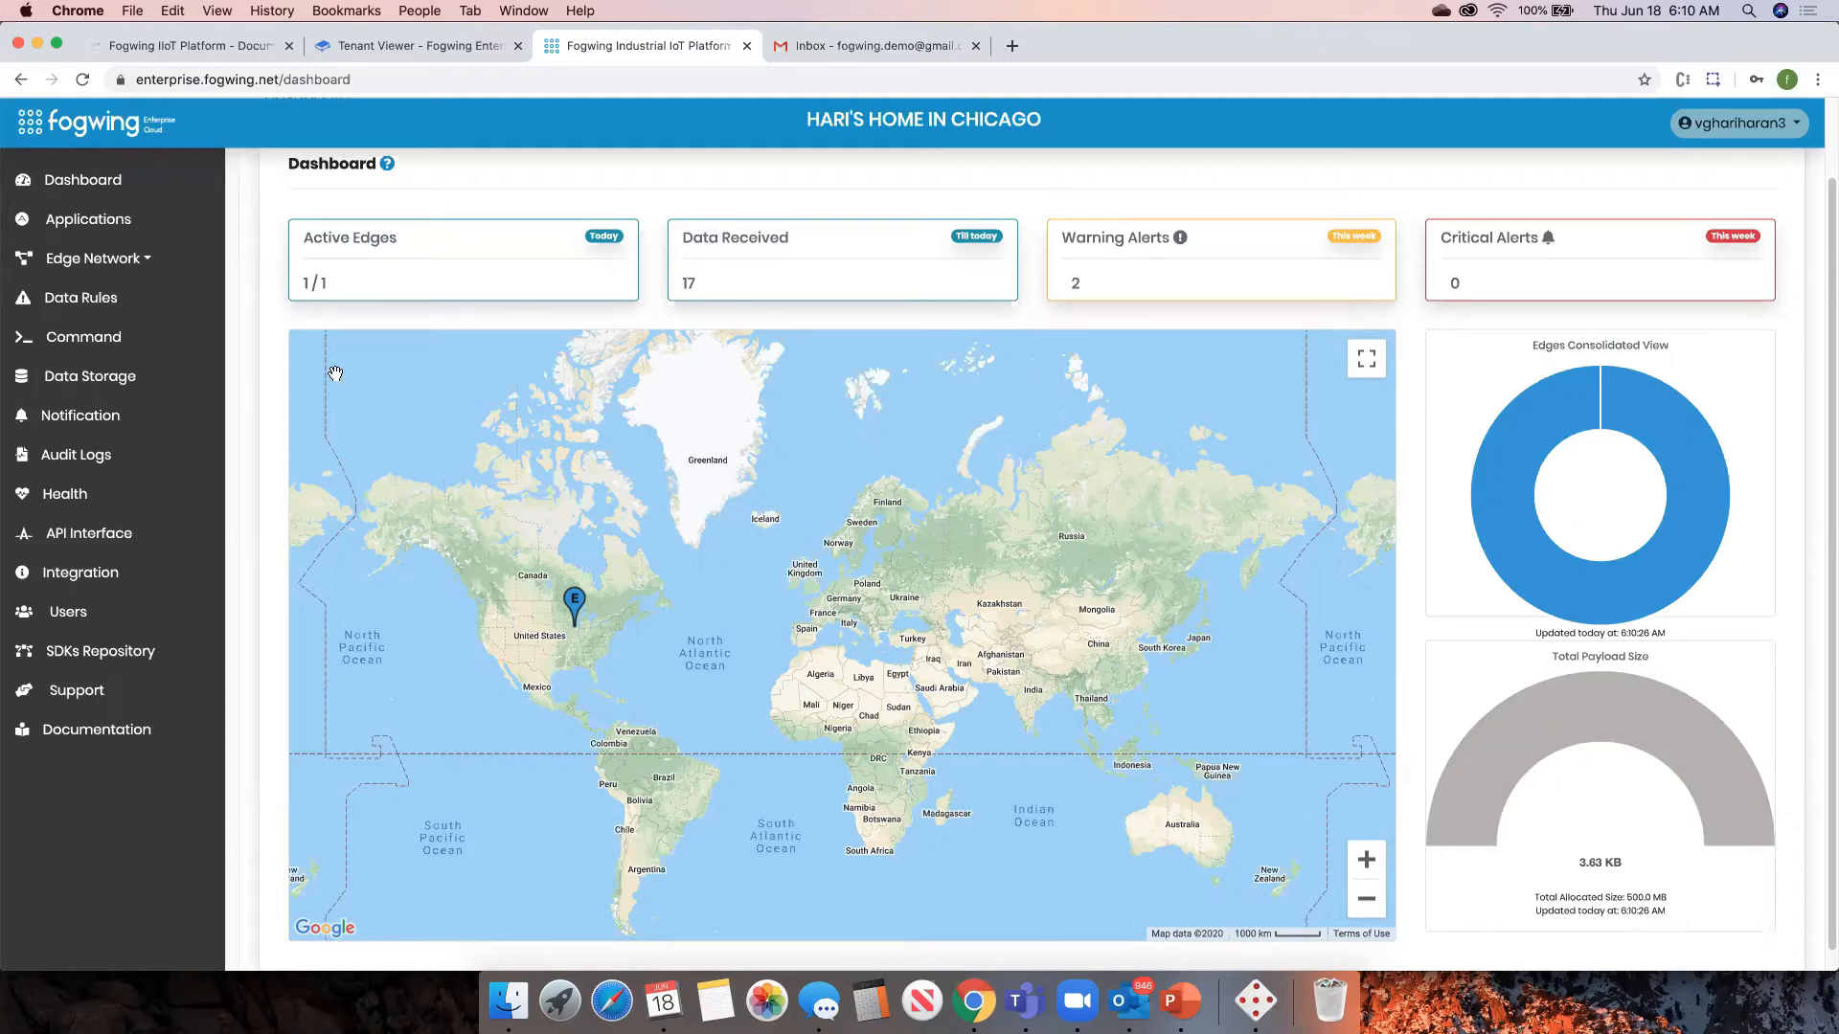
click(82, 229)
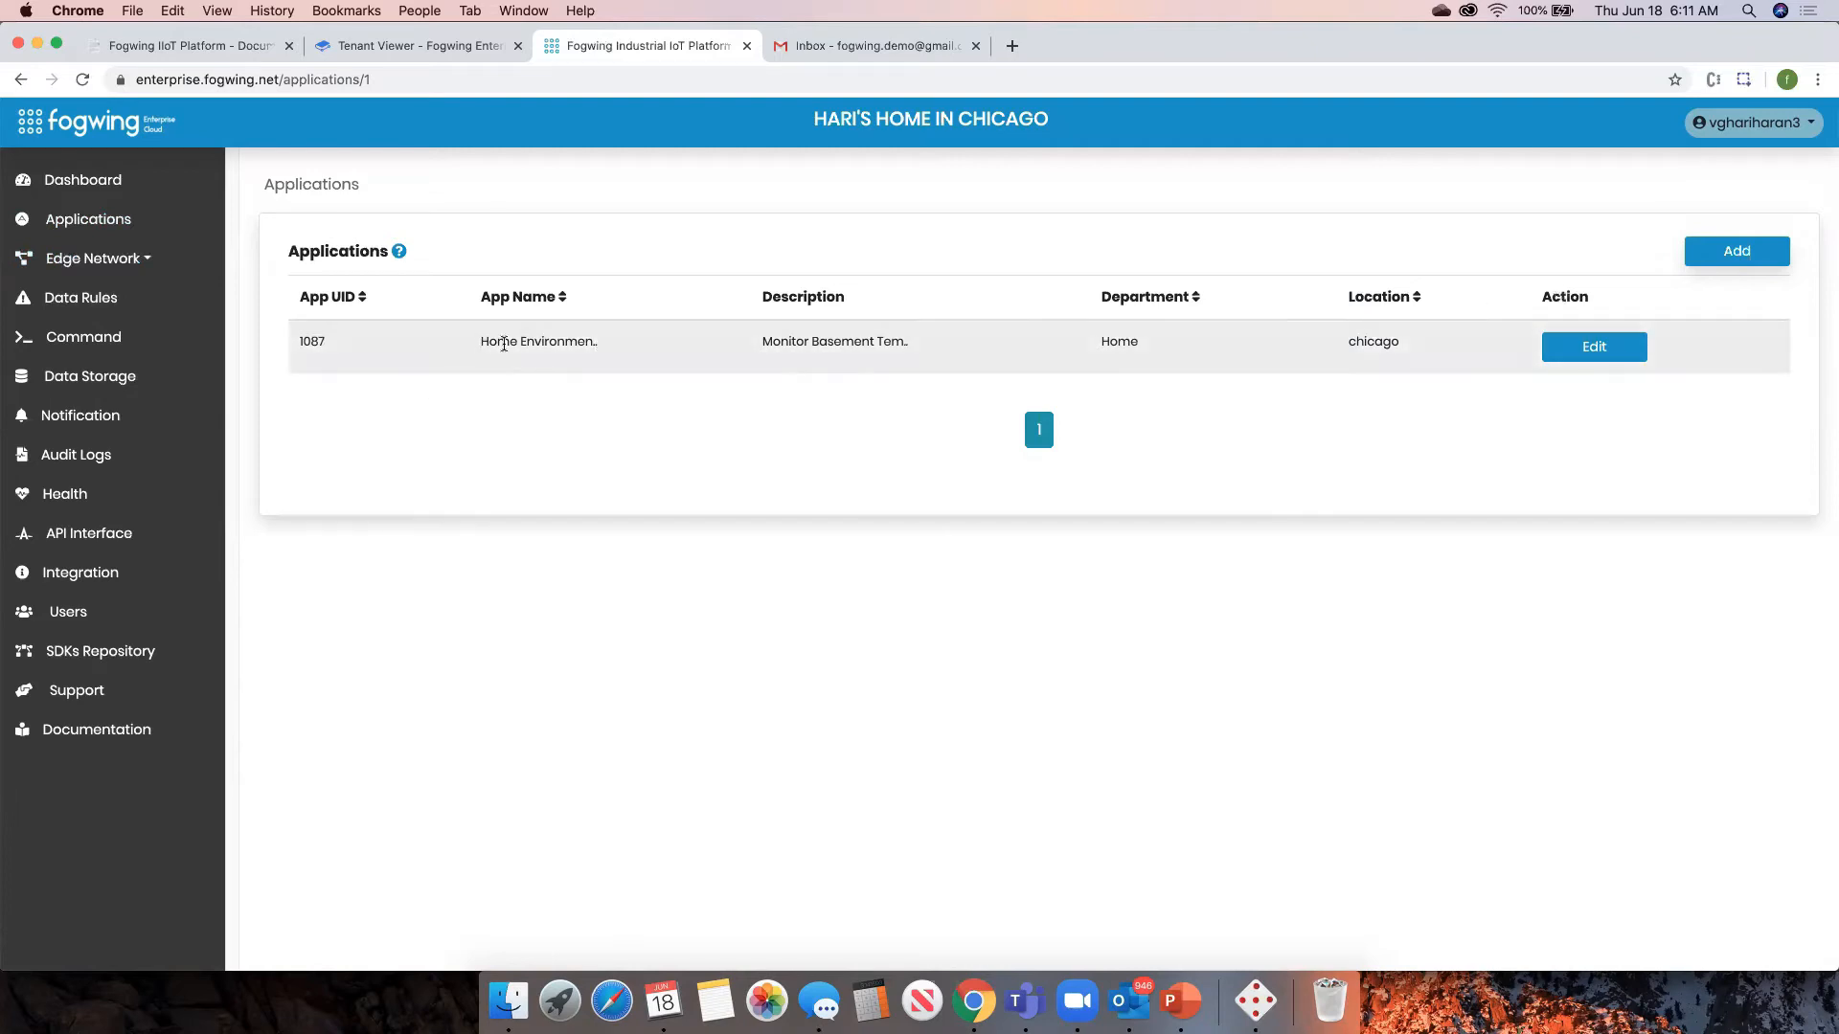
- Cancel the Add Application form and expand the Edge Network section in the sidebar
click(1727, 253)
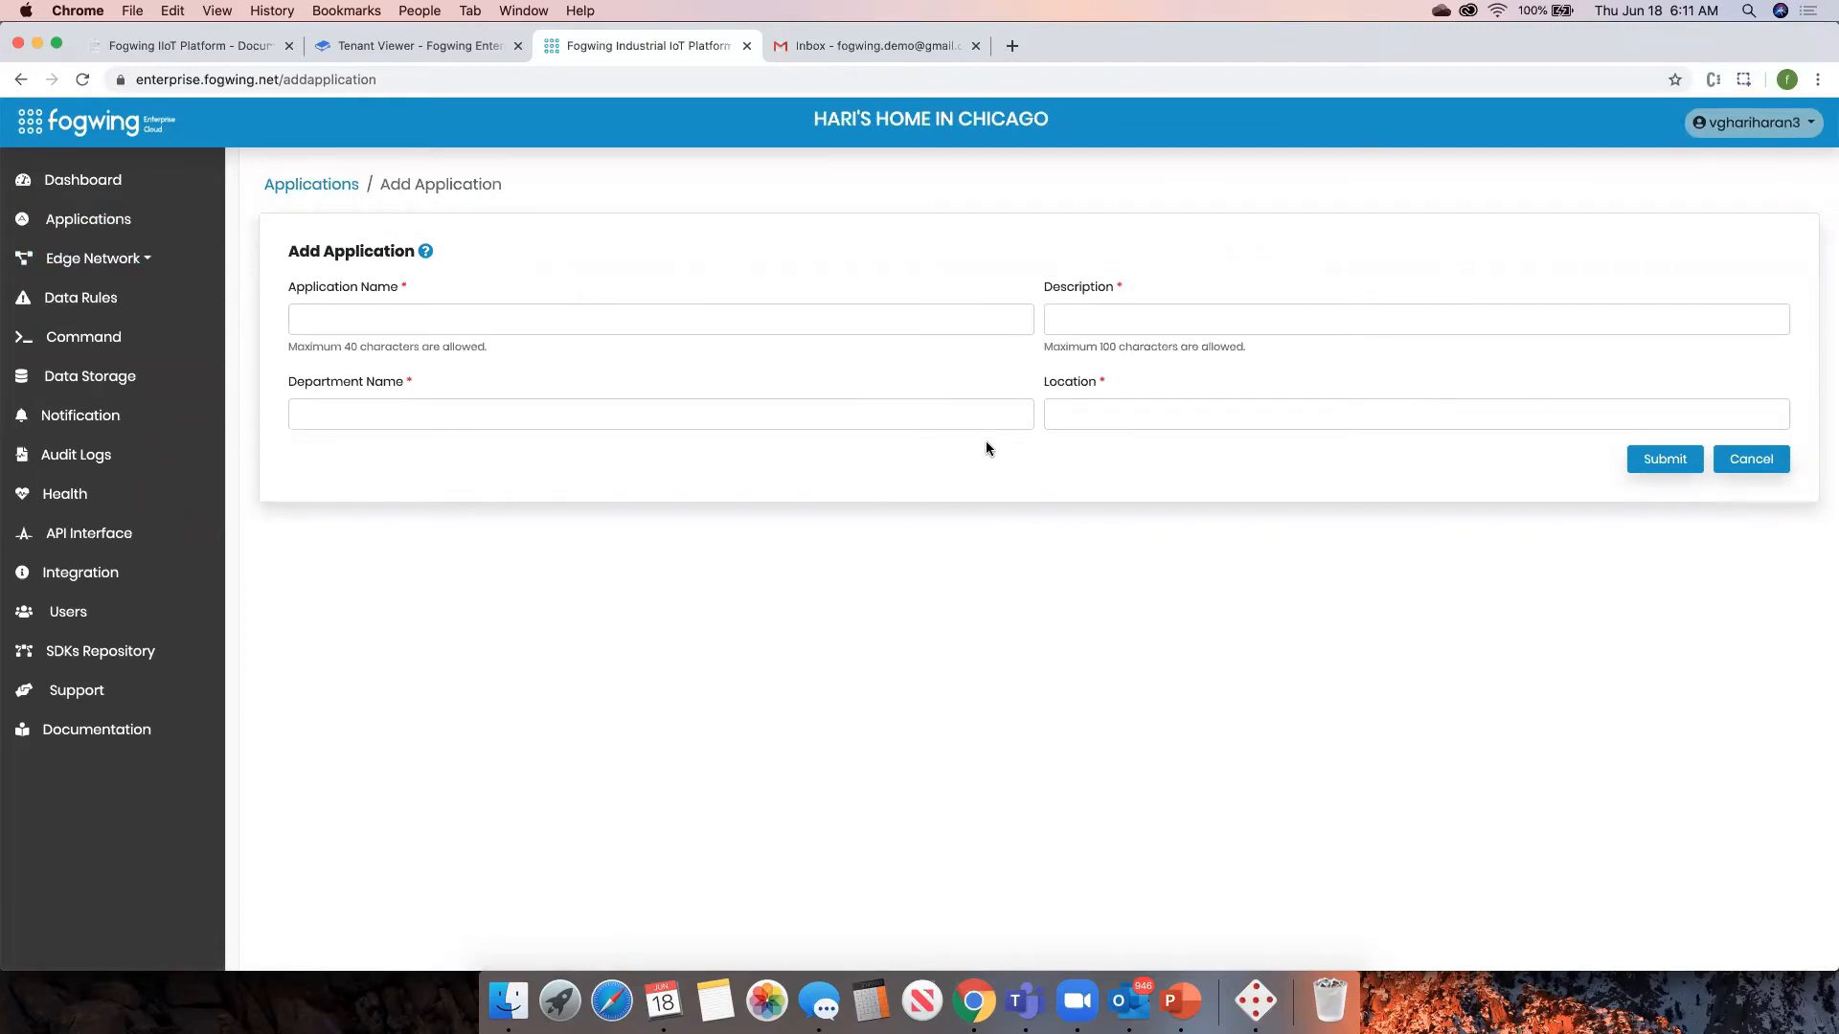
click(1753, 464)
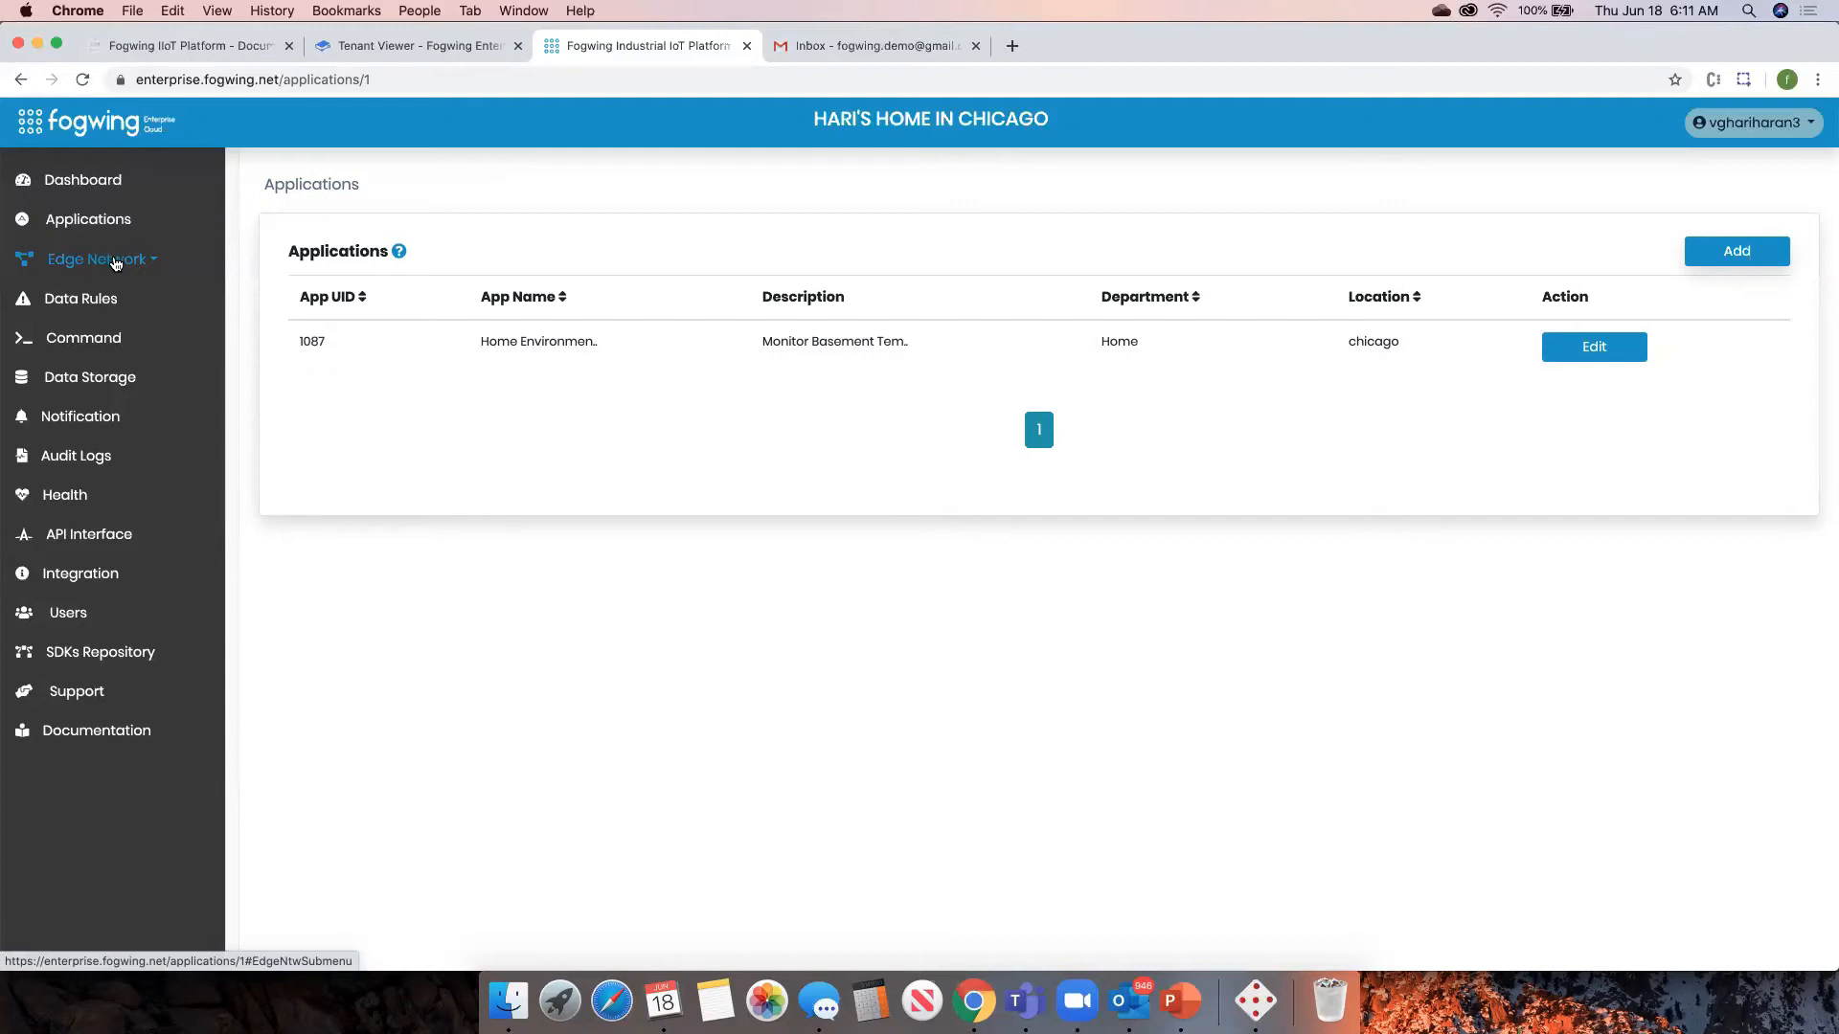
click(122, 263)
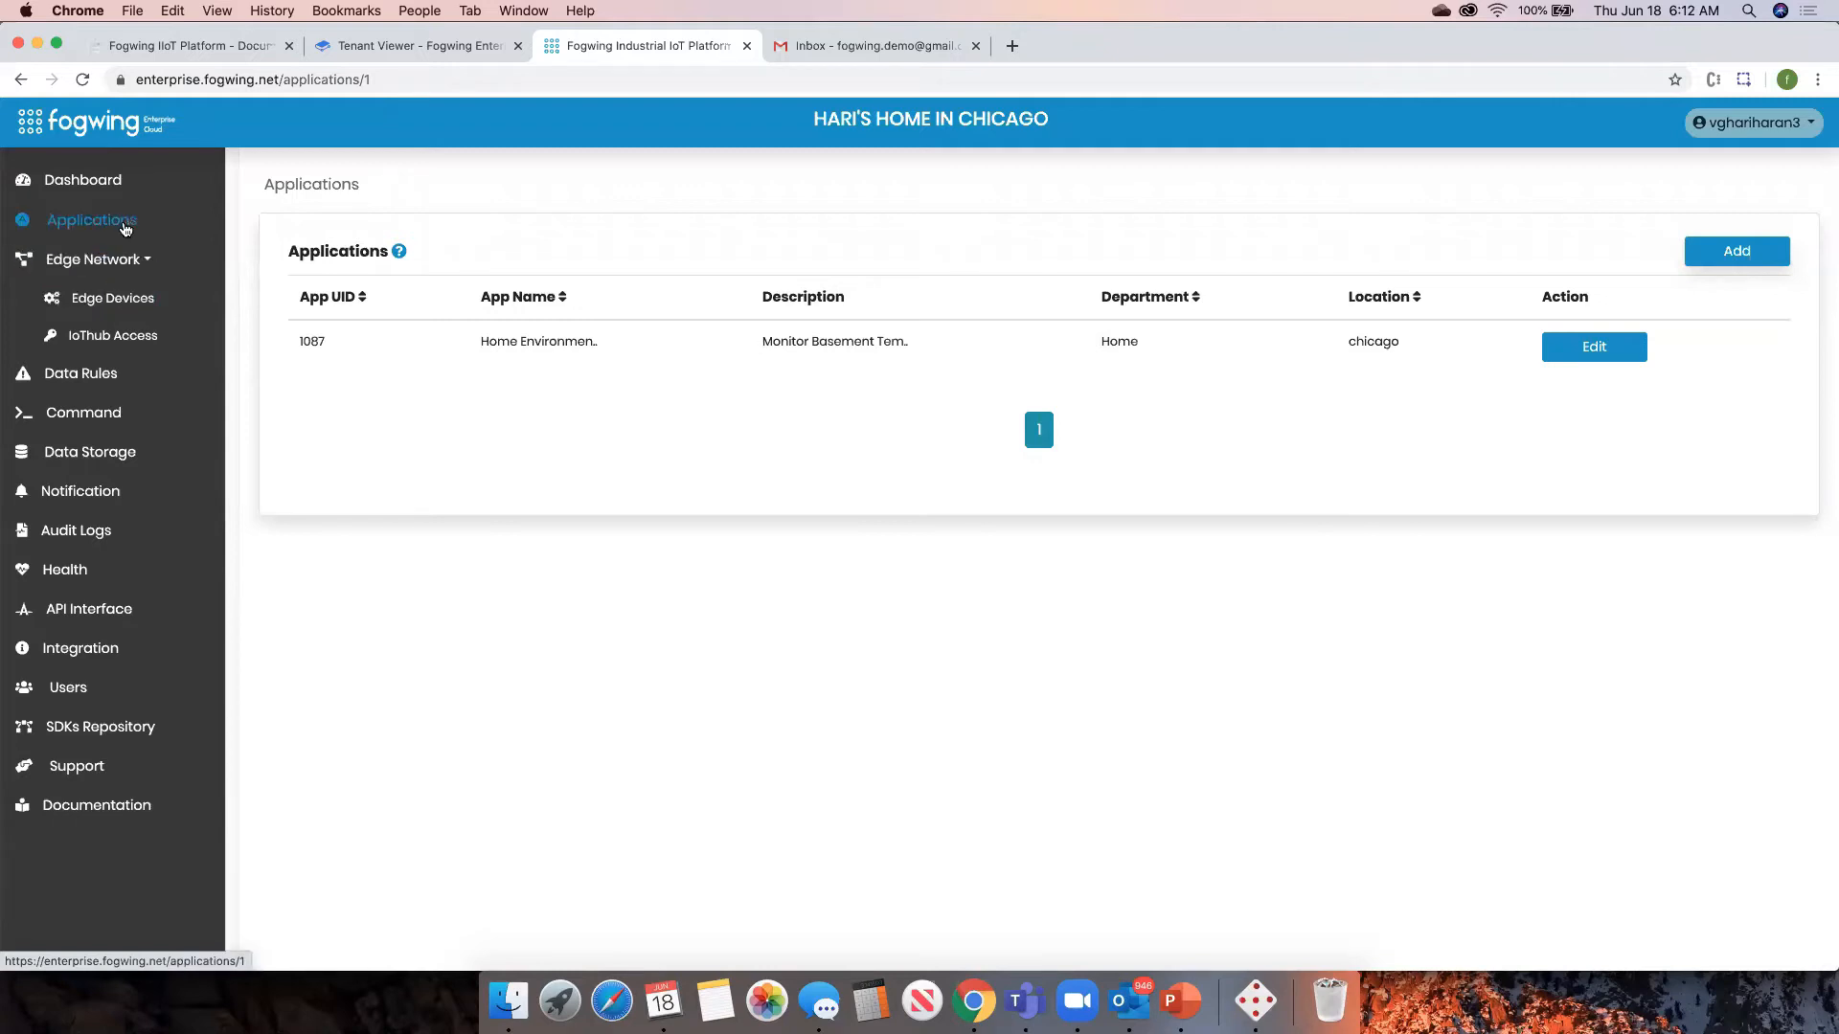
- Open Edge Devices, start a new edge device form, and focus the Edge MAC ID field
click(115, 299)
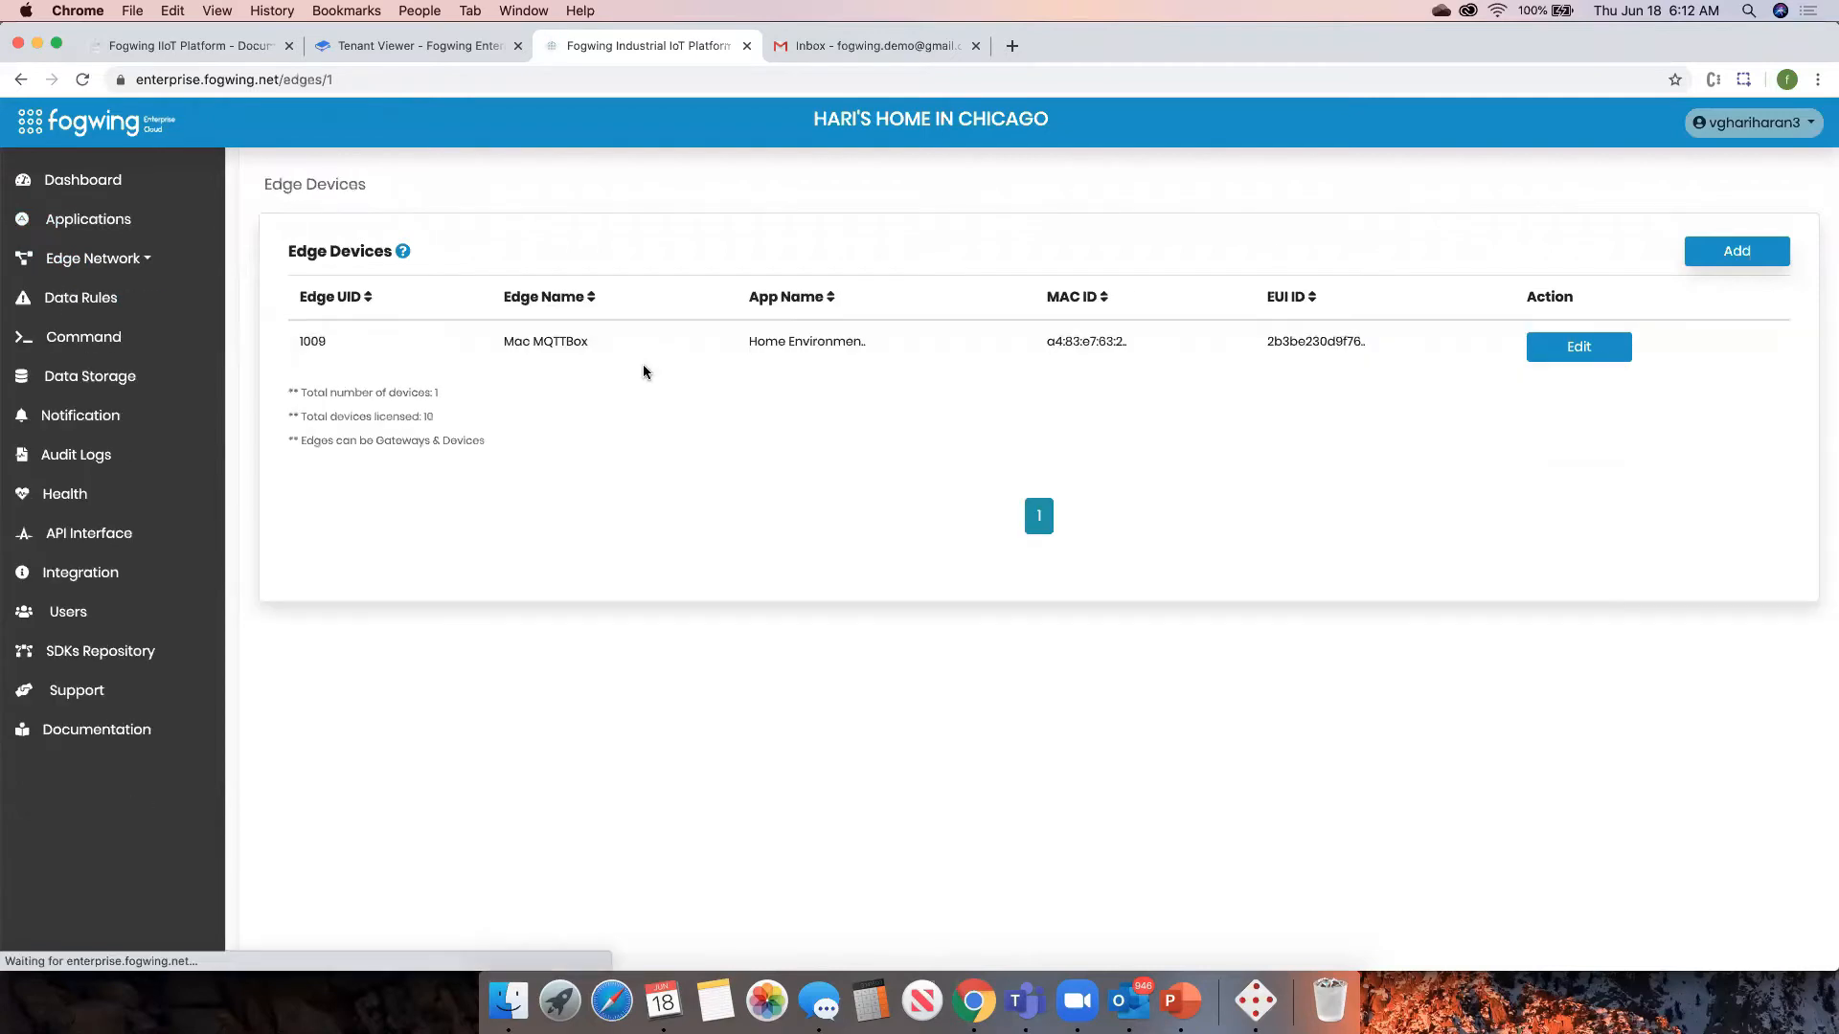
click(1739, 251)
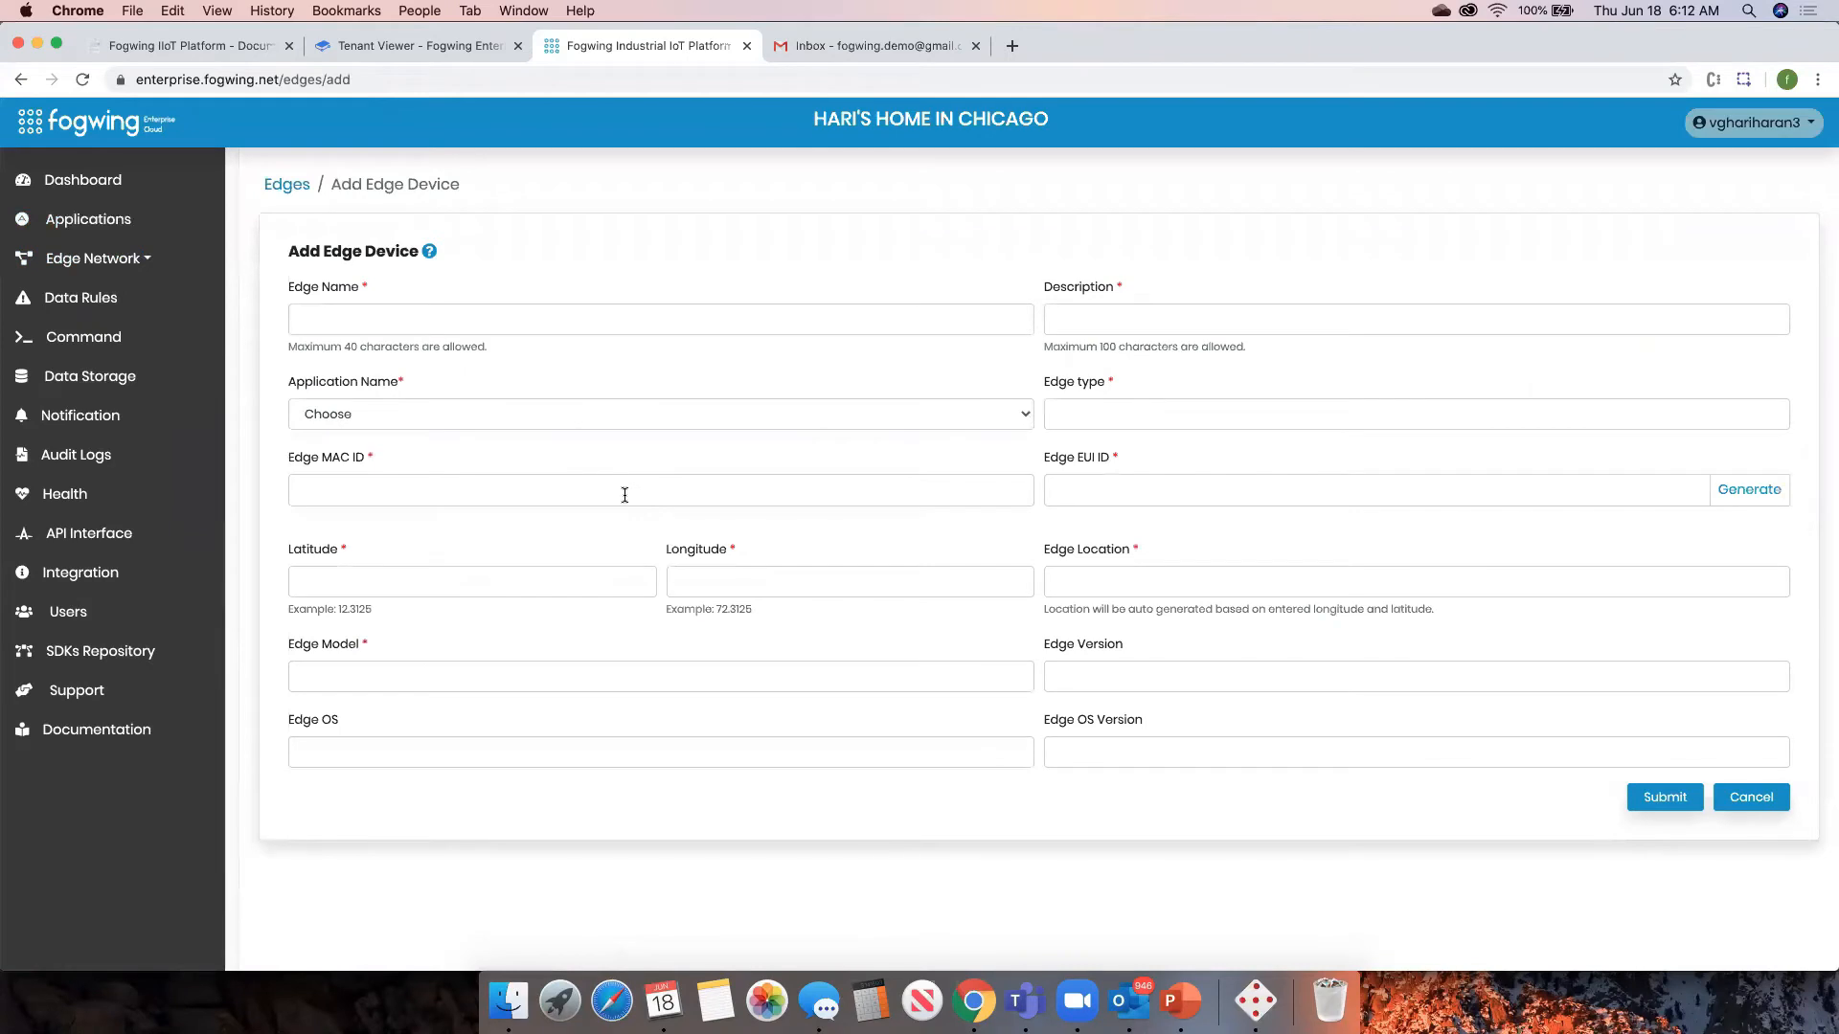
click(624, 494)
click(469, 446)
- Reload the dashboard and inspect the Mac MQTTBox marker near Chicago on the map
click(95, 188)
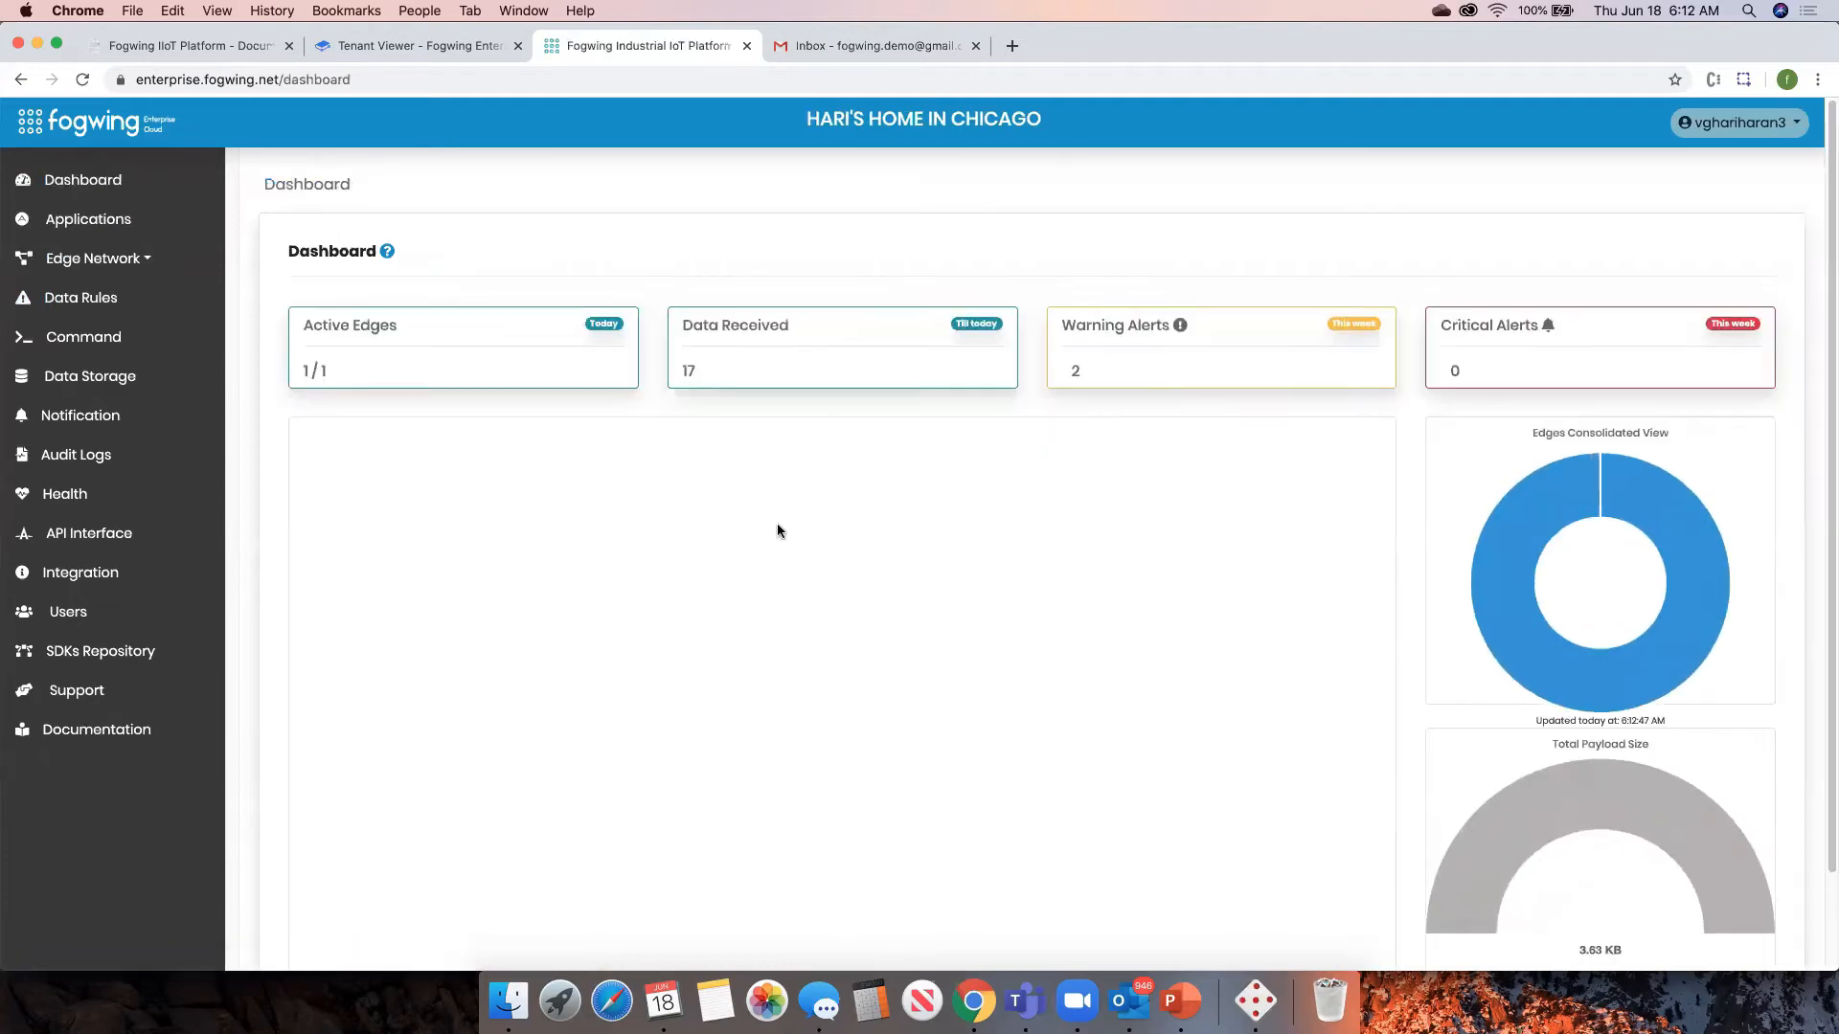
click(83, 80)
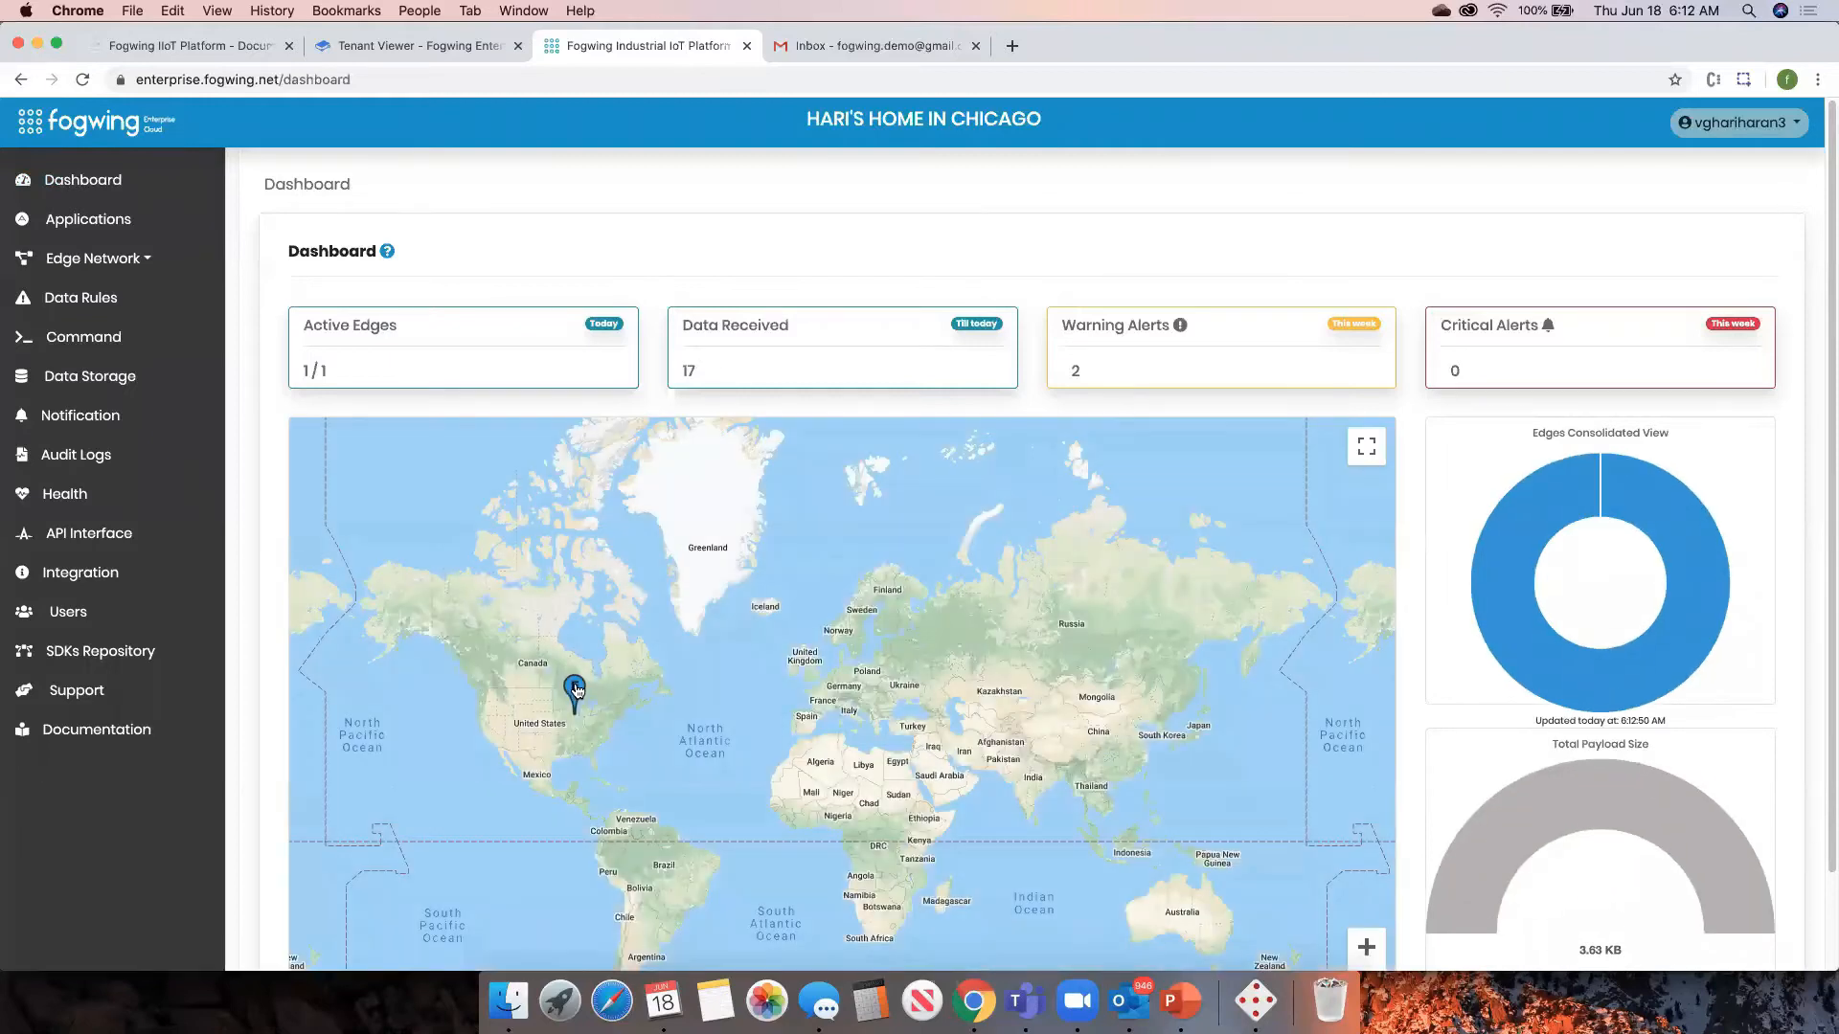
click(575, 688)
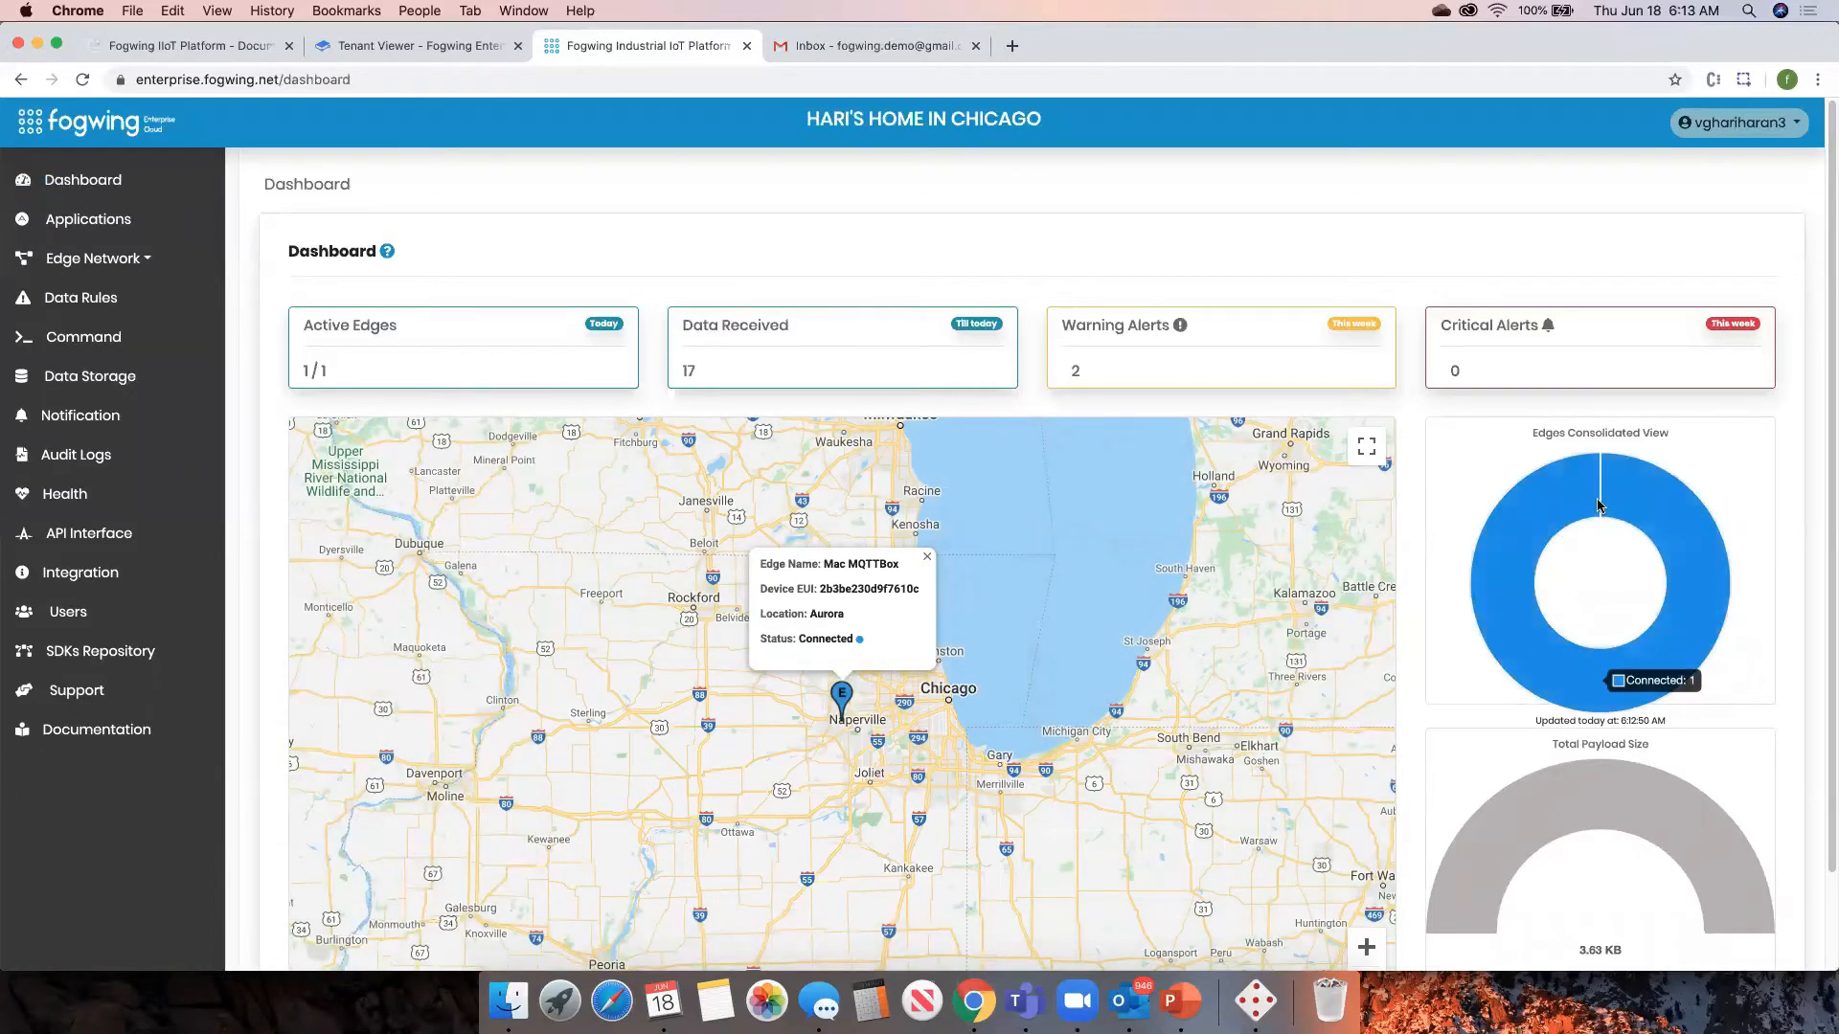
scroll(498, 630, down, 2)
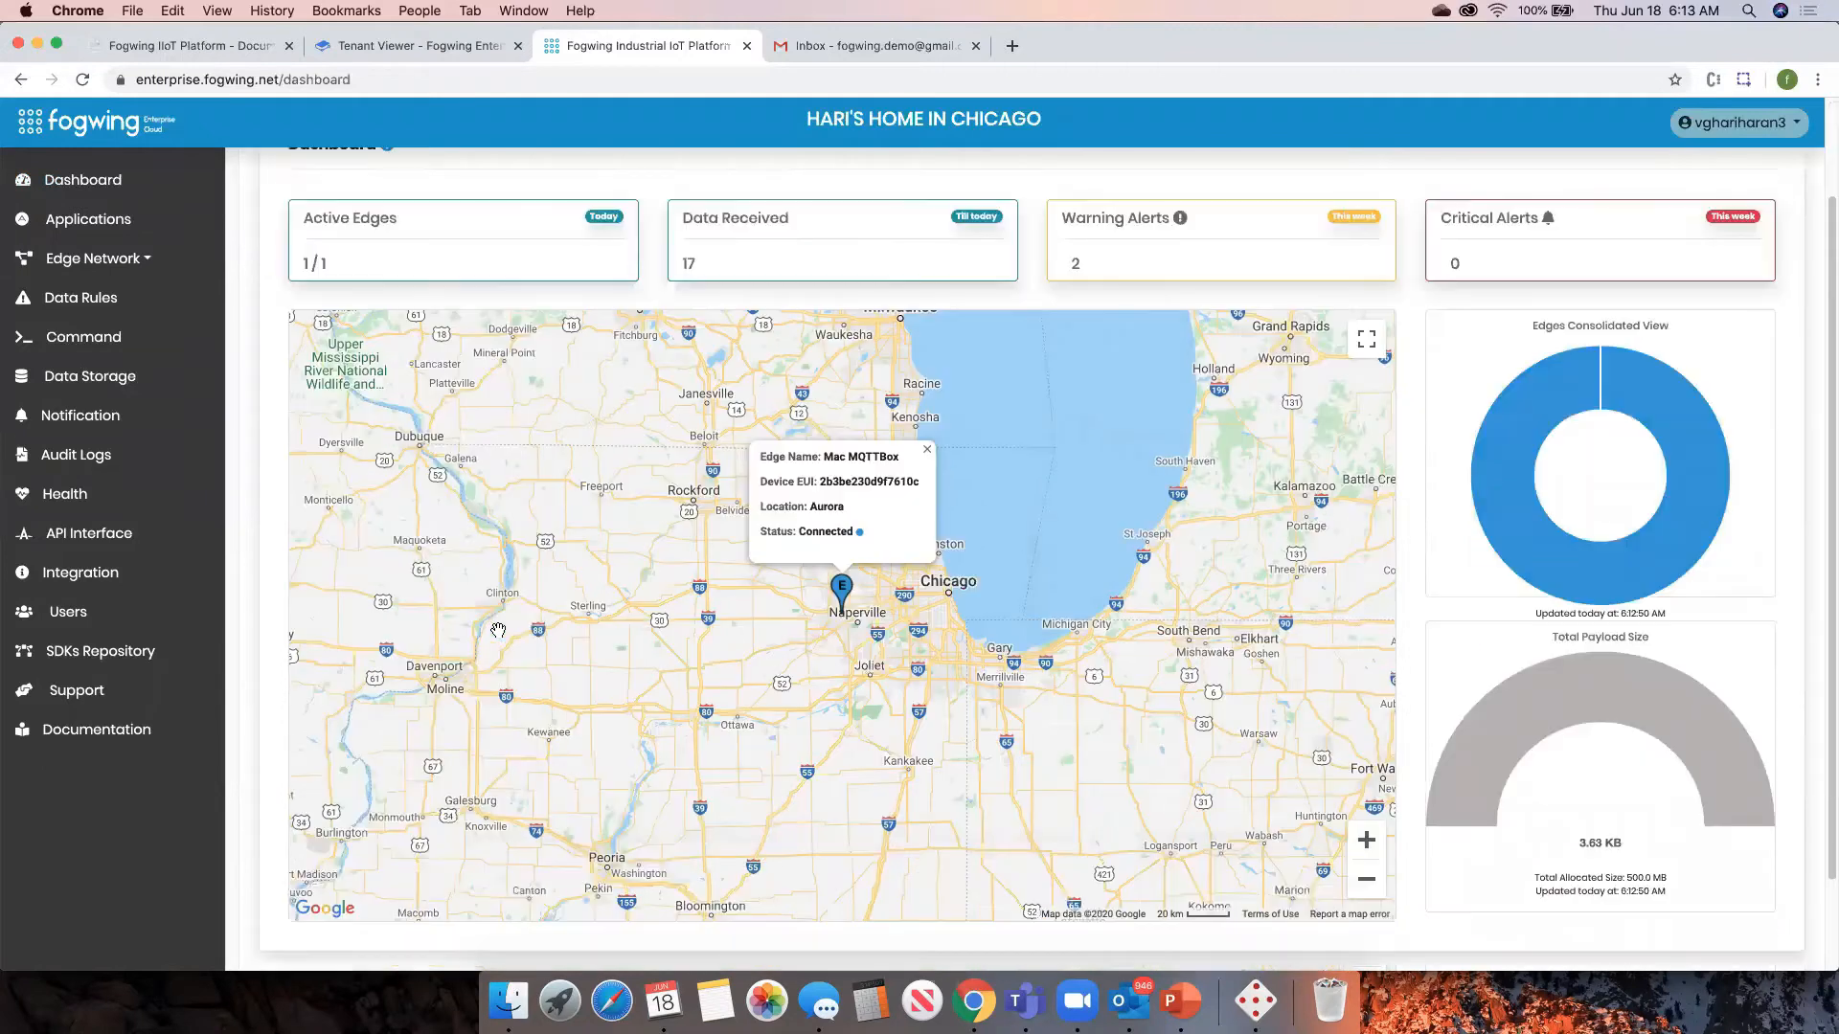
scroll(498, 630, down, 2)
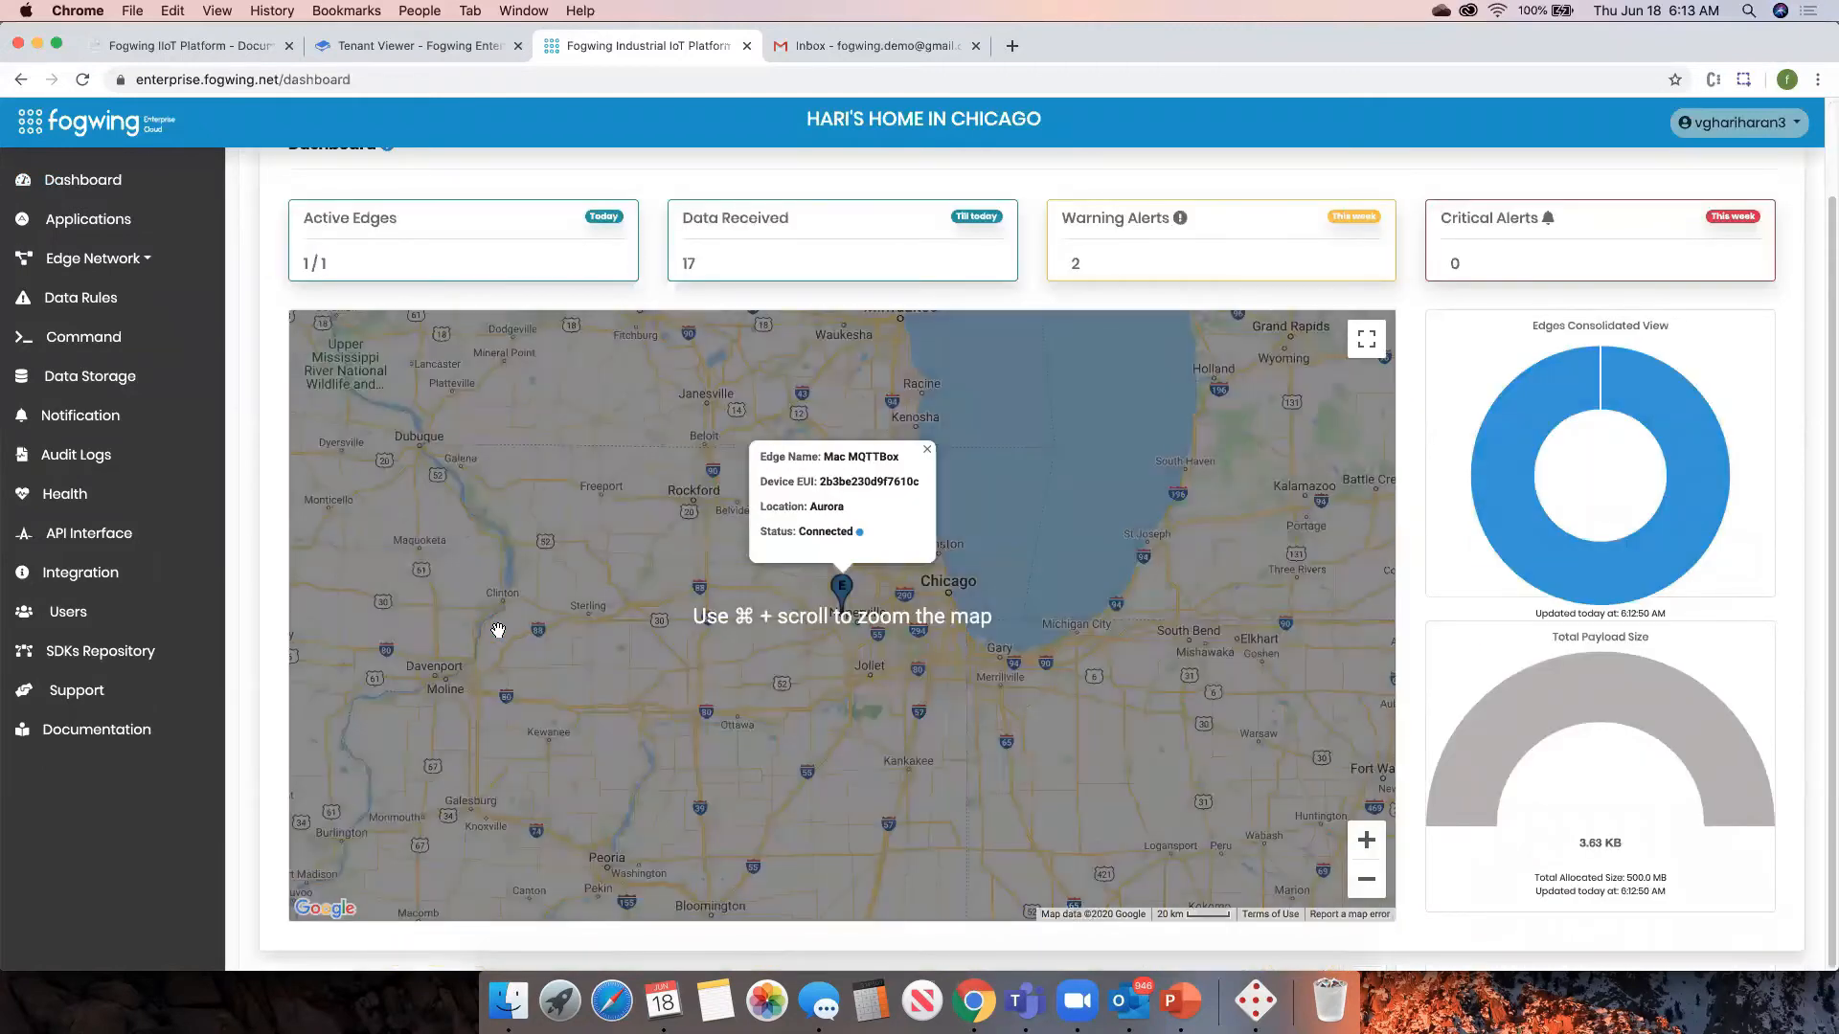
scroll(498, 630, down, 2)
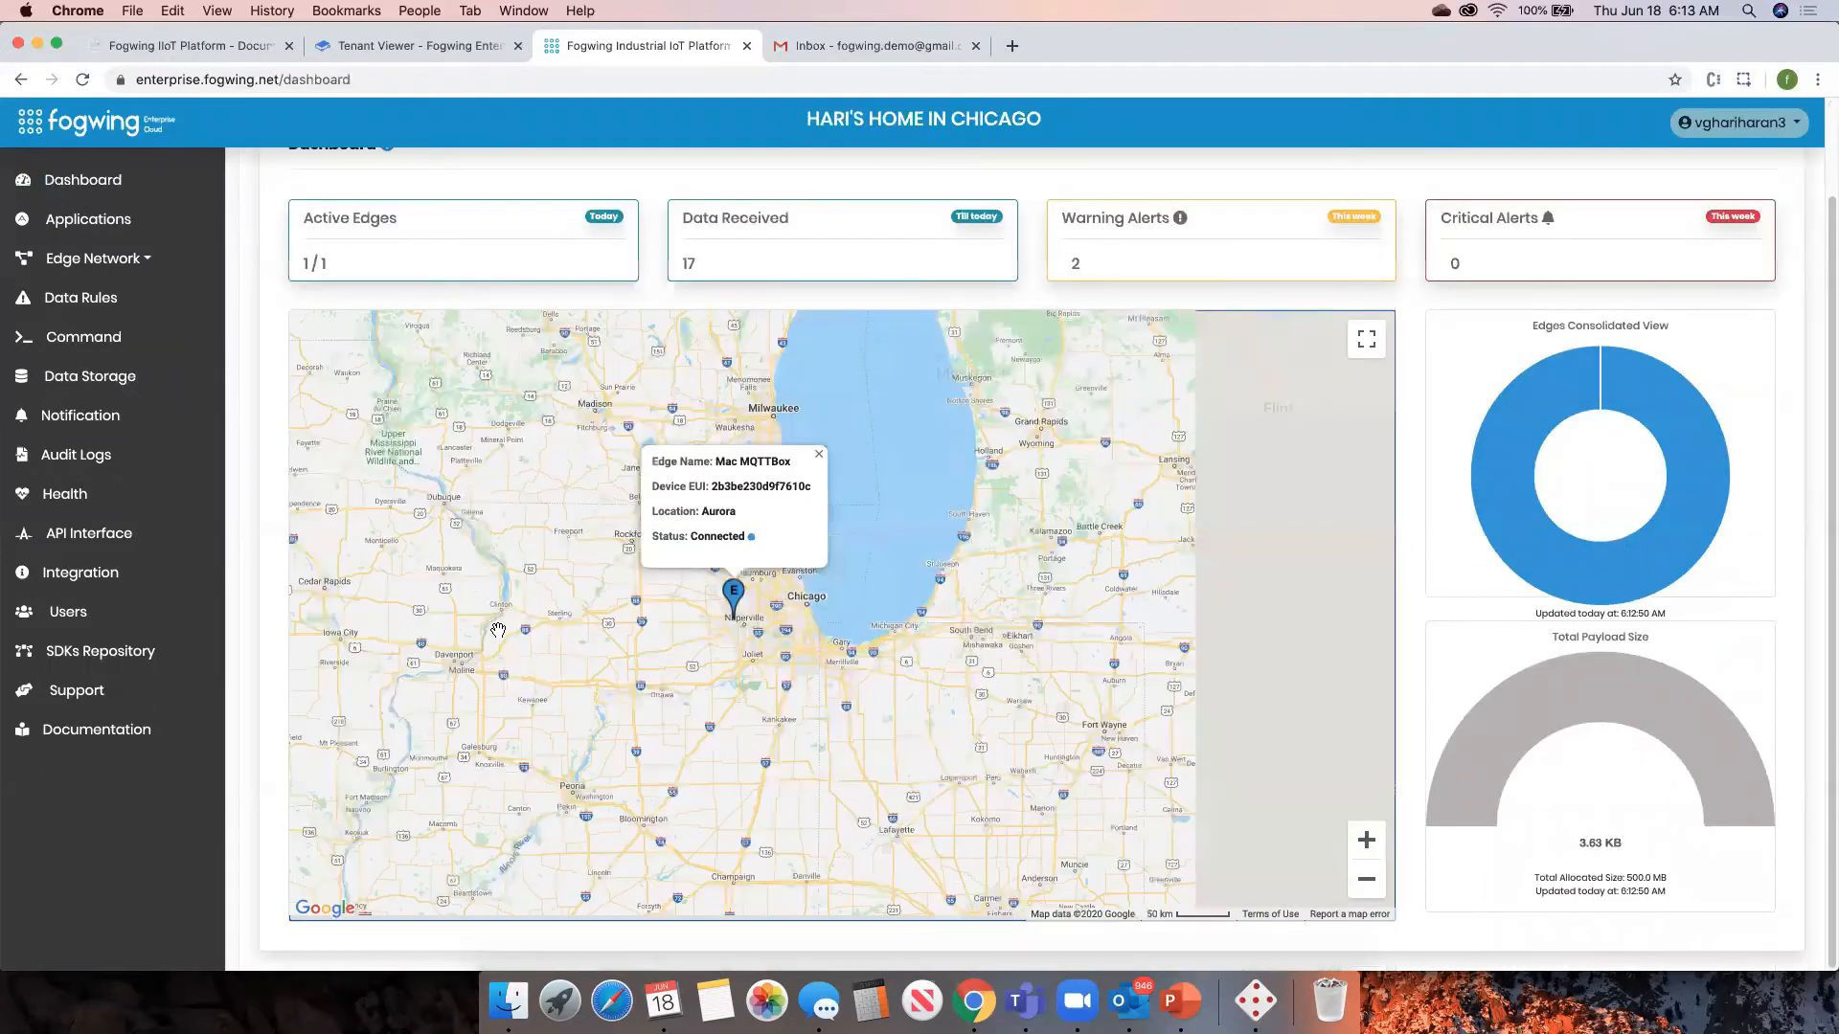
scroll(498, 630, down, 4)
- Show the Edge Devices list with edge 1009 'Mac MQTTBox' and 10 licensed devices
click(116, 263)
click(116, 303)
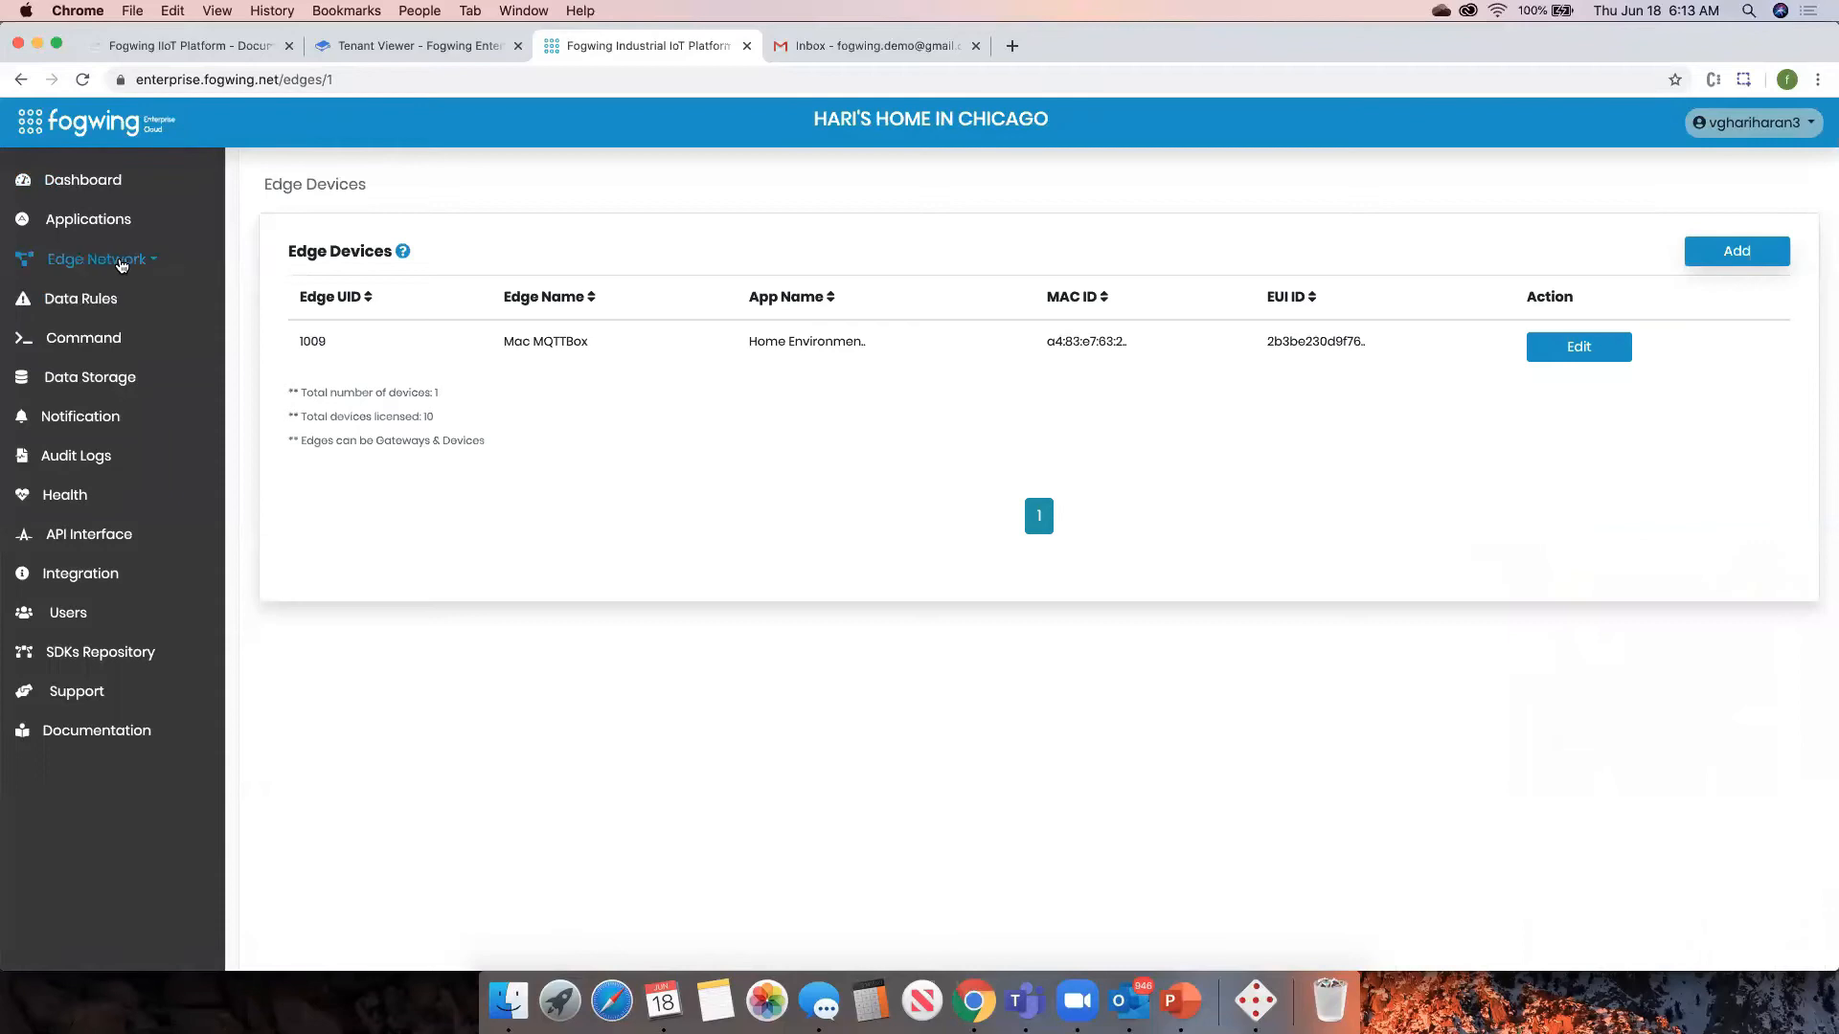
click(121, 265)
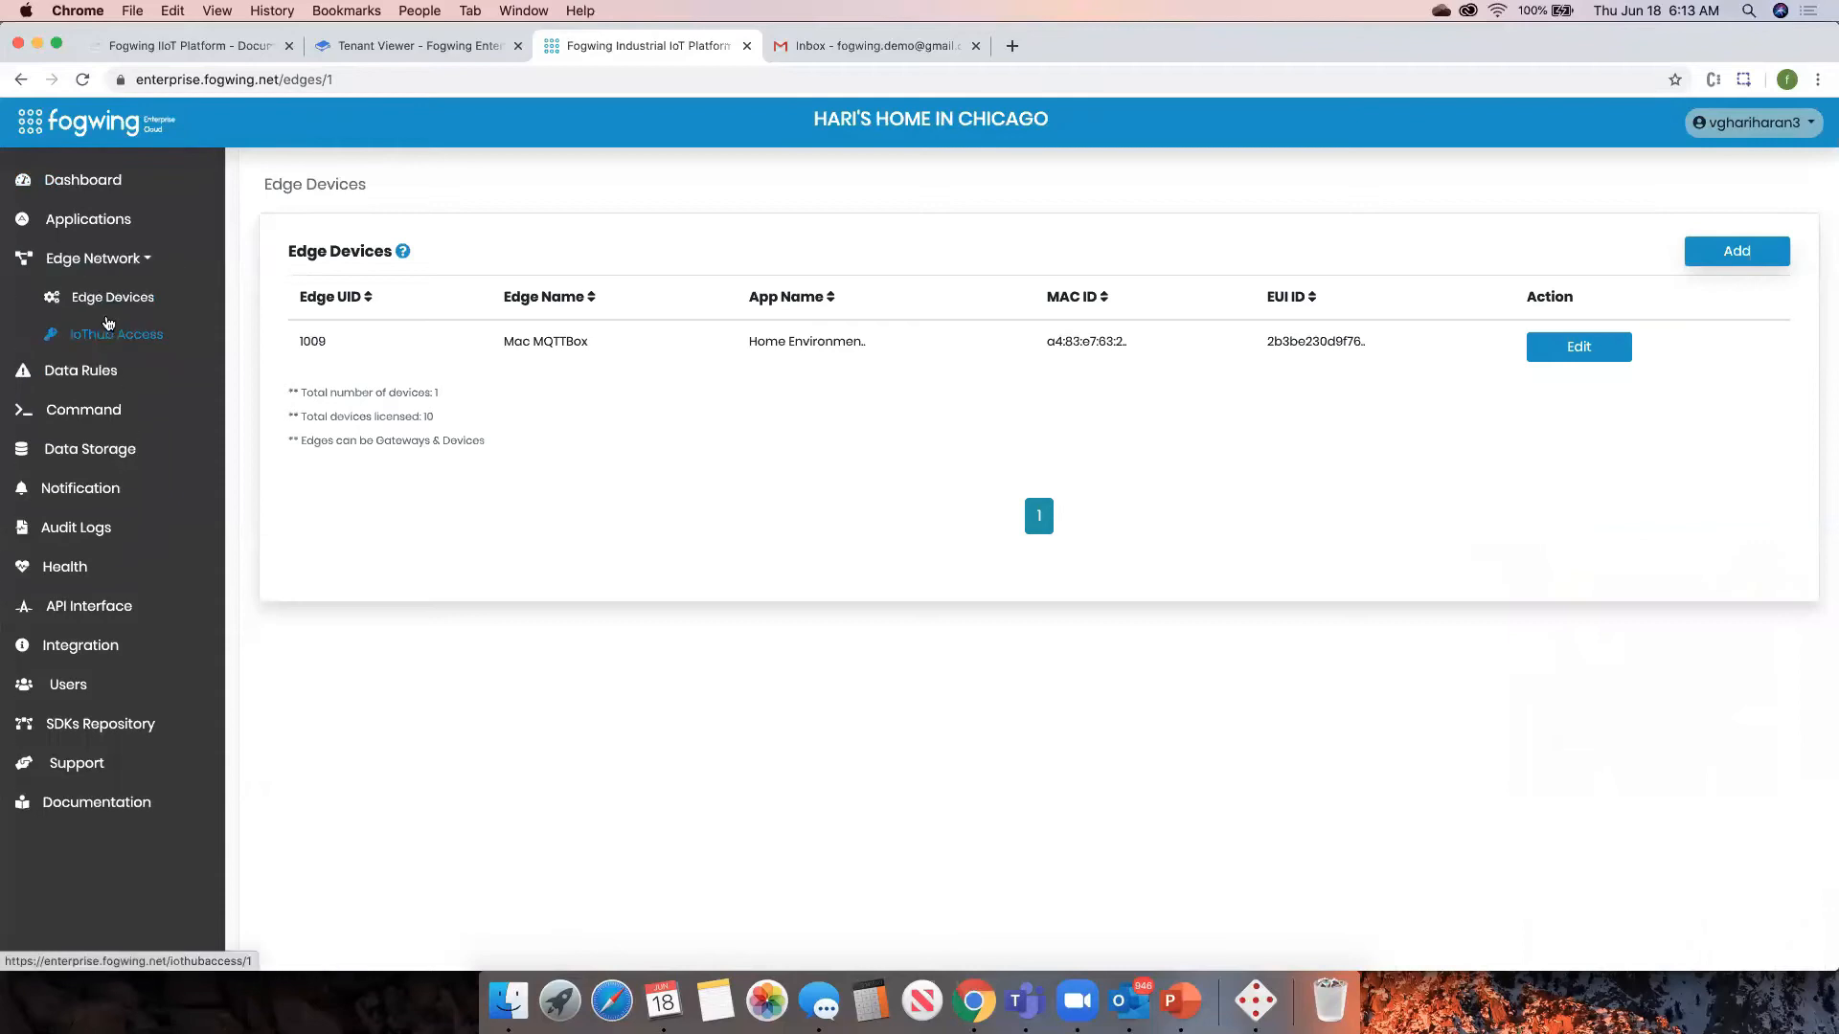
- On the IoThub Access page, start a new access form without choosing an edge
click(123, 334)
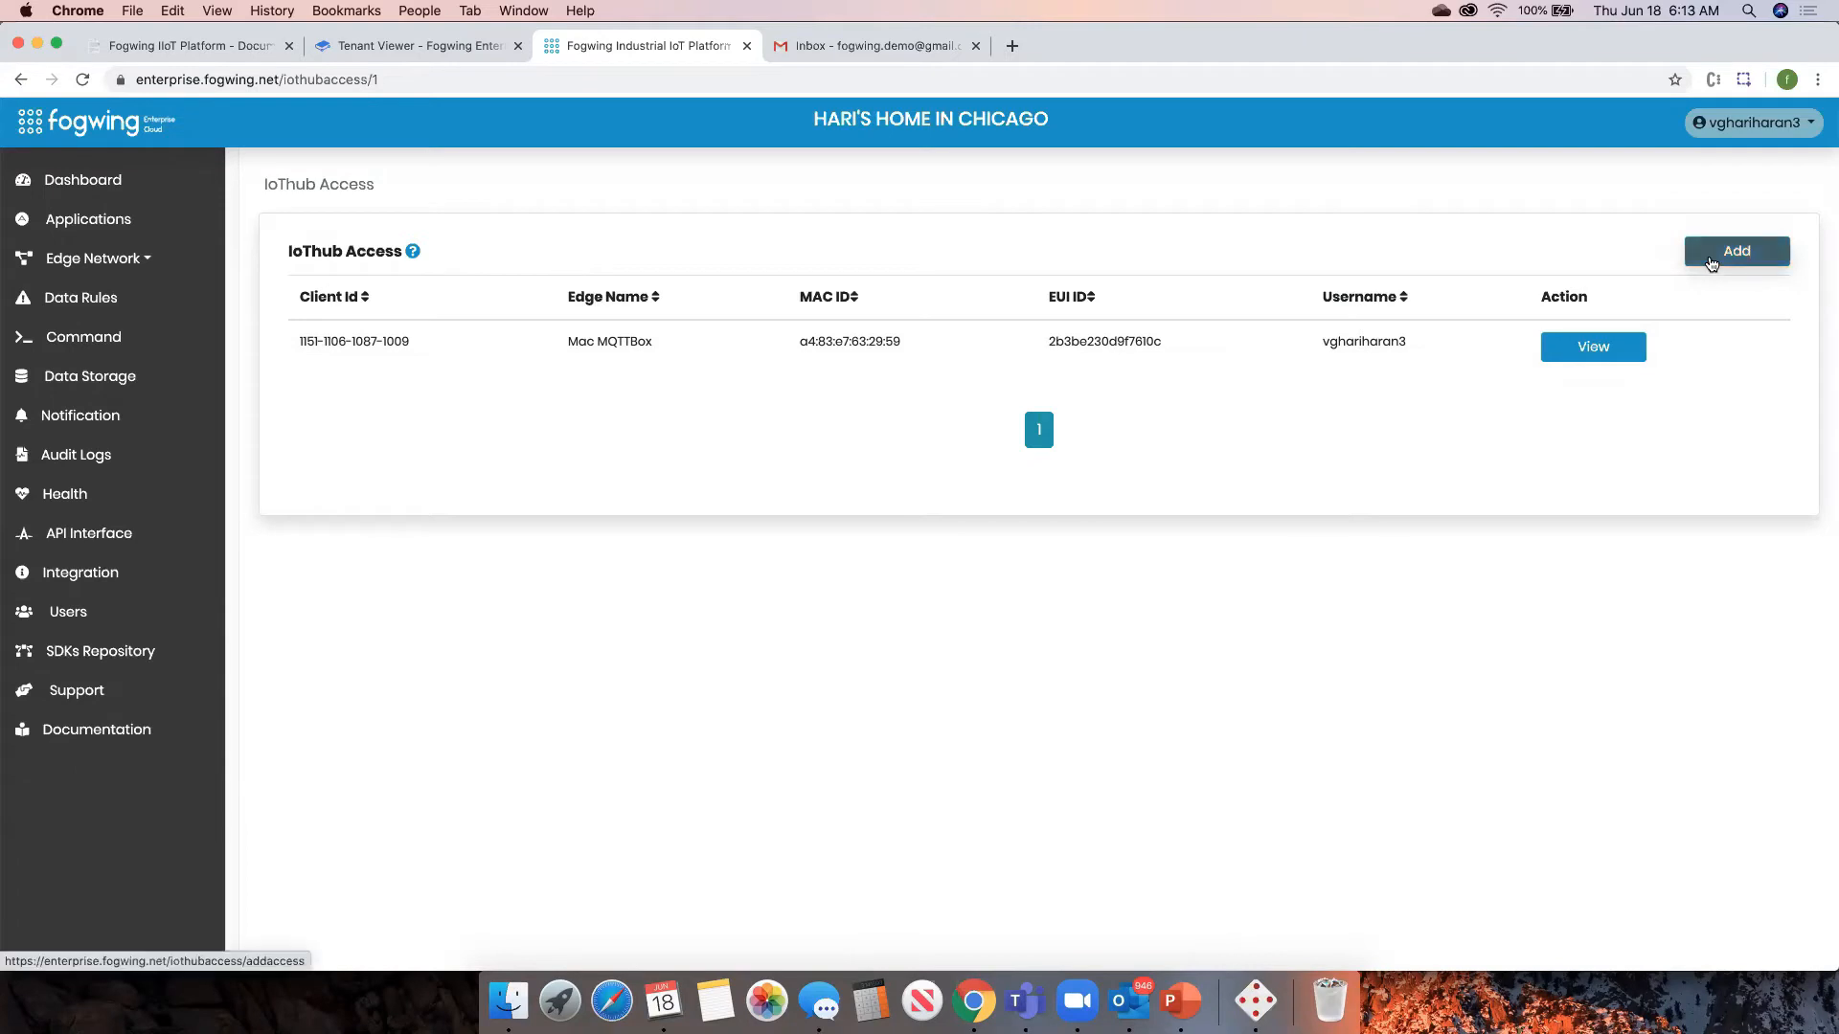
click(1711, 263)
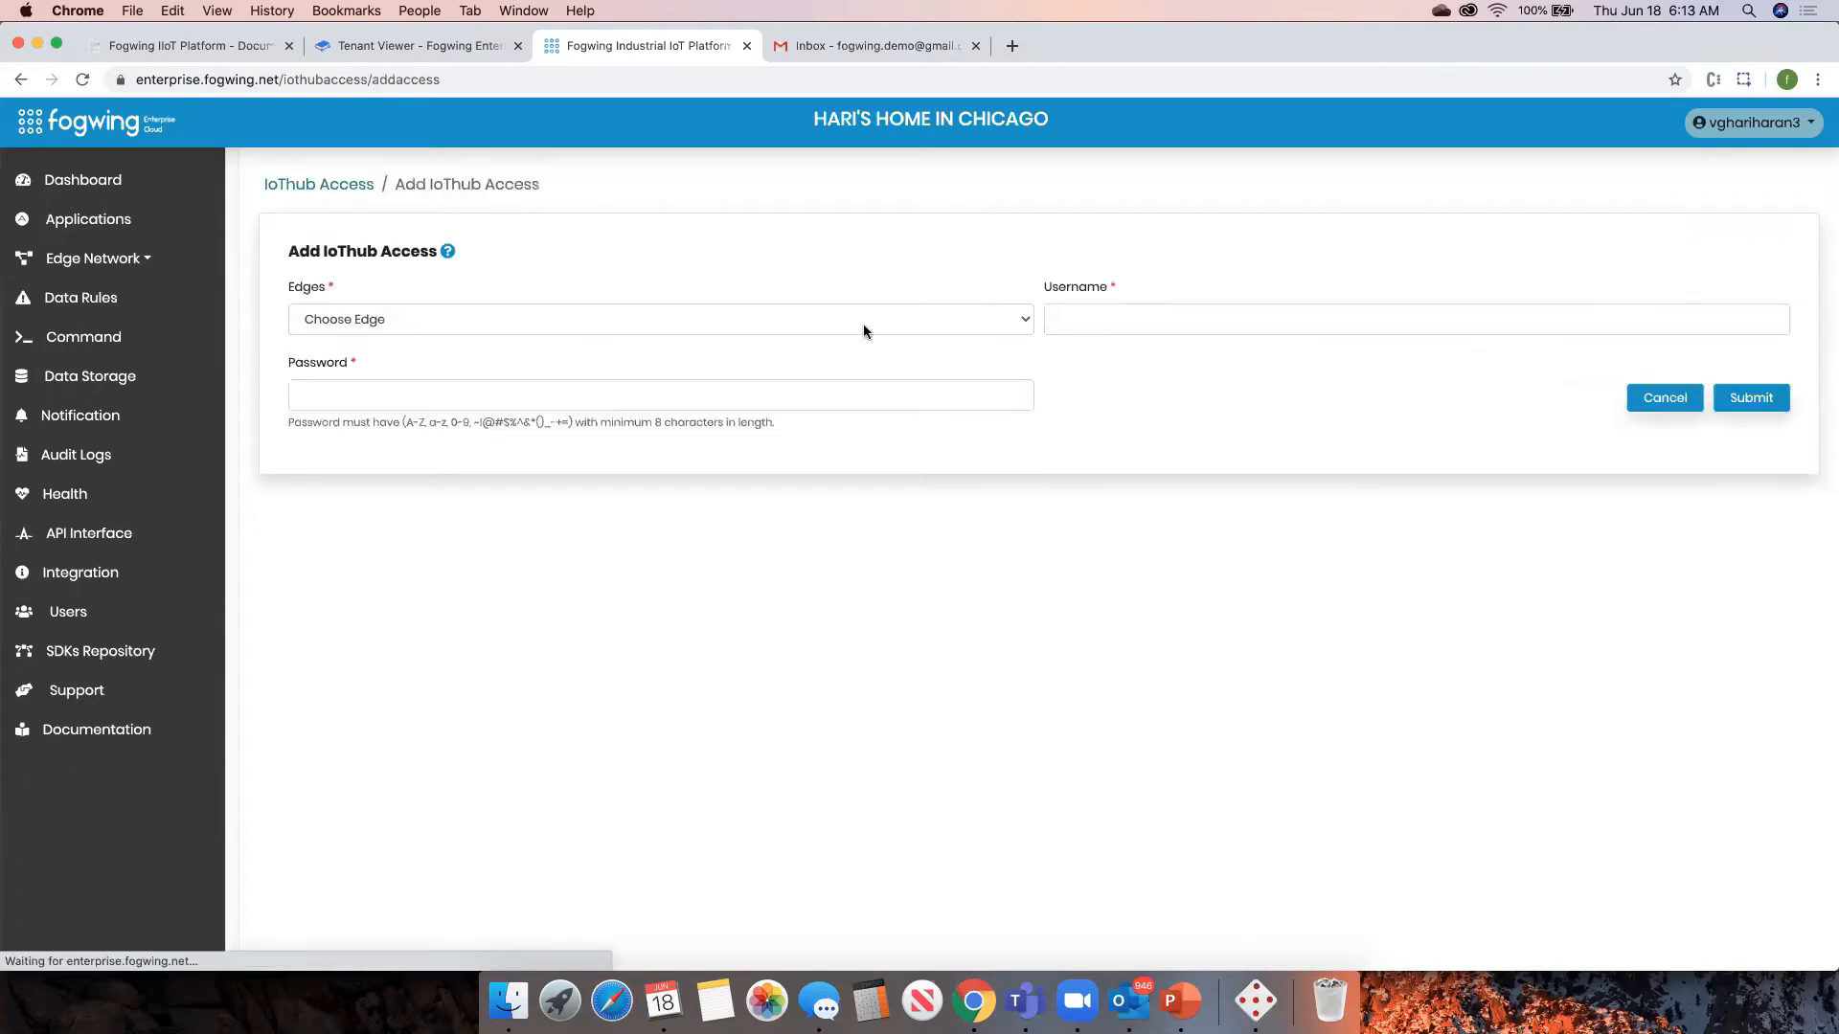
click(473, 325)
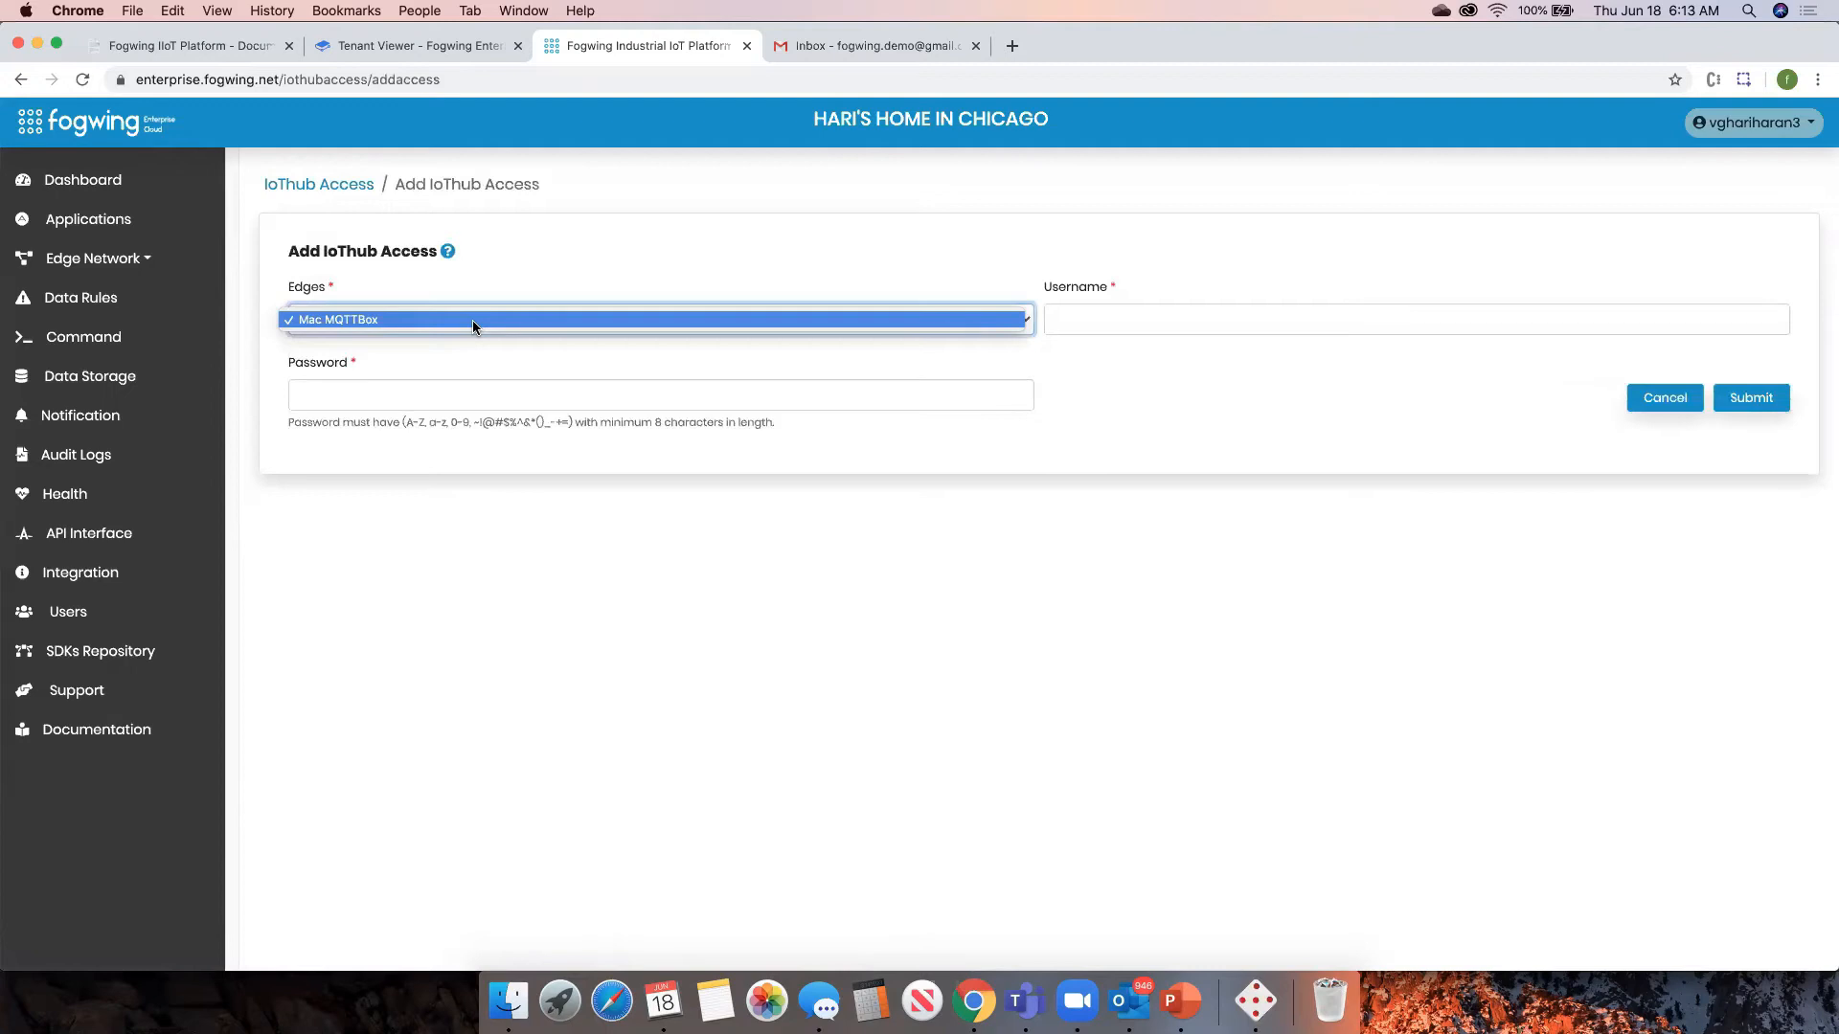
click(1192, 365)
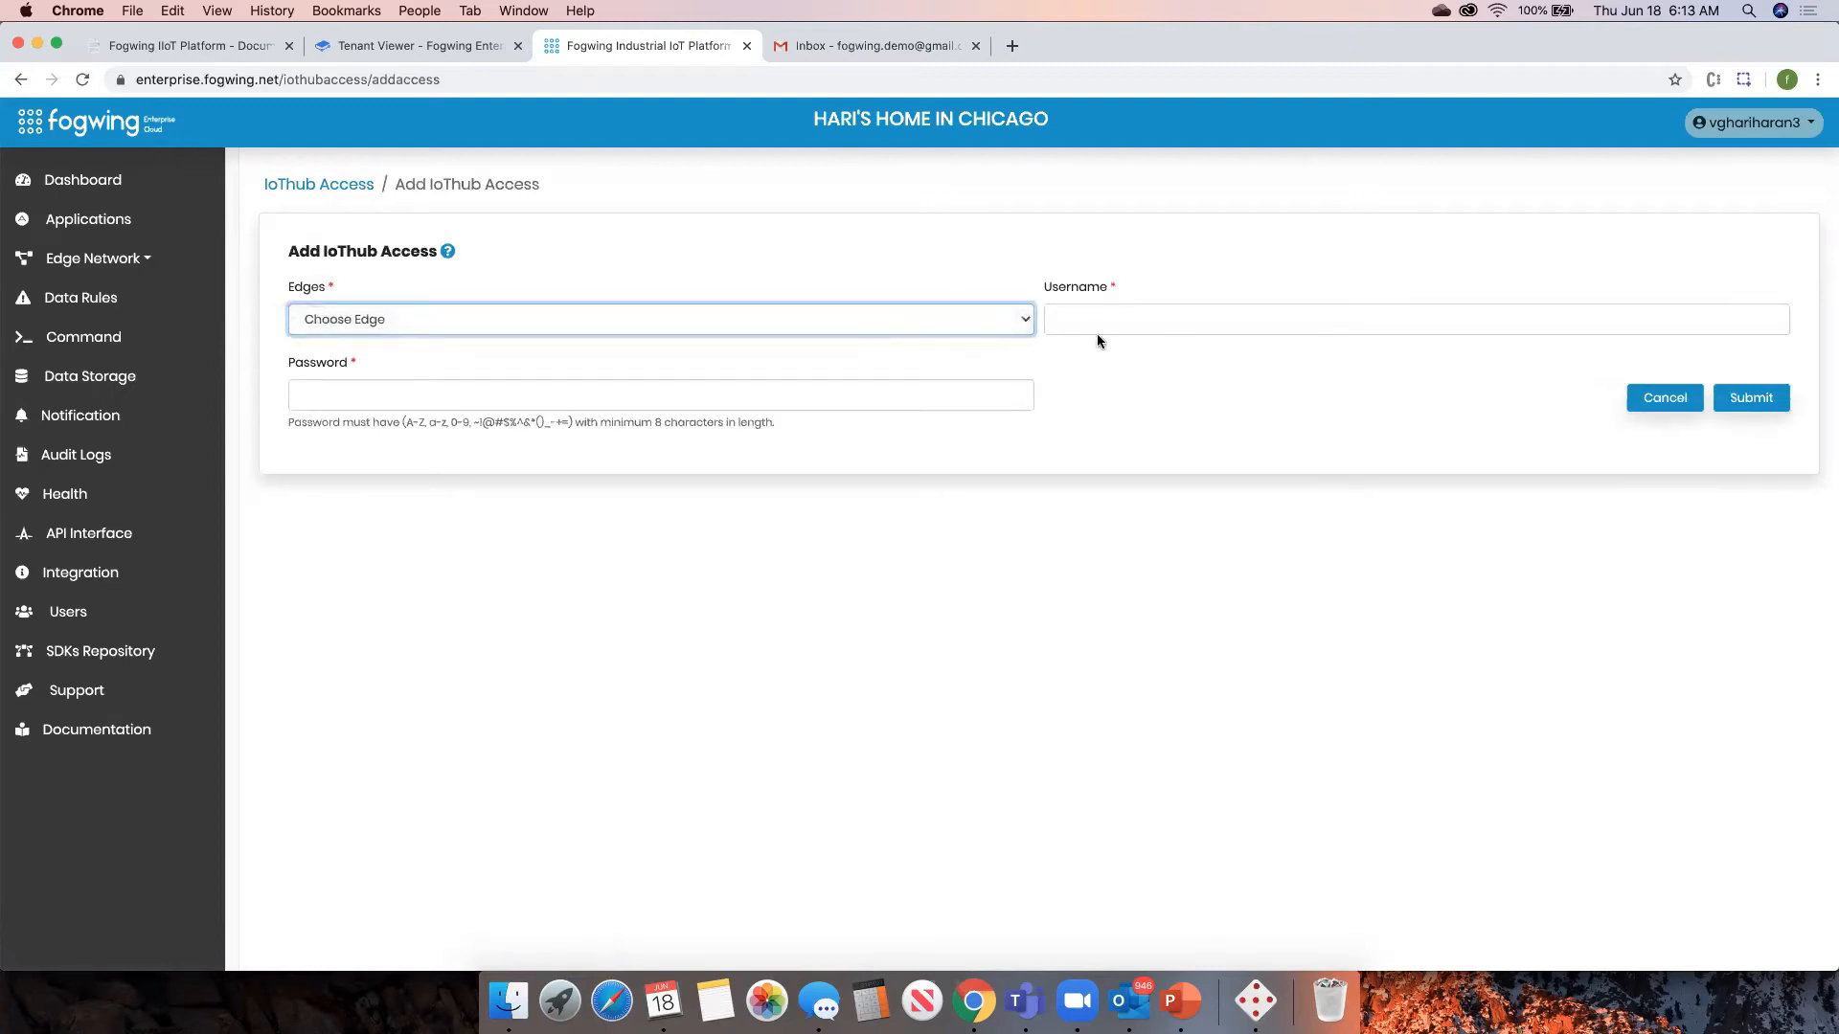
- Abandon the empty form and view Mac MQTTBox's MQTT, API and UDP interface options
click(1764, 403)
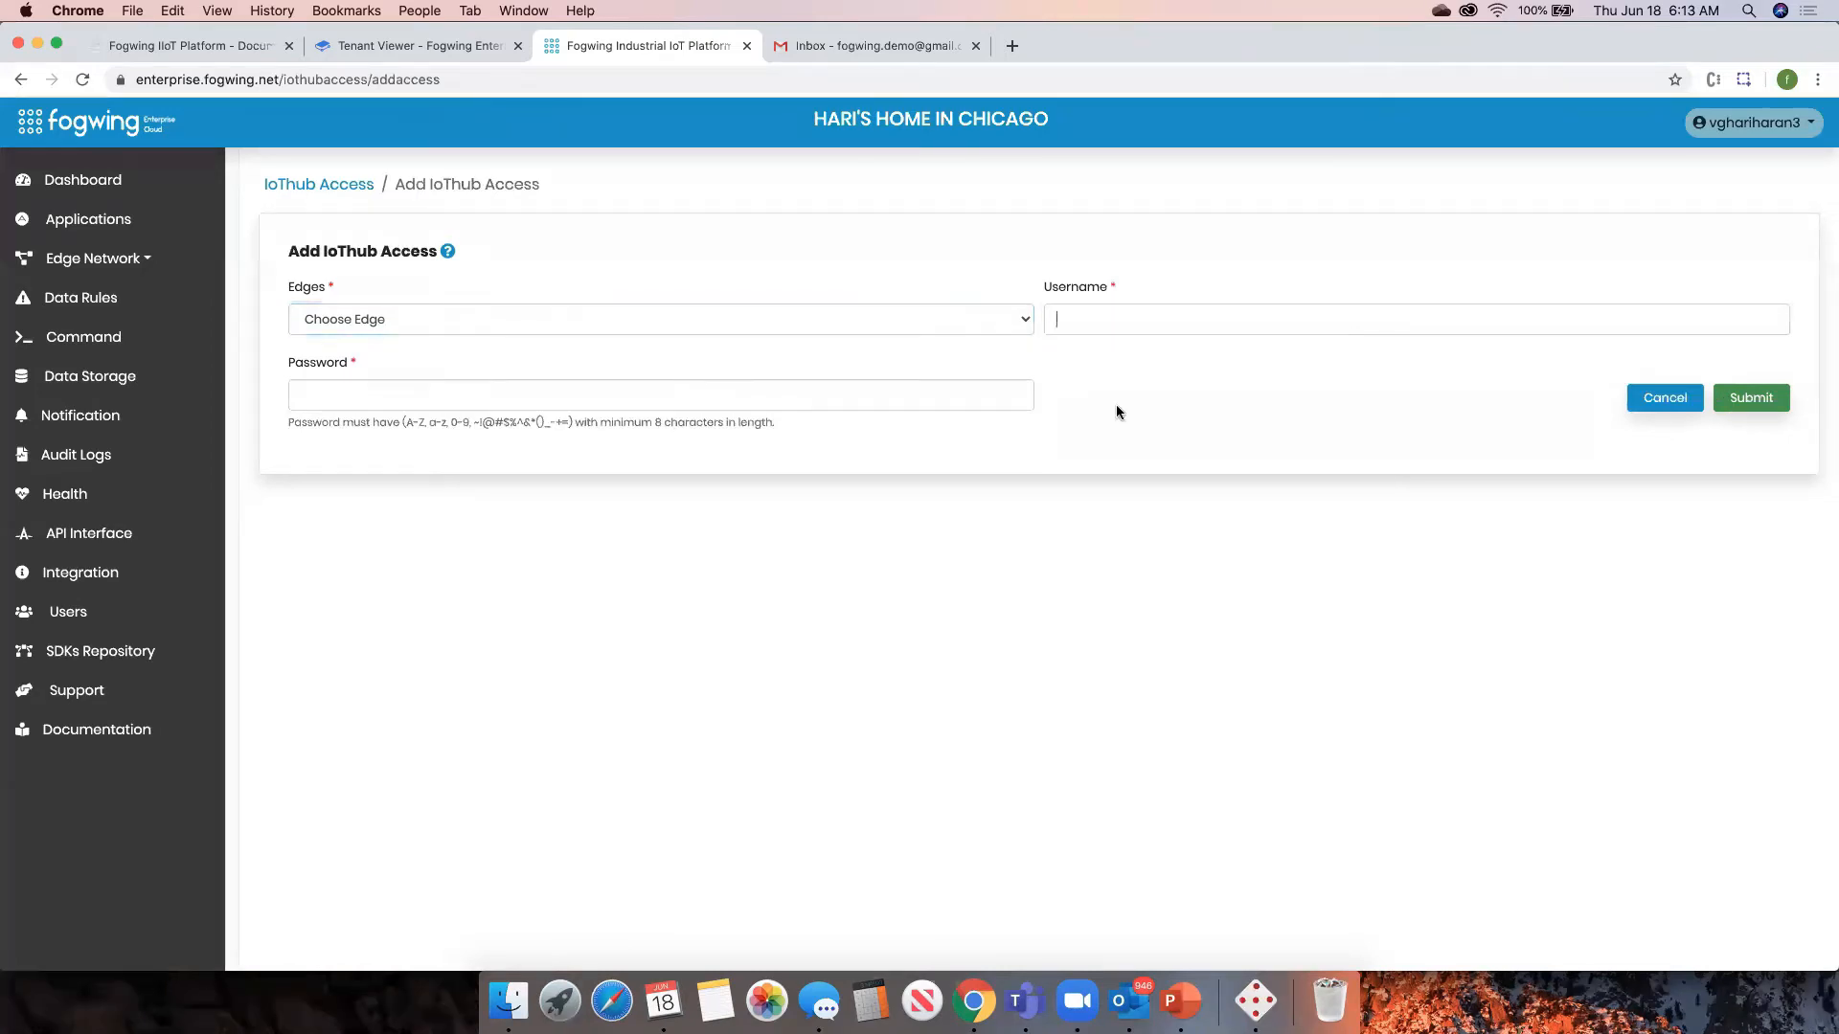
click(1658, 409)
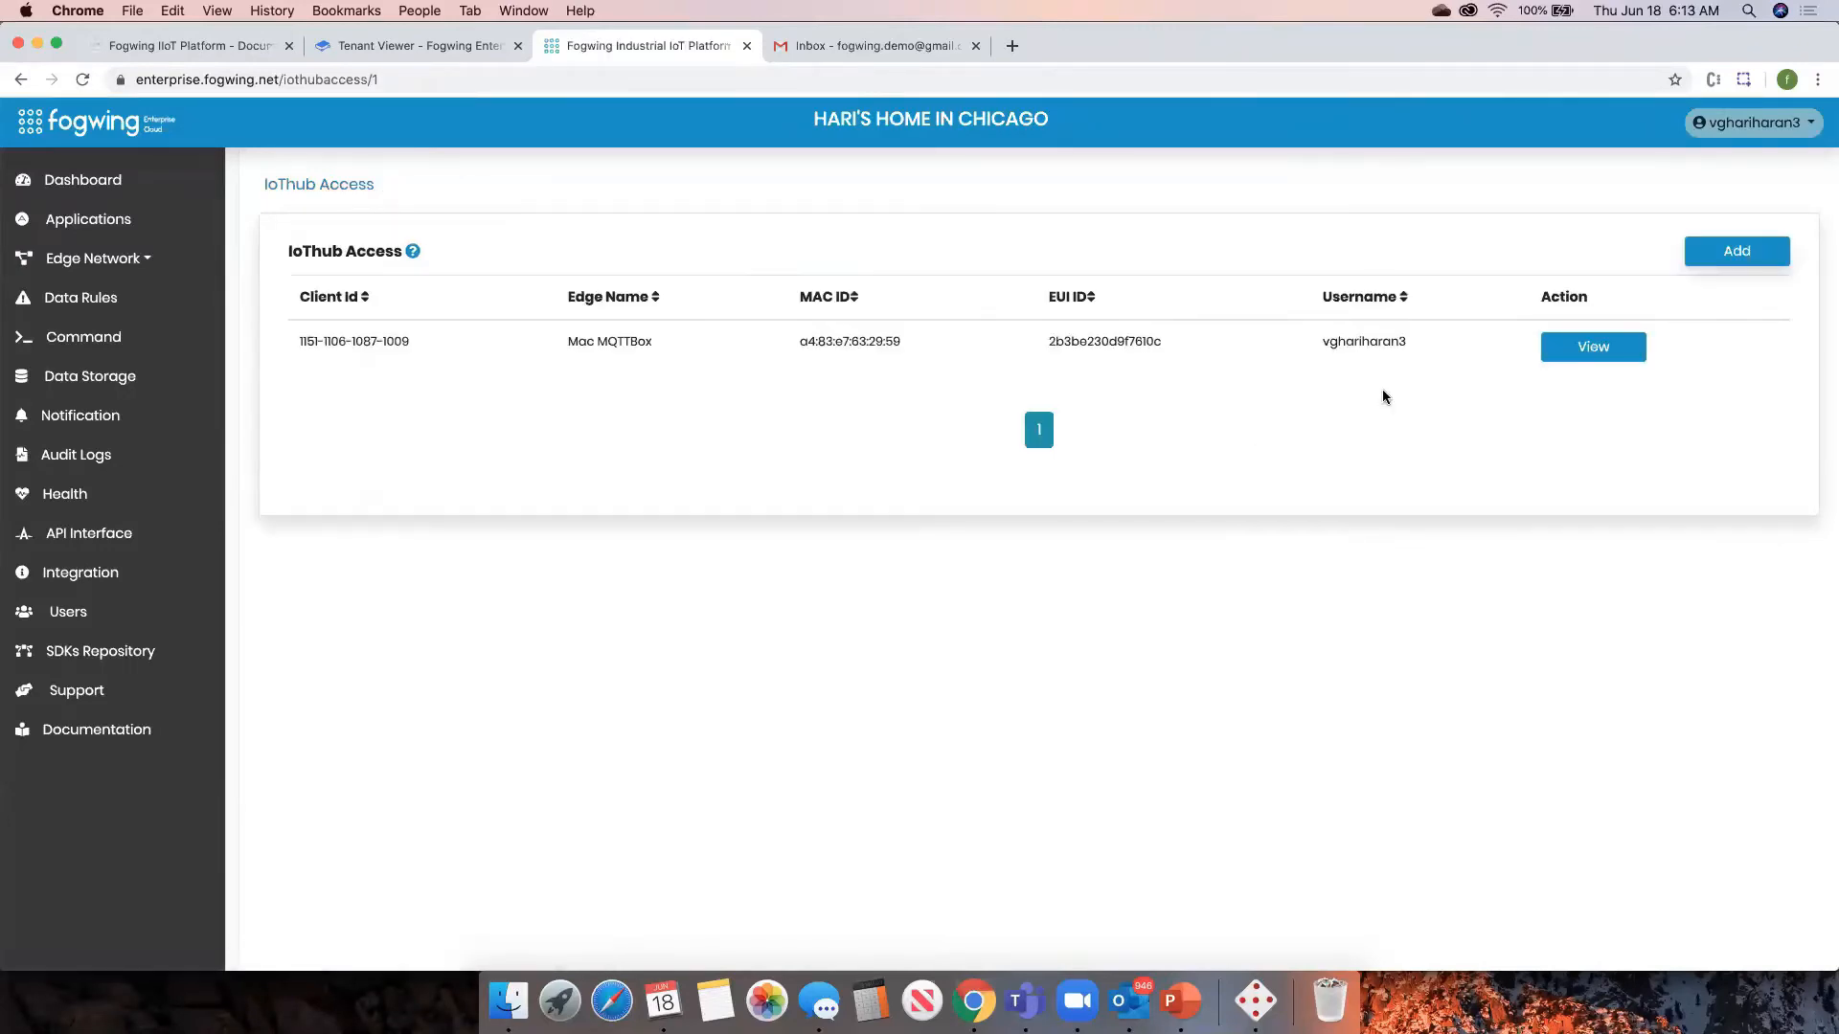
click(1576, 350)
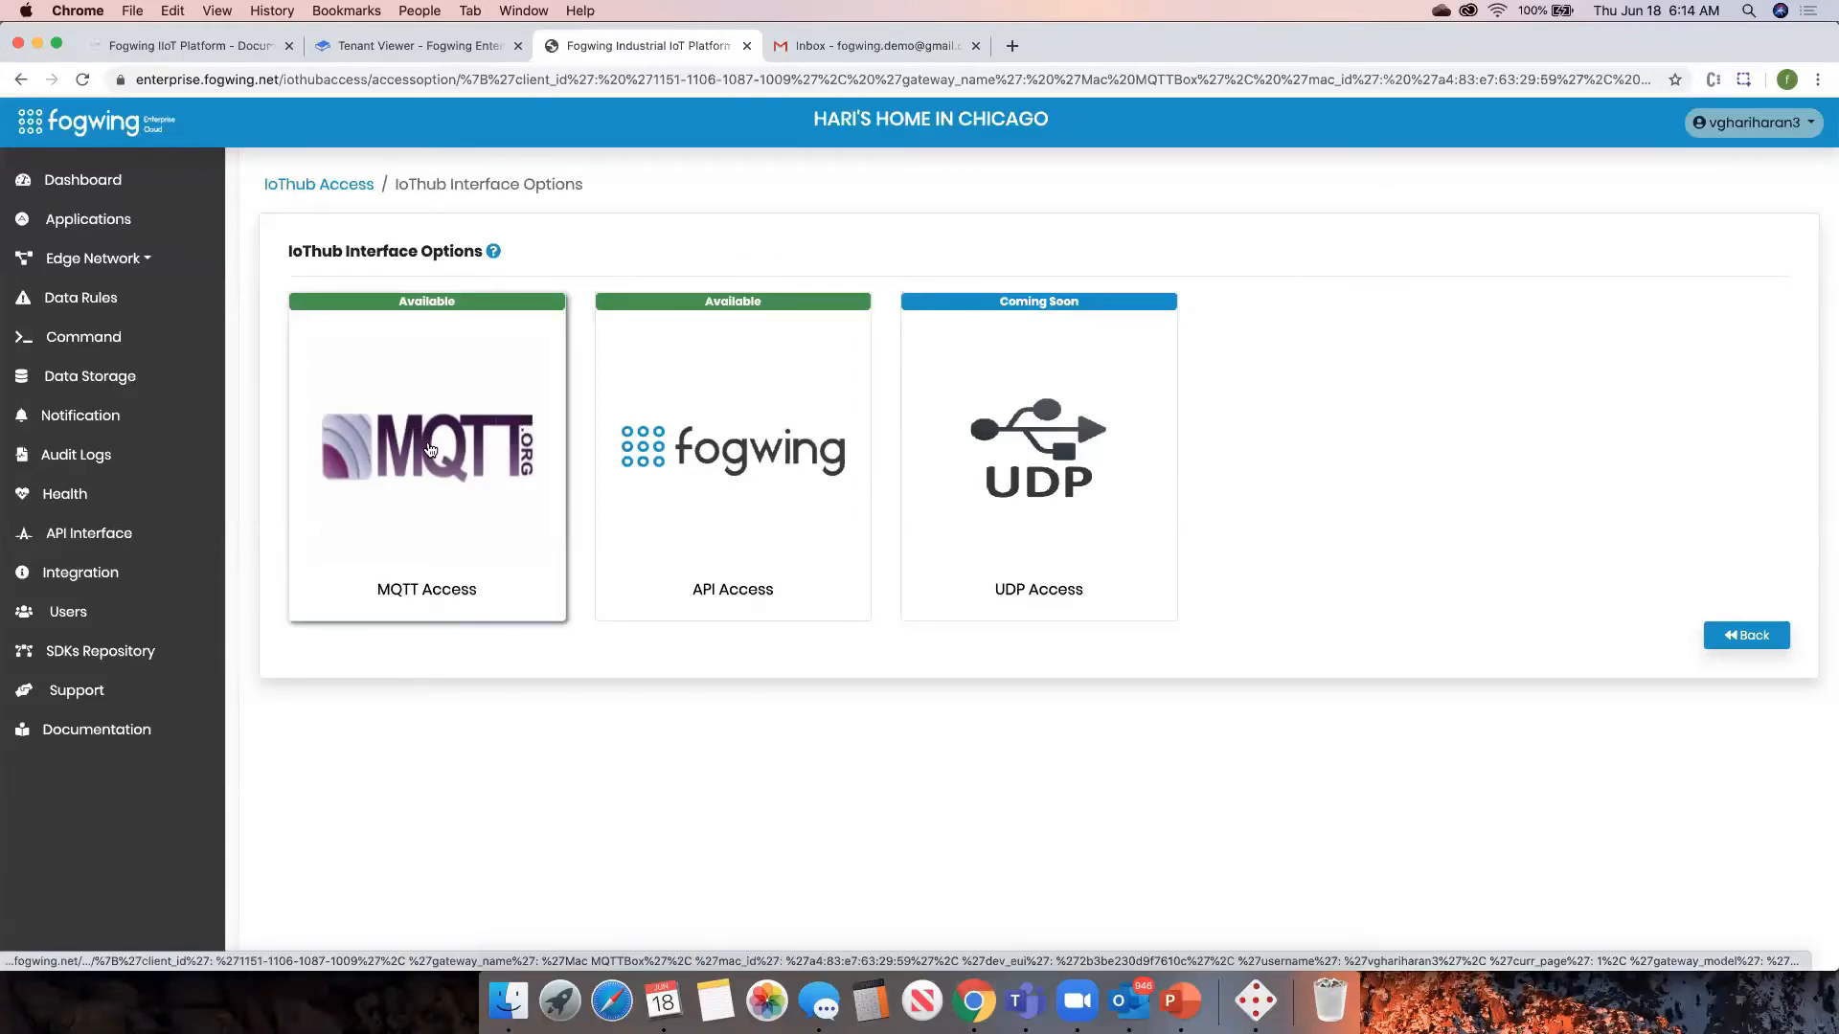
- Review Mac MQTTBox's MQTT access details, then open the SDKs Repository on GitHub
click(460, 463)
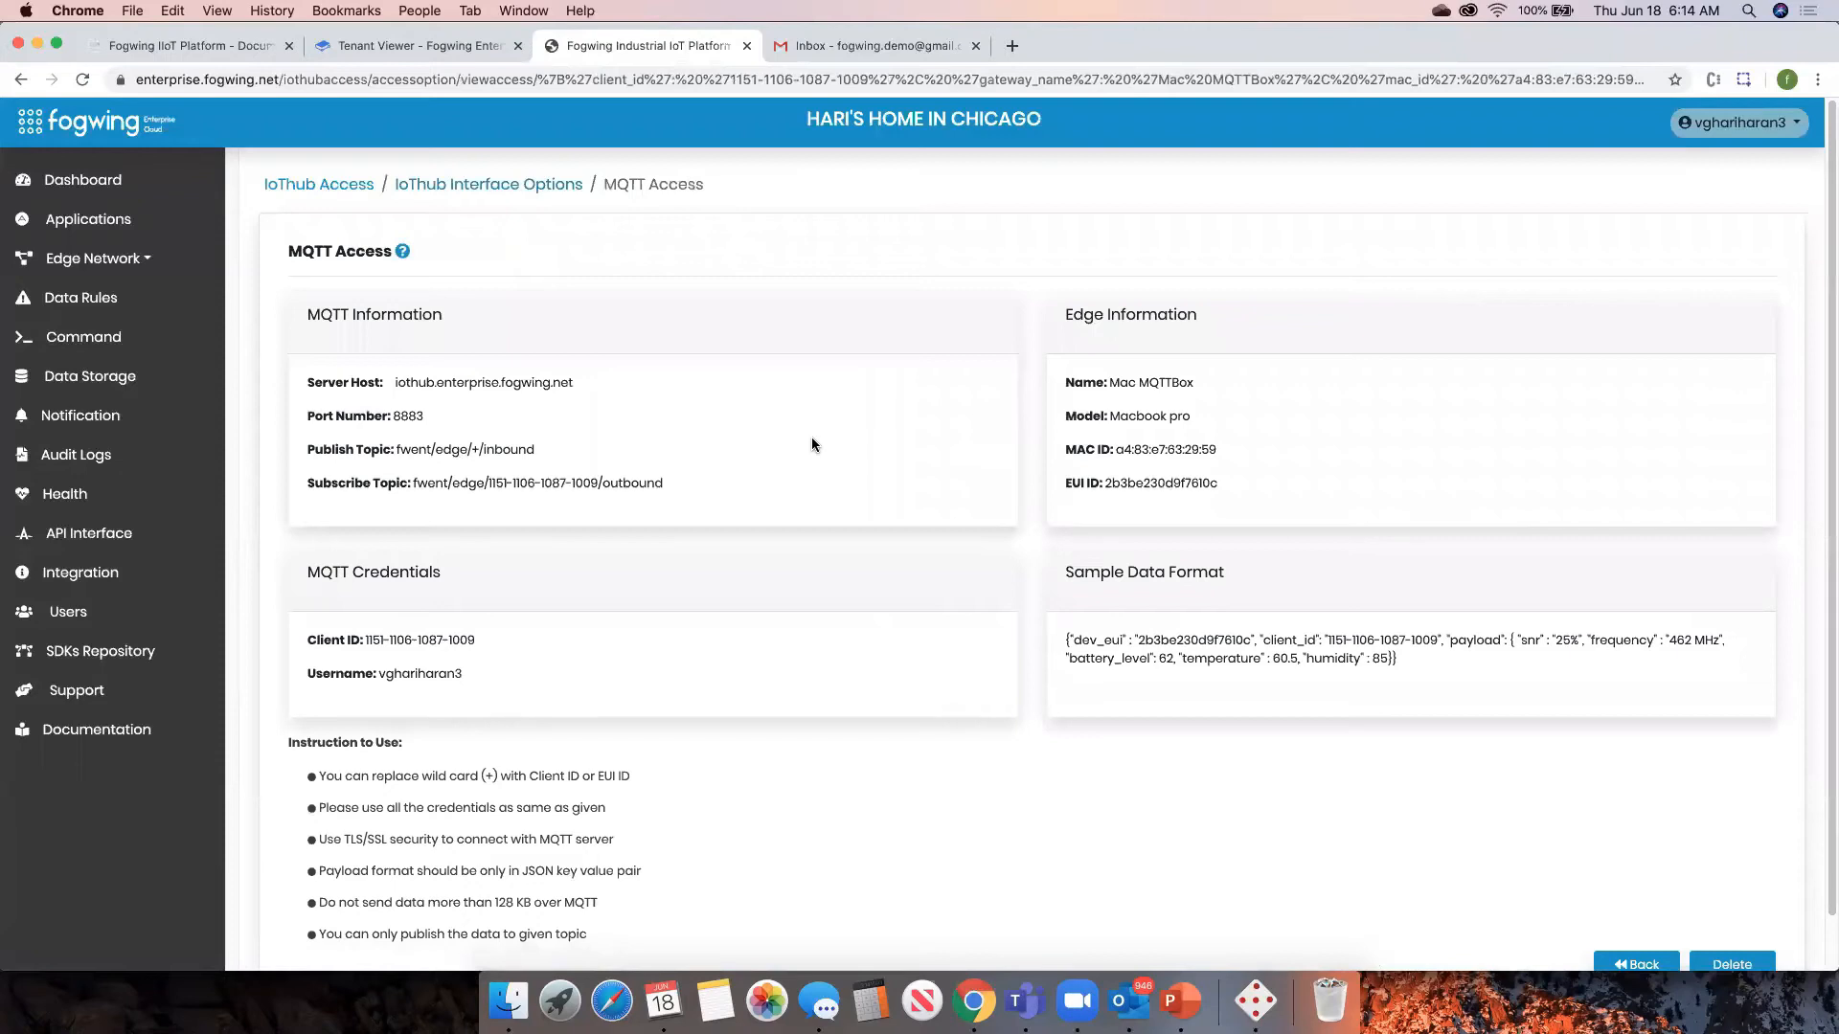
scroll(812, 440, down, 1)
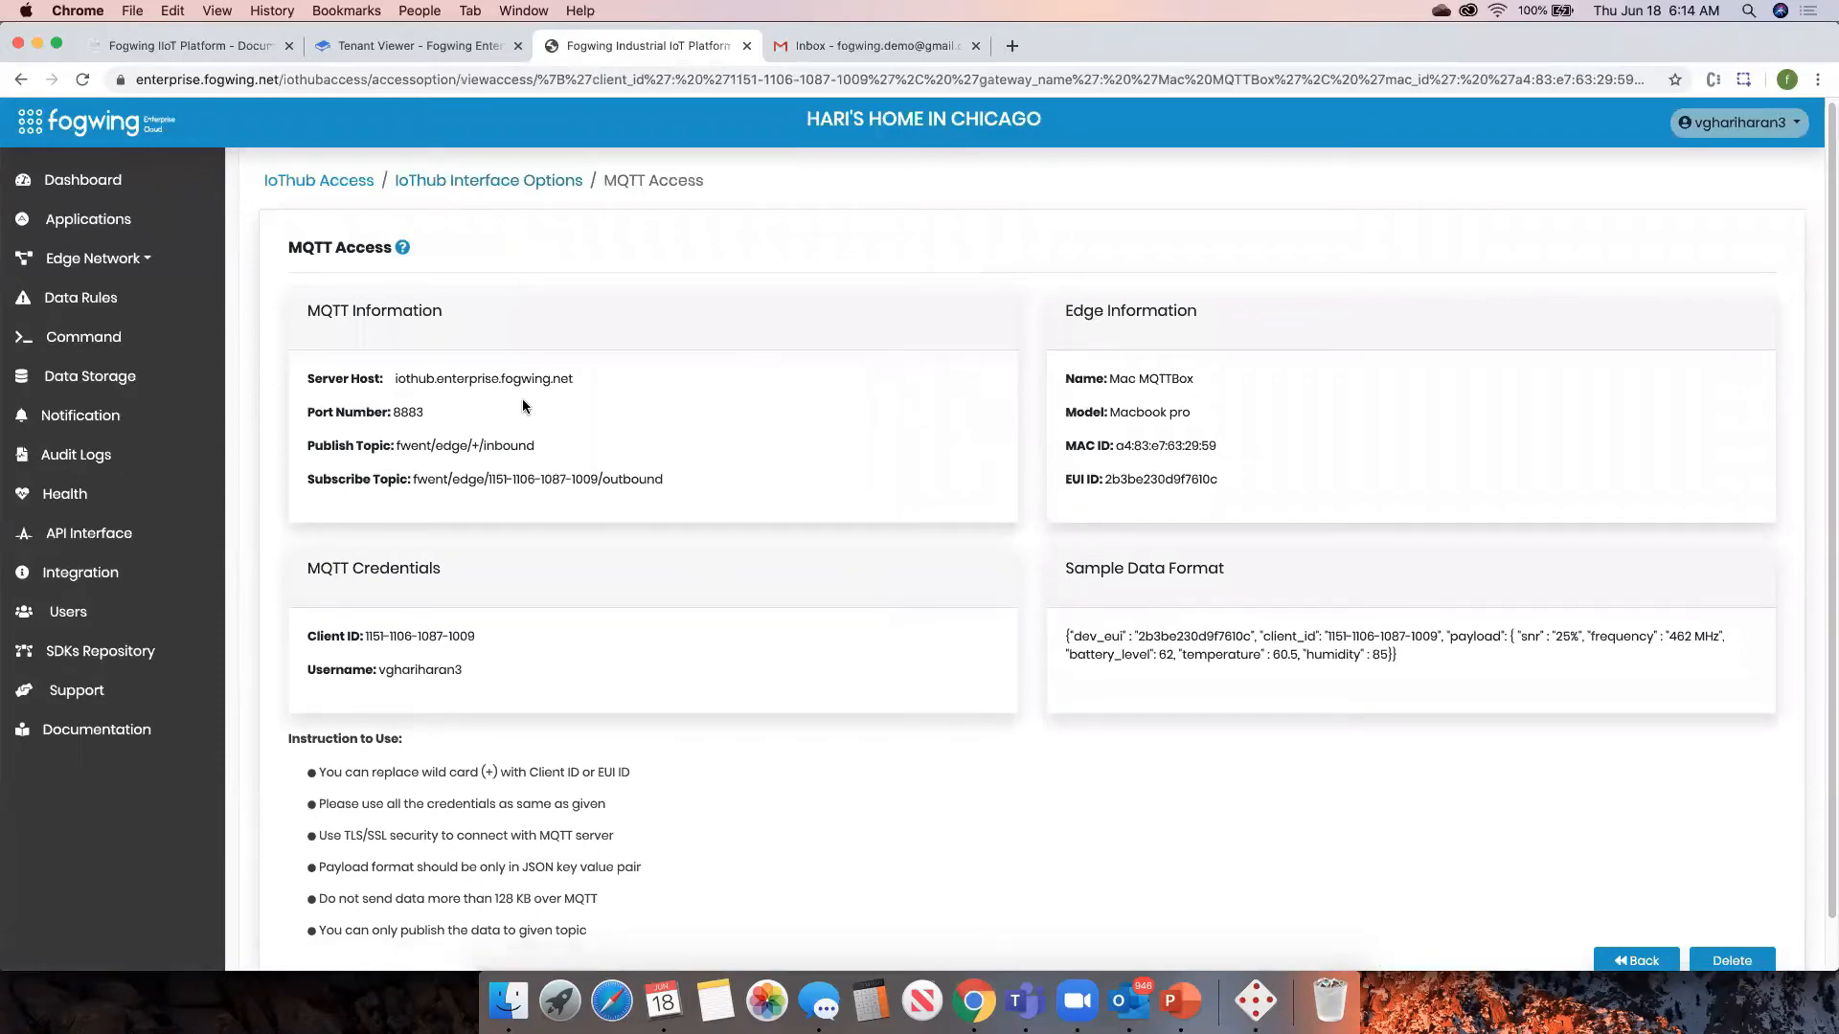
scroll(571, 423, up, 1)
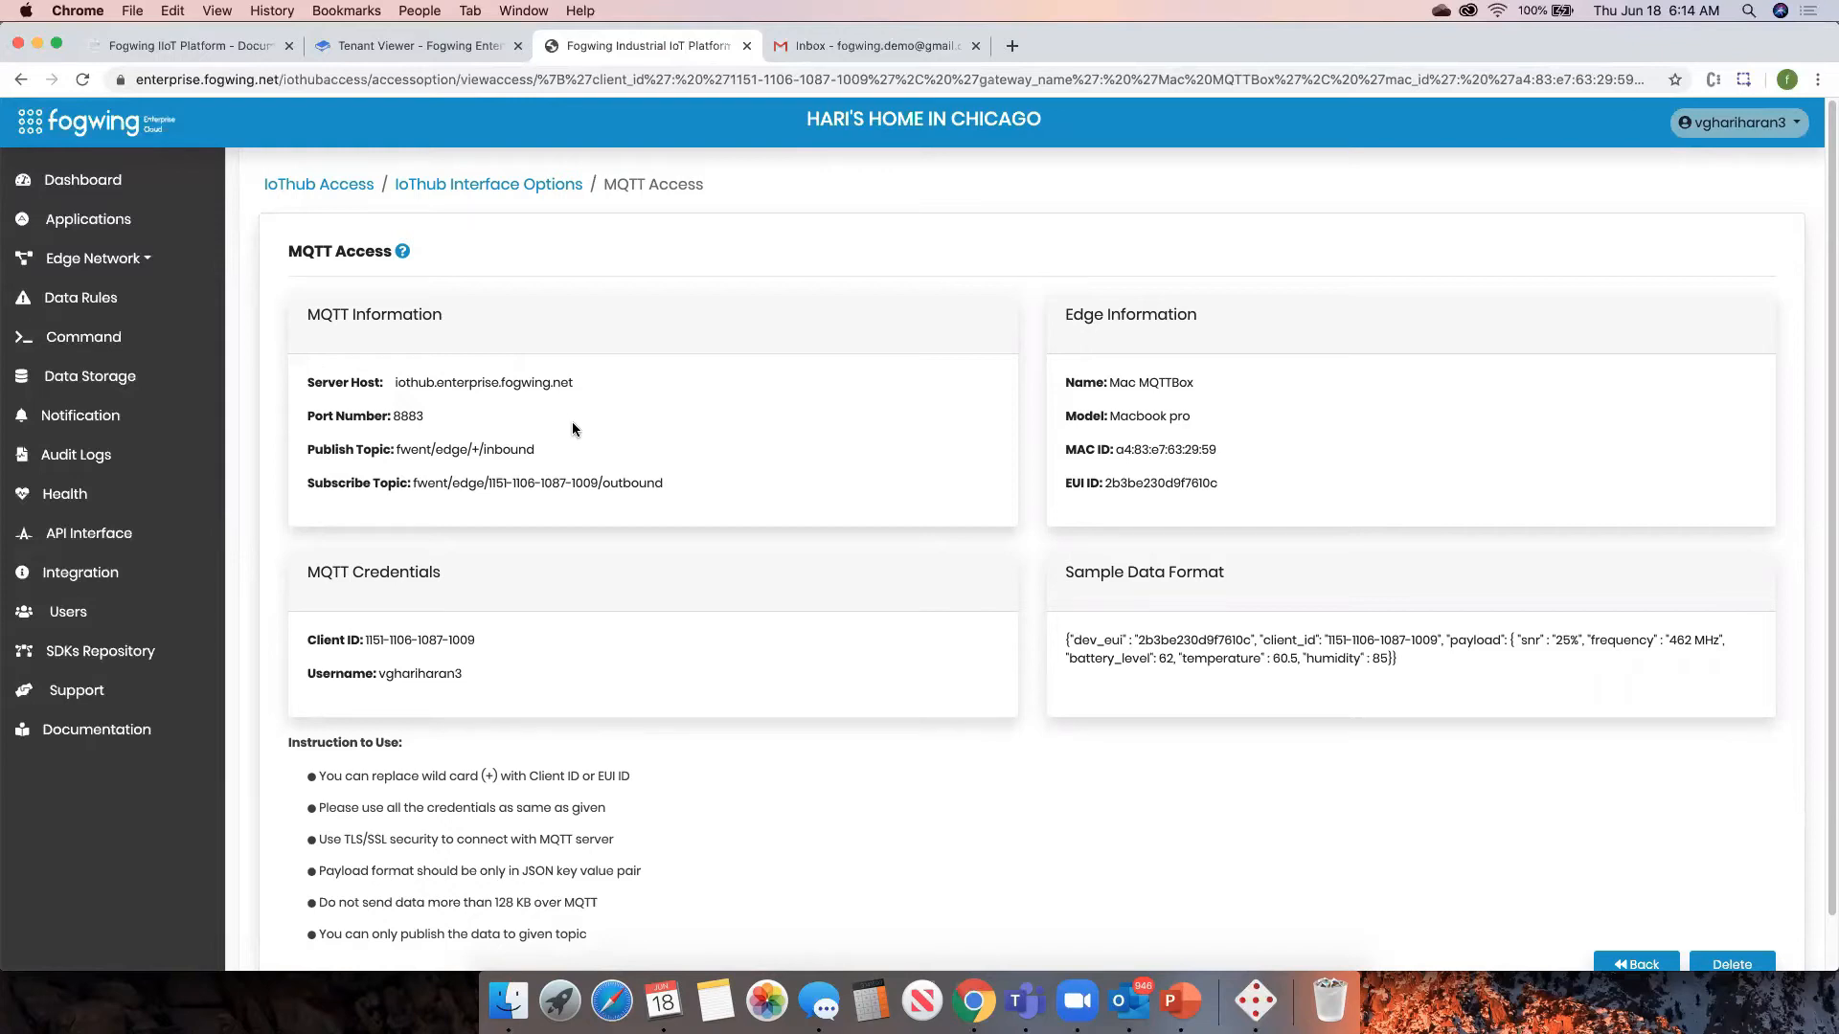
click(81, 662)
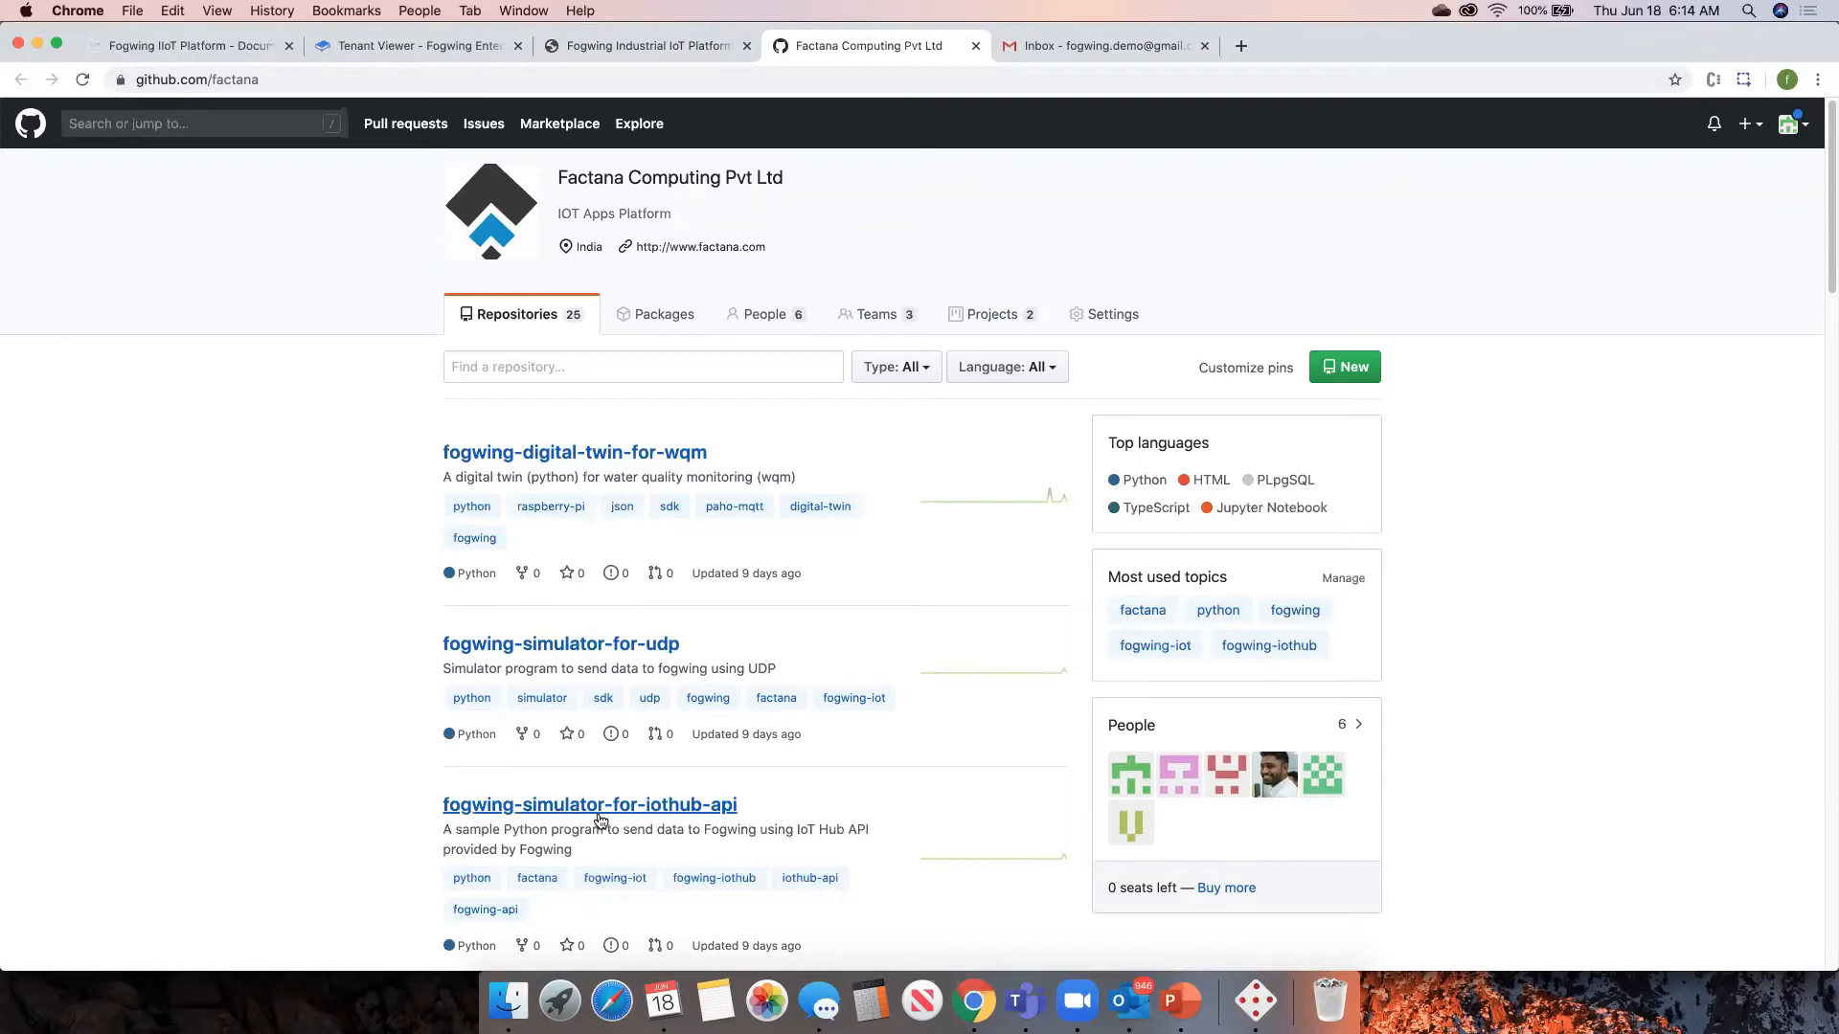
- Switch back to the Fogwing MQTT Access page showing server iothub.enterprise.fogwing.net, port 8883
click(651, 46)
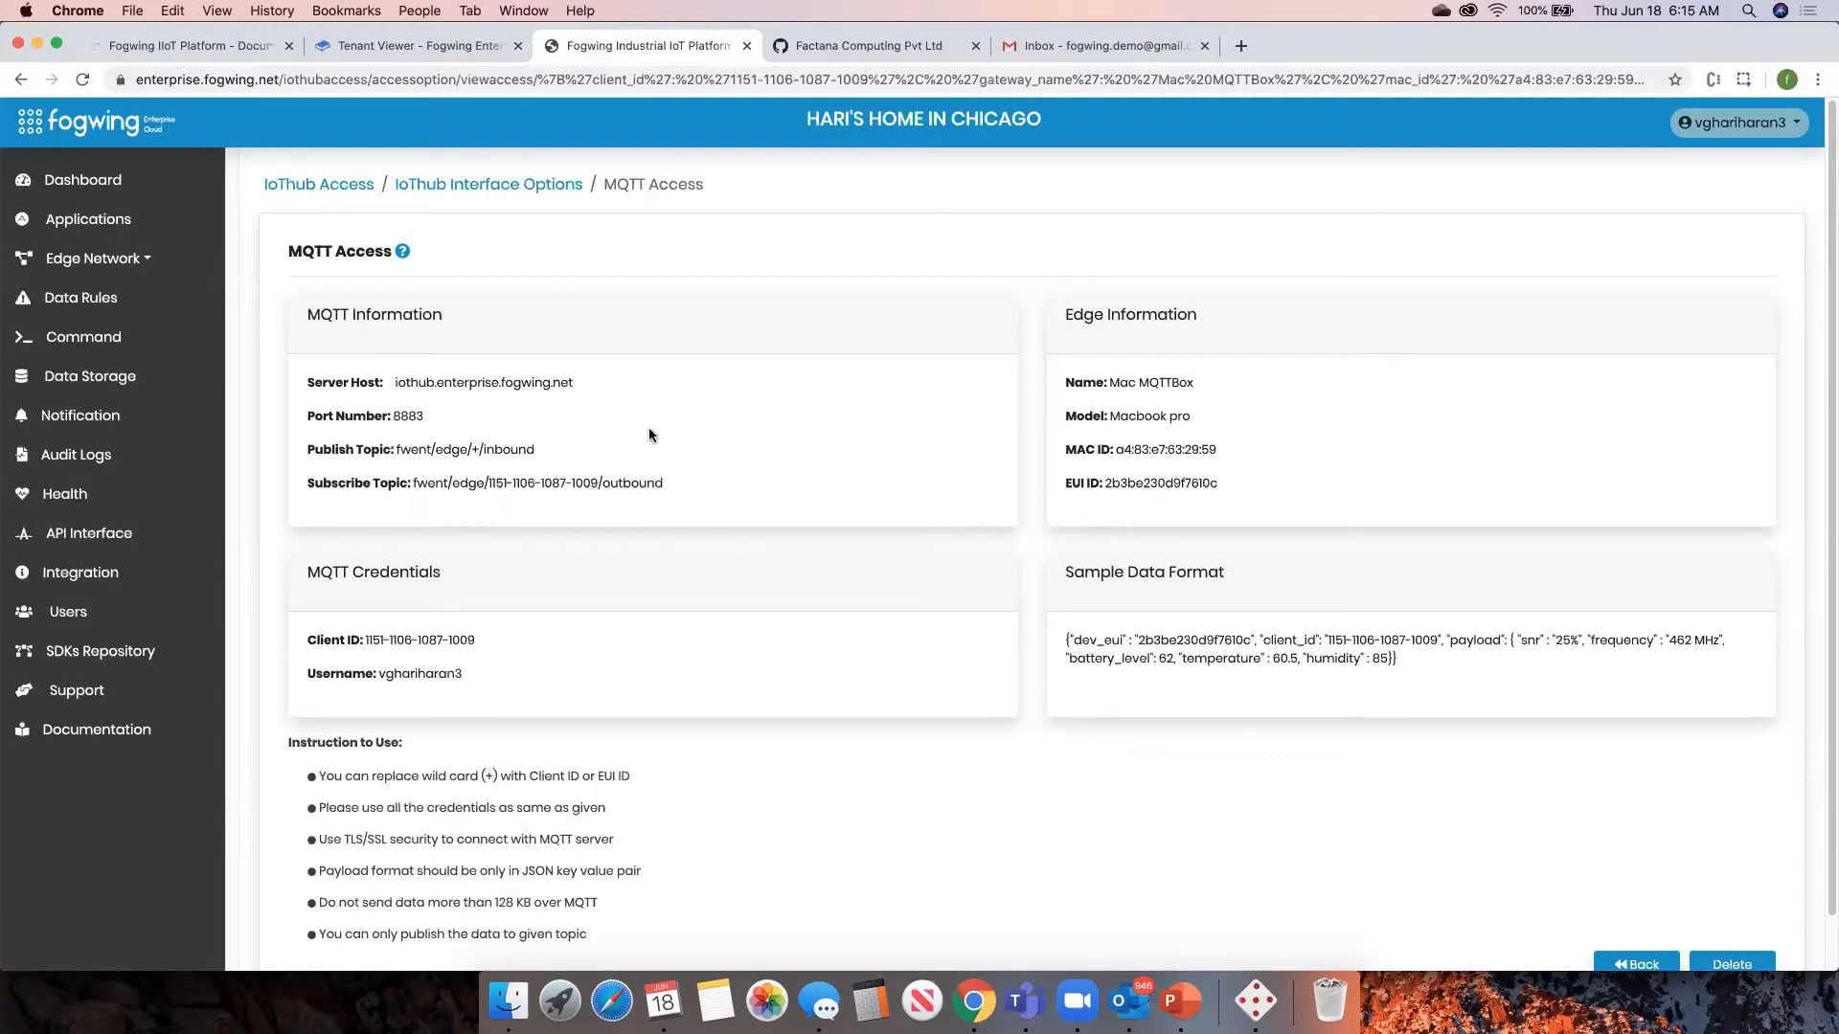
- Open Data Rules, listing rules 1044 and 1043 for Temperature above 80 and 50
drag(398, 383, 891, 463)
click(890, 464)
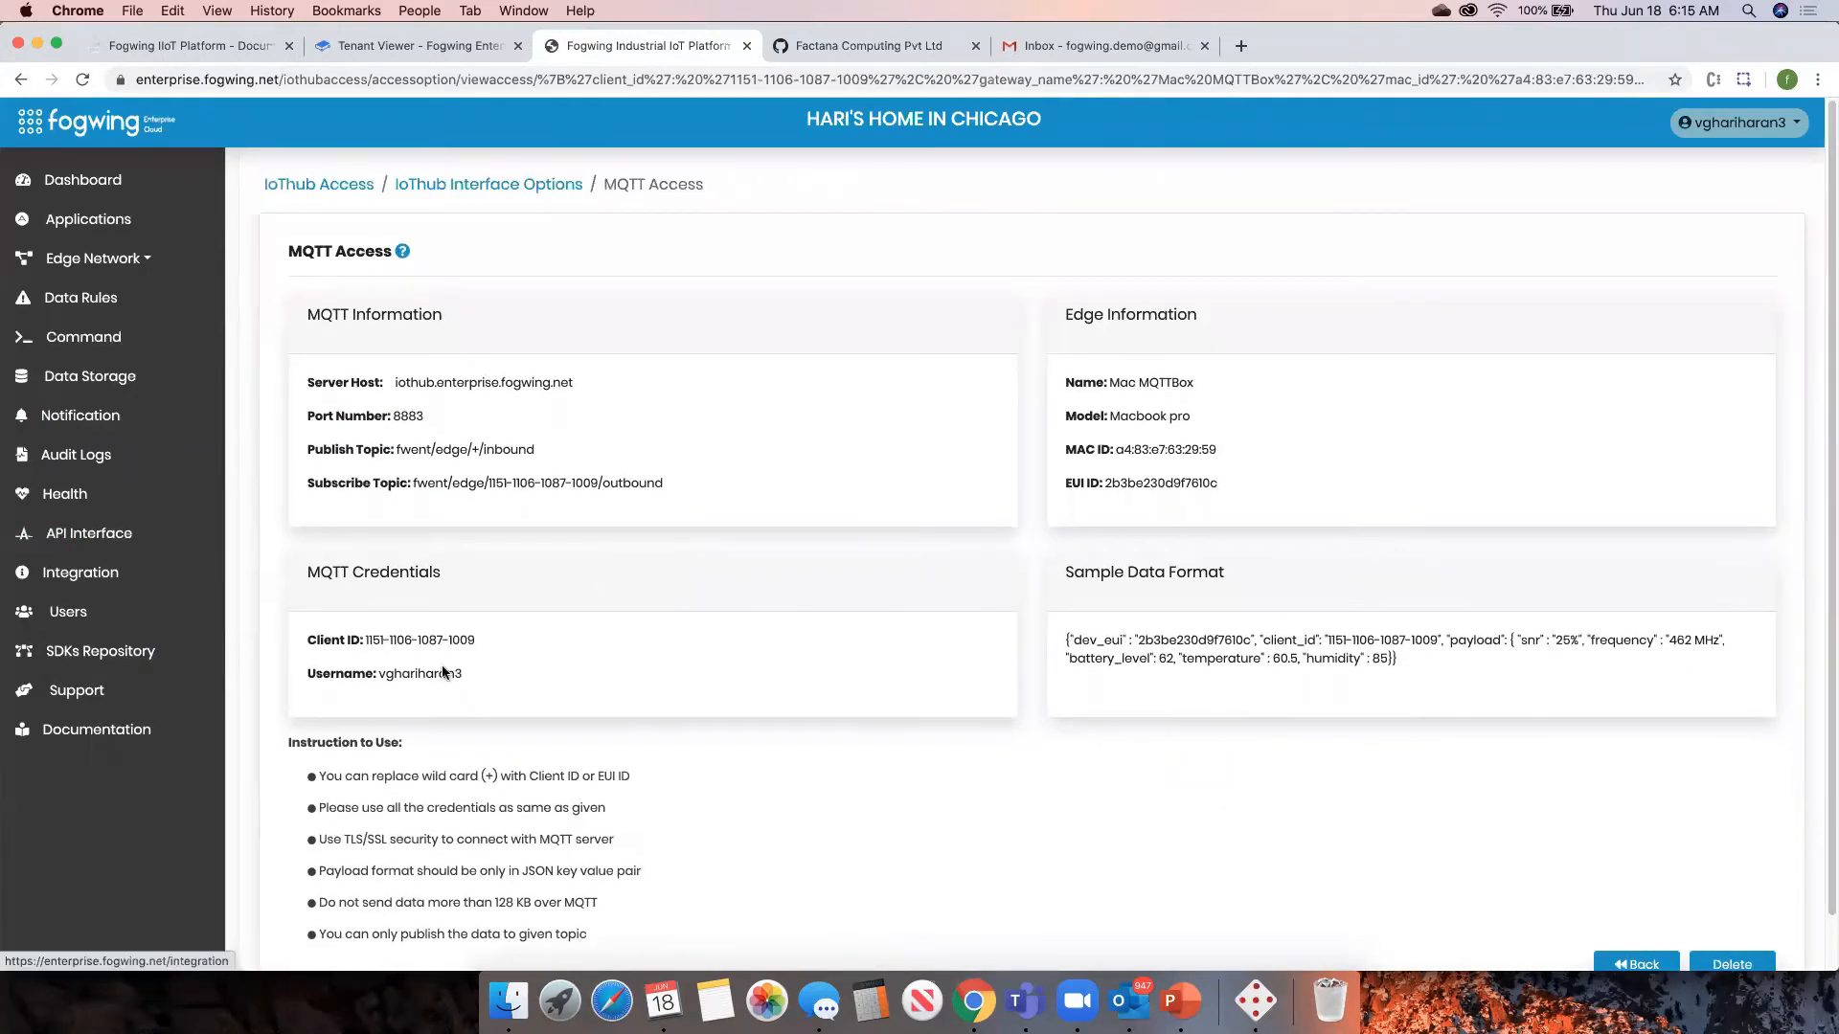
click(91, 266)
click(96, 375)
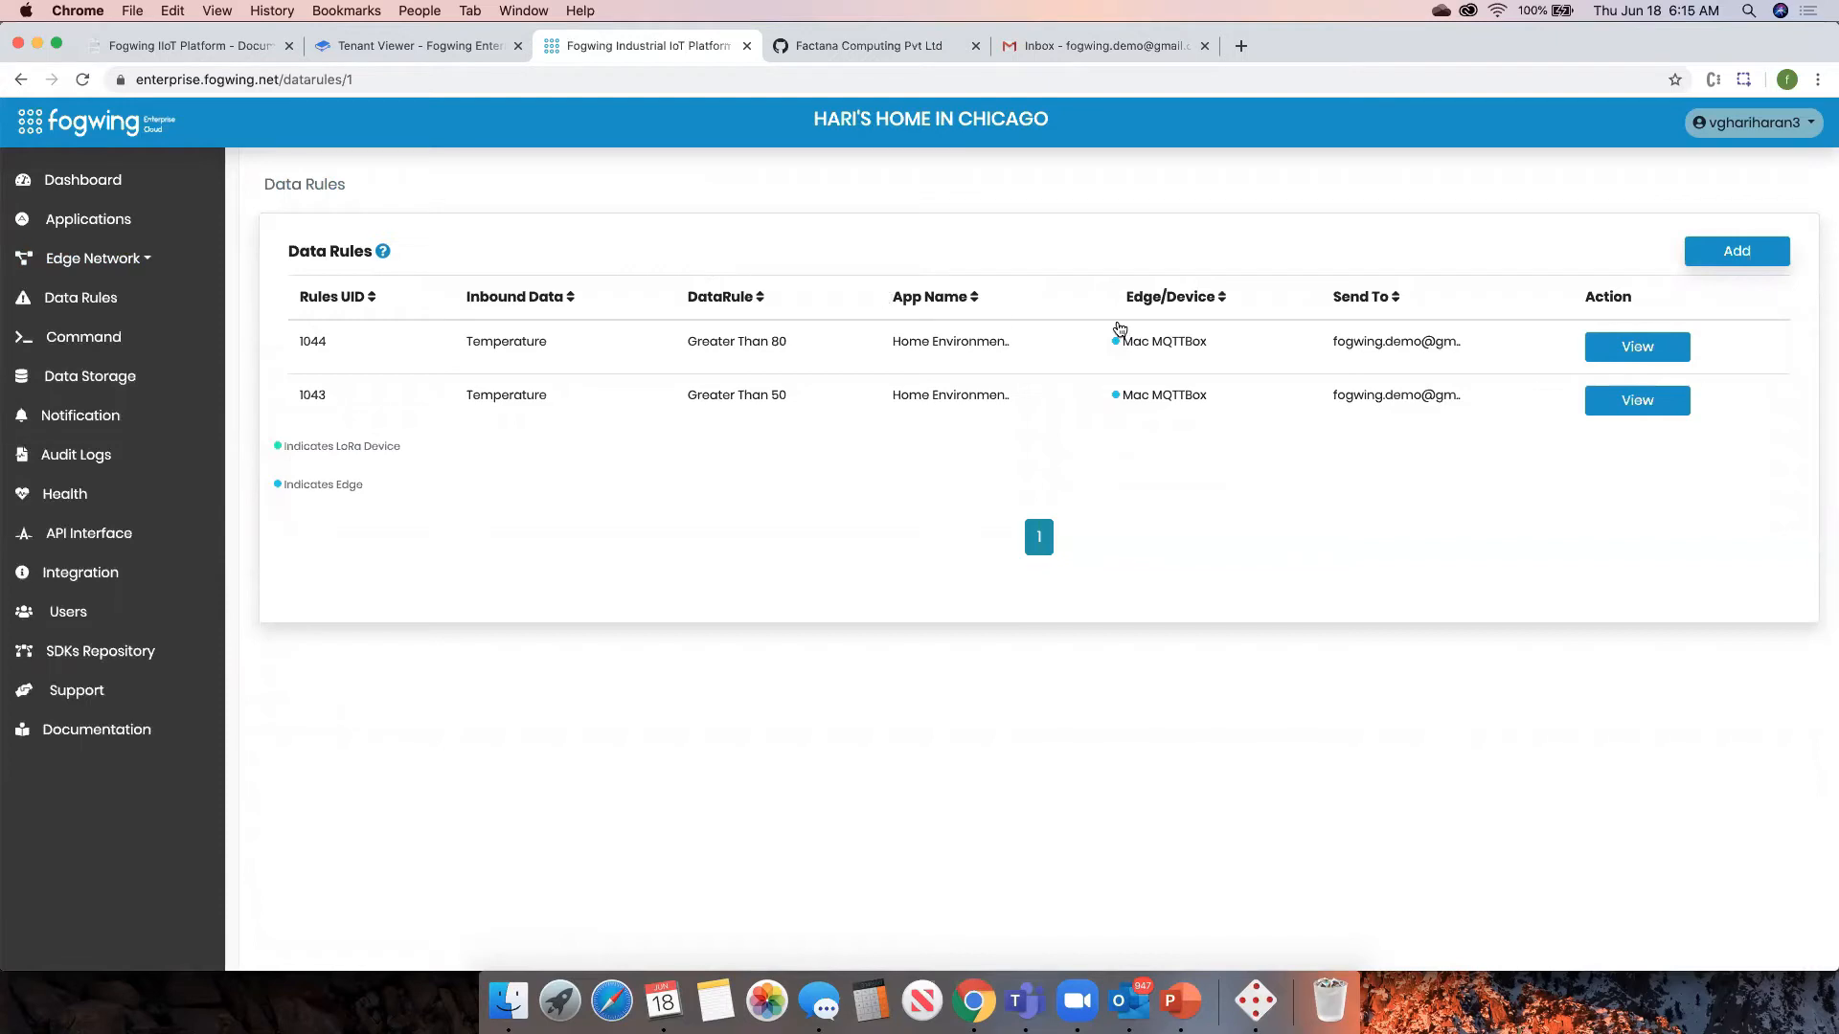
- Start a new data rule for Mac MQTTBox: Temperature greater than 80
click(1752, 252)
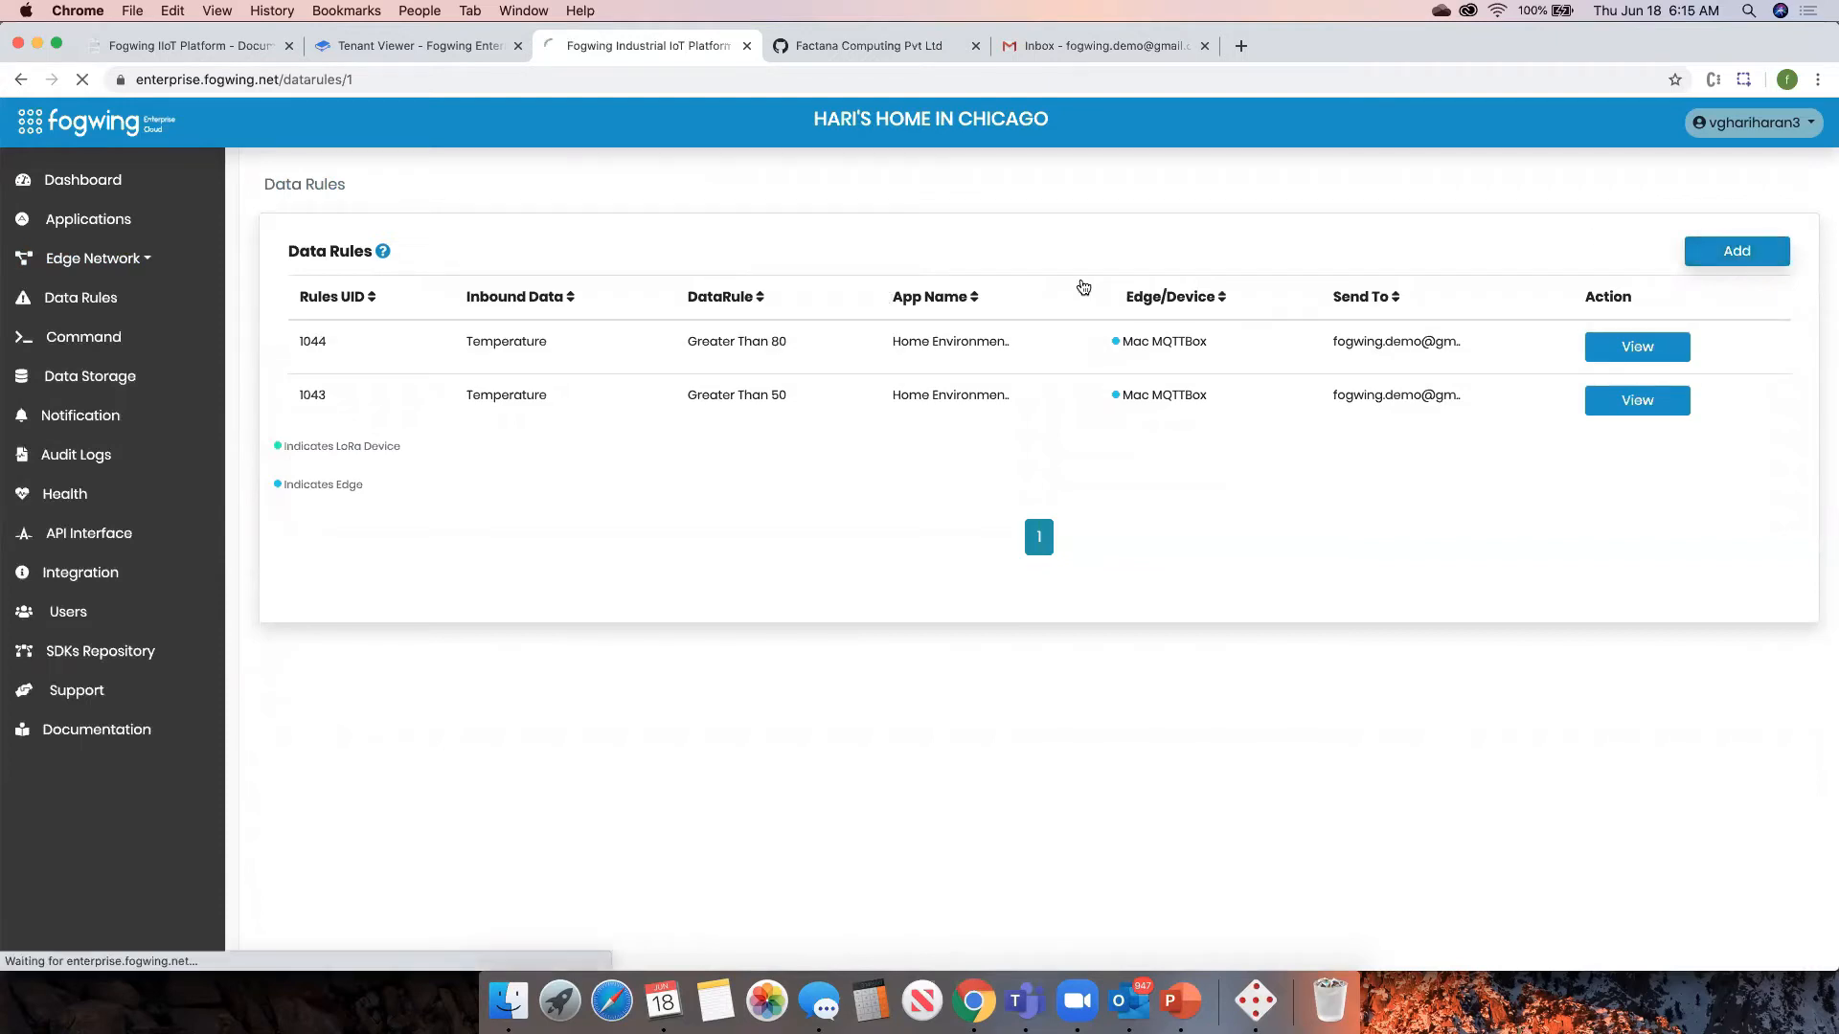
click(537, 291)
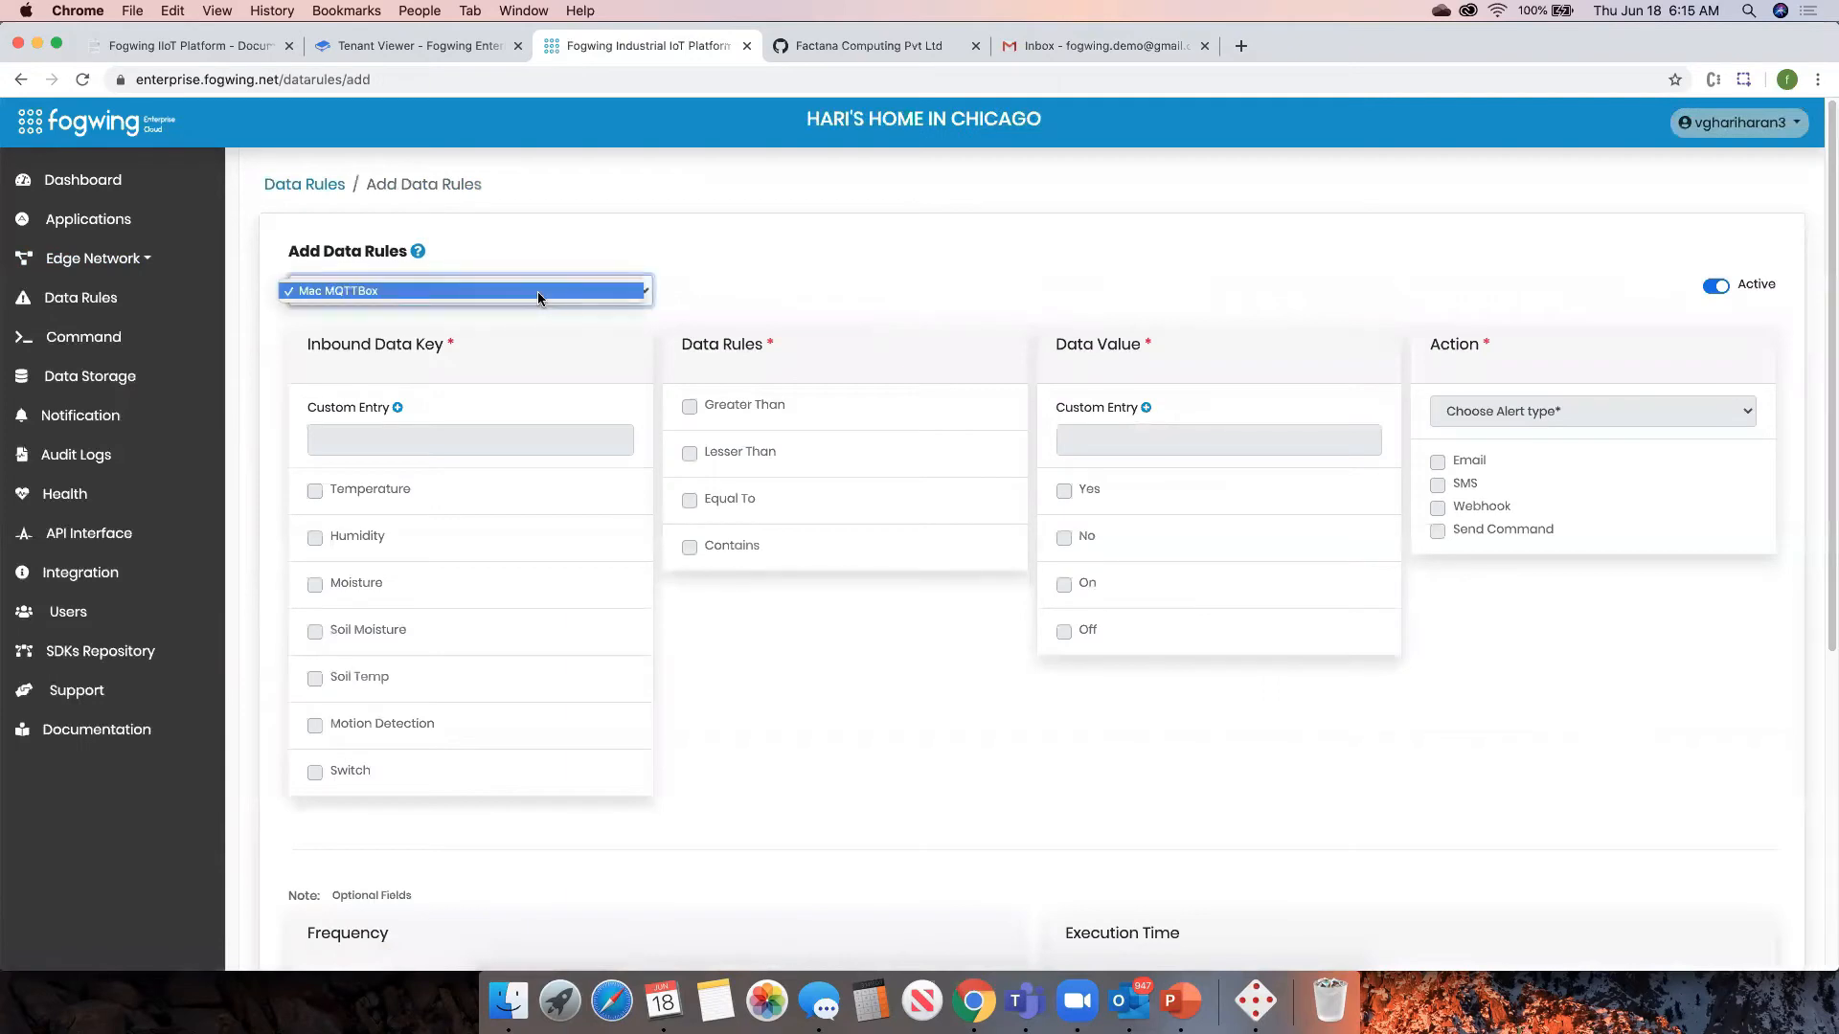
click(538, 291)
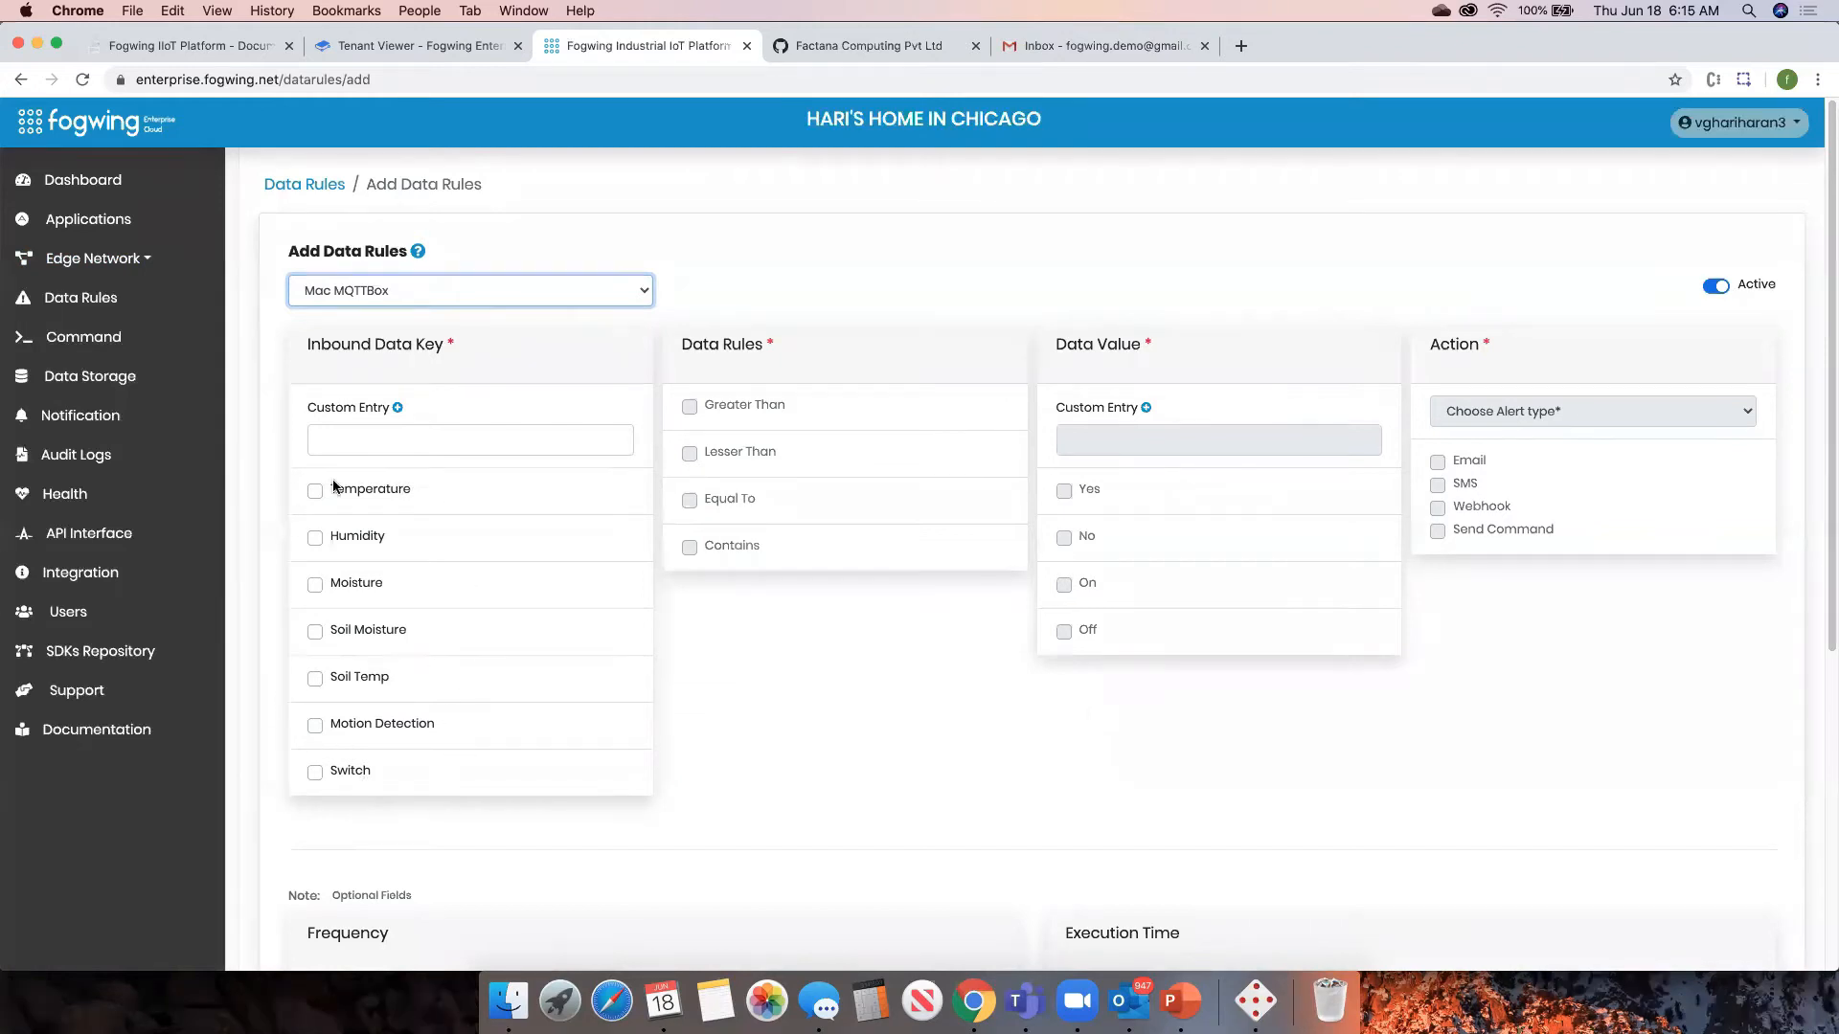
click(337, 440)
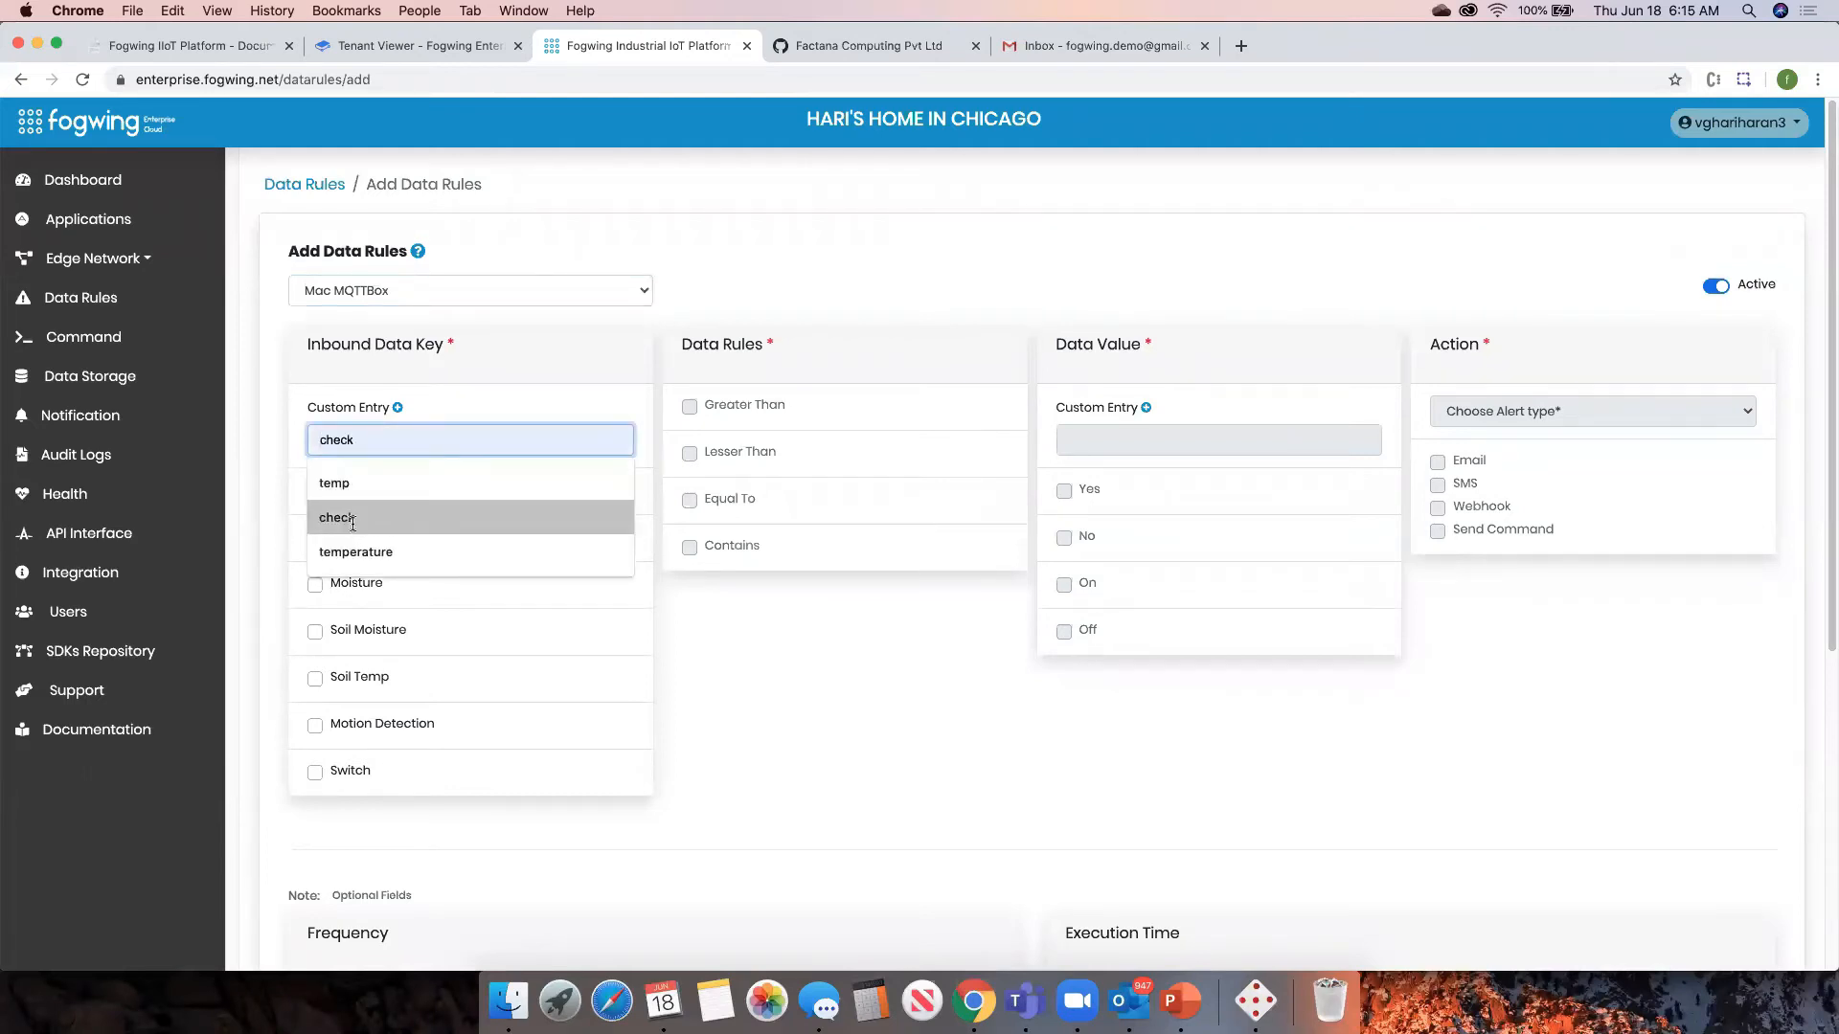
click(473, 409)
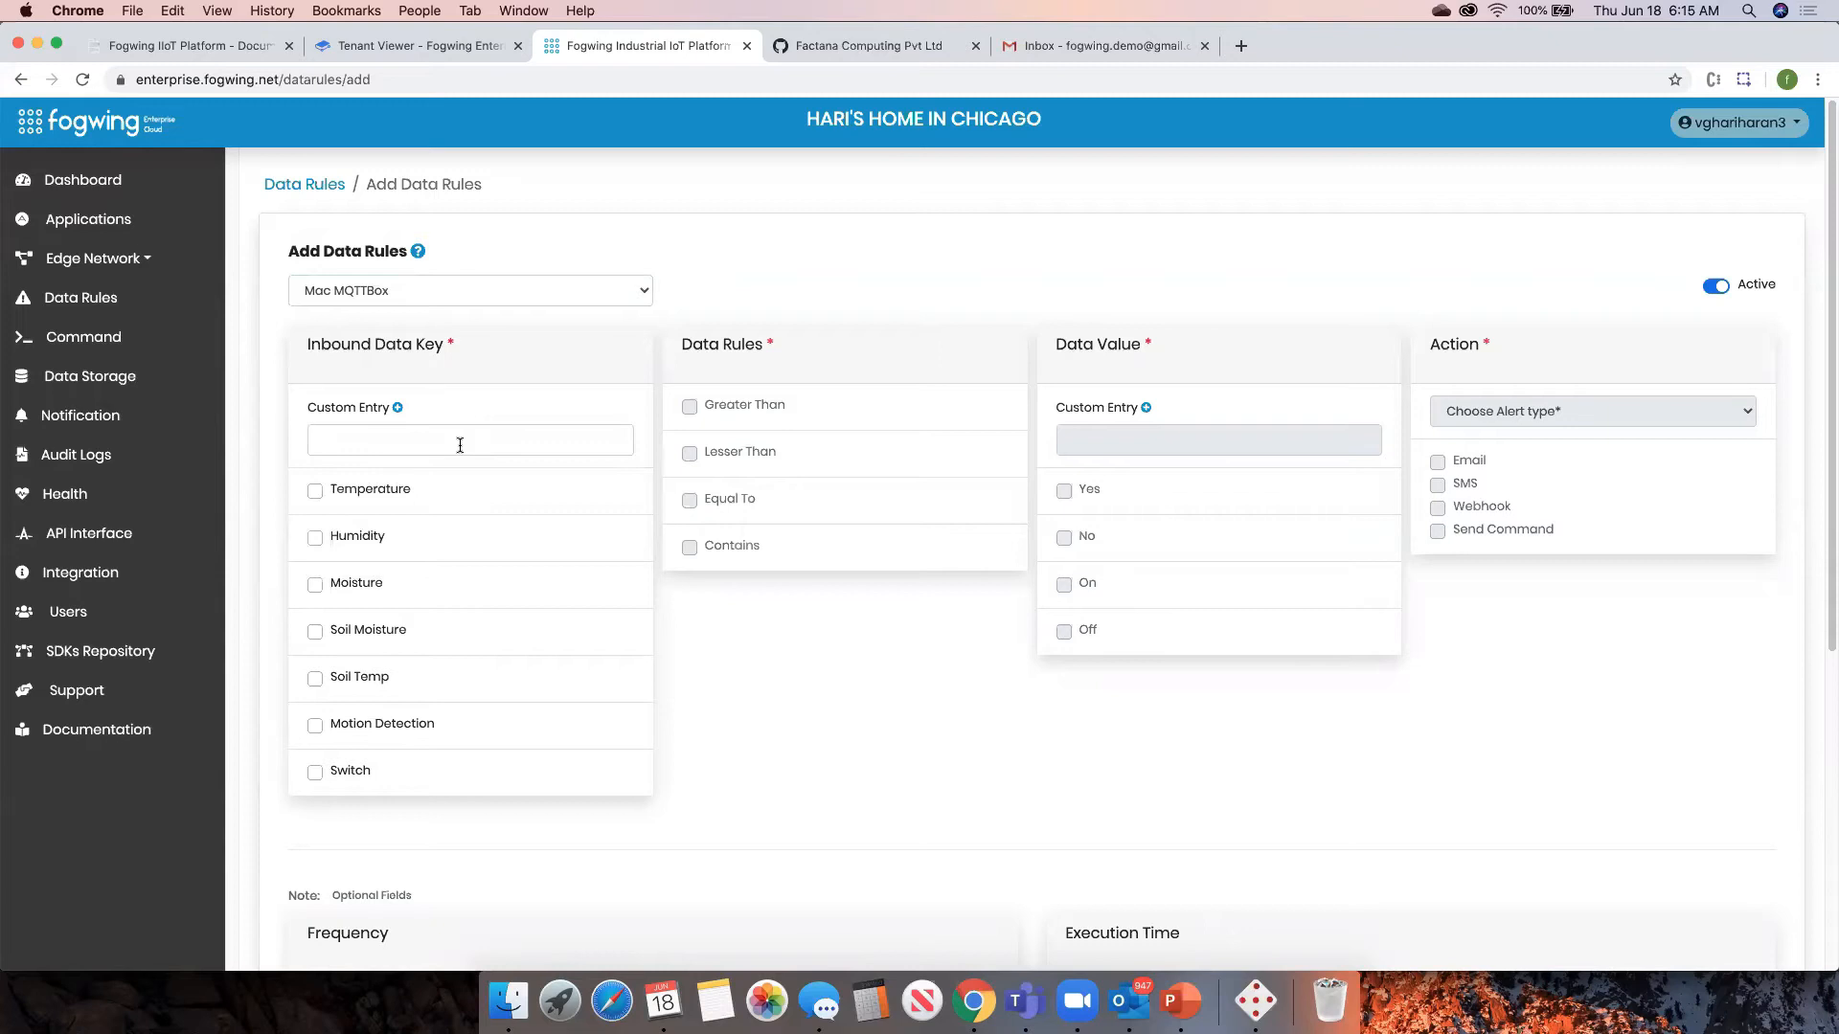
click(314, 490)
click(689, 408)
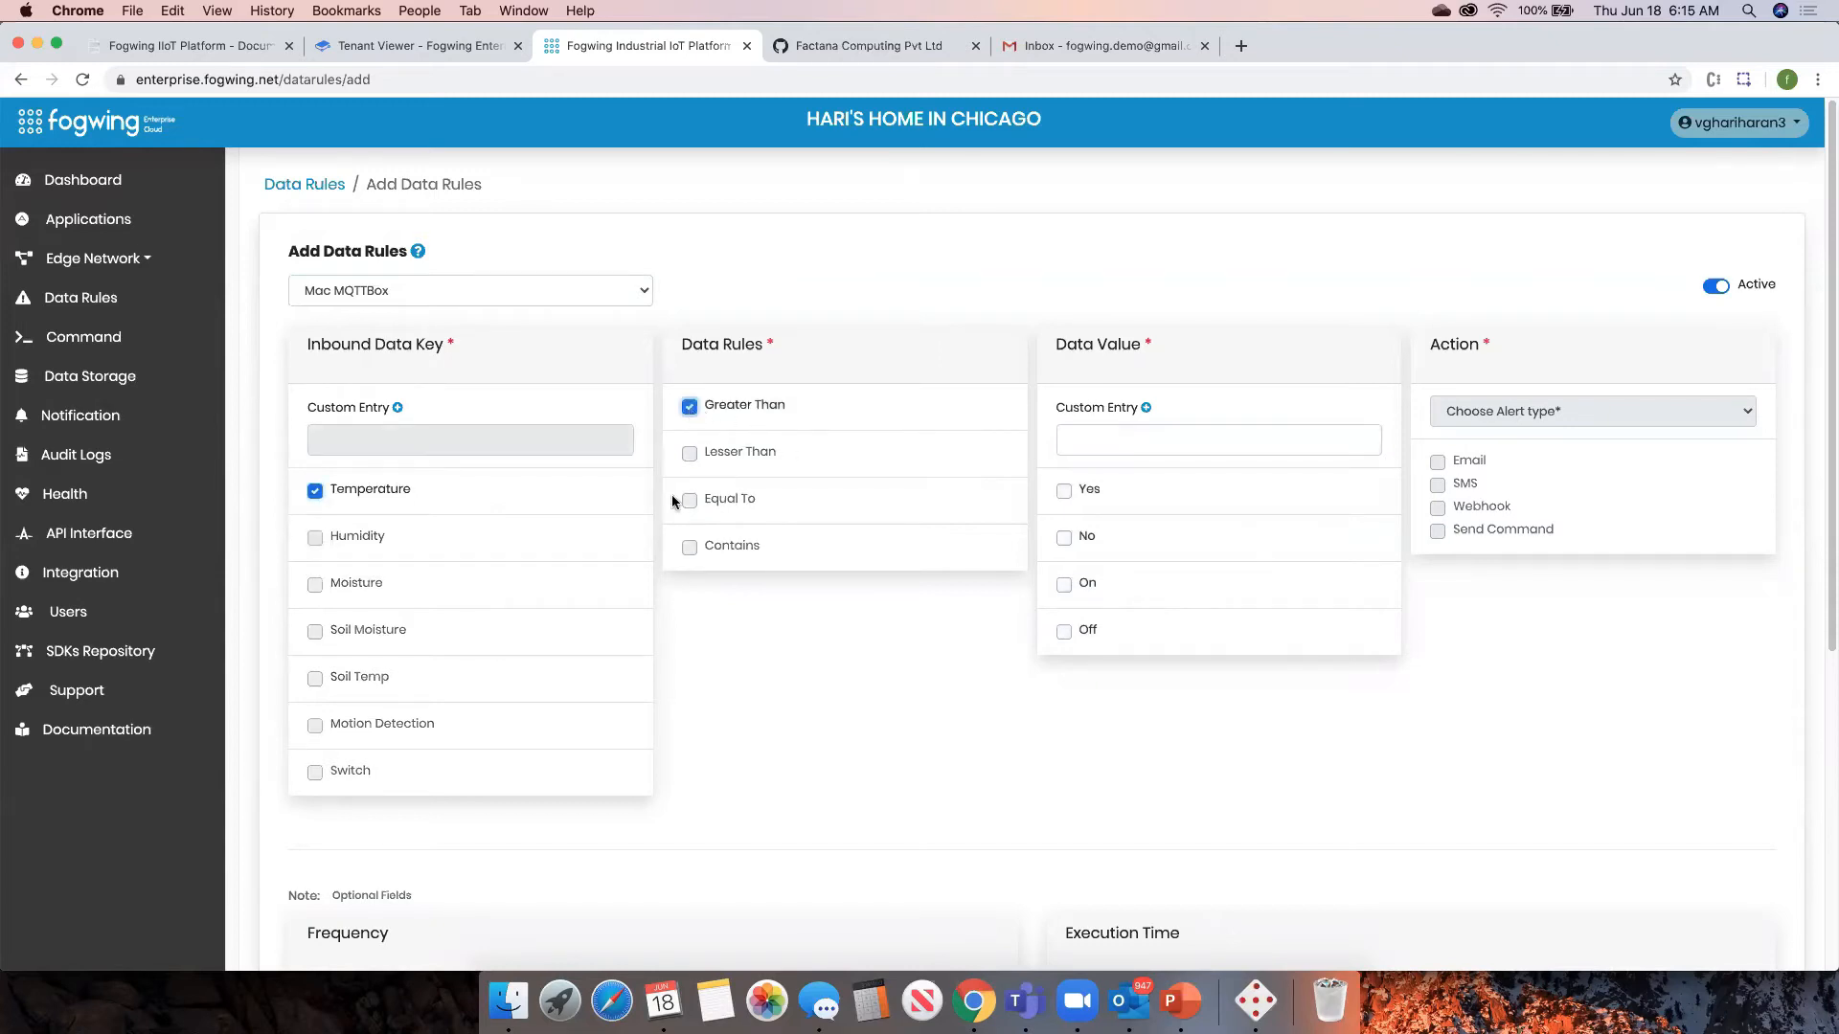
click(1066, 438)
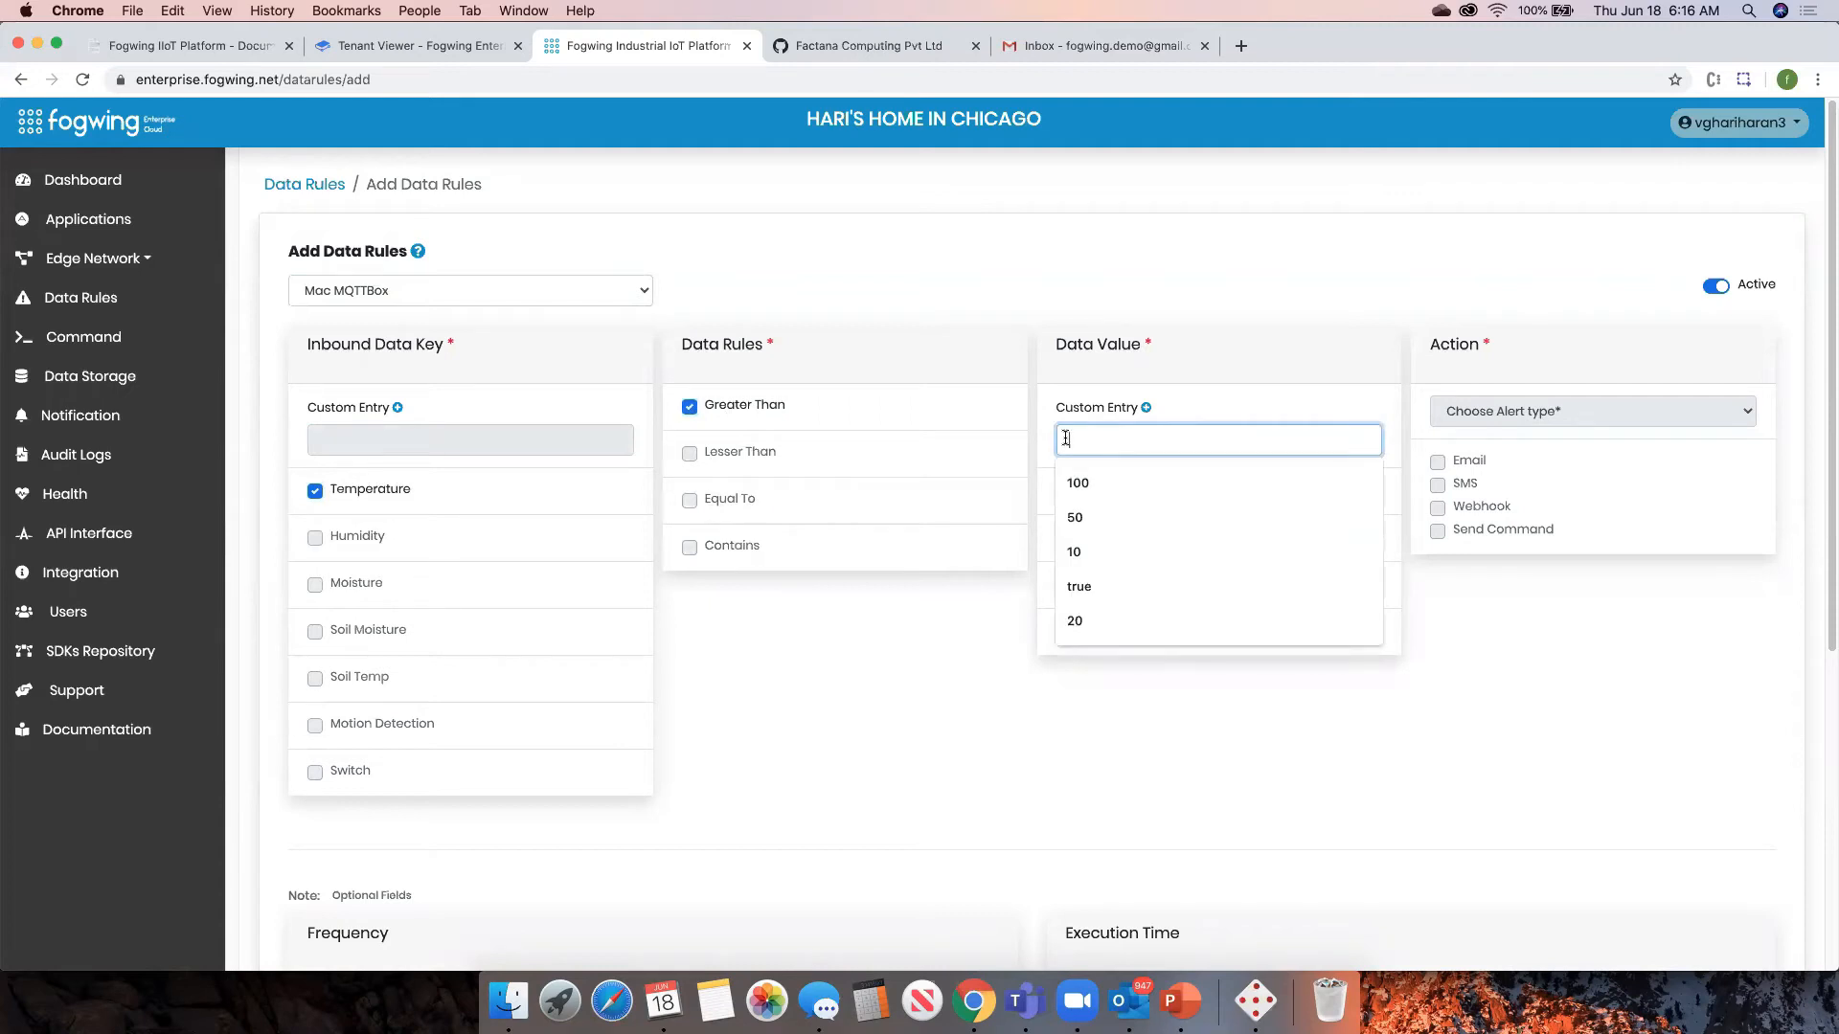
text(80)
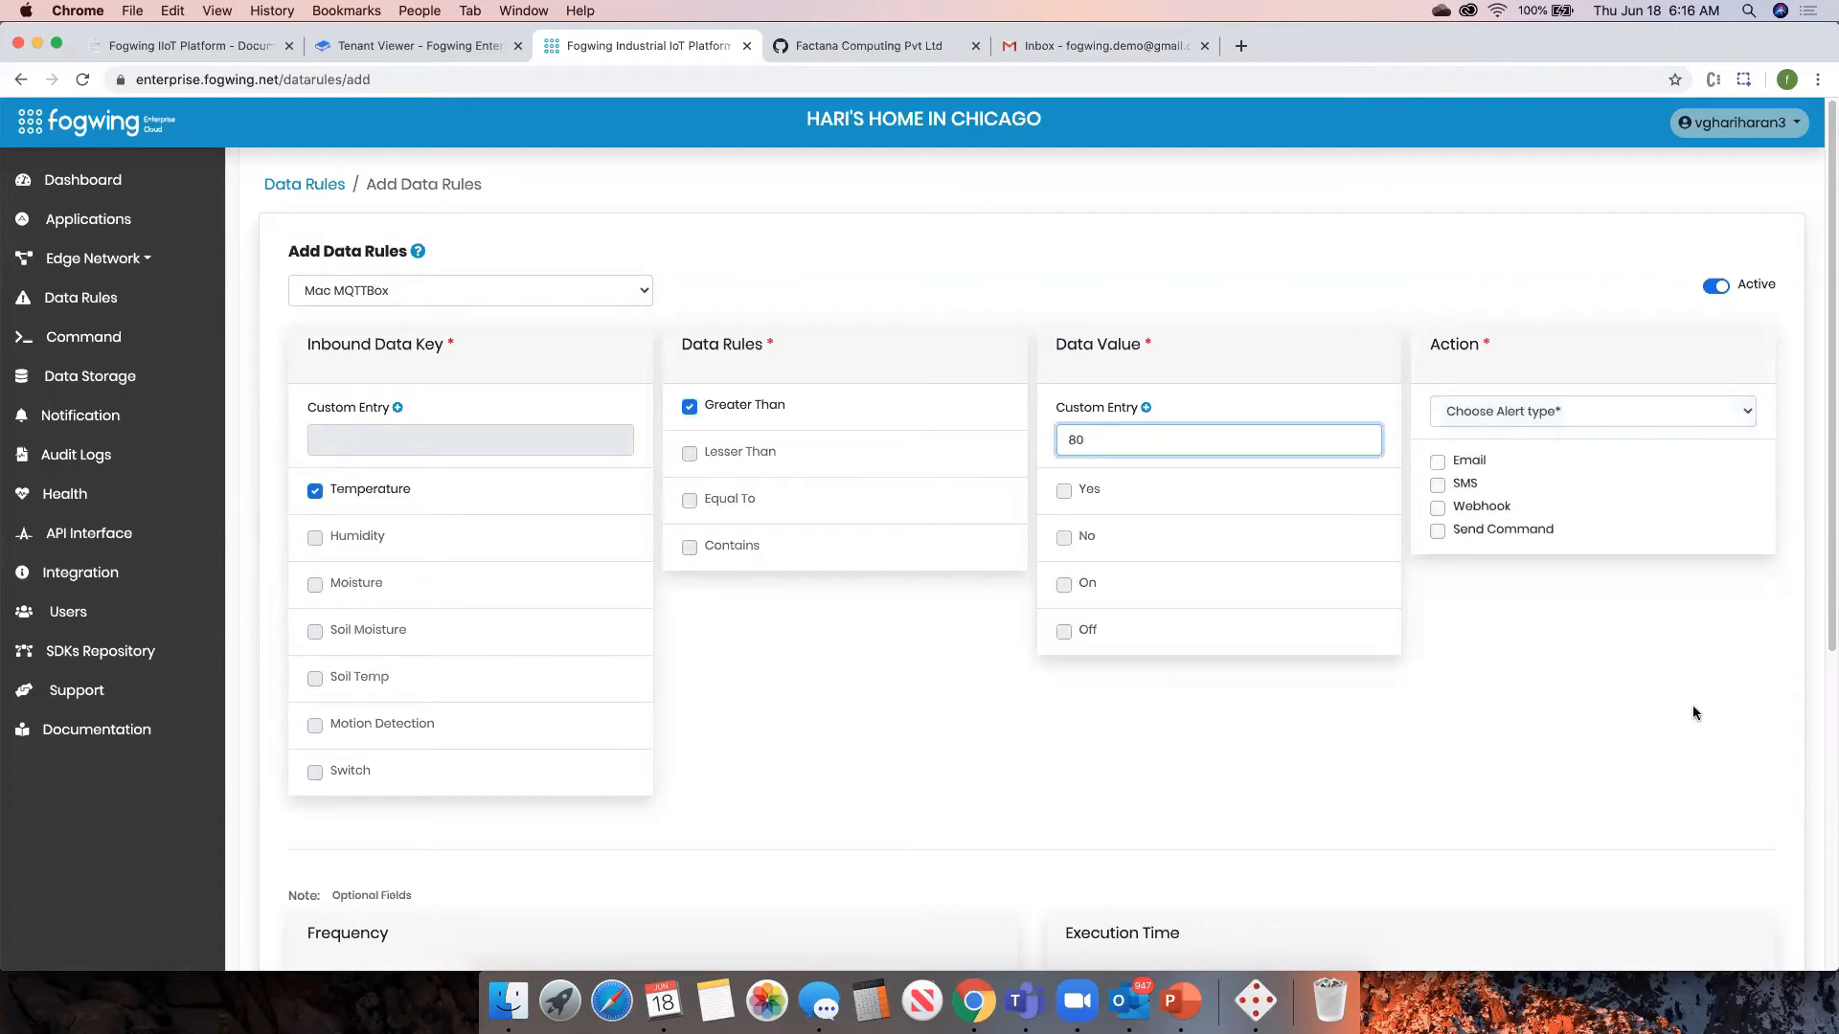
- Set the rule's alert type to Warning
click(1664, 410)
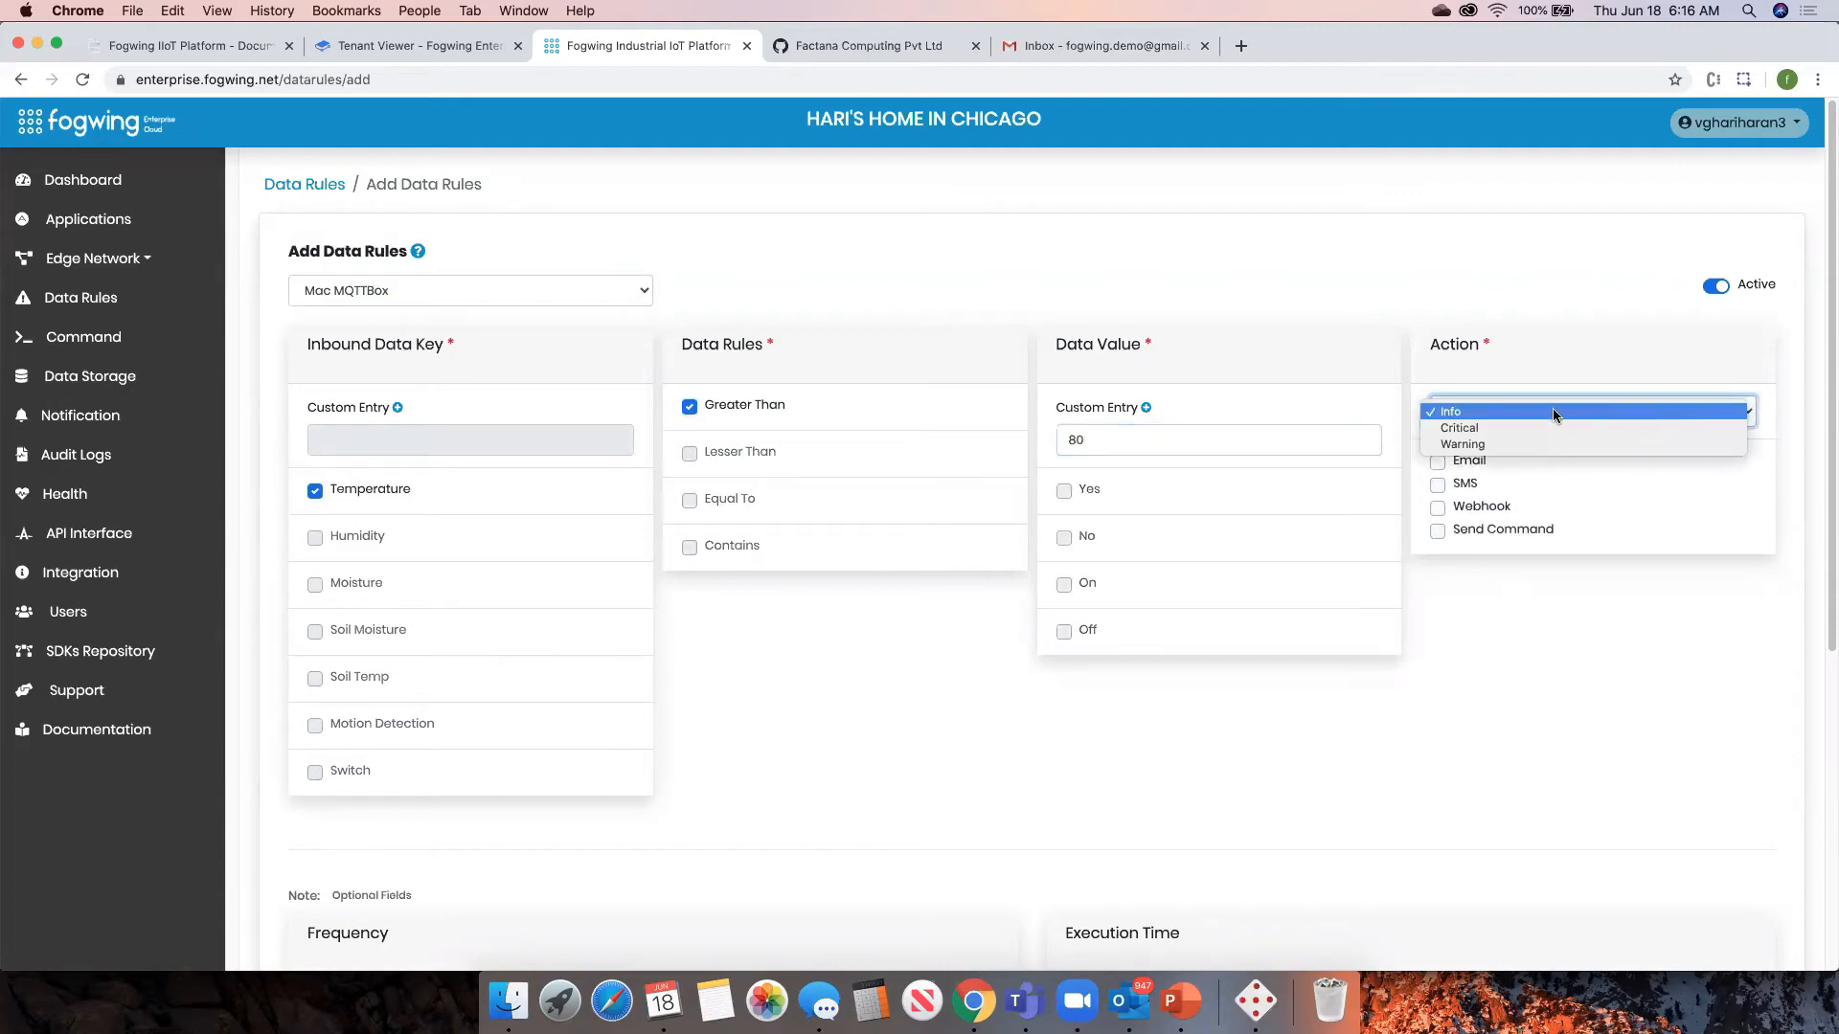
click(1555, 364)
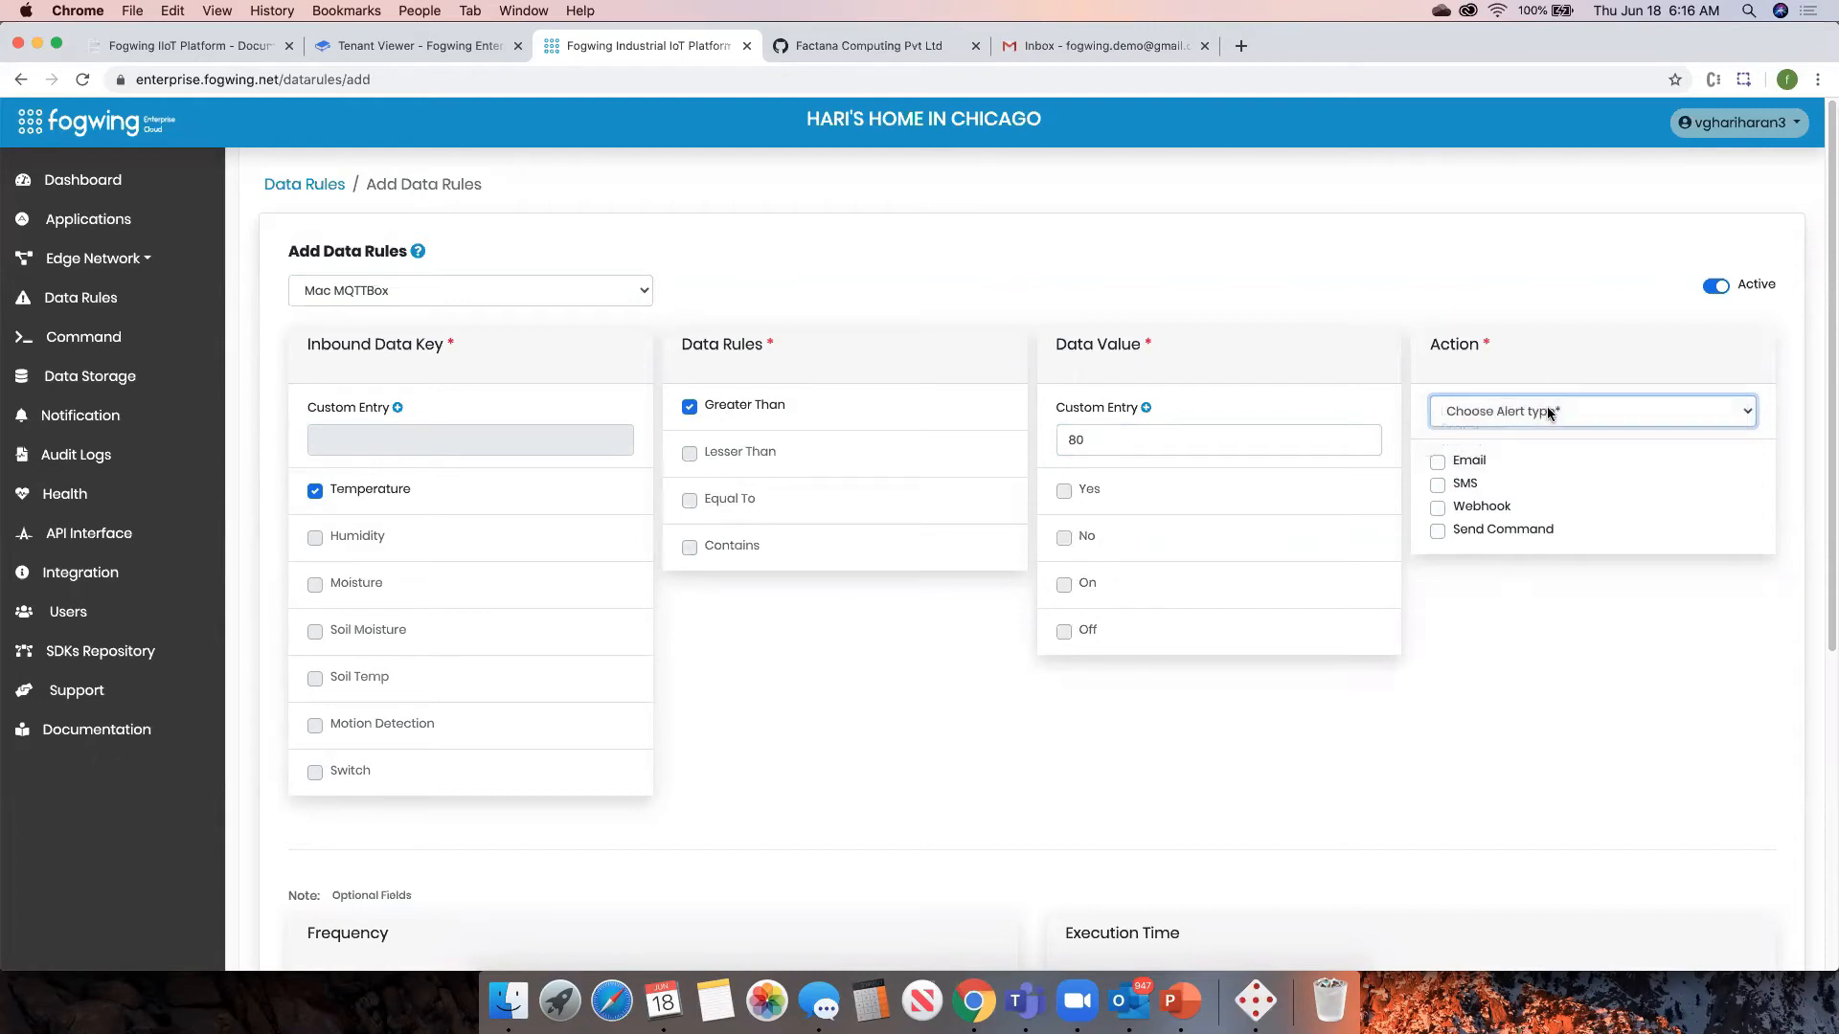
click(1548, 406)
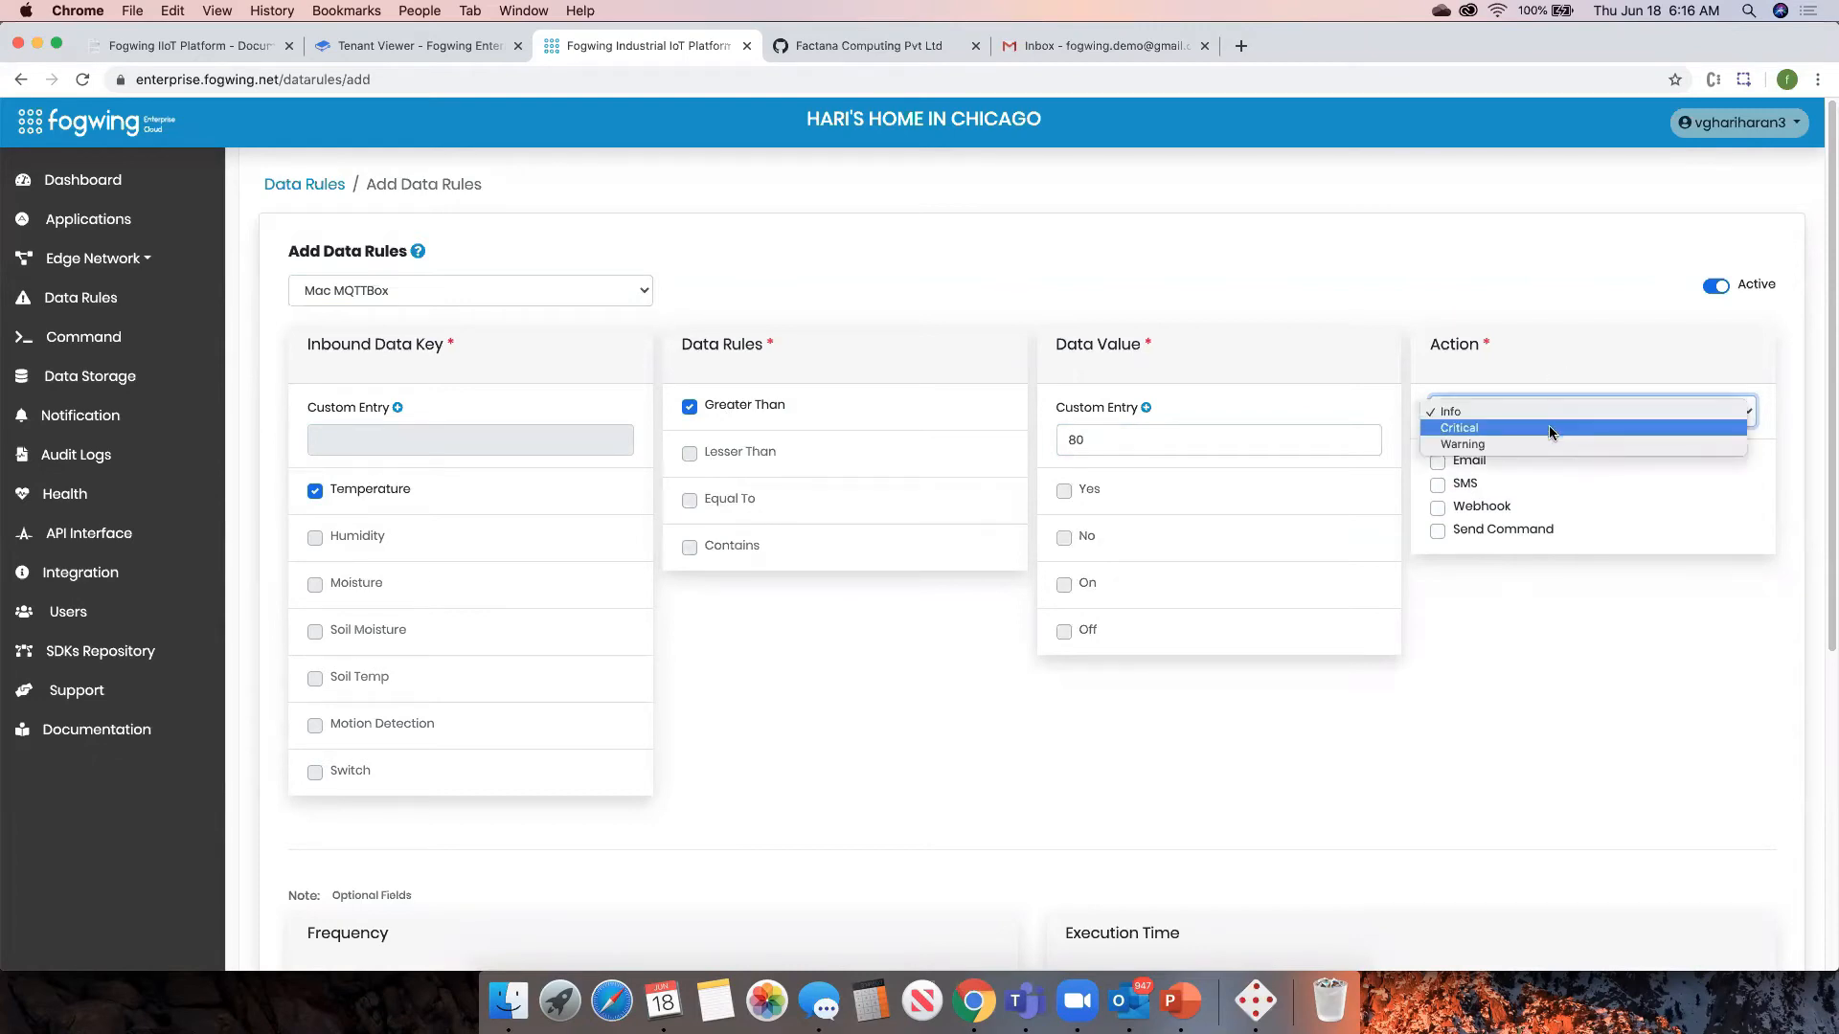
click(1569, 367)
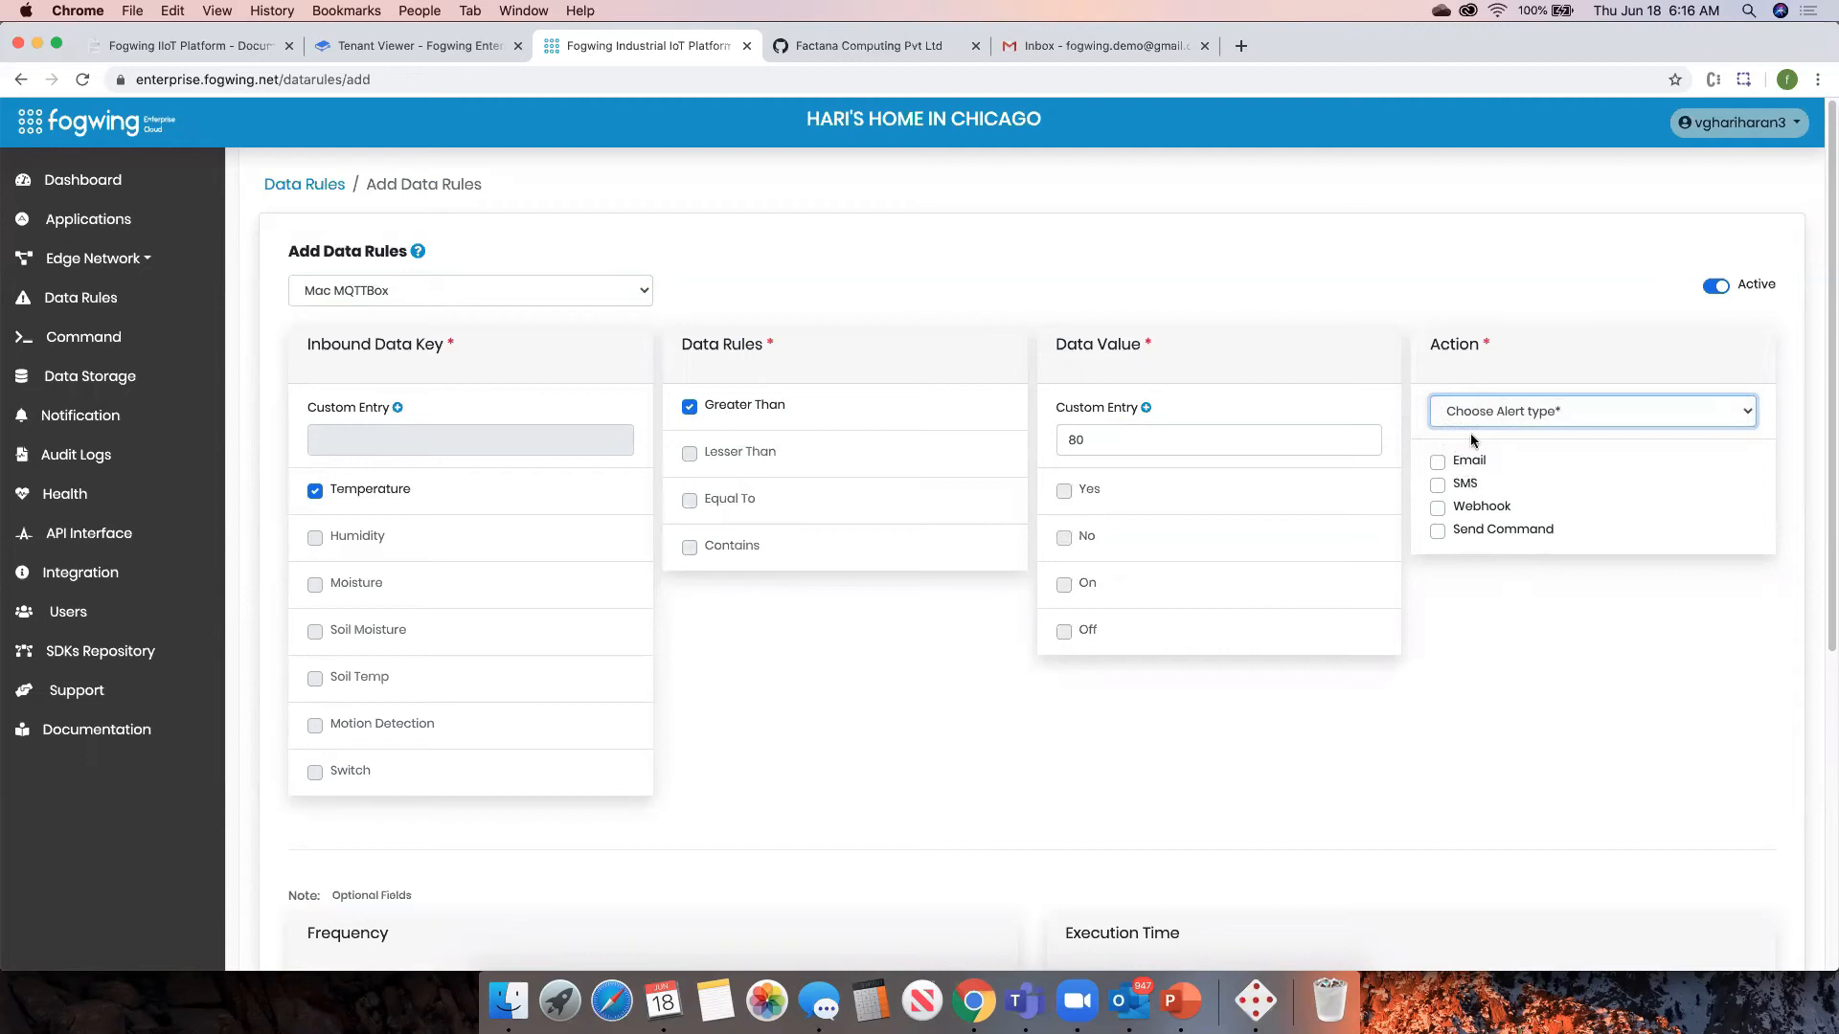
click(1493, 411)
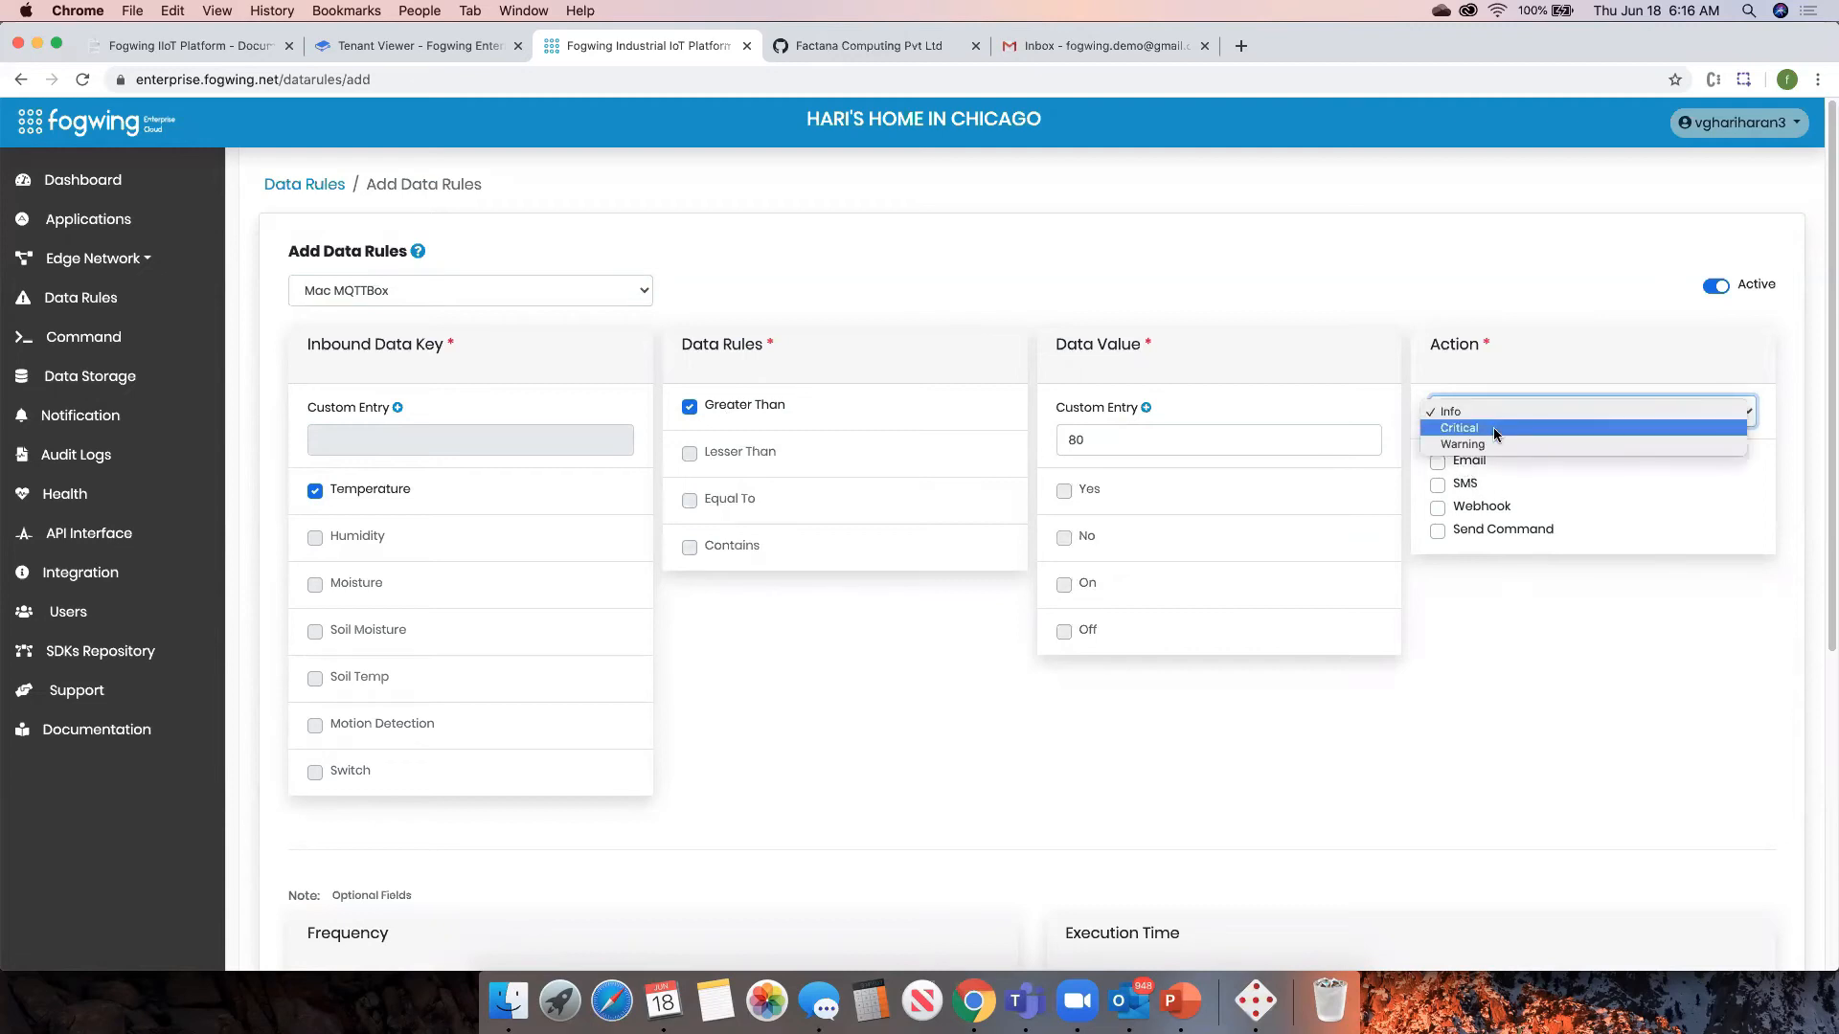
click(1490, 444)
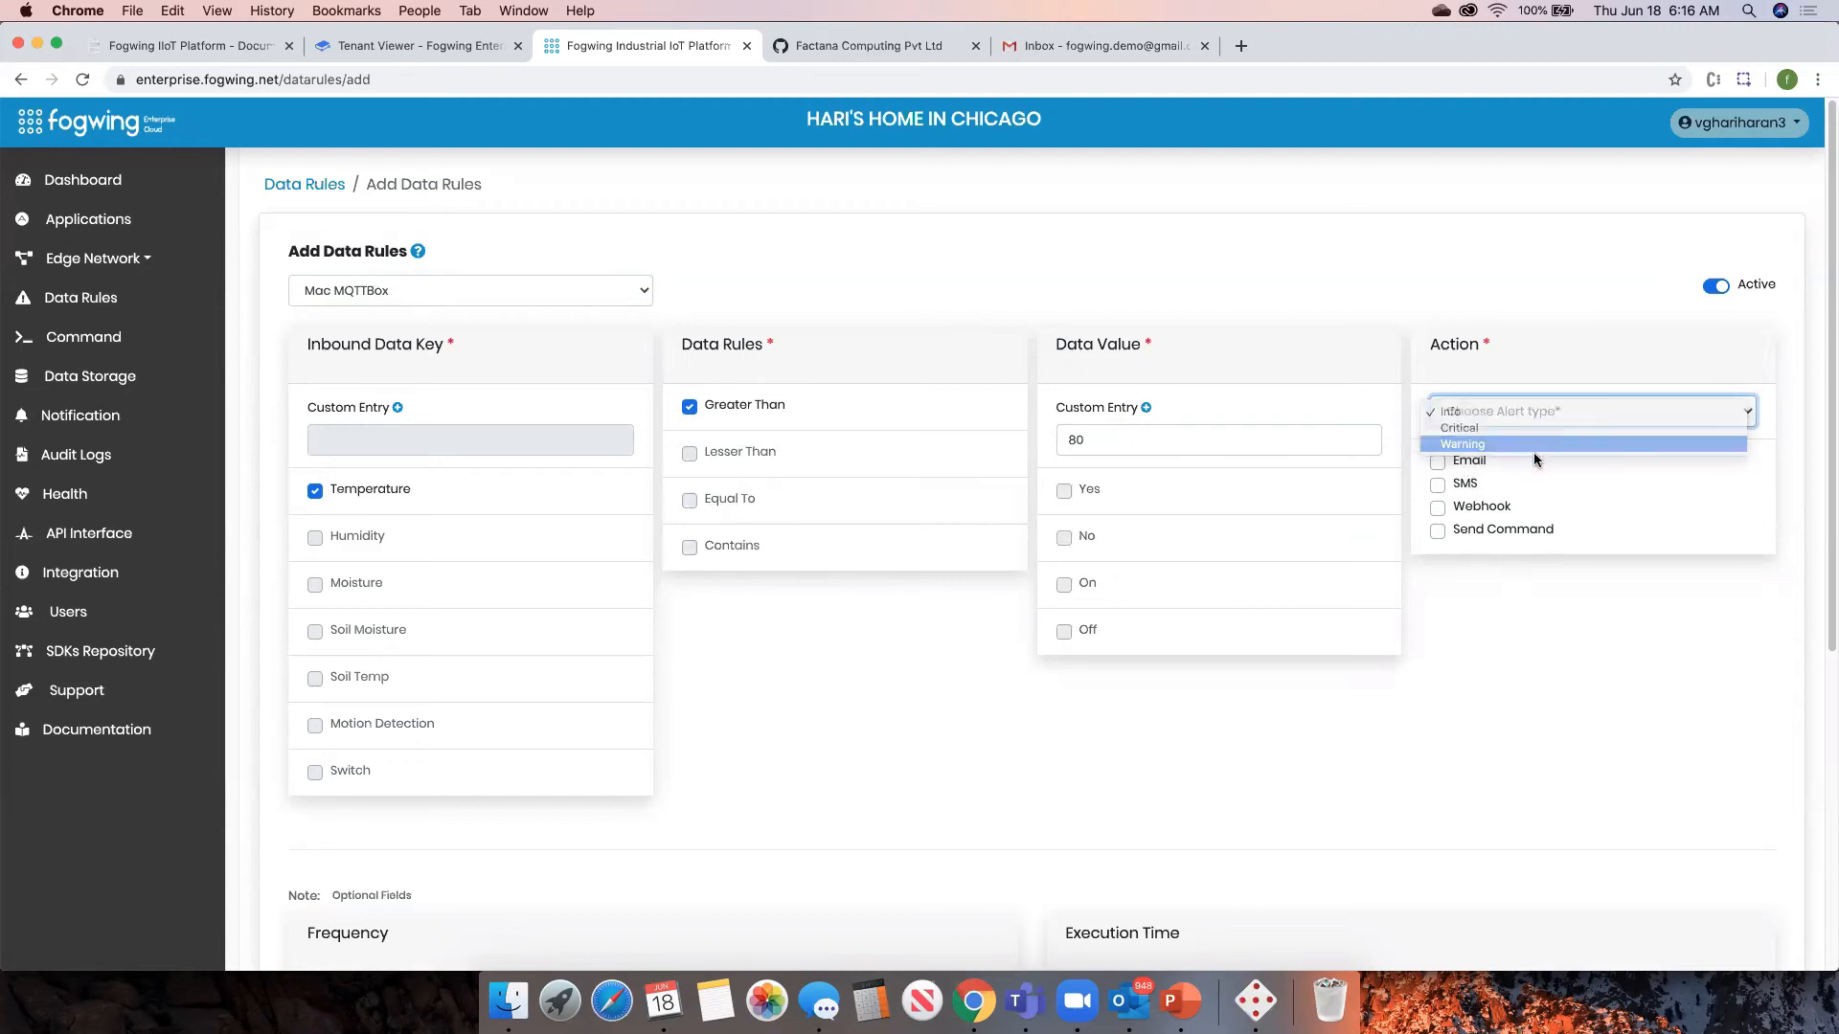
- Add and remove email and SMS notifications, then return to the Data Rules list
click(1438, 464)
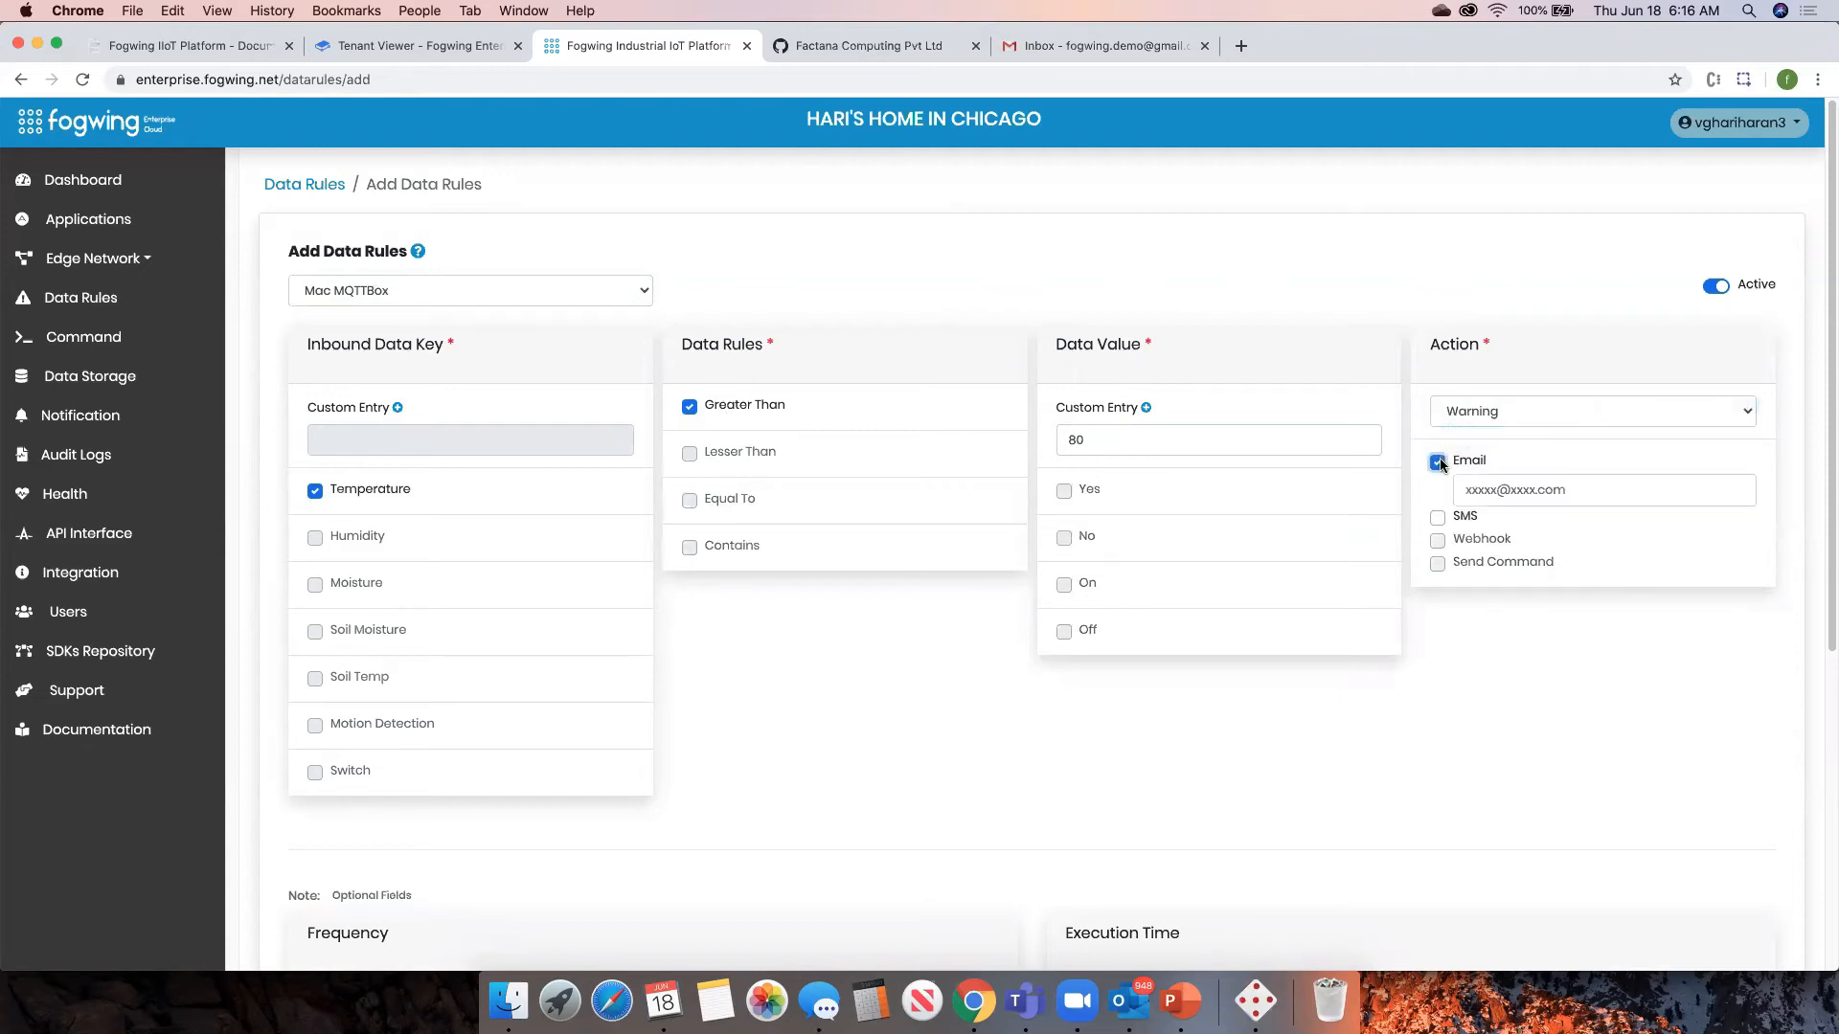
click(1439, 464)
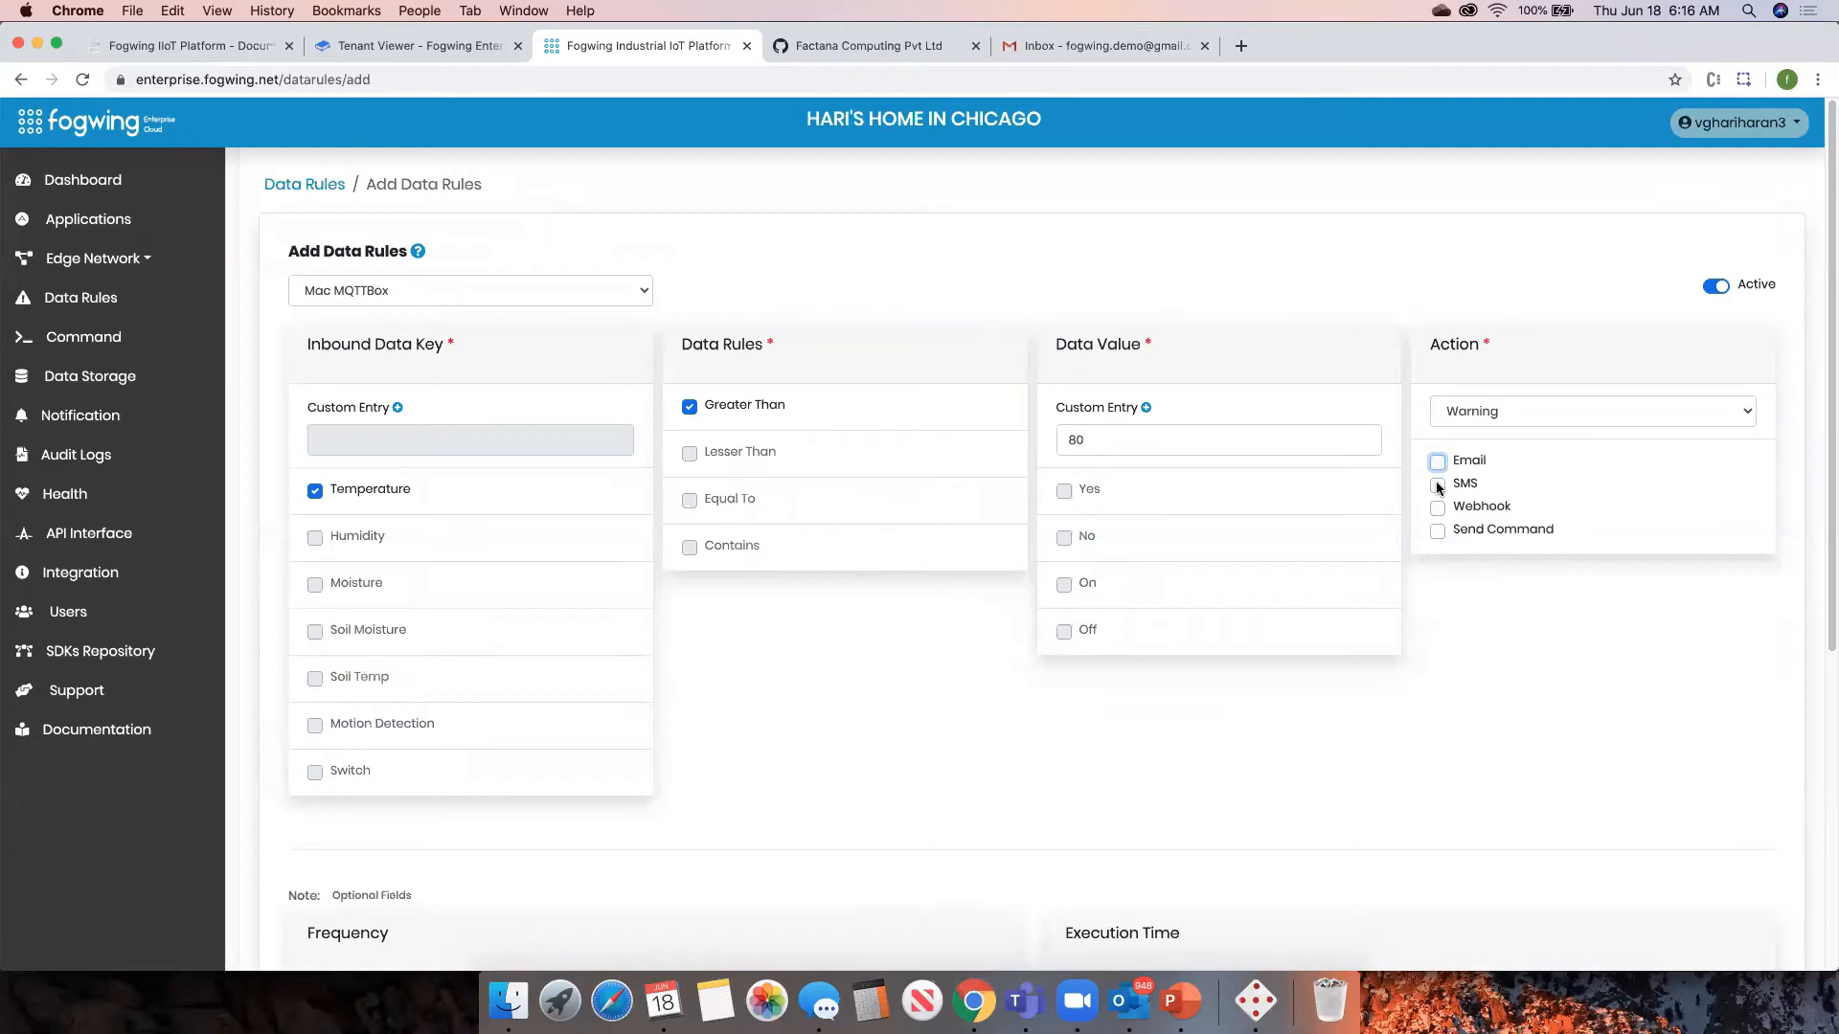
click(1438, 486)
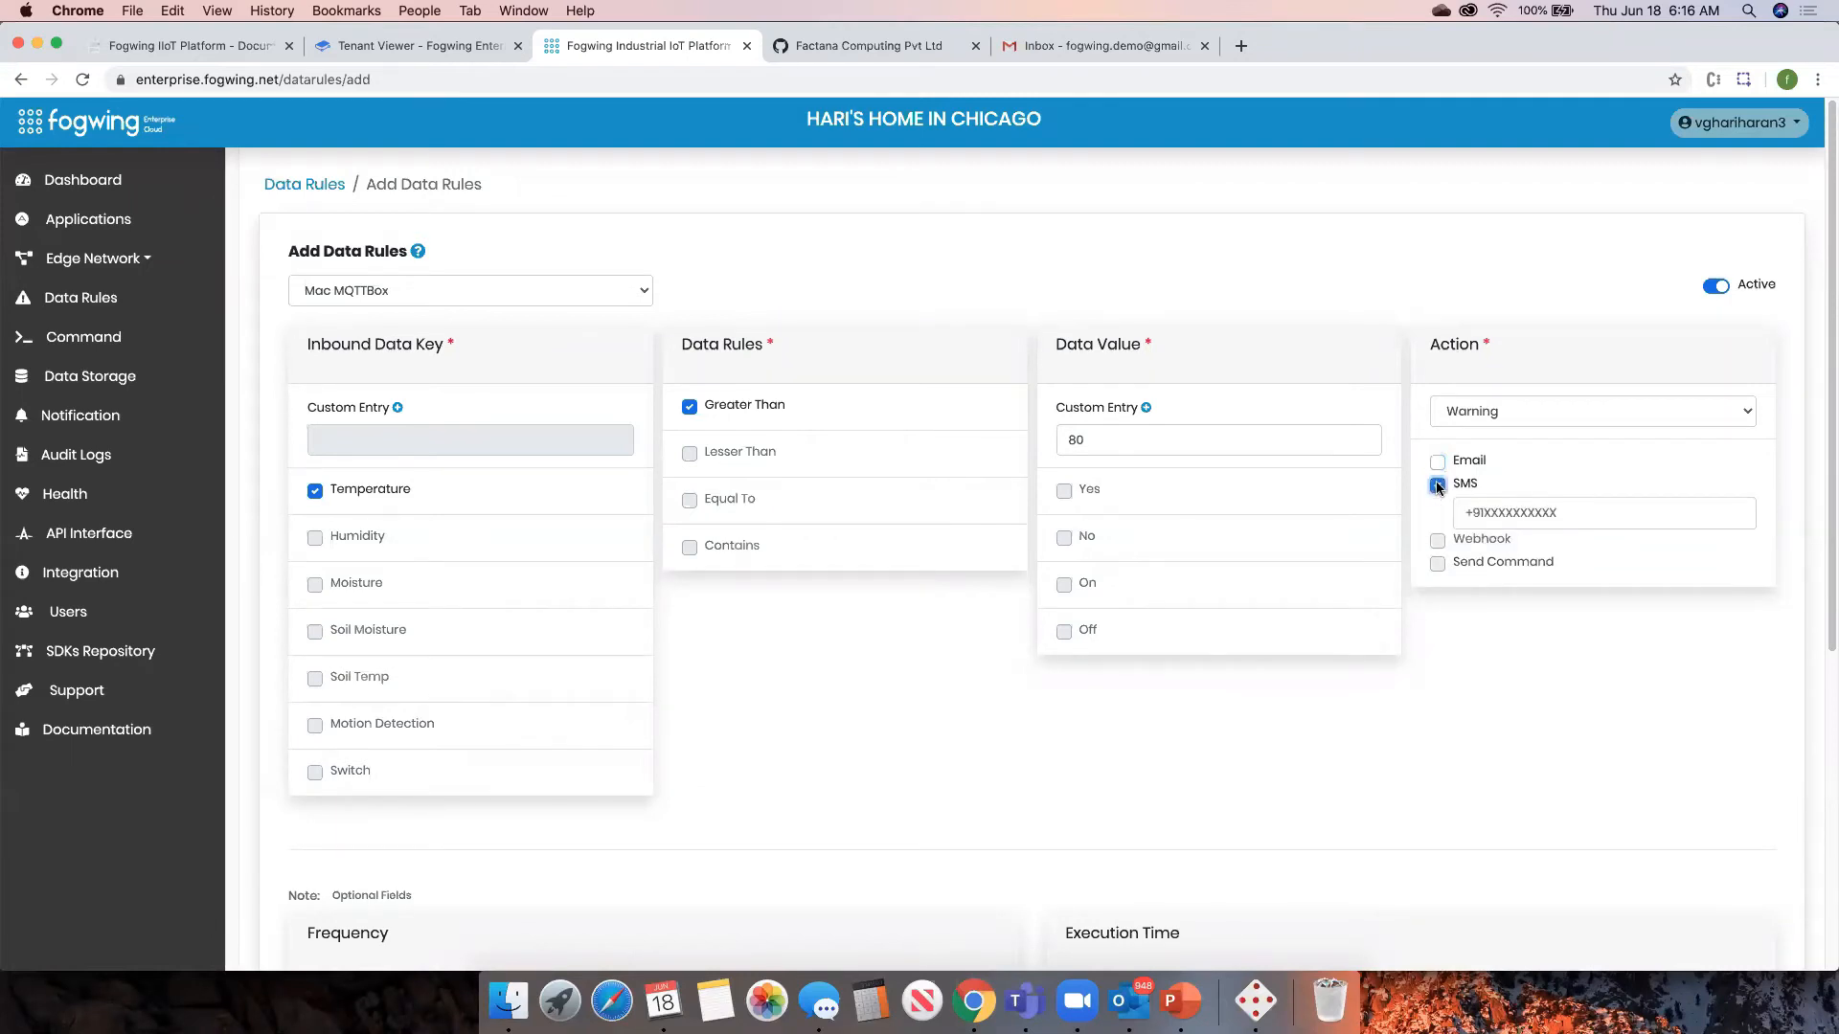
click(1438, 487)
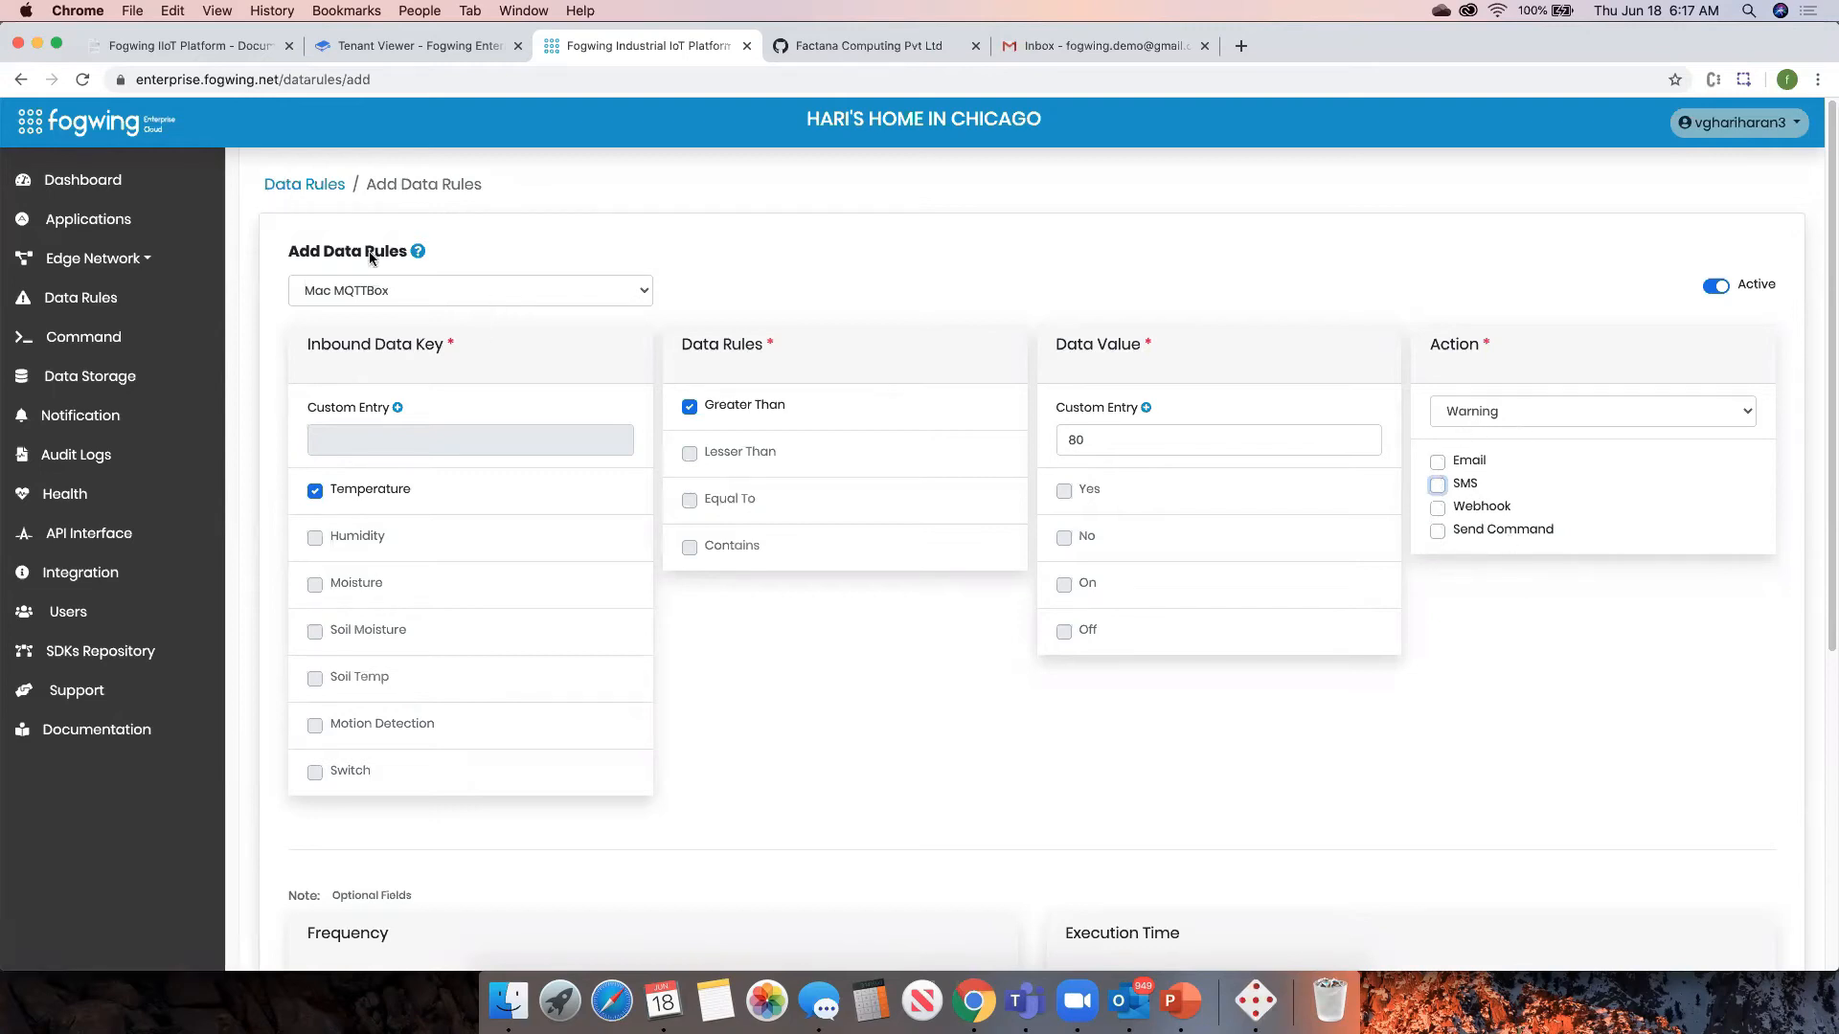
click(318, 186)
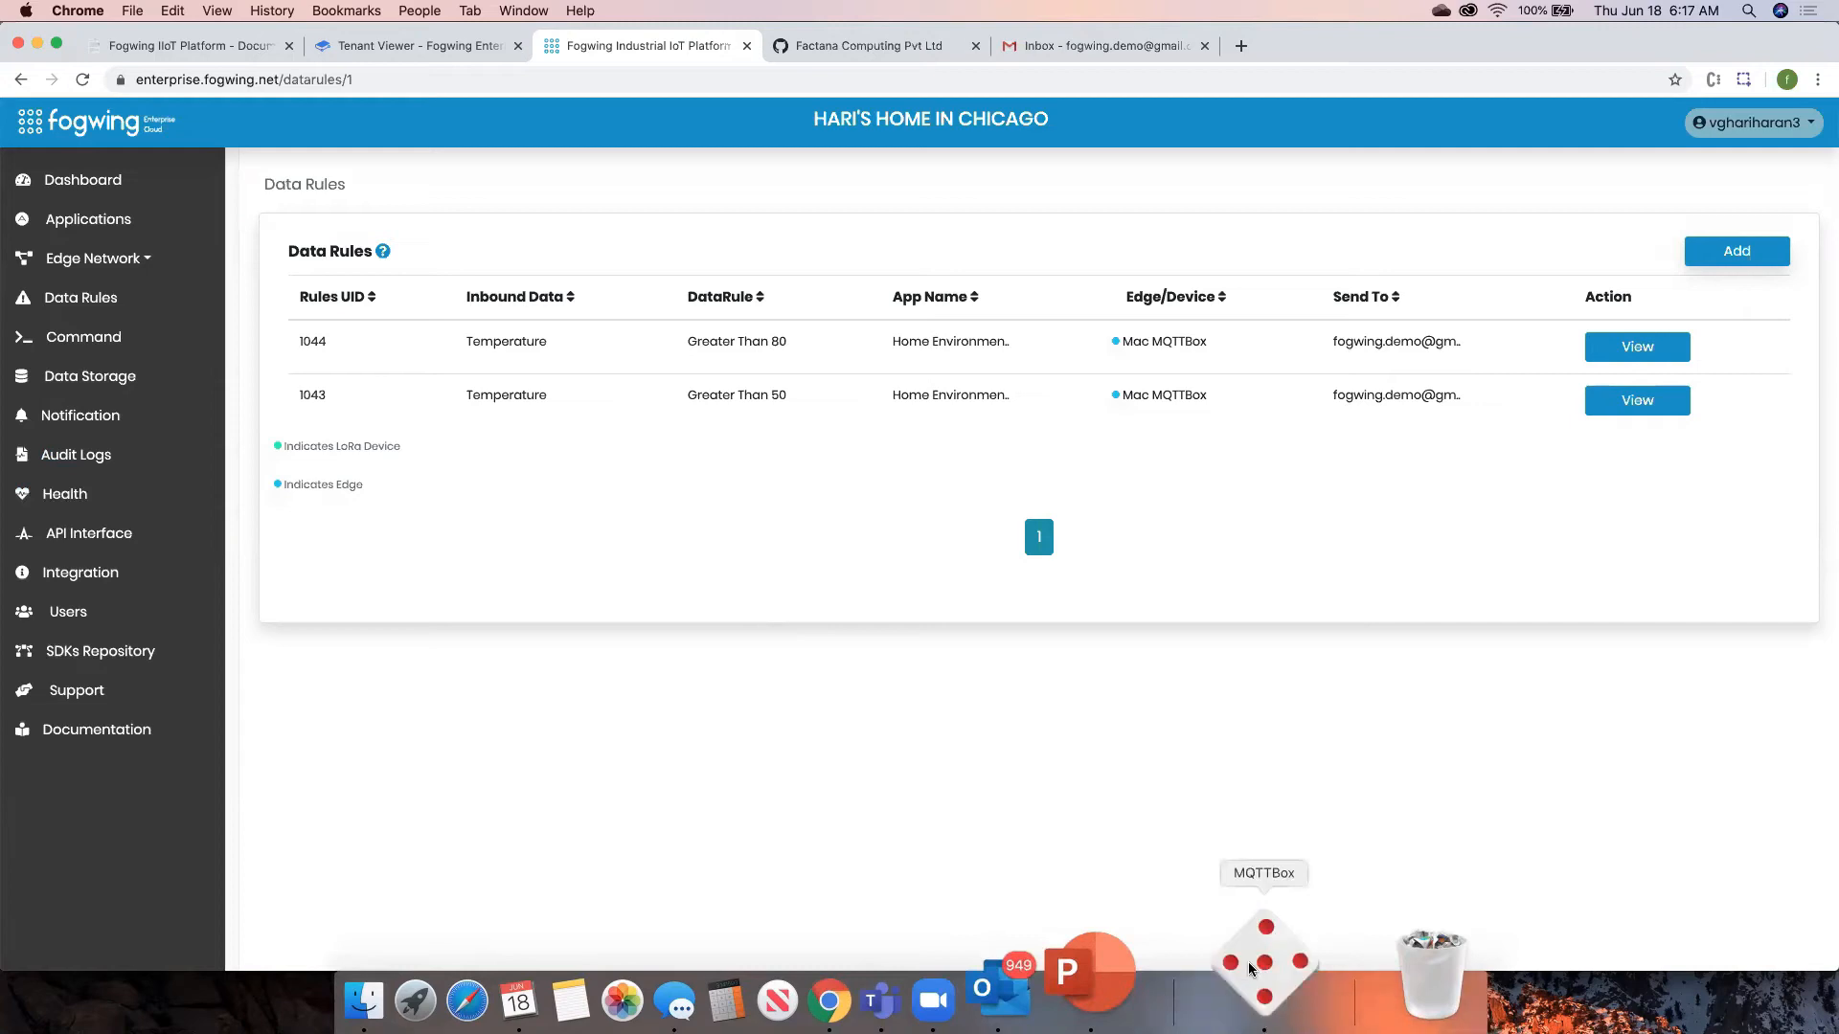
- Bring Fogwing back to the front and open the IoThub Access list under Edge Network
click(1262, 966)
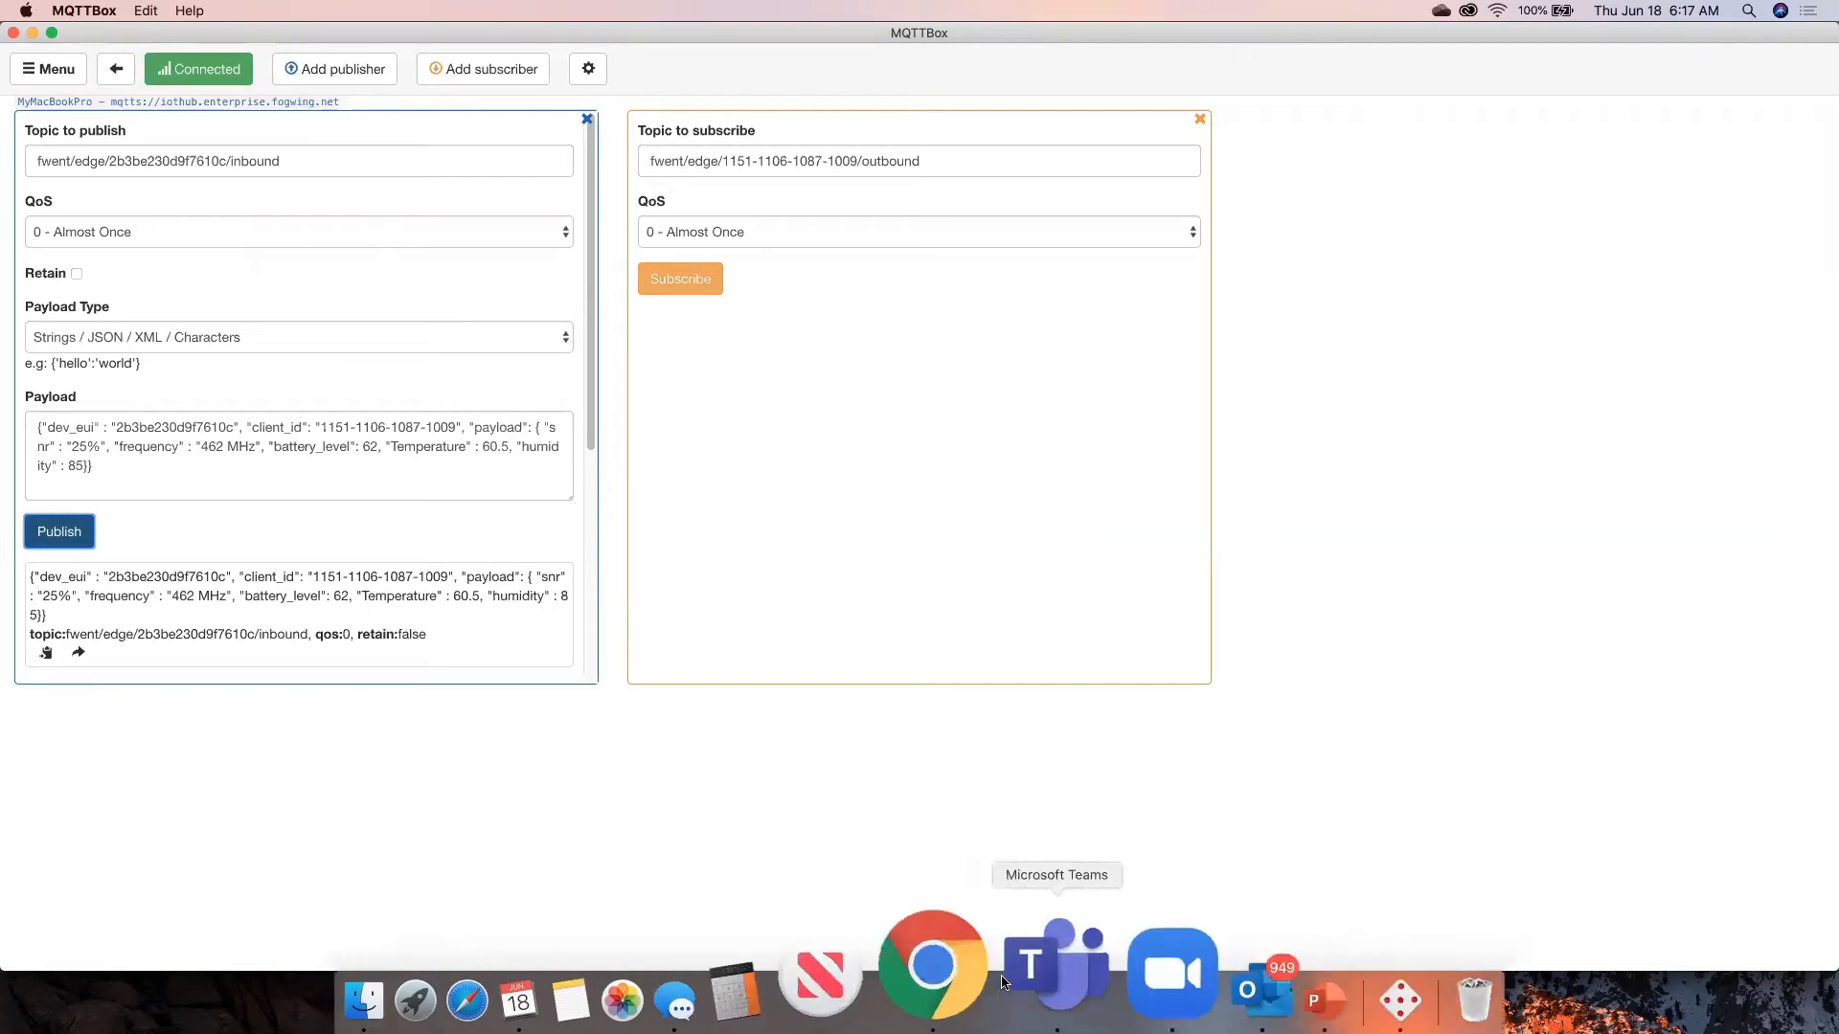
click(979, 918)
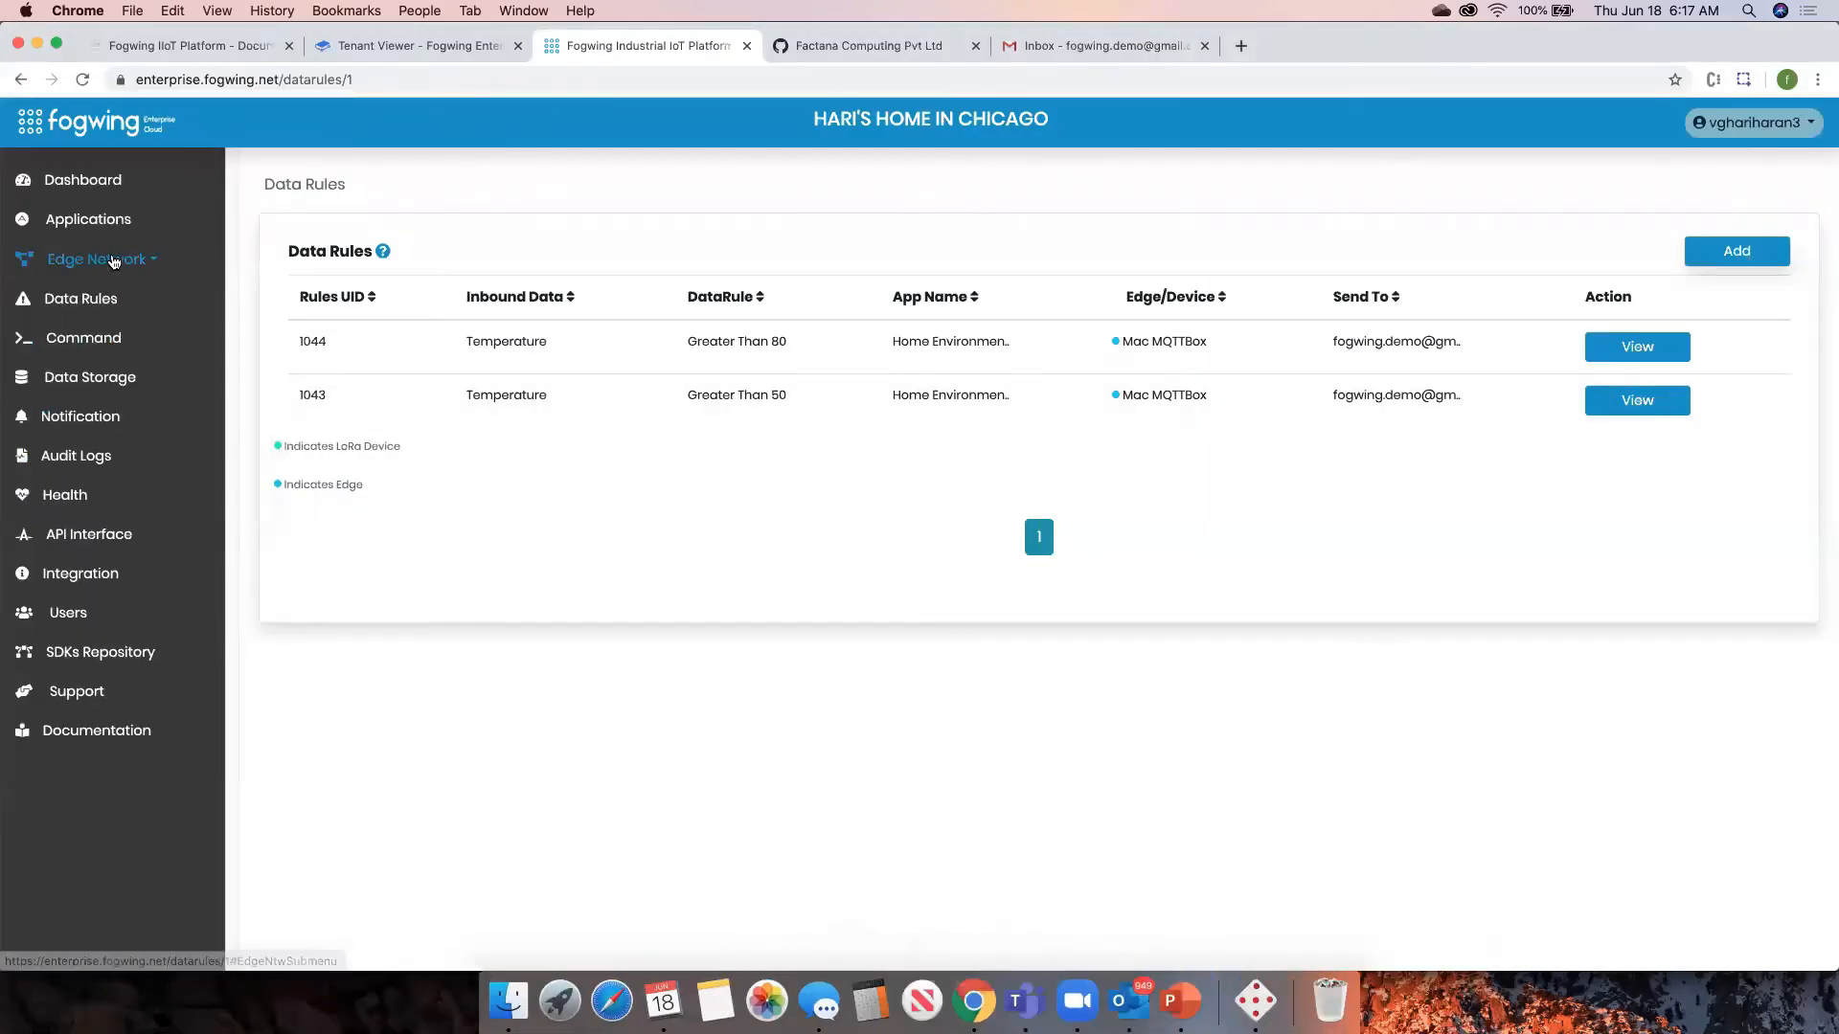
click(93, 259)
click(110, 332)
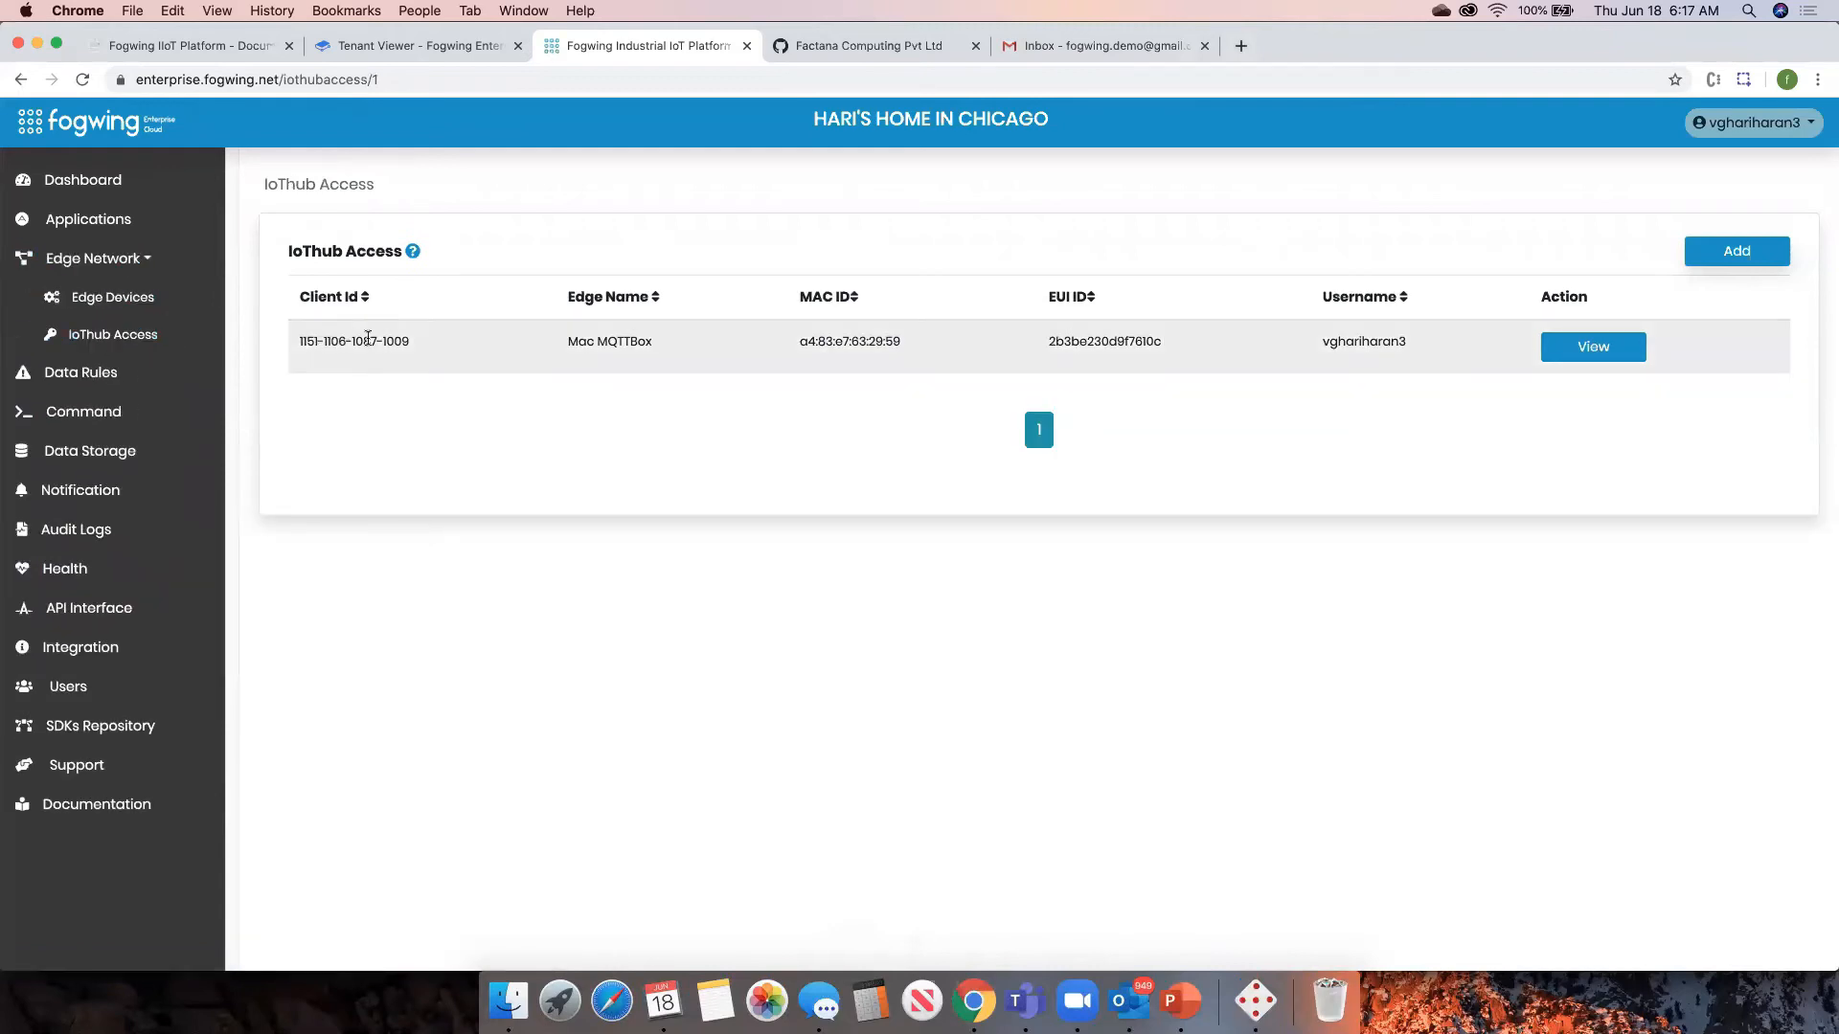
- Open the MQTT Access details for the Mac MQTTBox edge
click(1256, 1002)
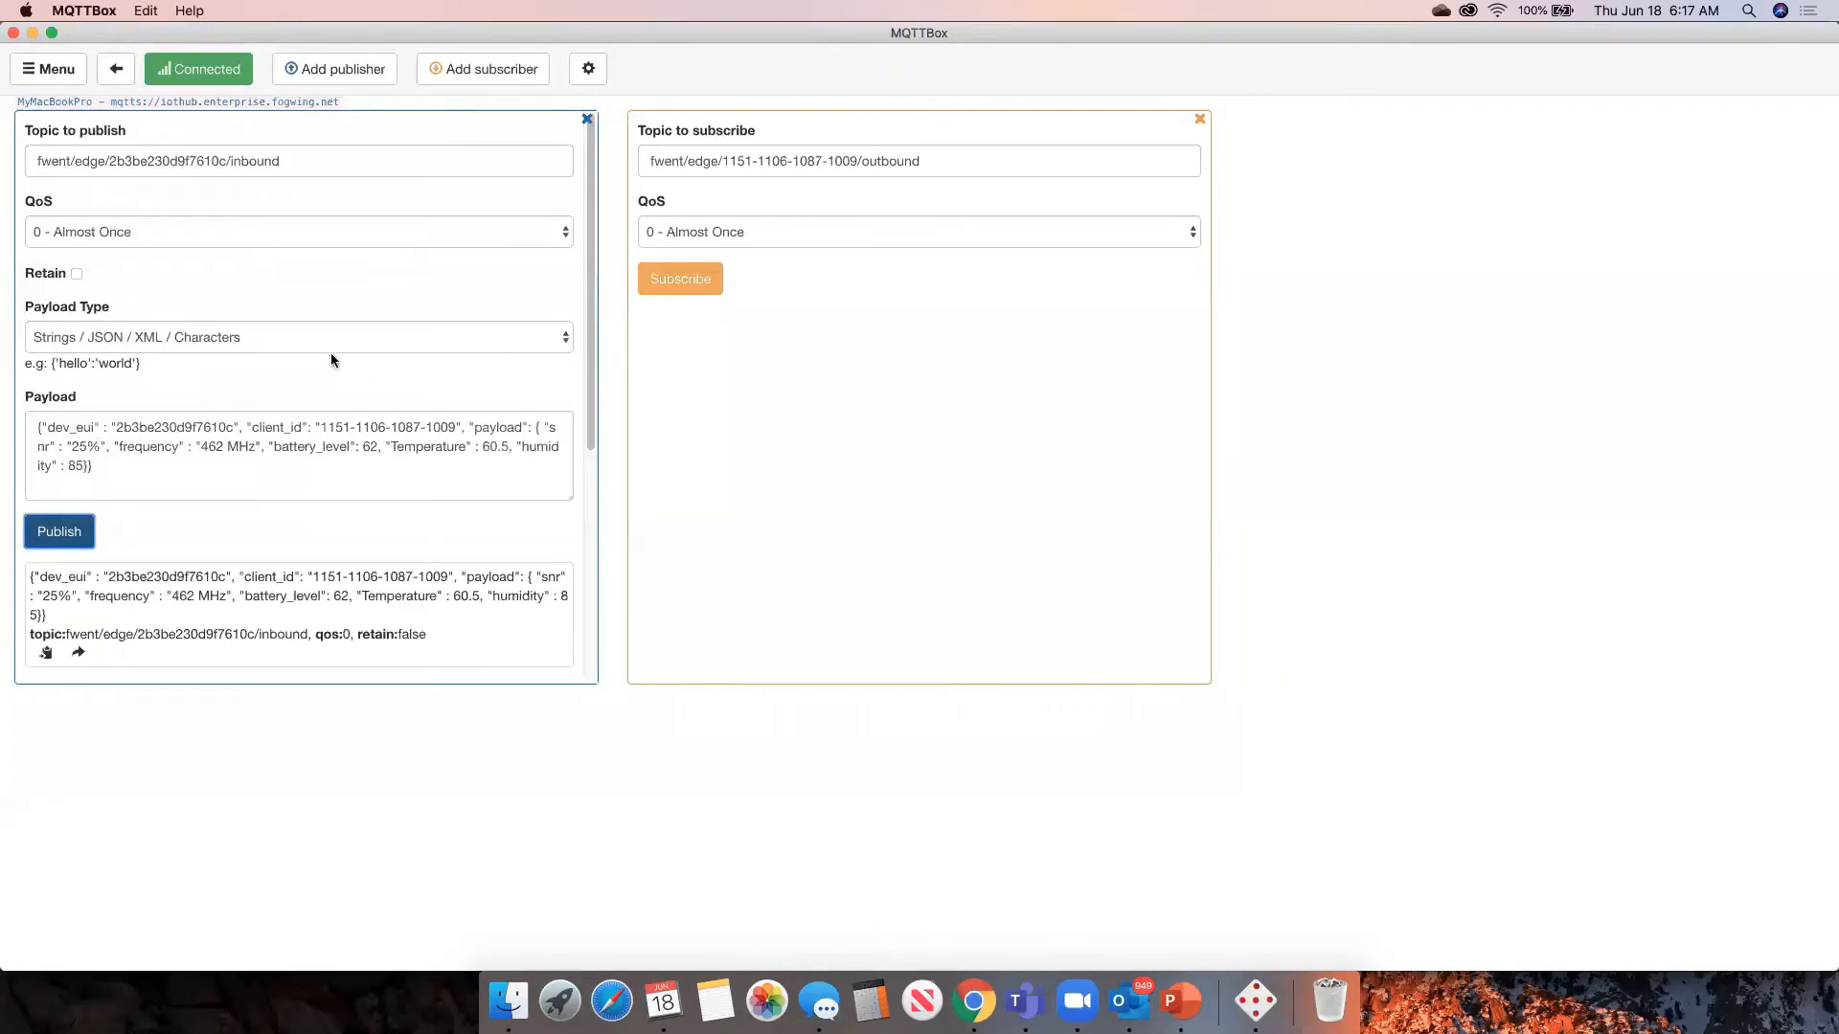
key(super+Tab)
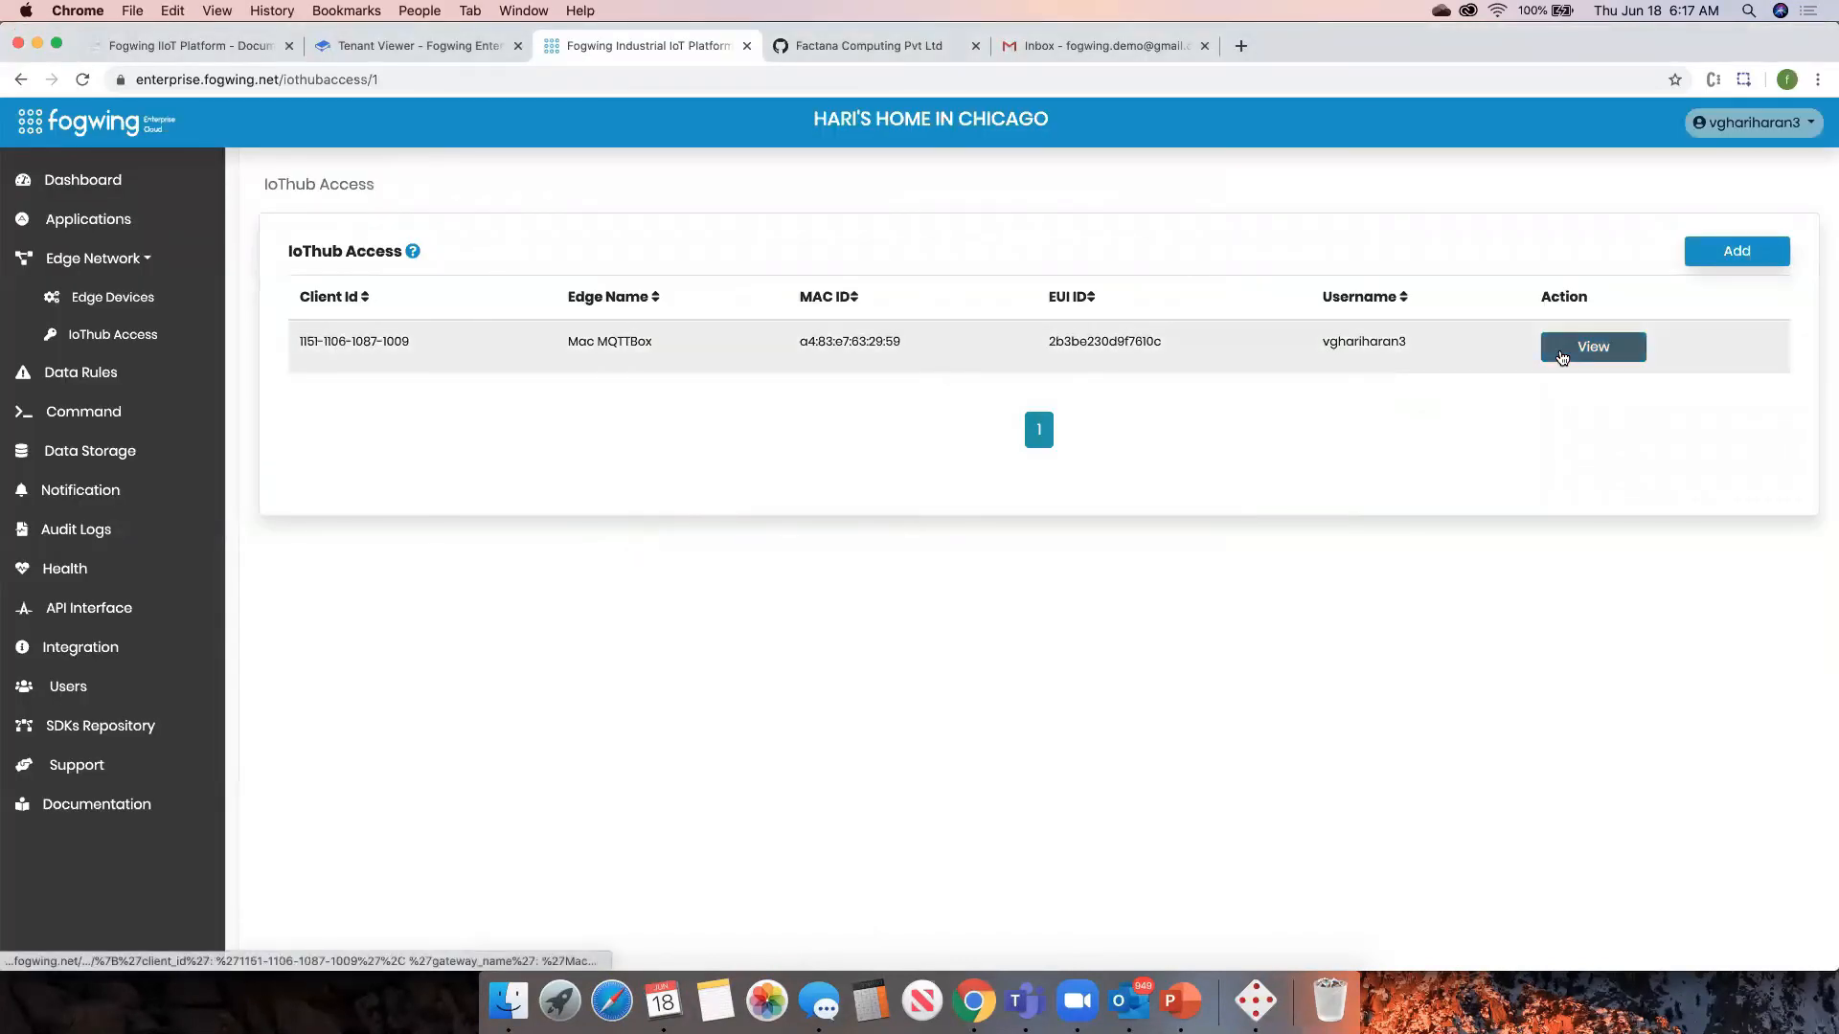
click(1562, 357)
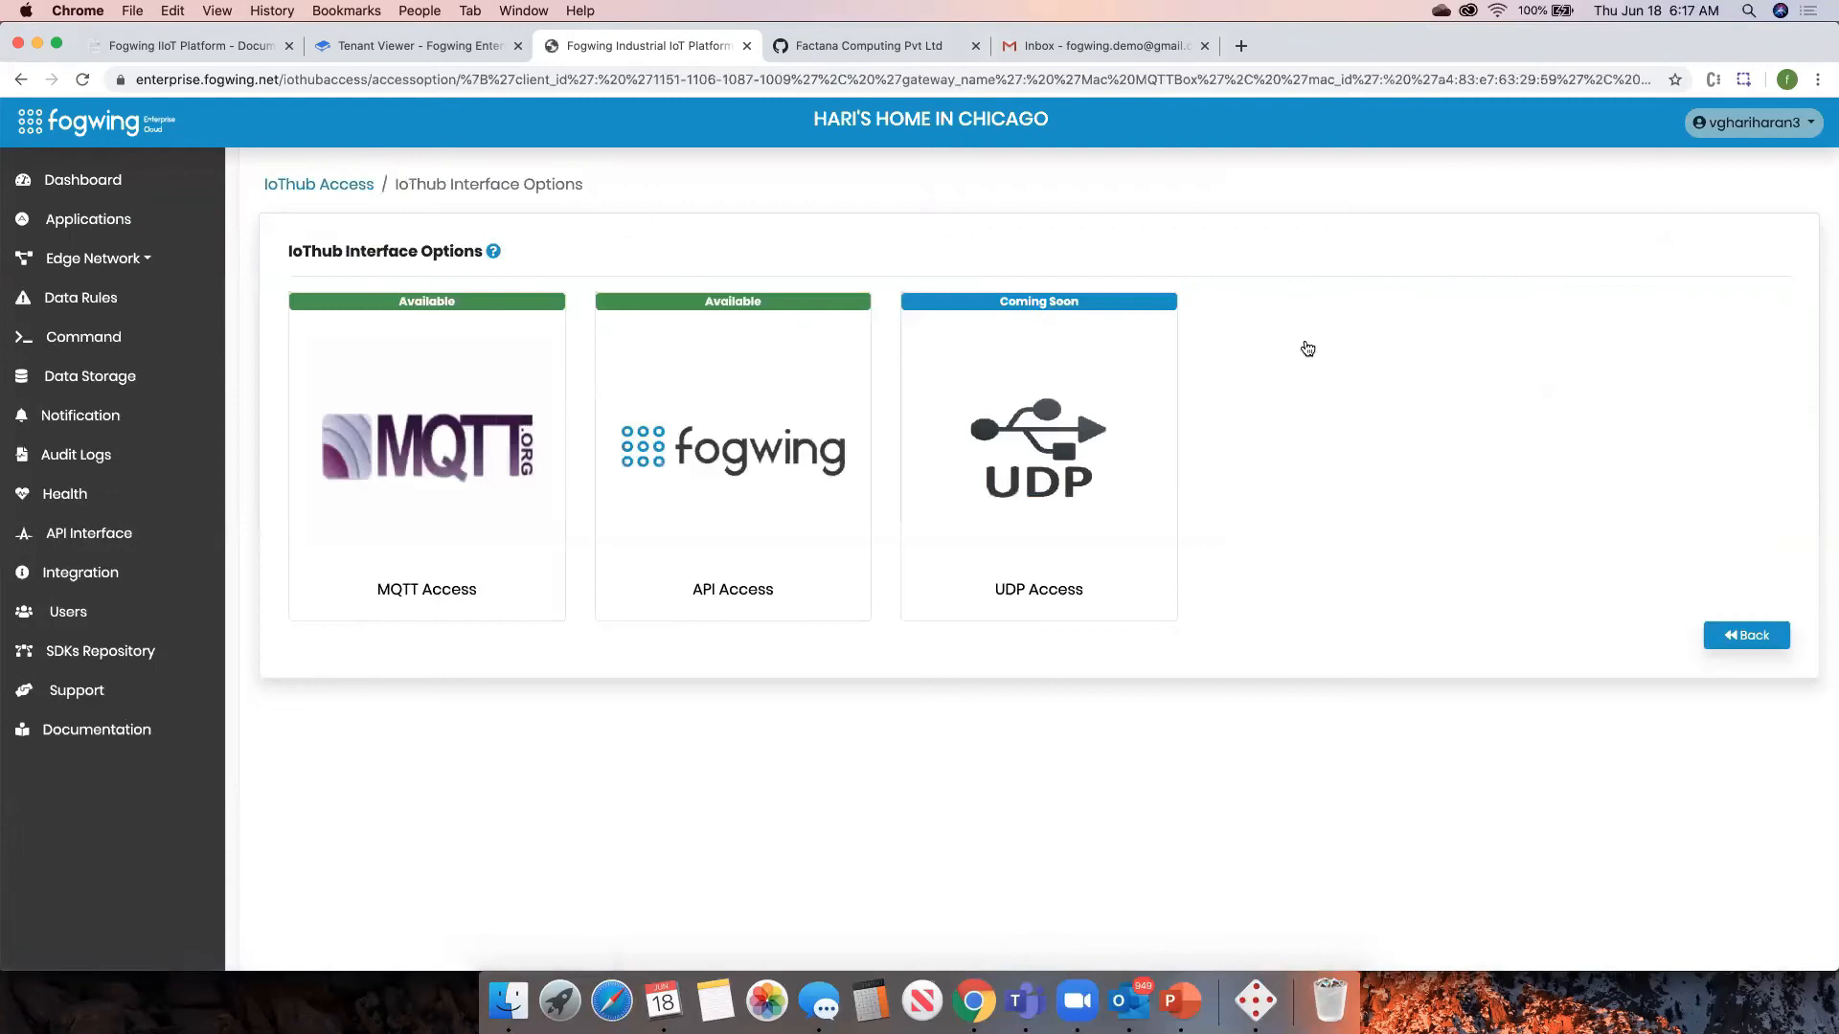
click(488, 390)
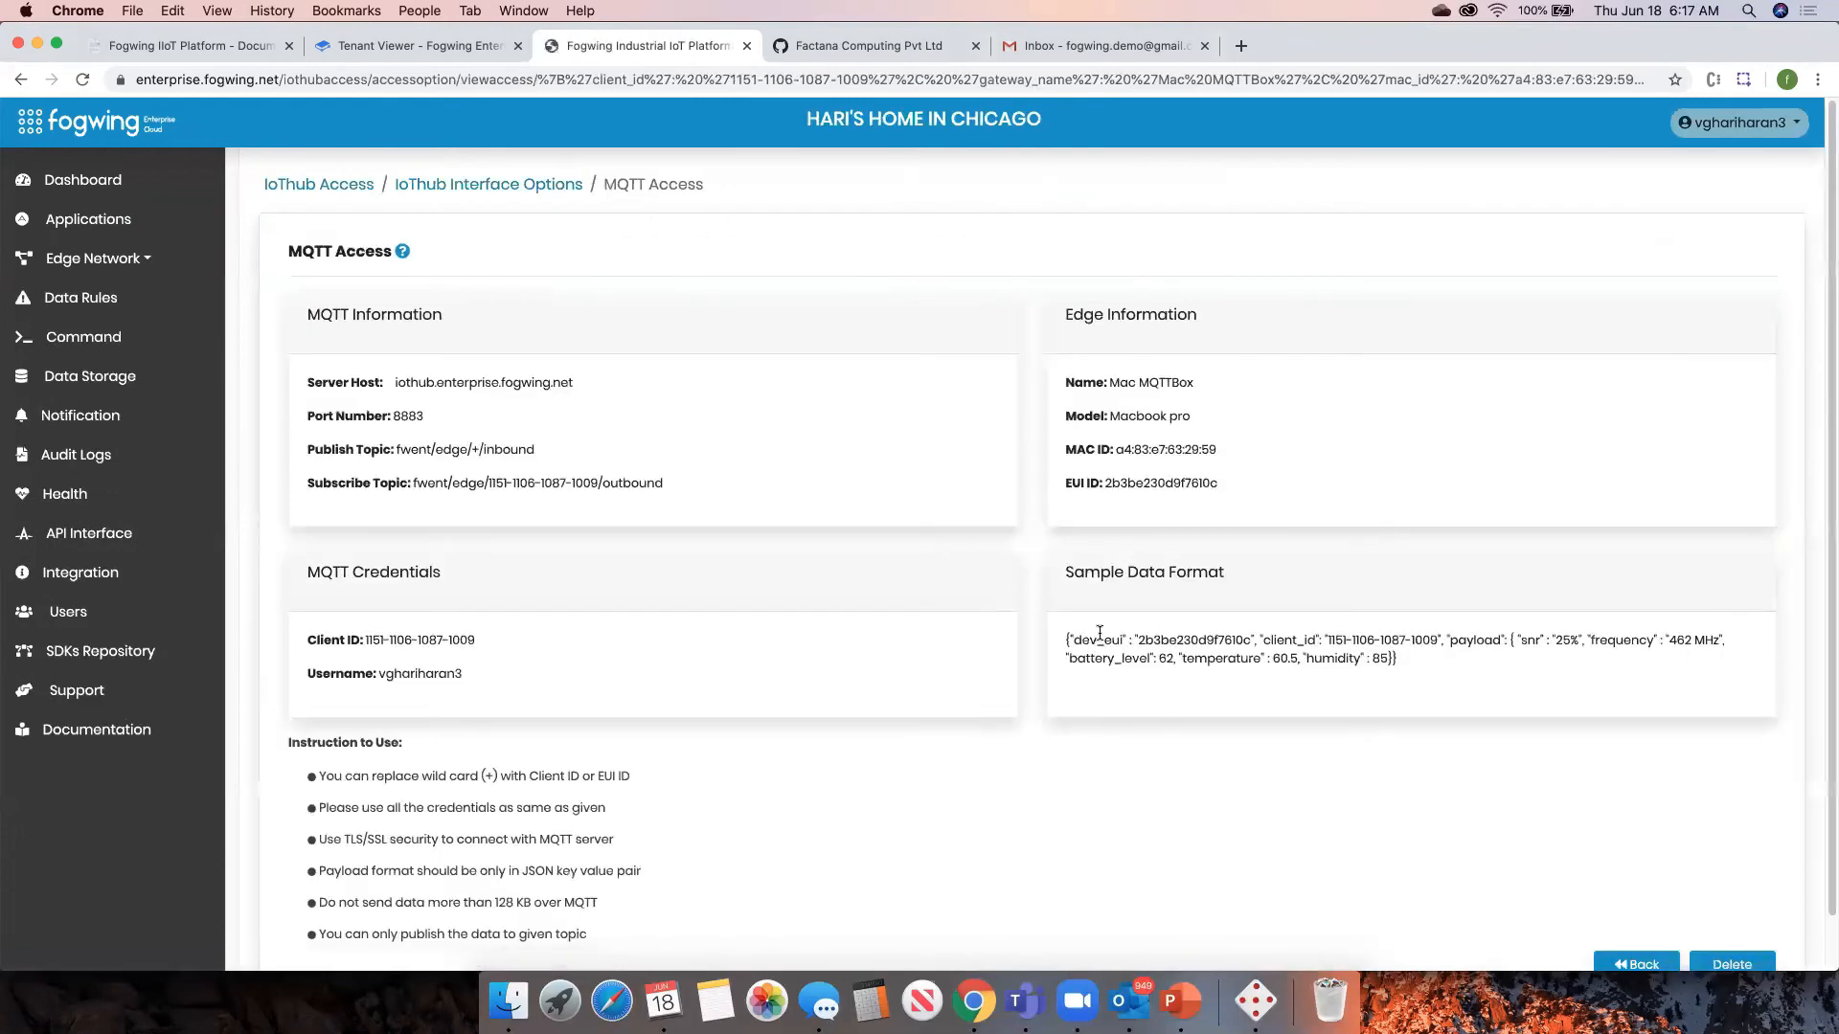
- Select the sample JSON payload, briefly highlighting the dev_eui value
drag(1065, 633, 1403, 667)
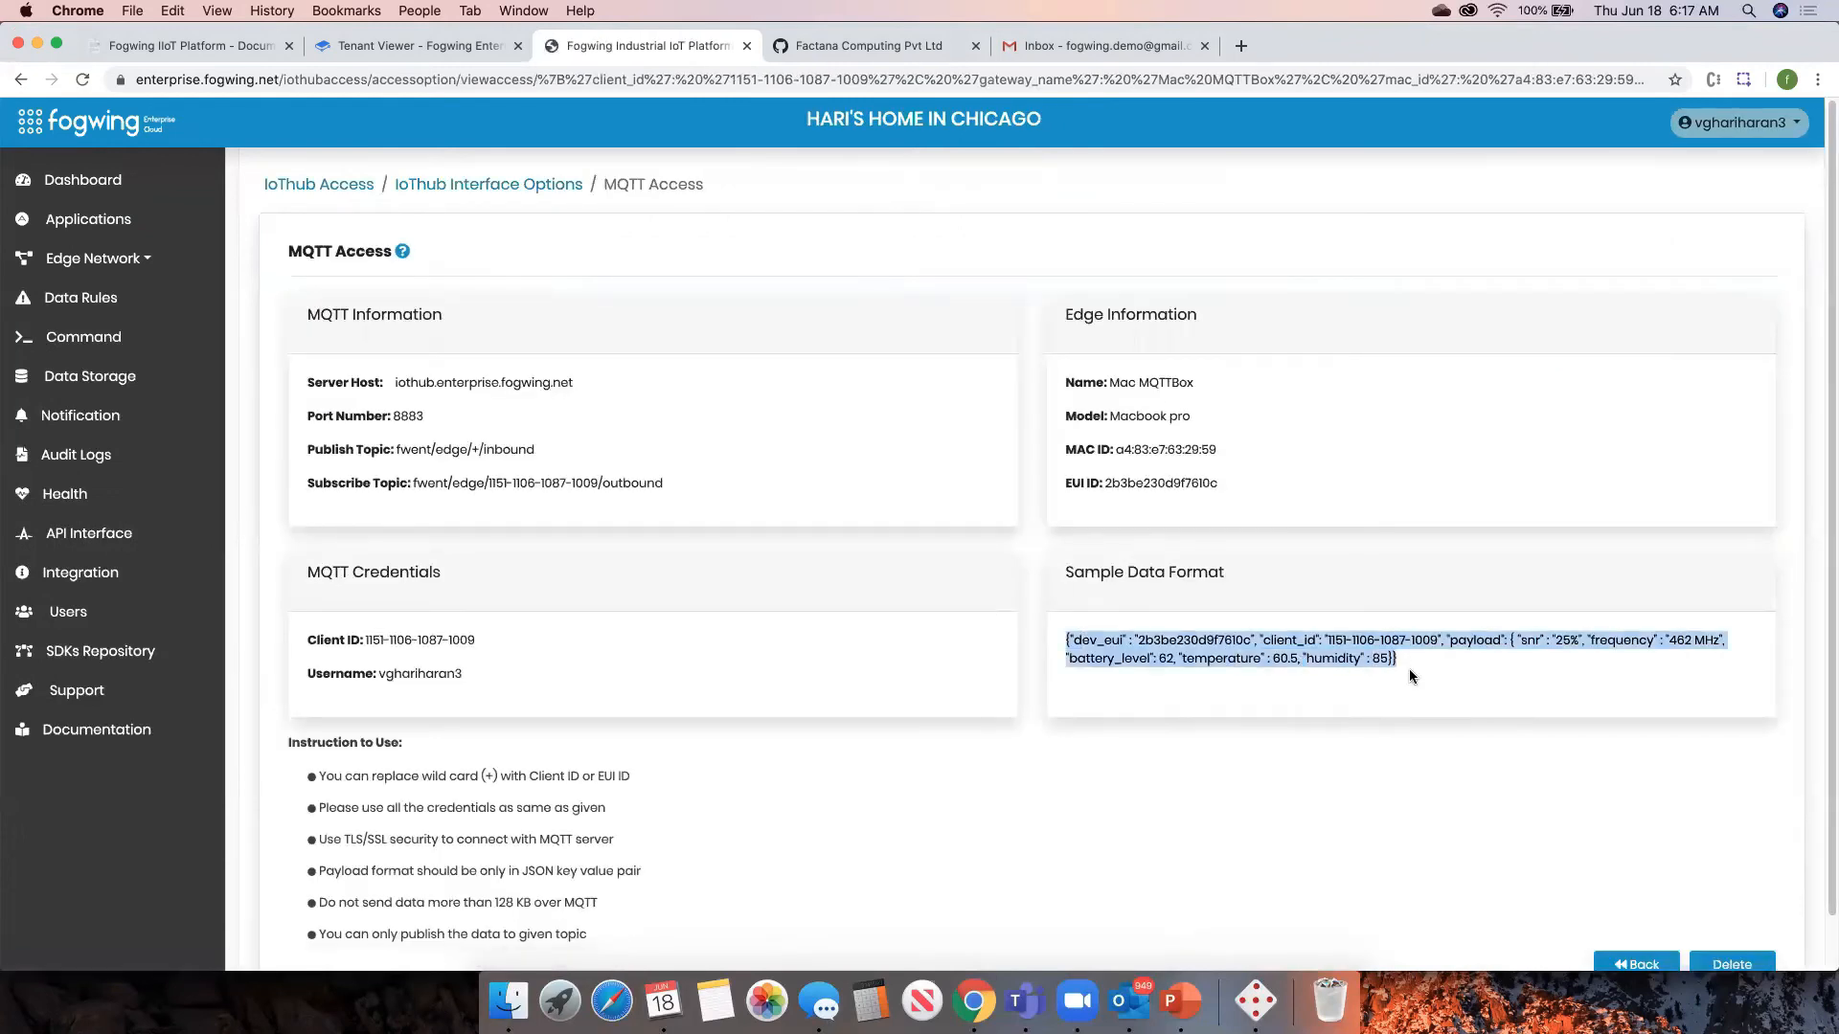
double_click(1187, 640)
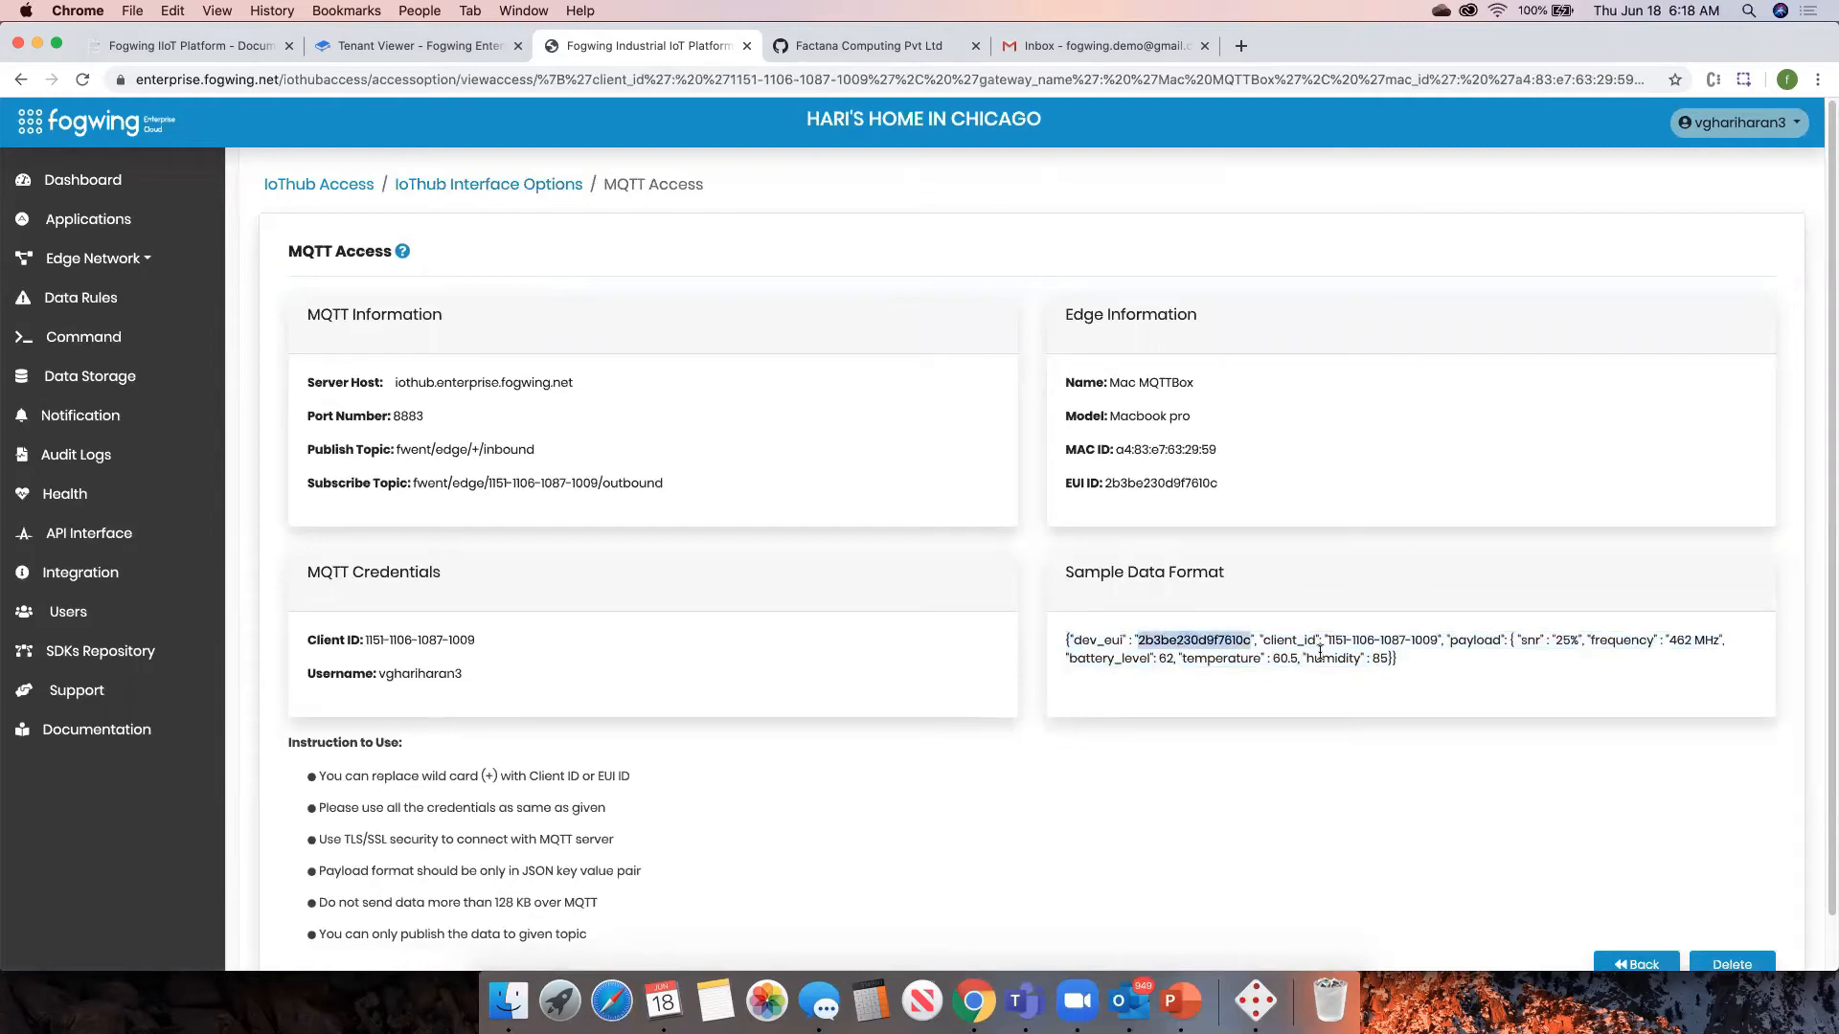
click(1354, 639)
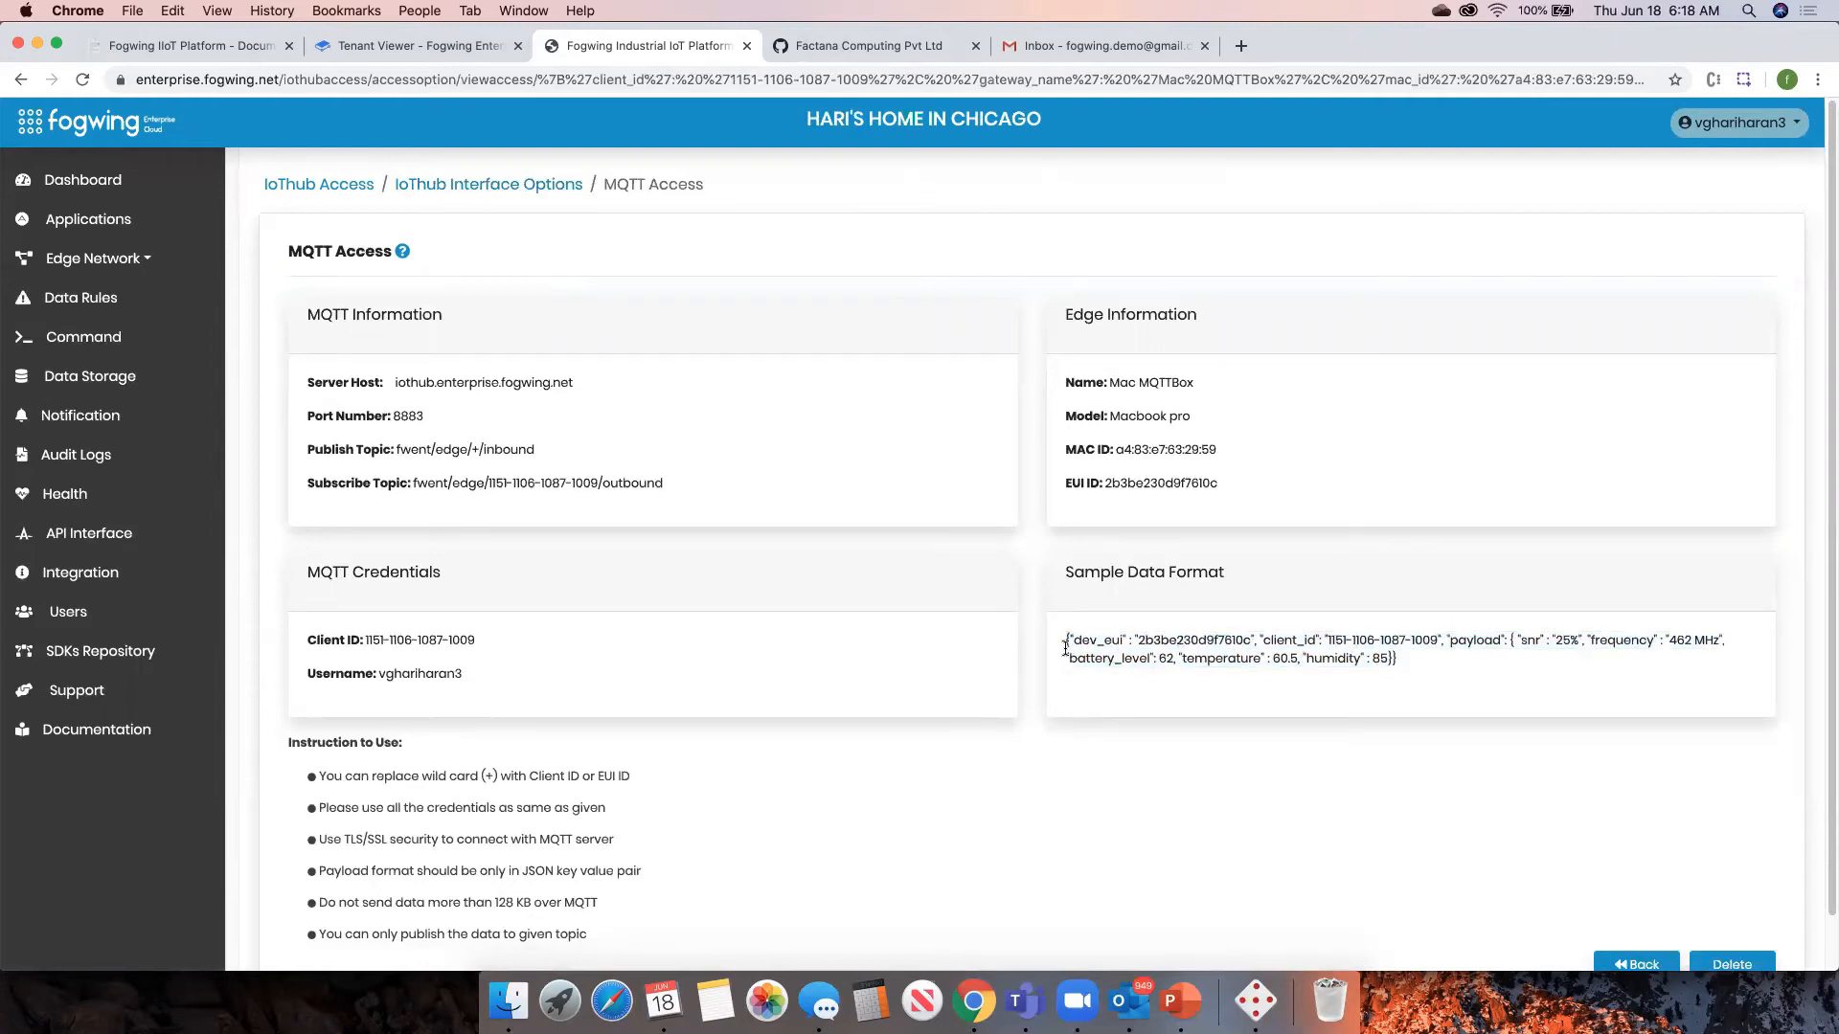
drag(1064, 644, 1367, 680)
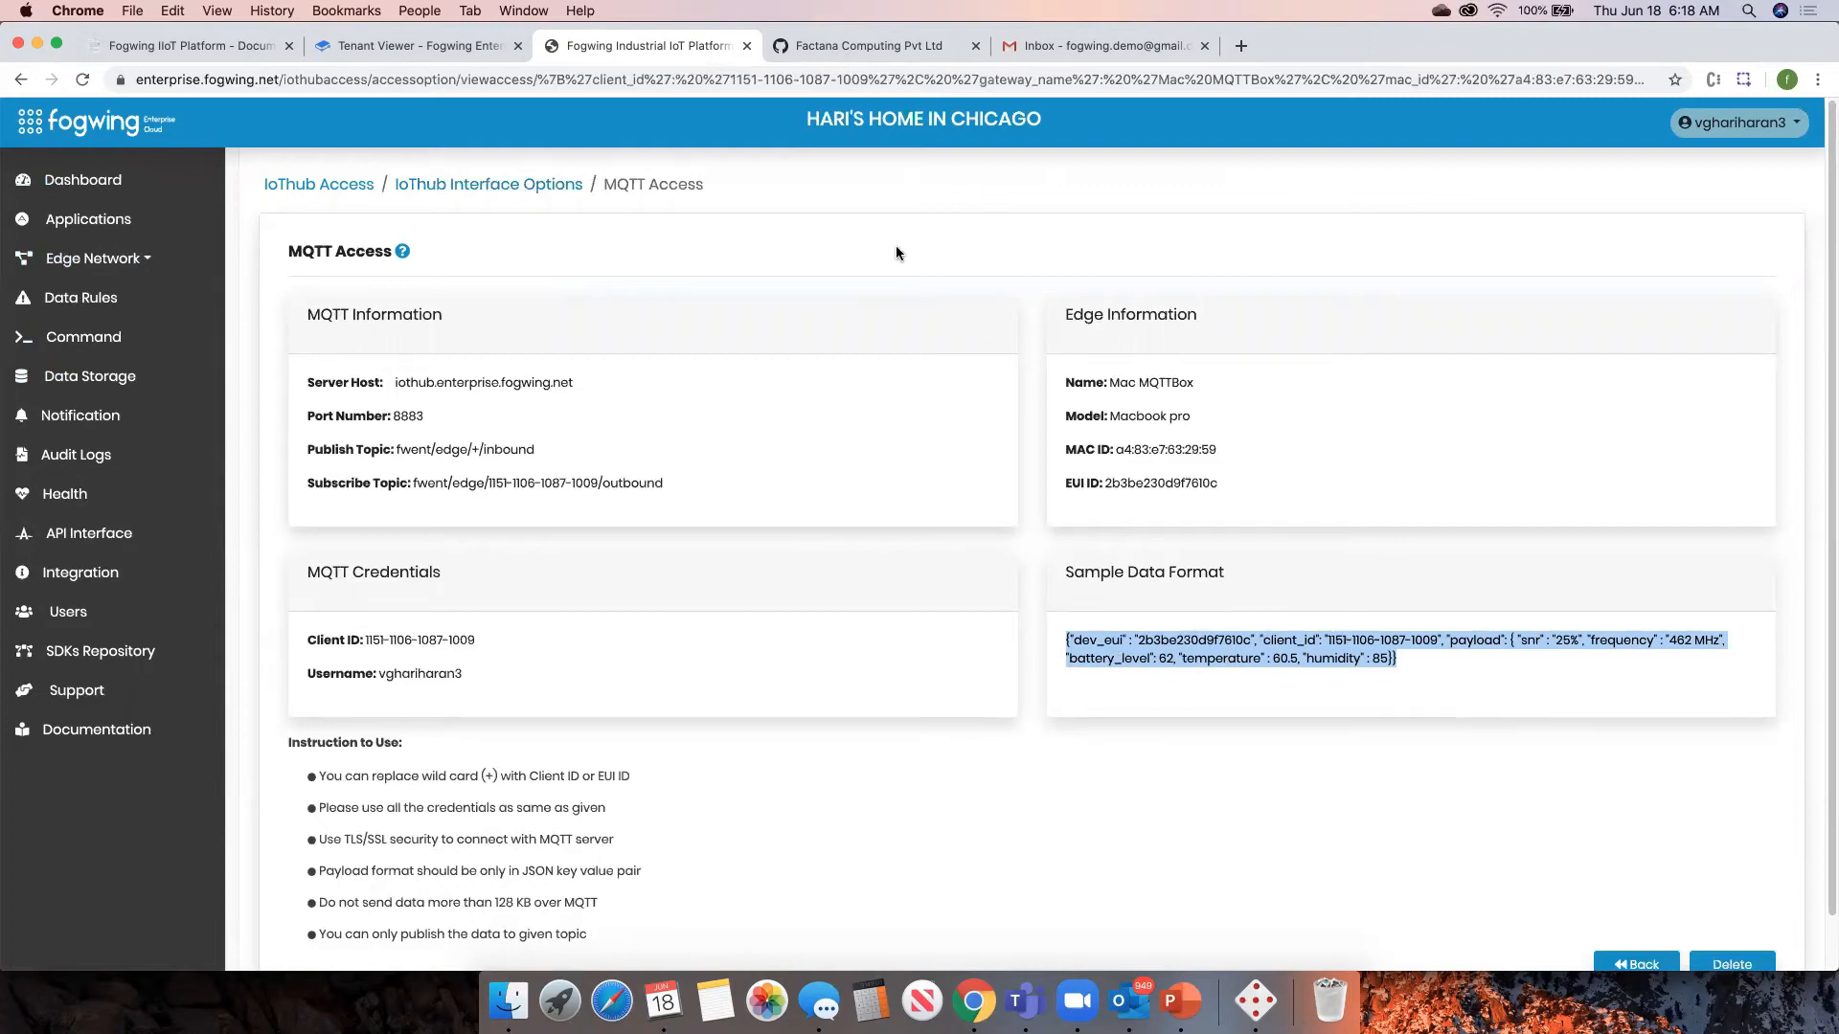
- In MQTTBox, publish the payload to the inbound topic and subscribe to the outbound topic
key(super+Tab)
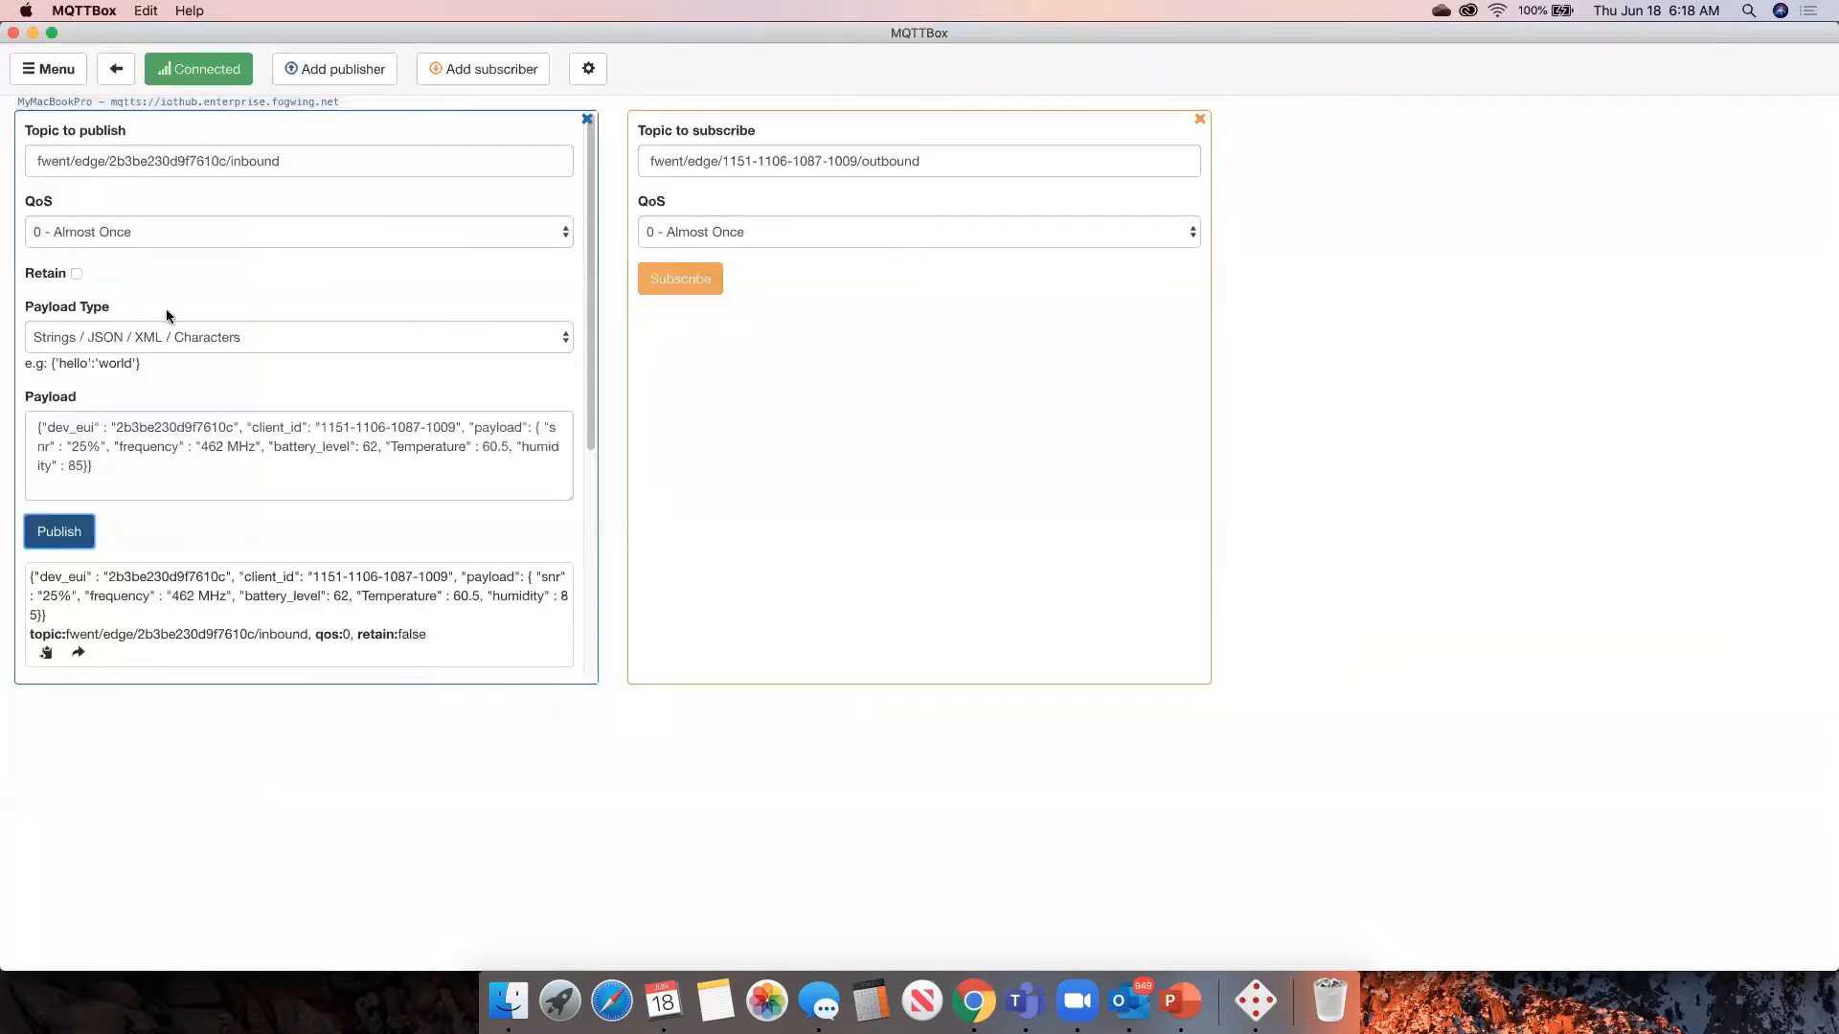
drag(30, 426, 186, 467)
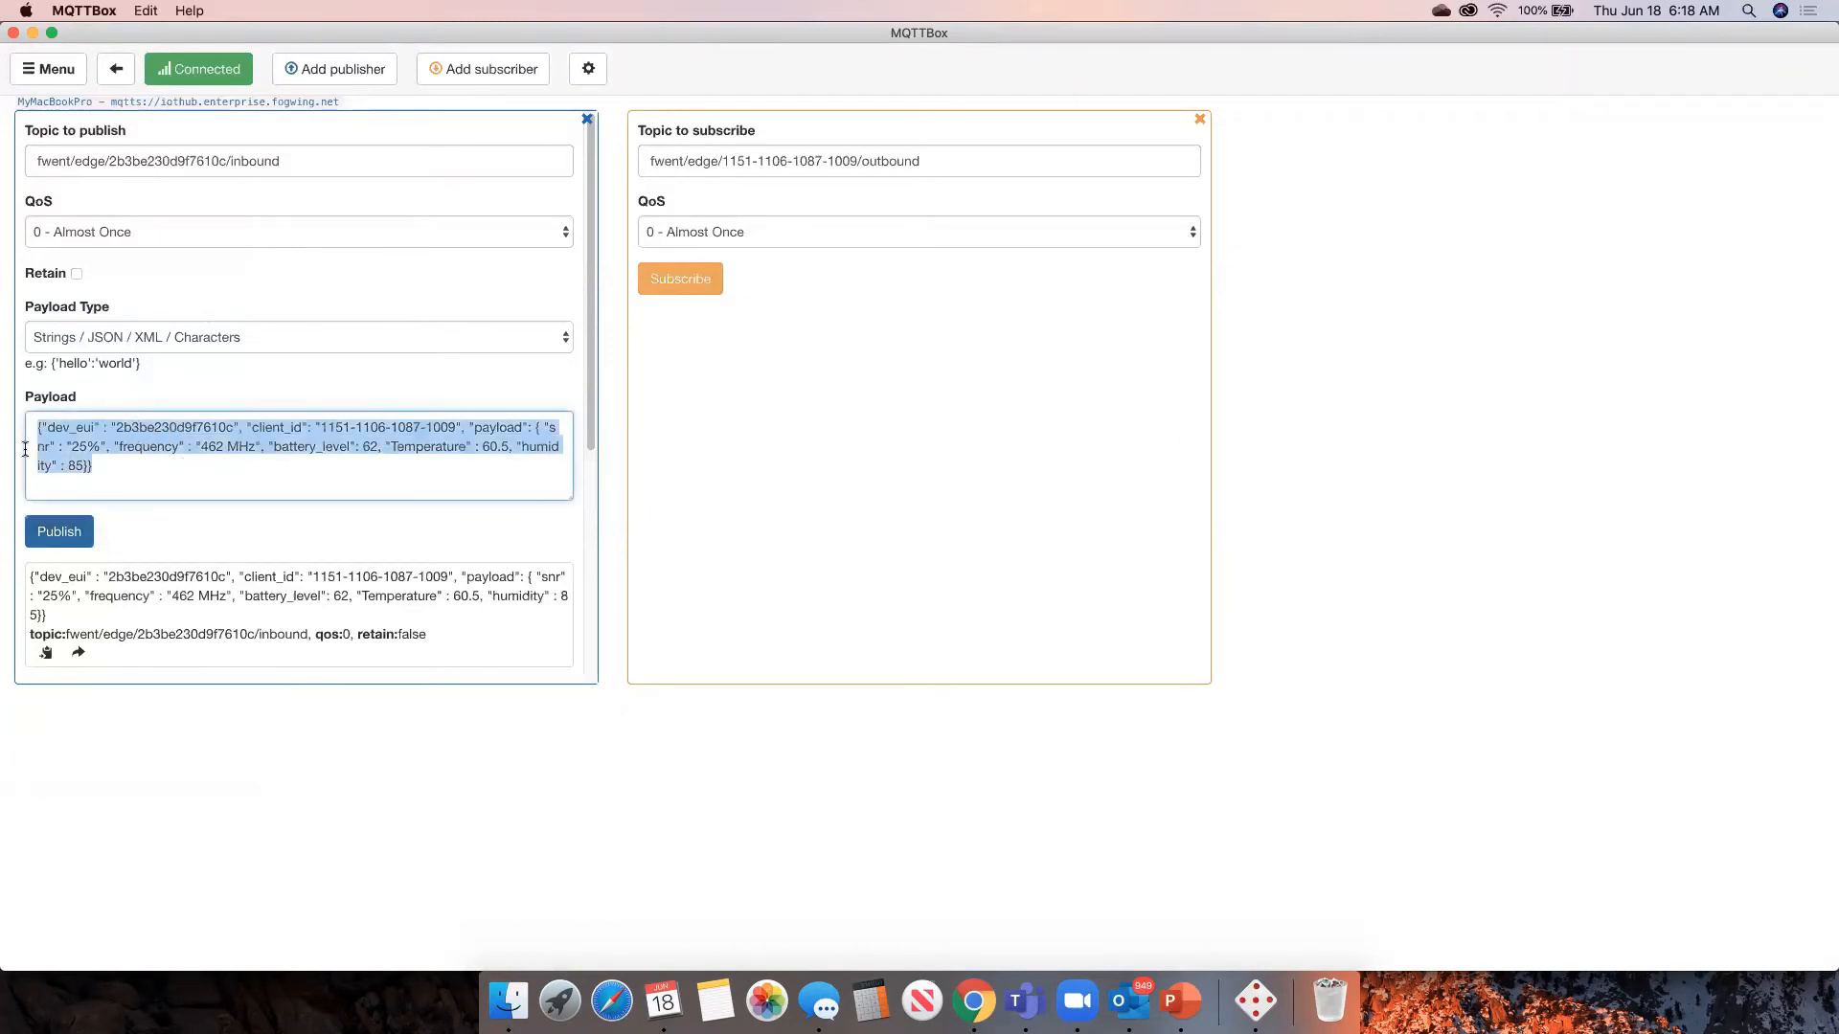
click(54, 535)
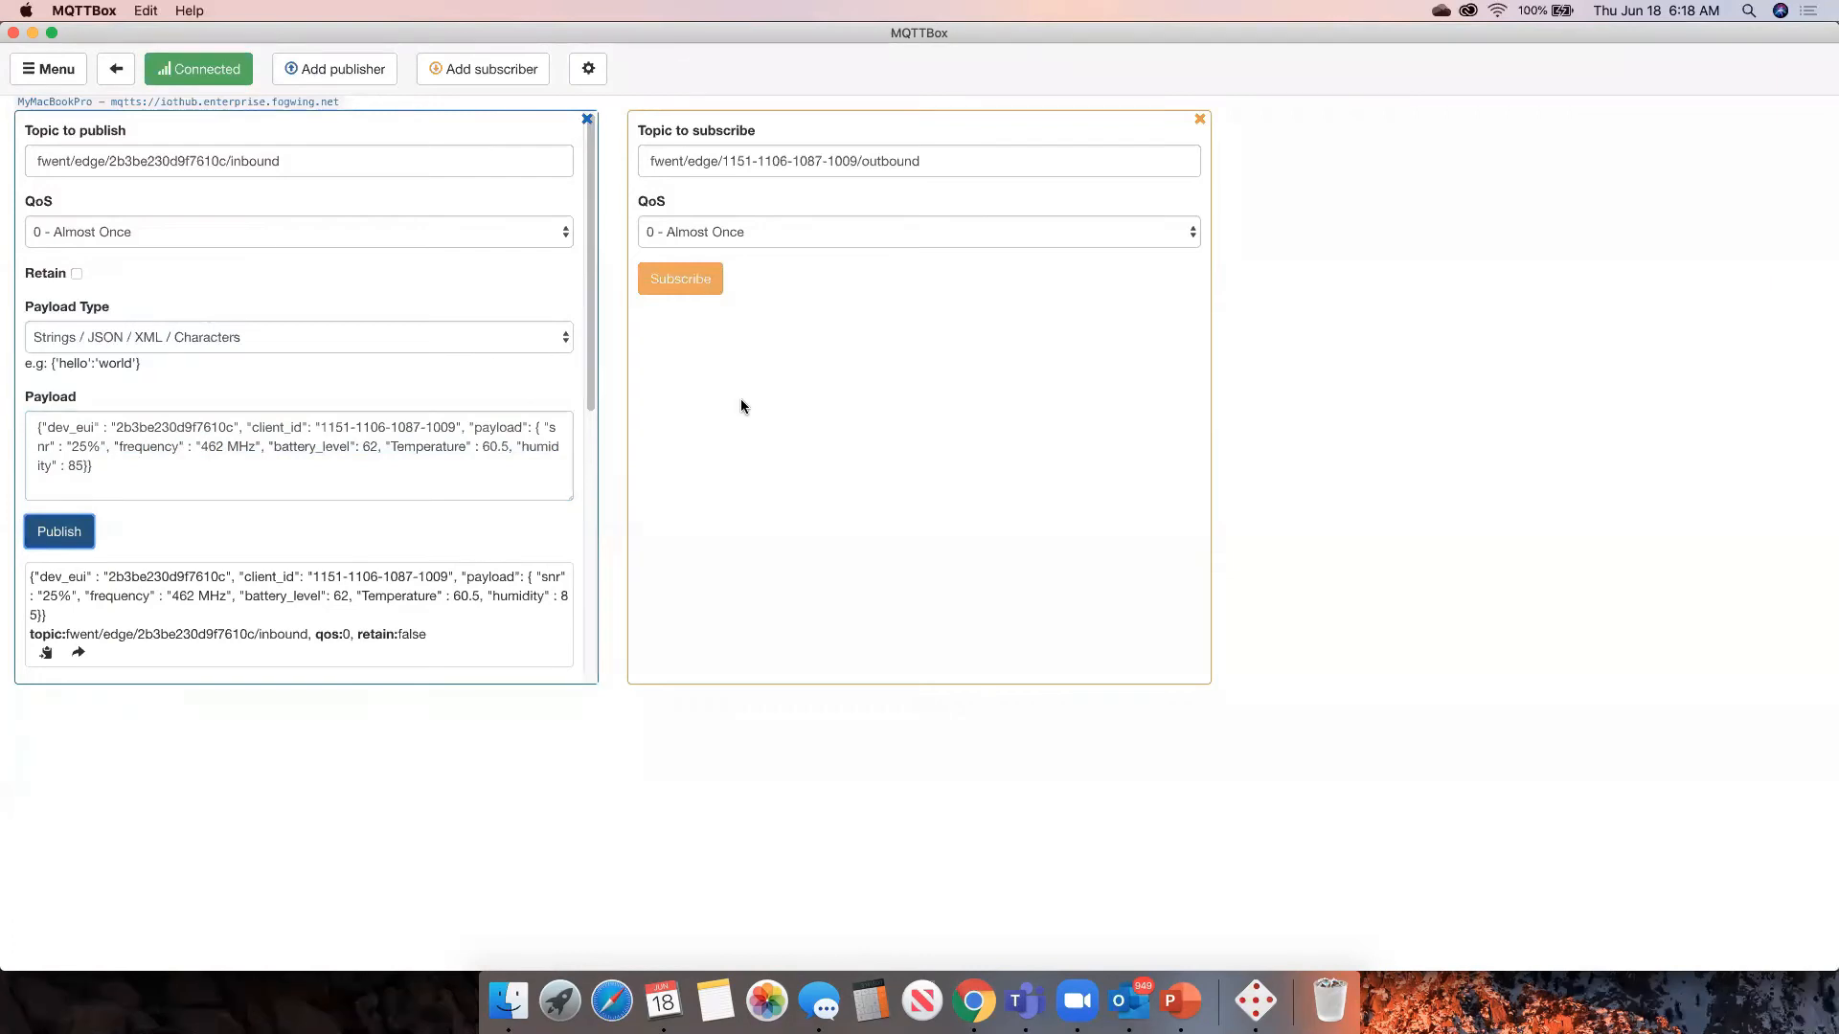
click(682, 284)
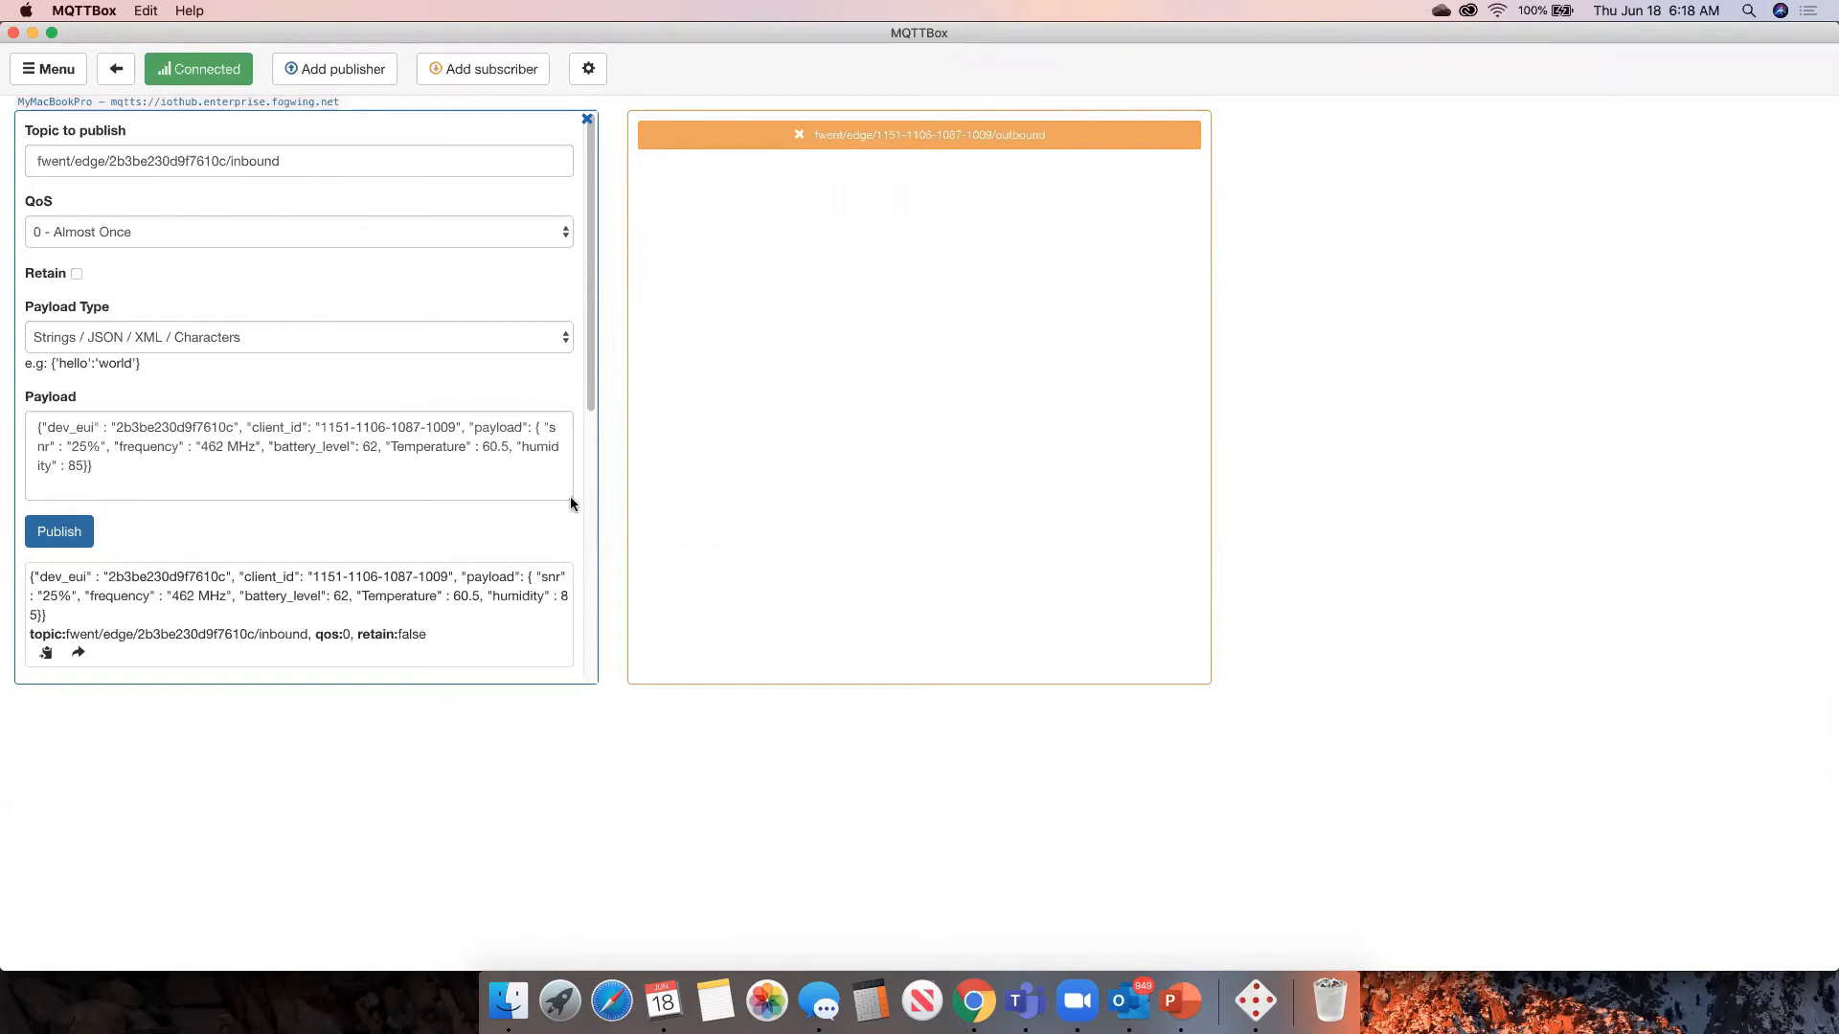
- Highlight the payload's Temperature value, then return to Fogwing's Data Rules list
key(super+Tab)
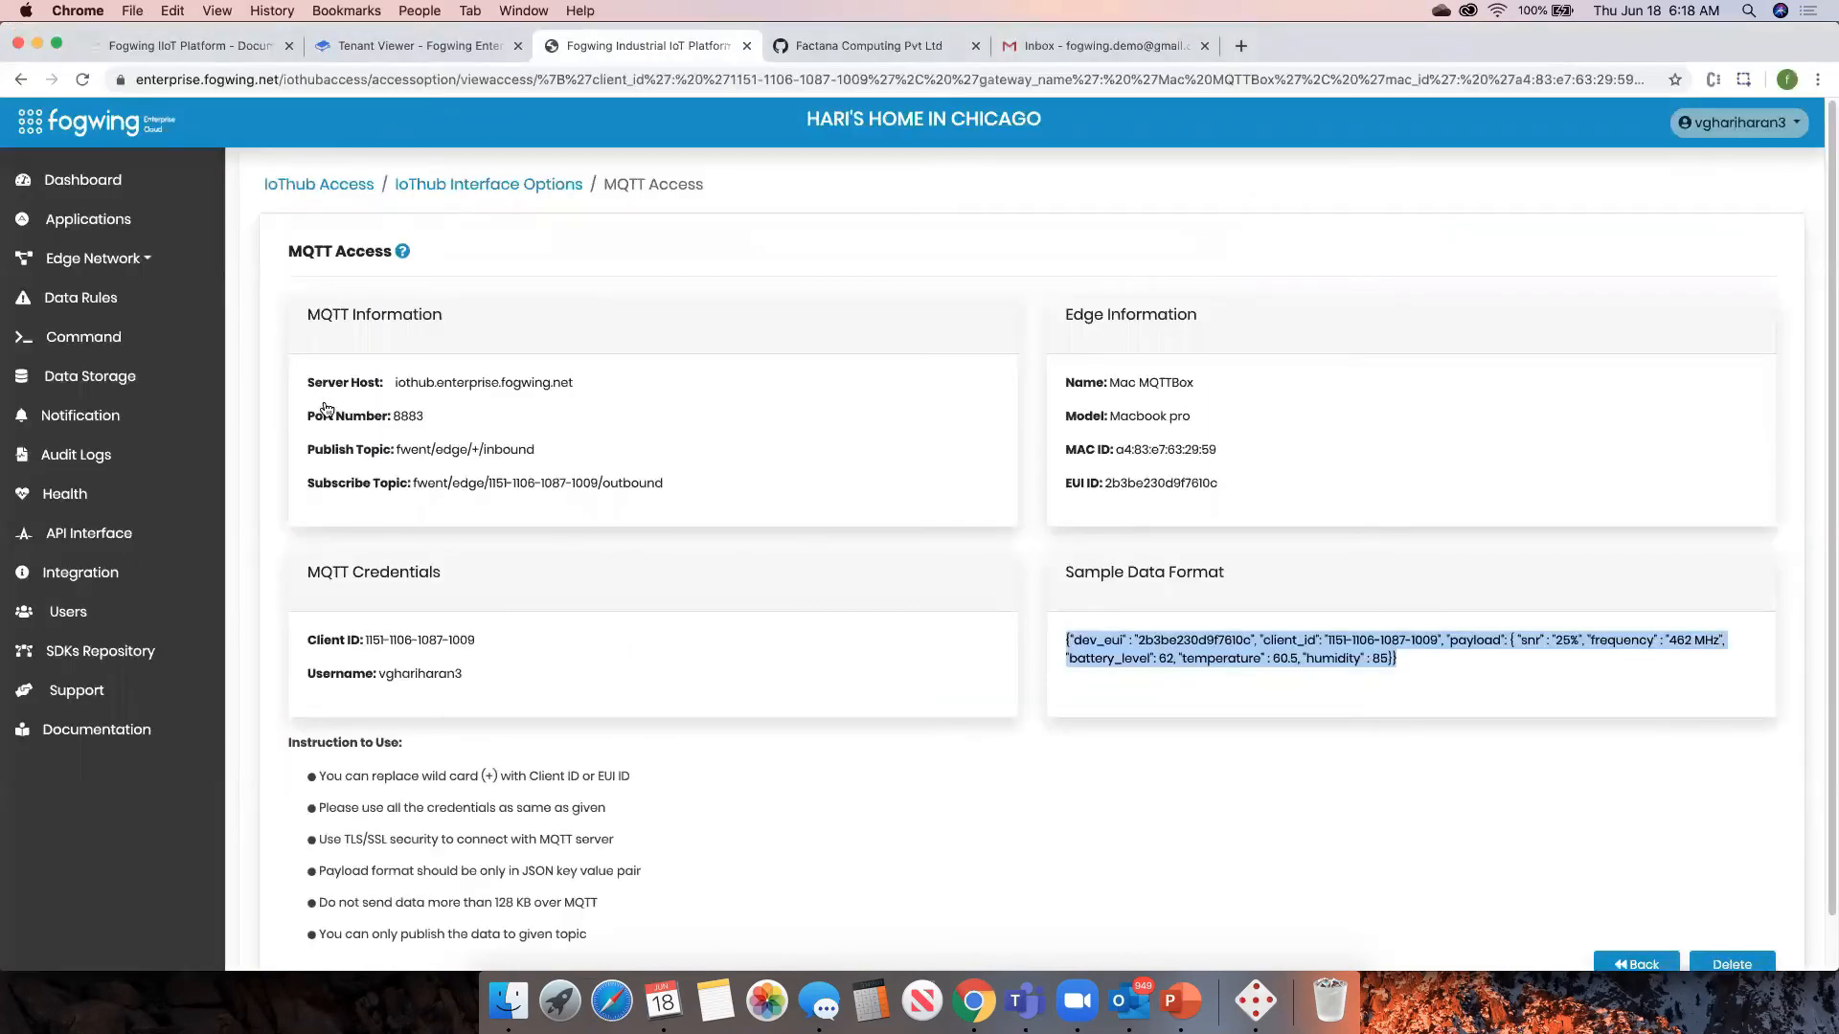
key(super+Tab)
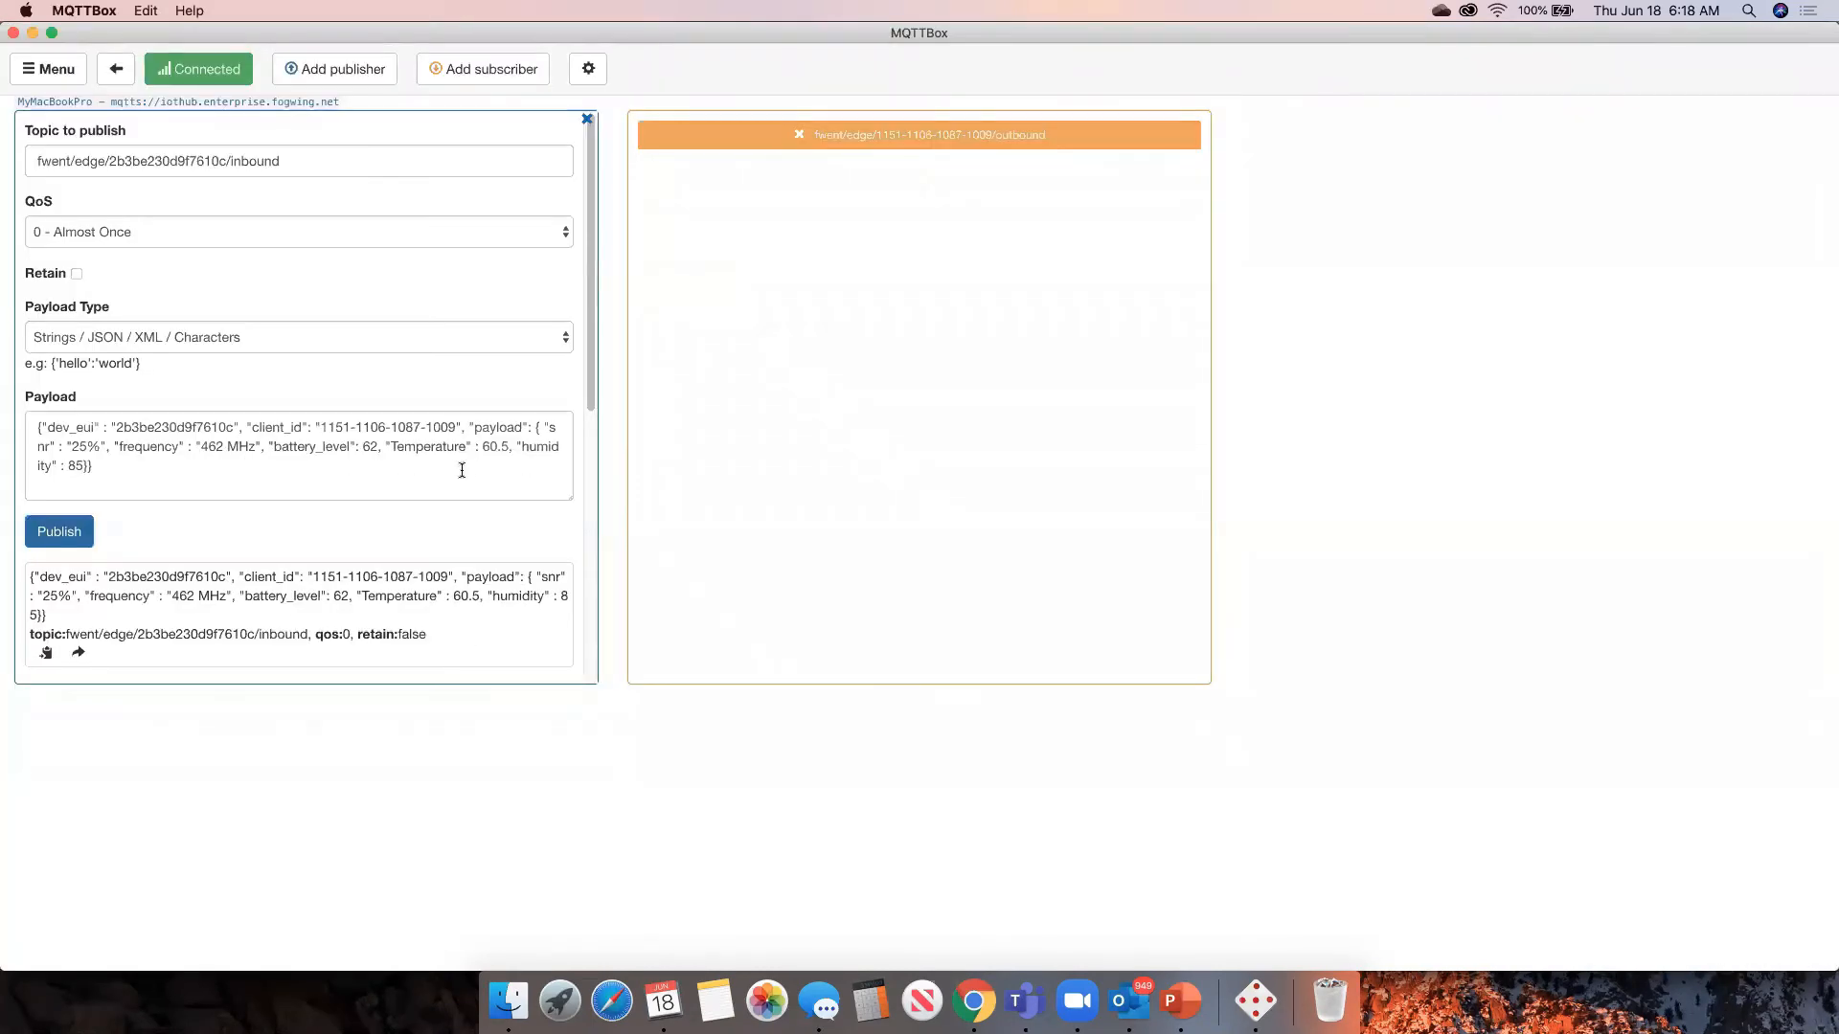
drag(483, 447, 511, 448)
key(super+Tab)
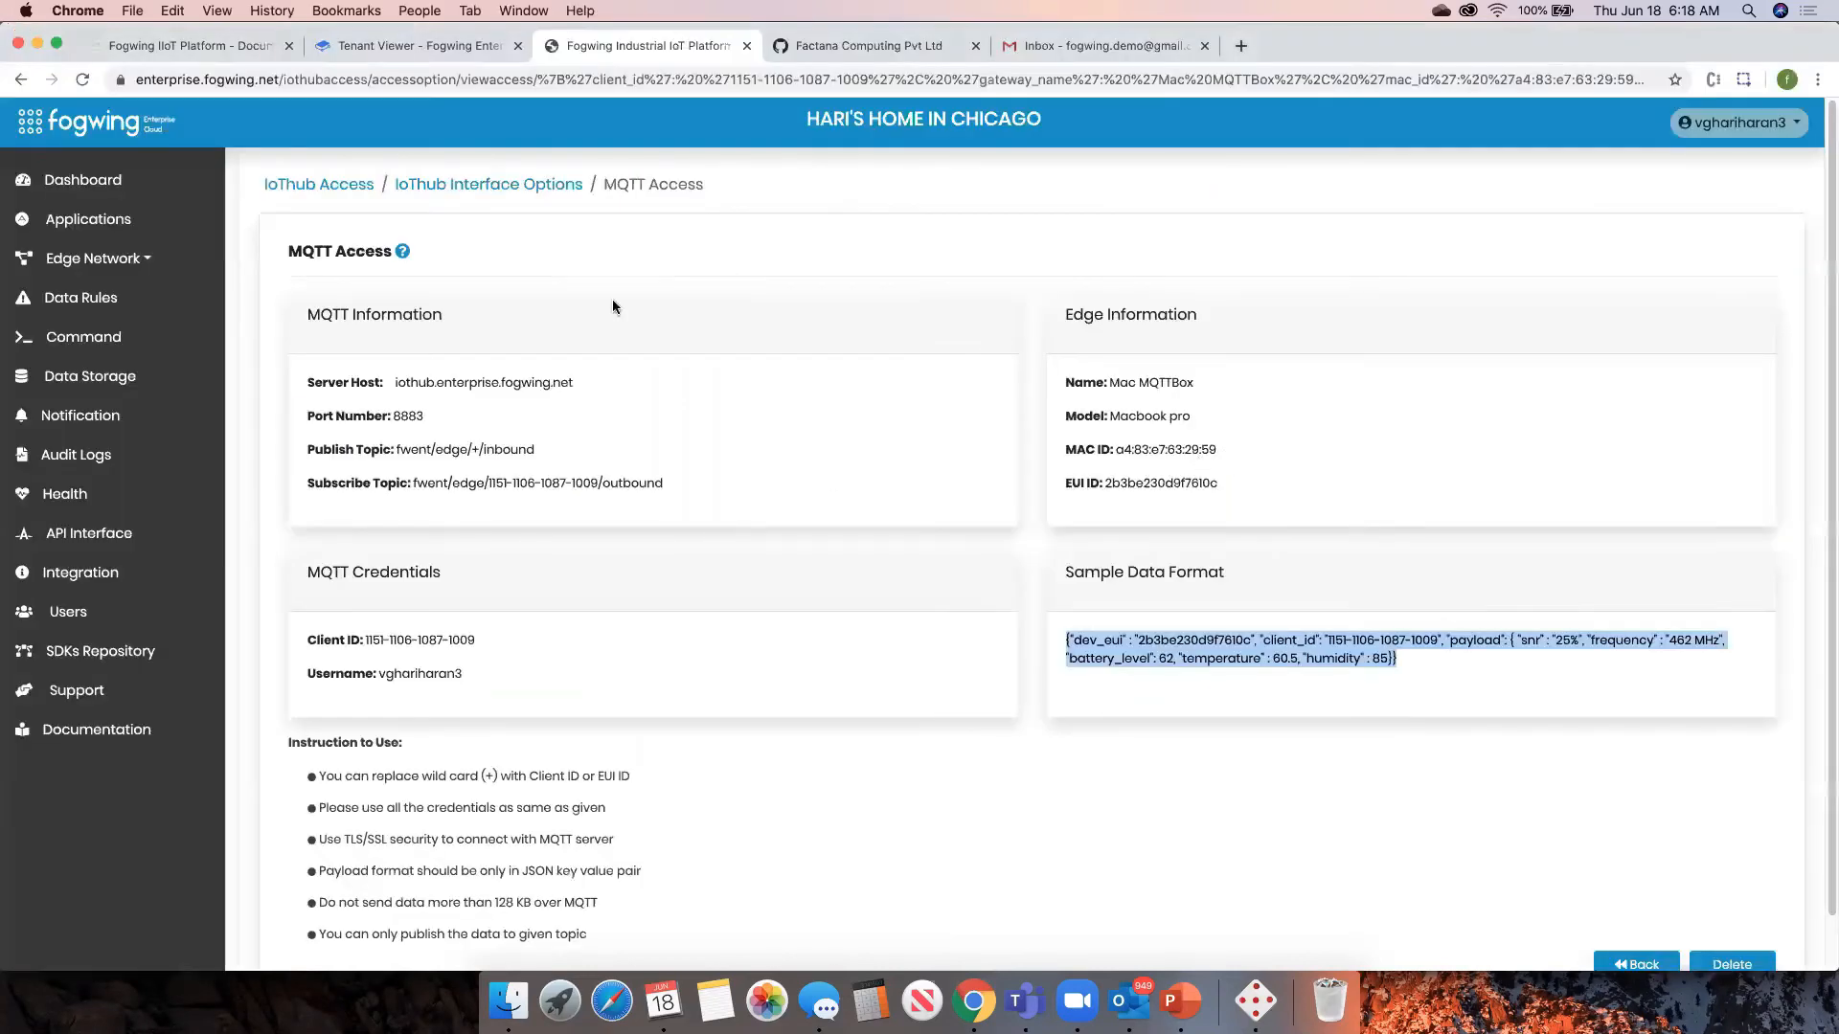
click(80, 299)
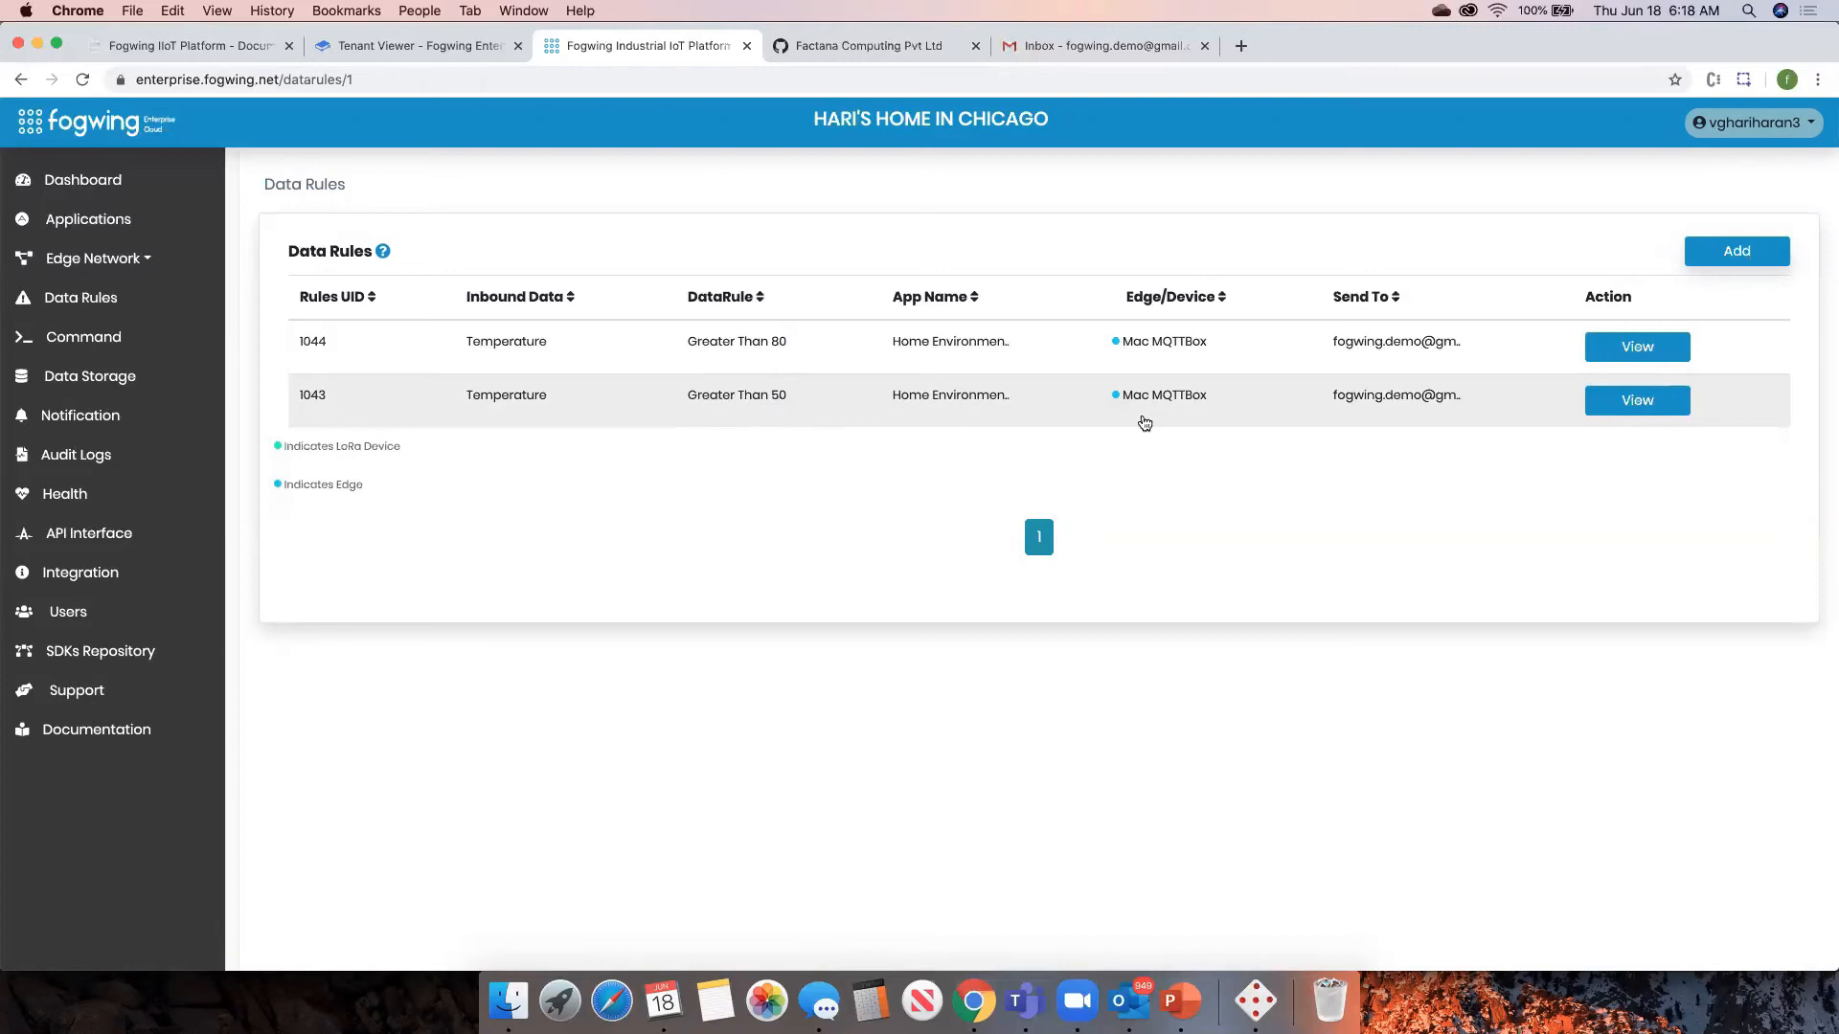
- View rule 1043, check Gmail for alerts, then open Data Storage records
click(1628, 405)
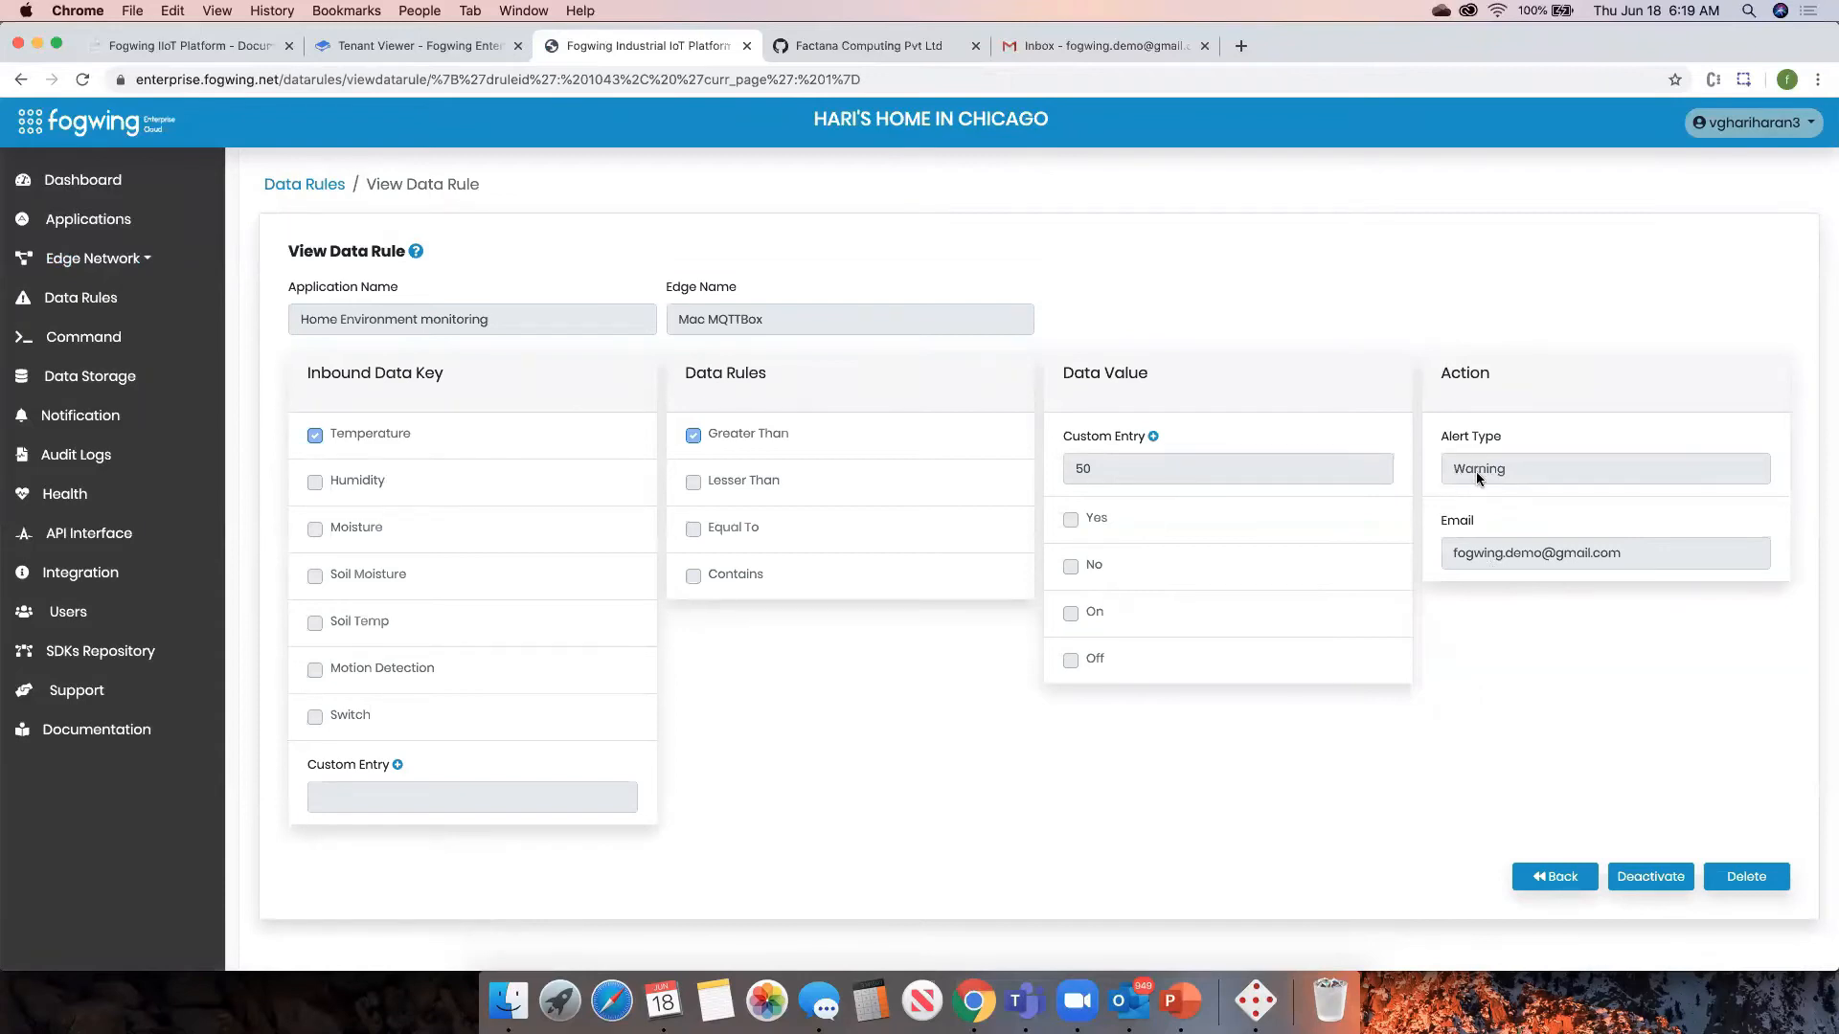
click(1042, 44)
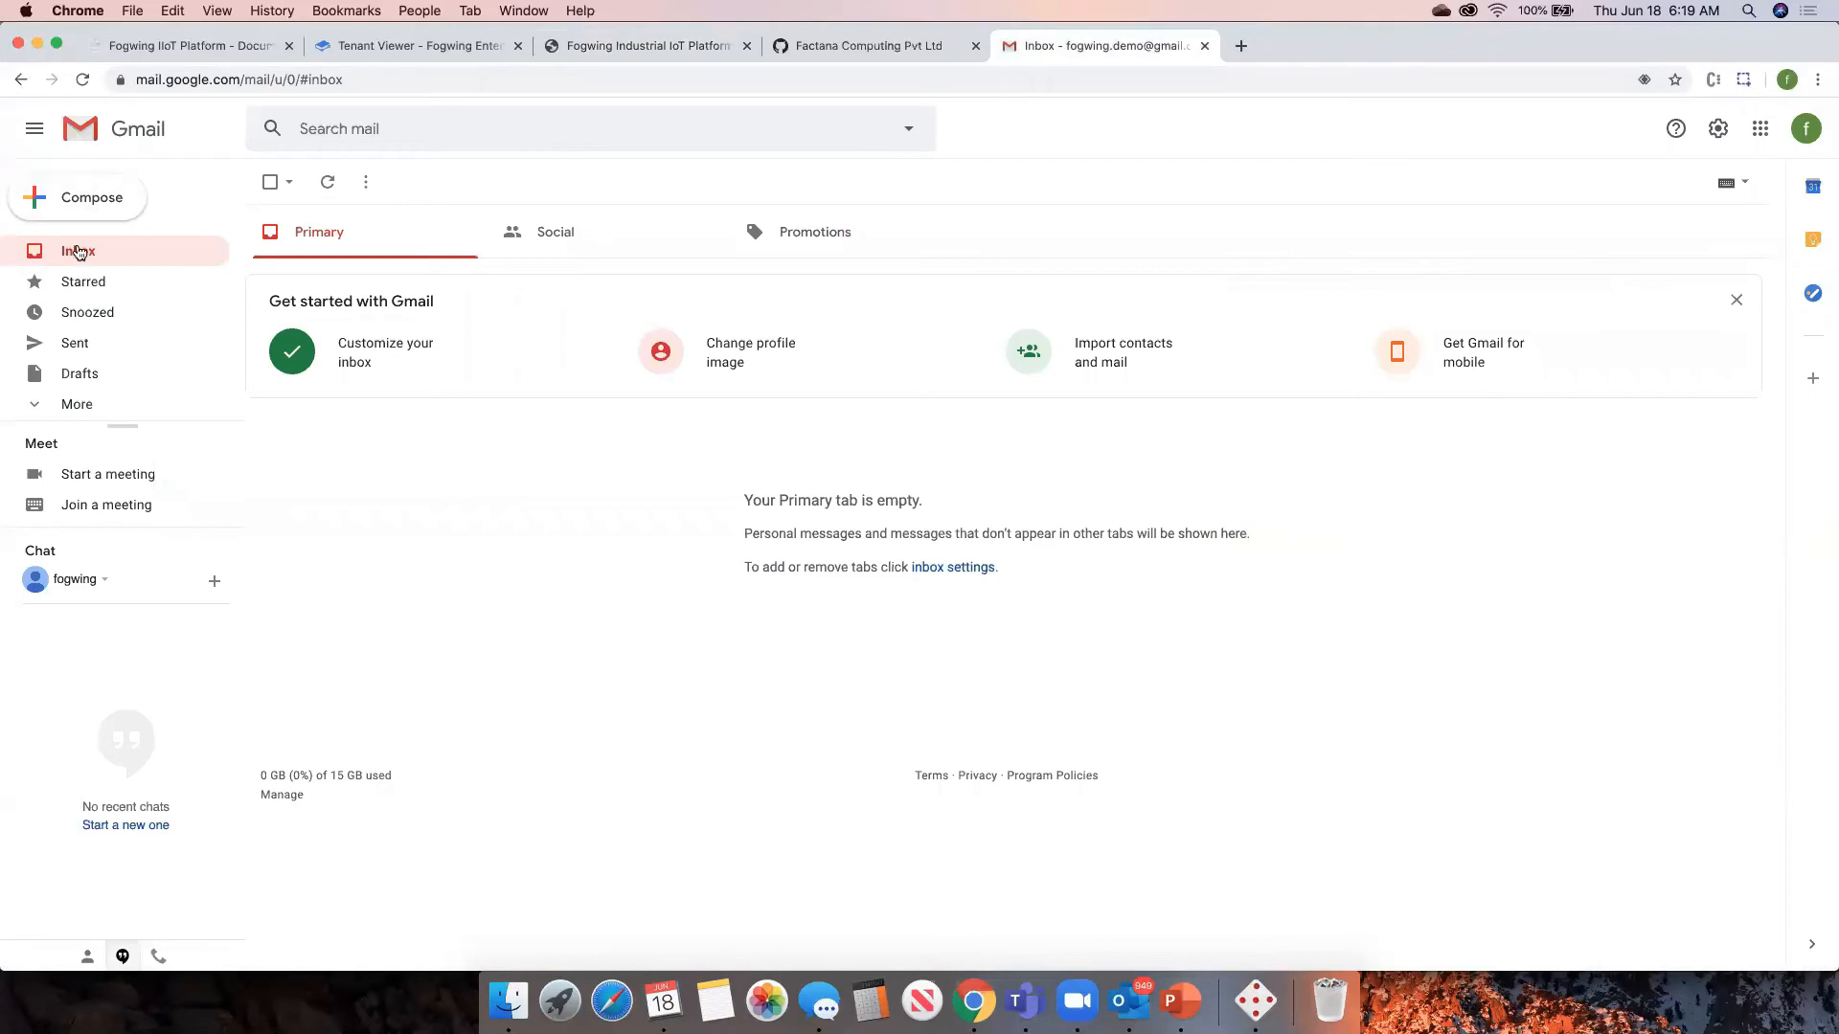
click(636, 46)
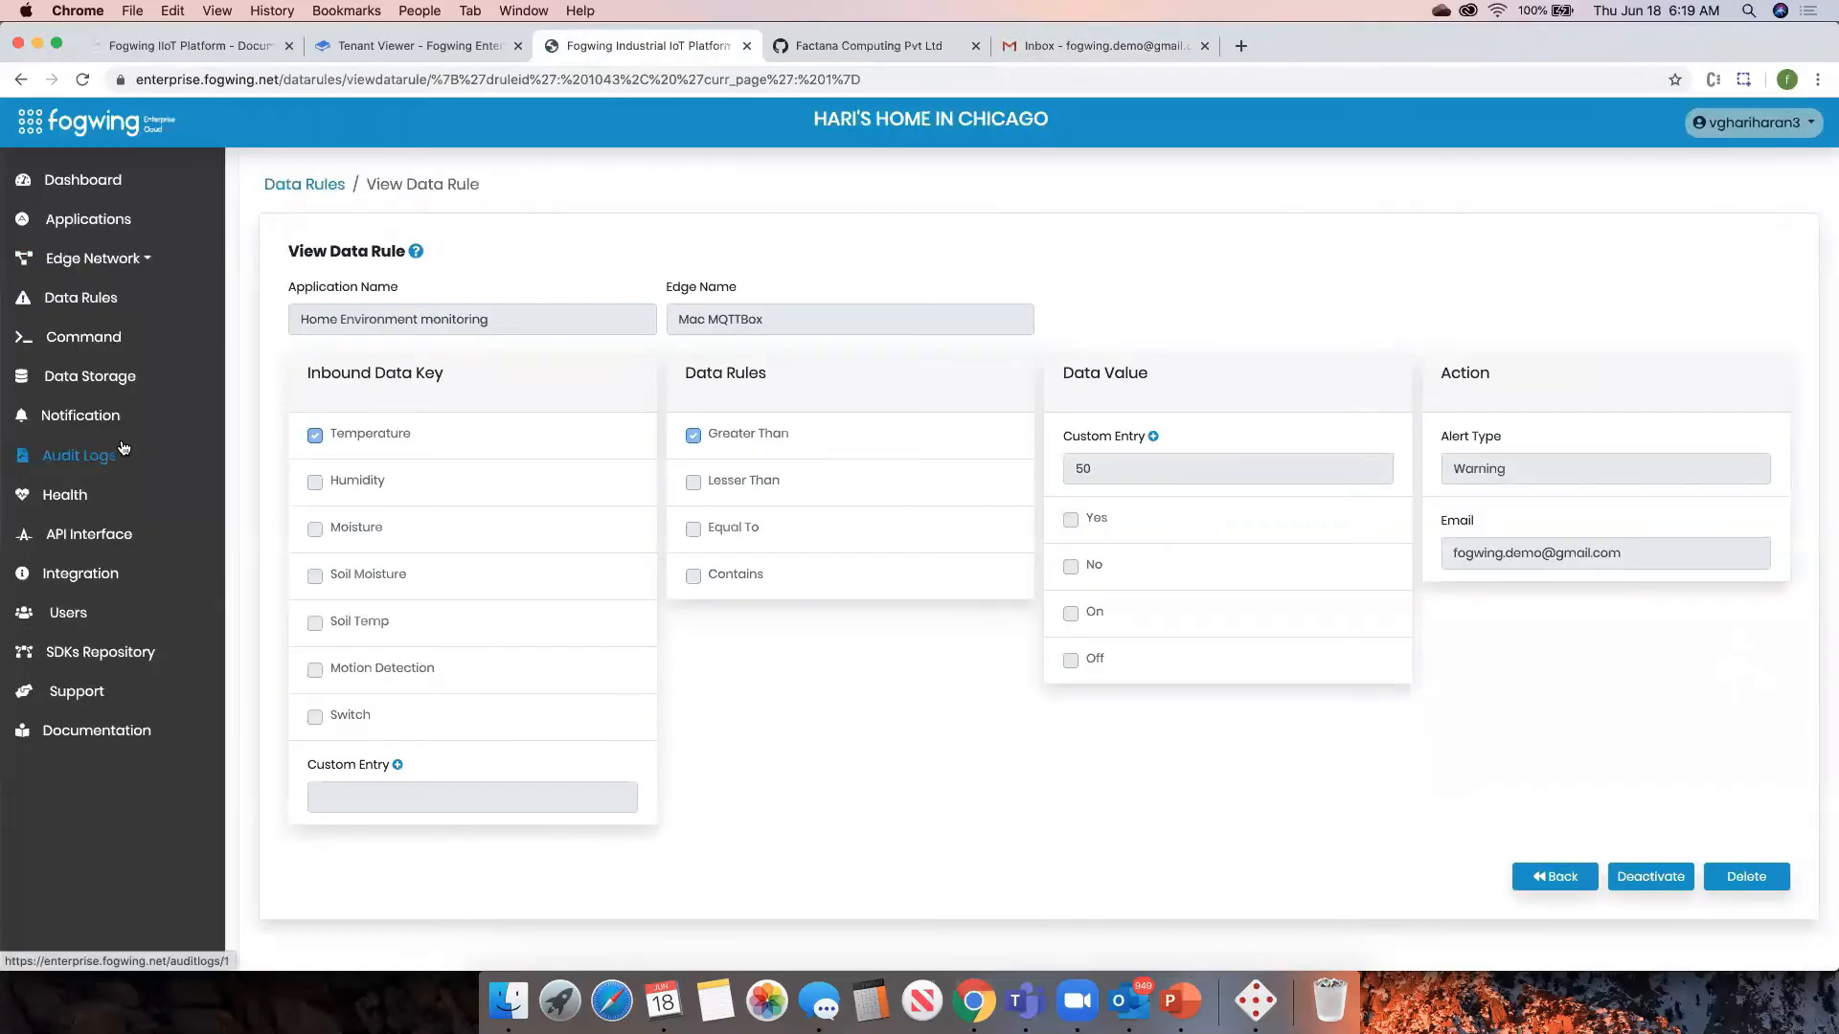
click(88, 378)
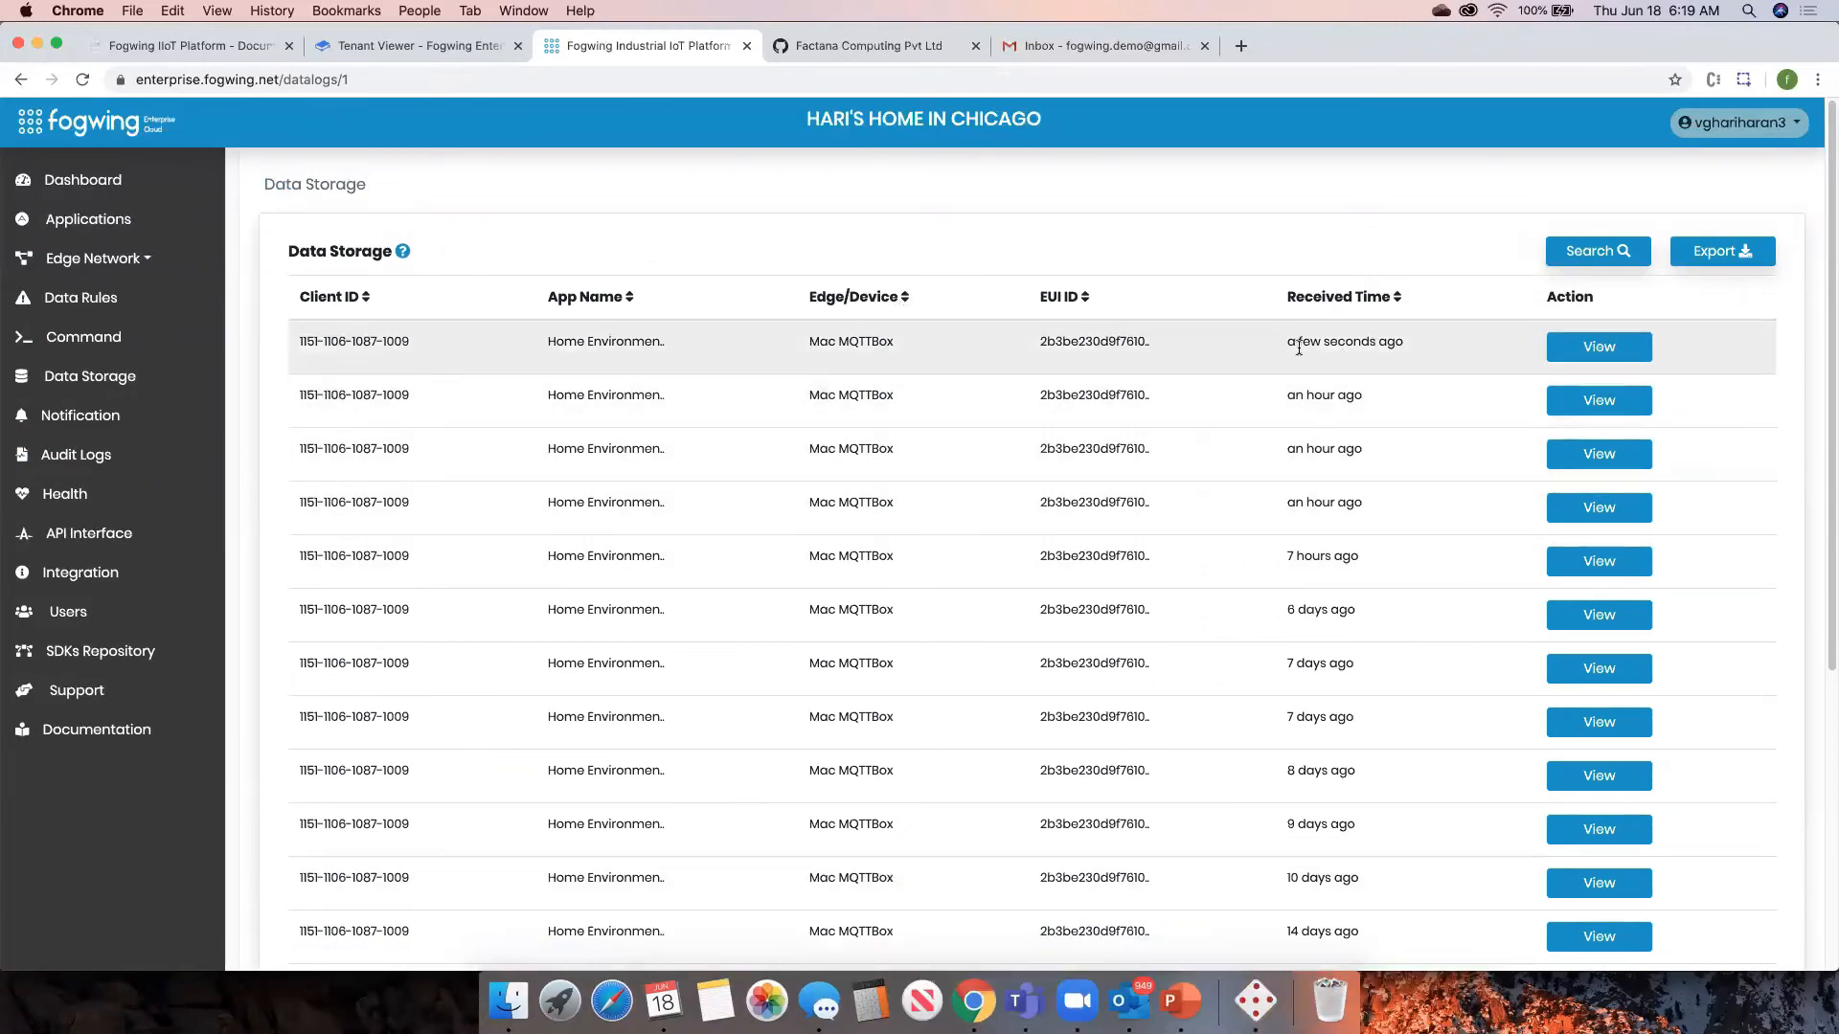
drag(1284, 339, 1396, 342)
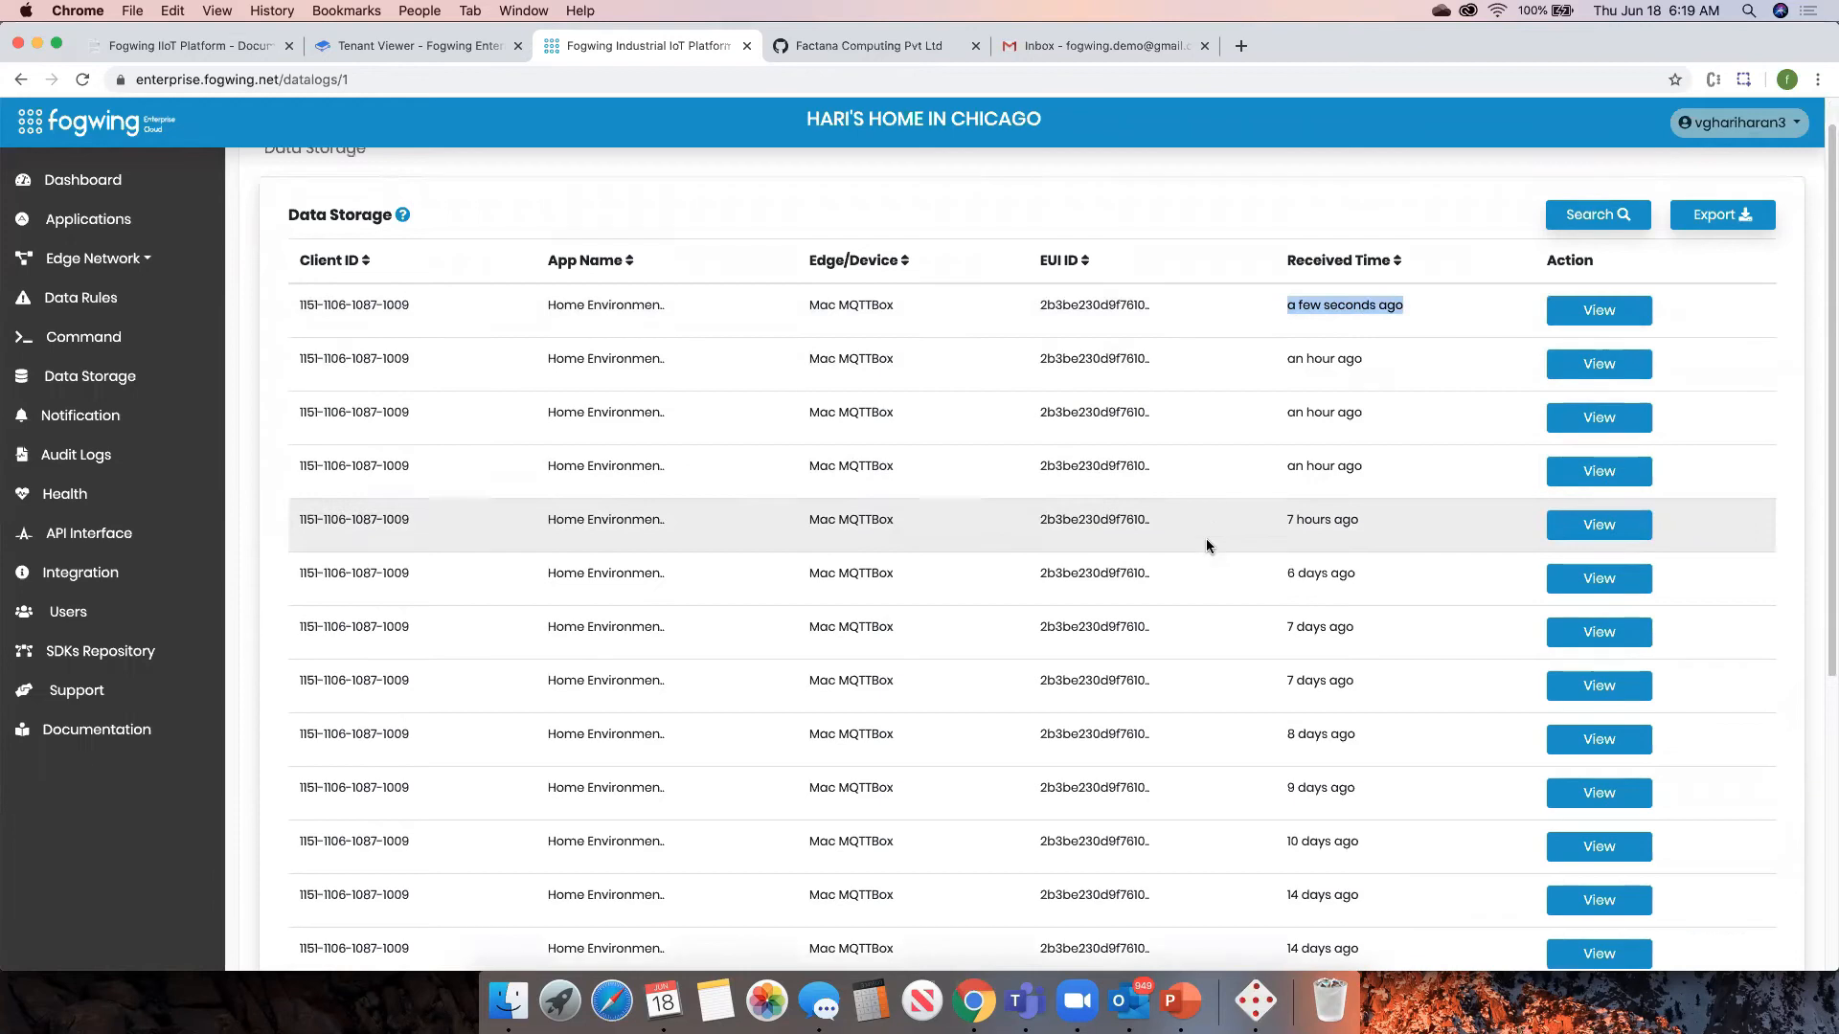
scroll(1205, 538, down, 5)
scroll(1232, 587, up, 5)
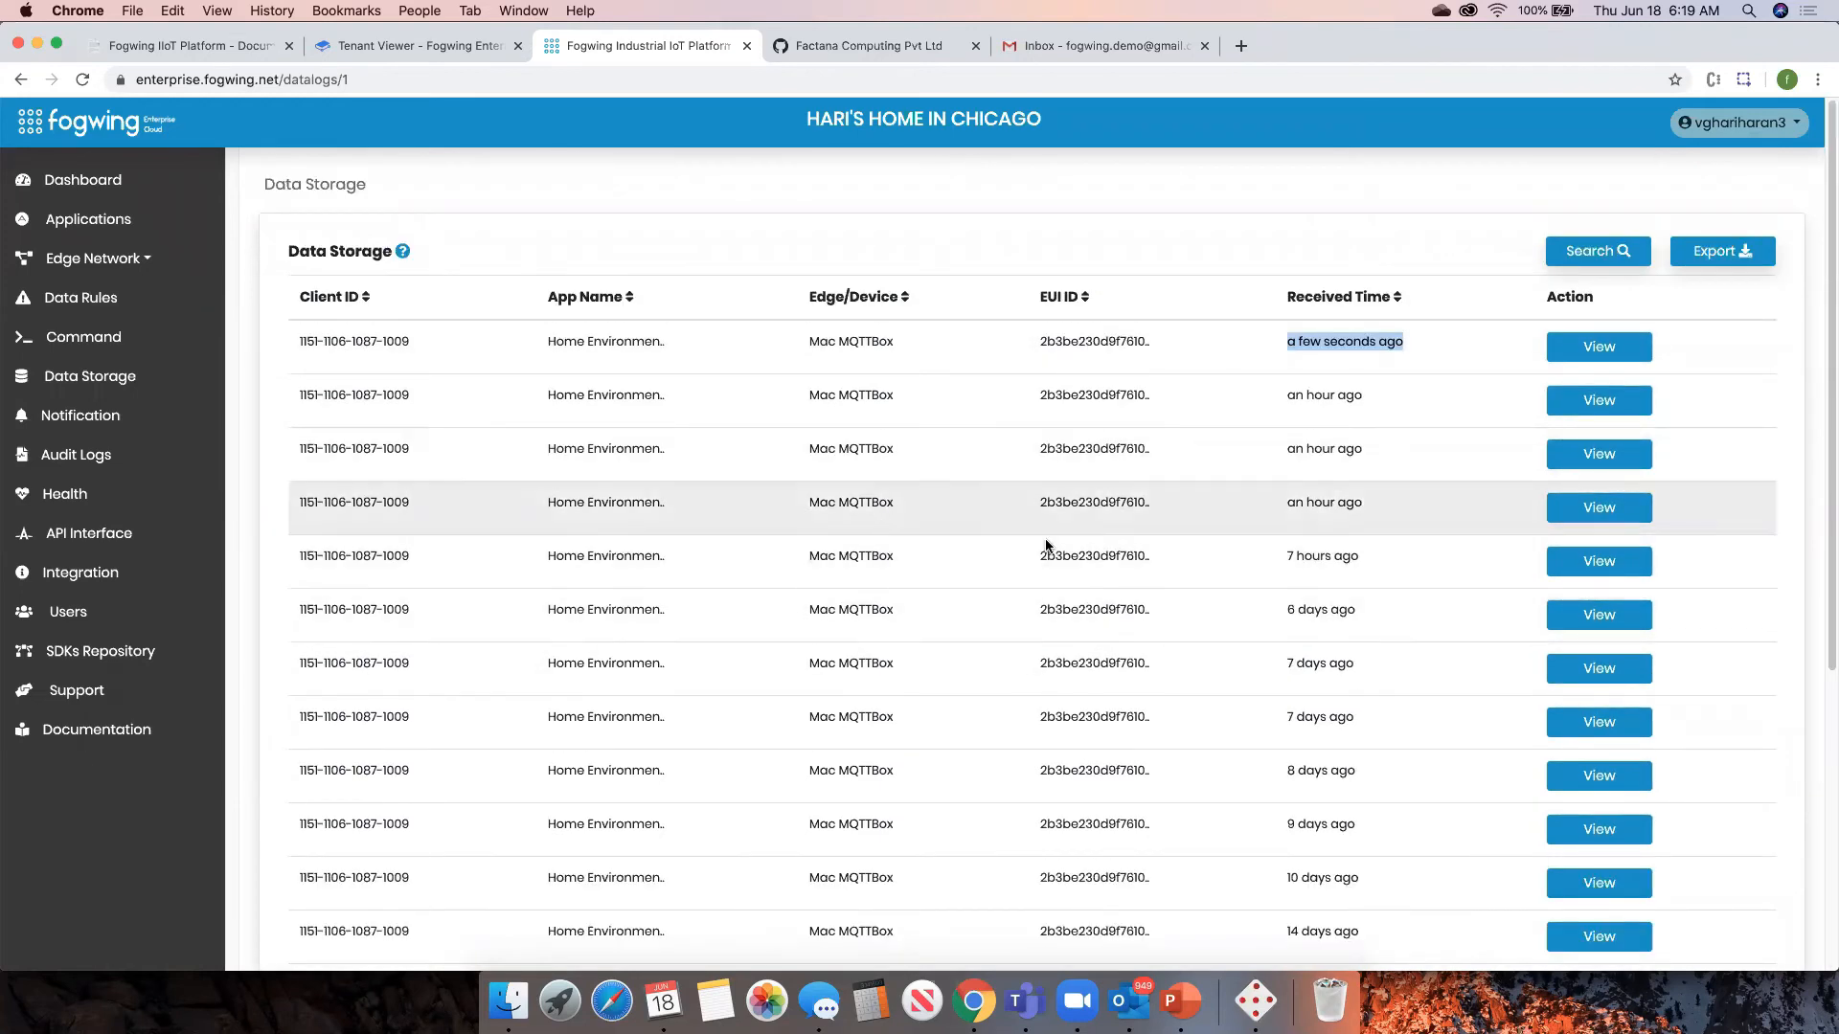
scroll(1047, 546, down, 5)
scroll(1008, 383, up, 5)
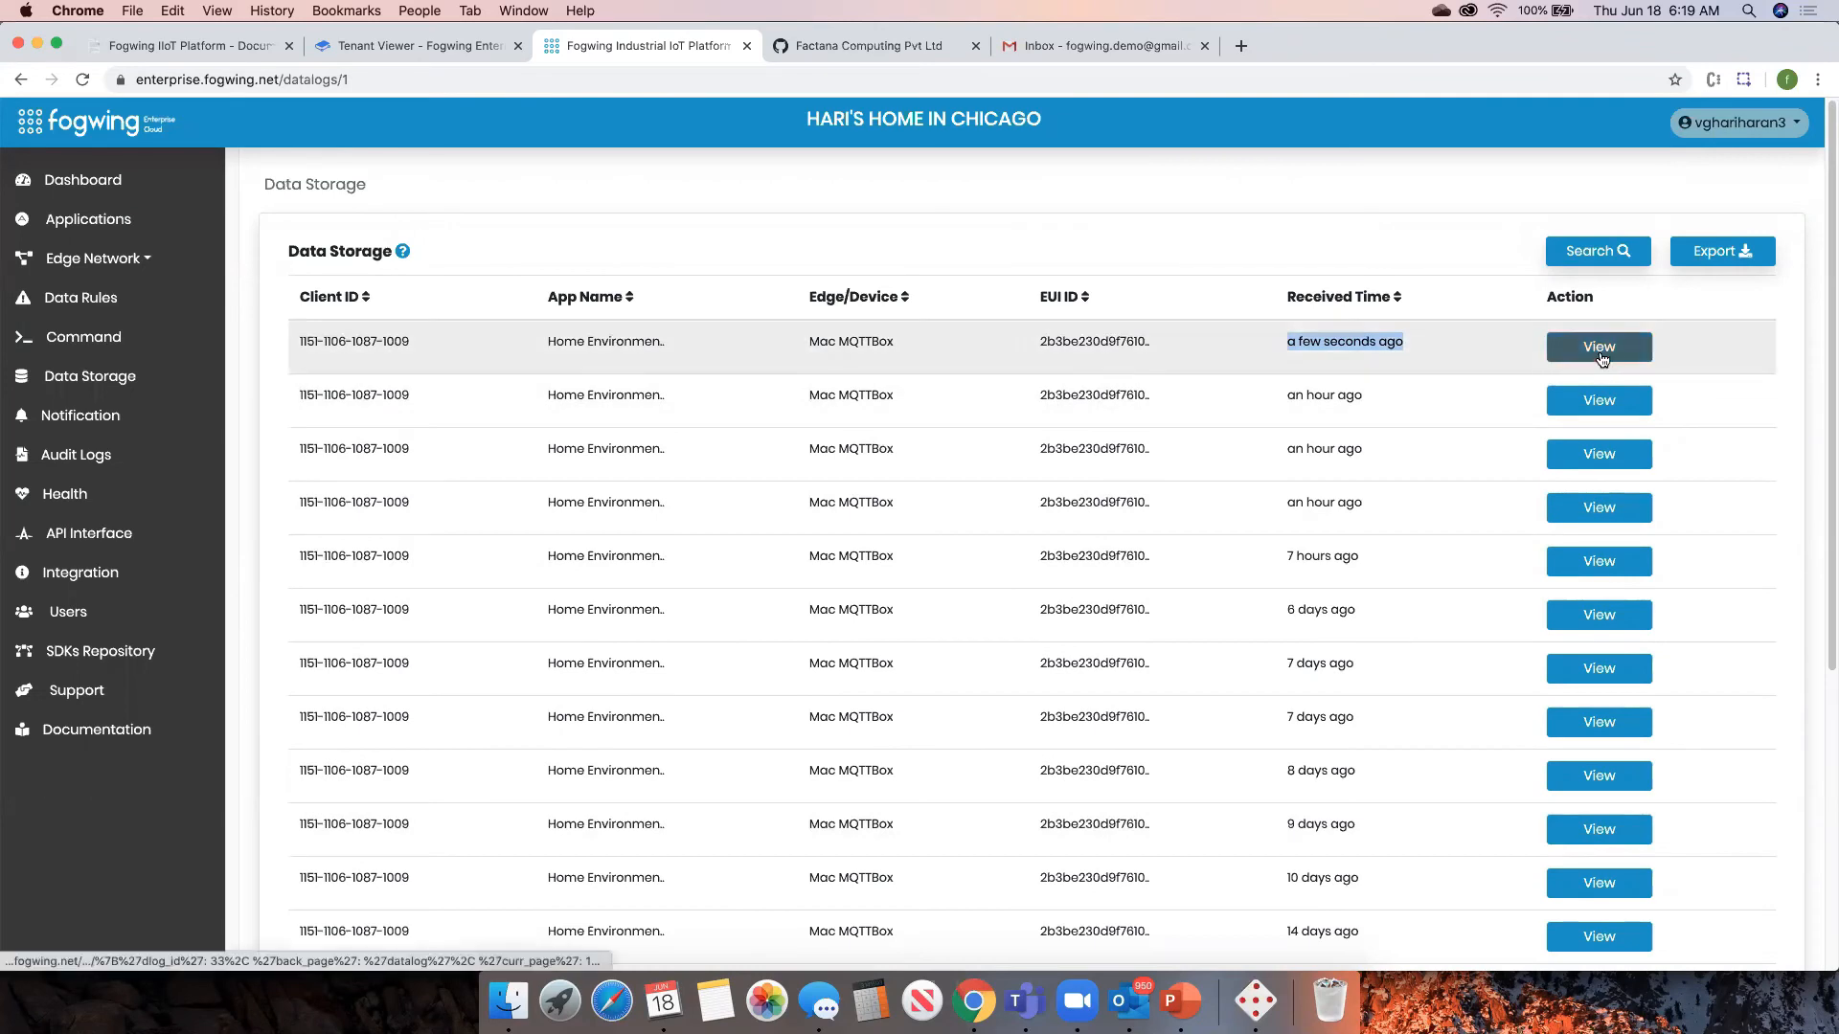
click(1292, 343)
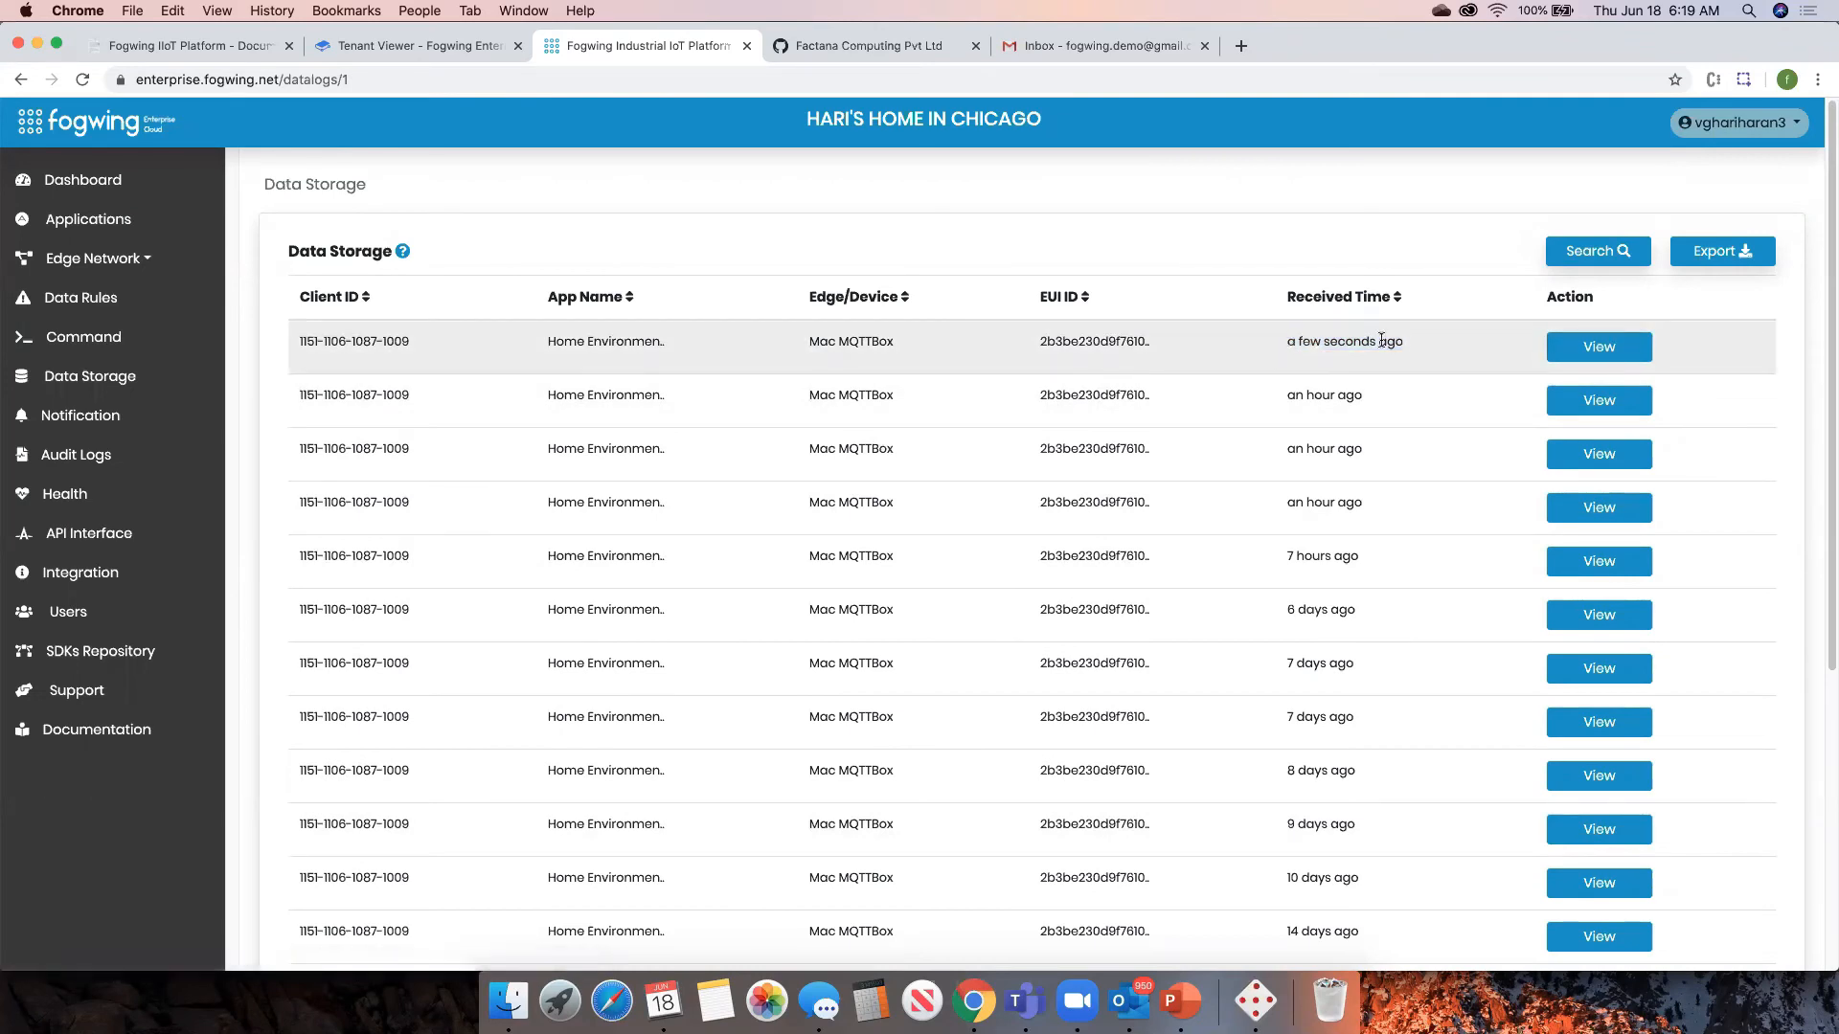
click(1591, 349)
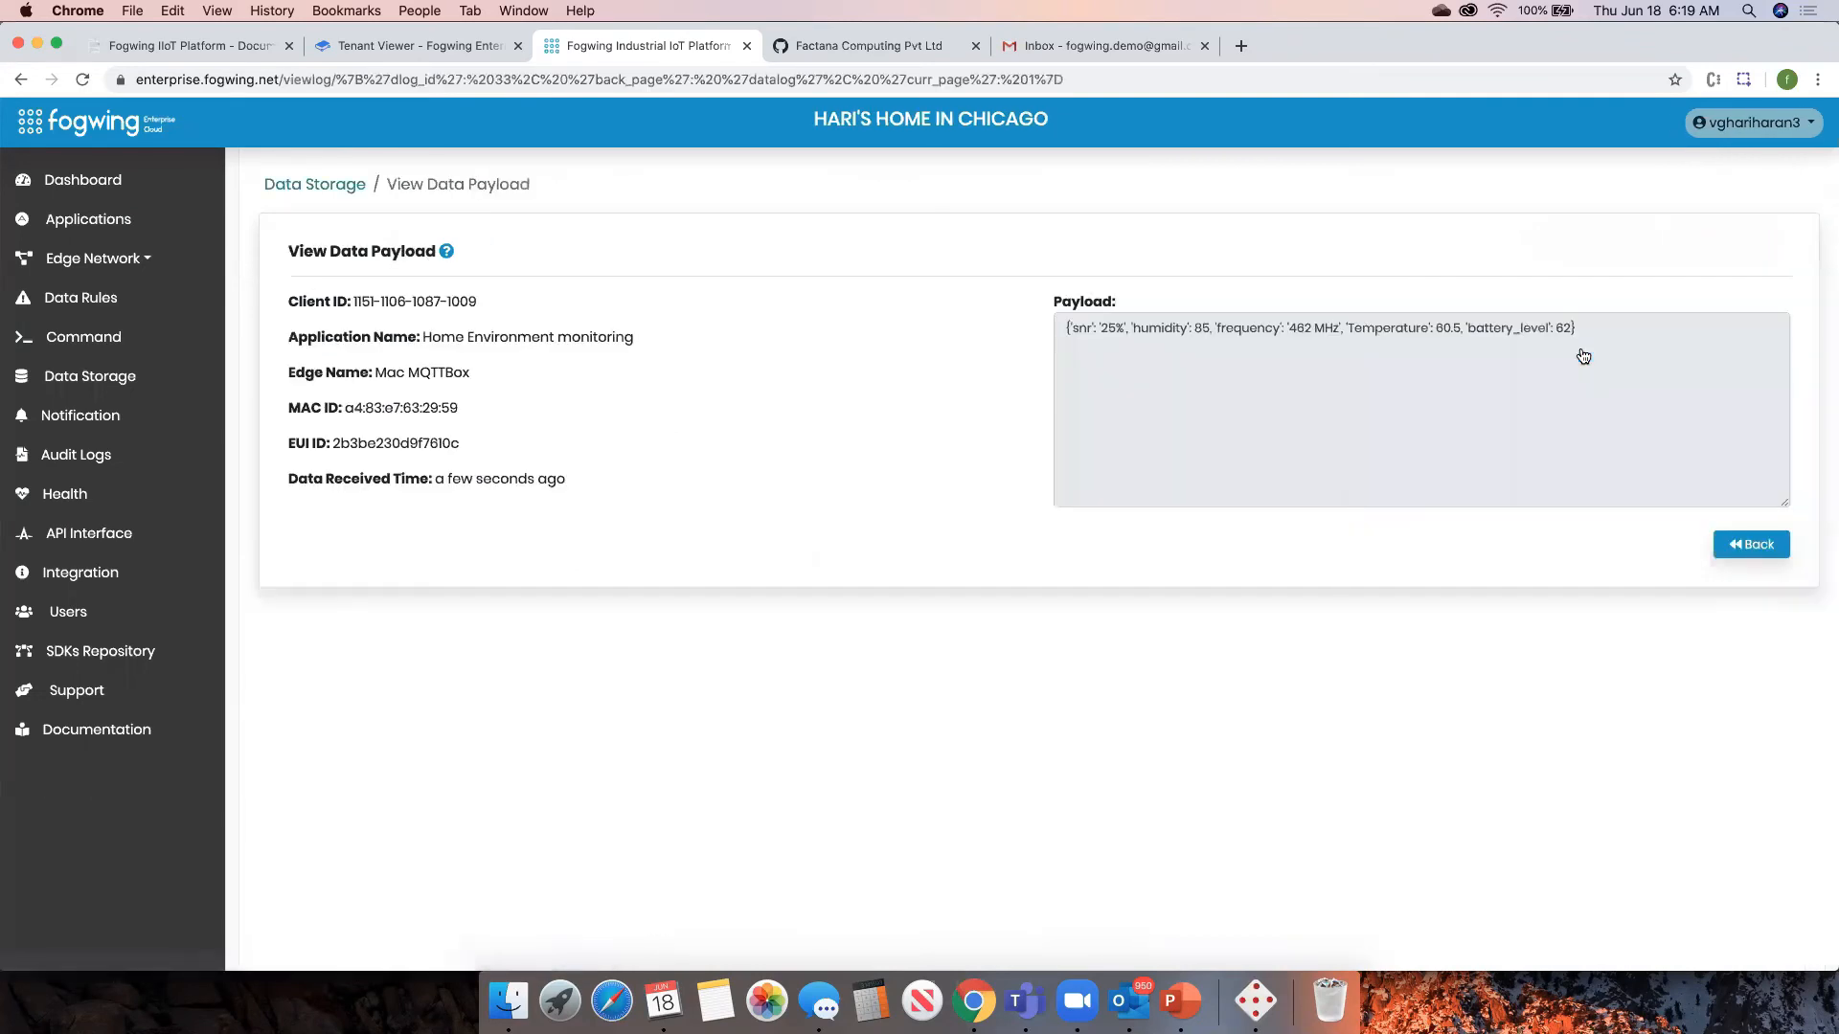
double_click(1437, 326)
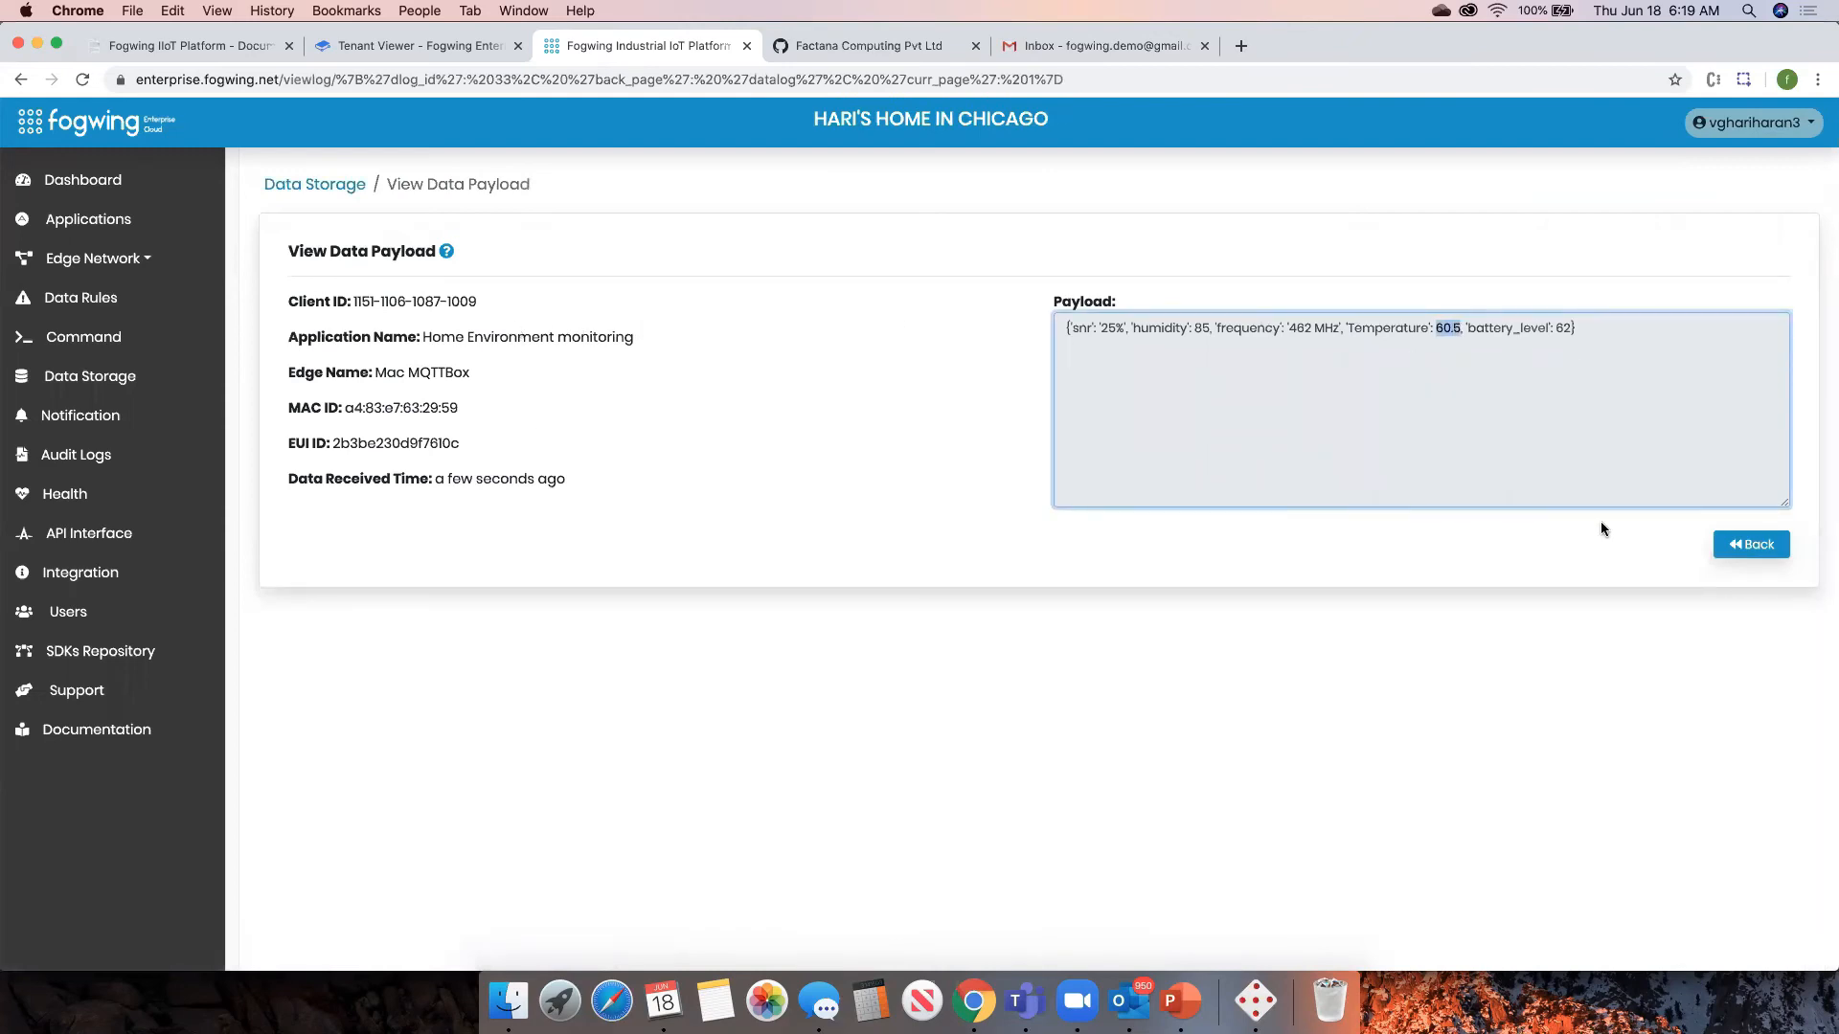
click(1748, 546)
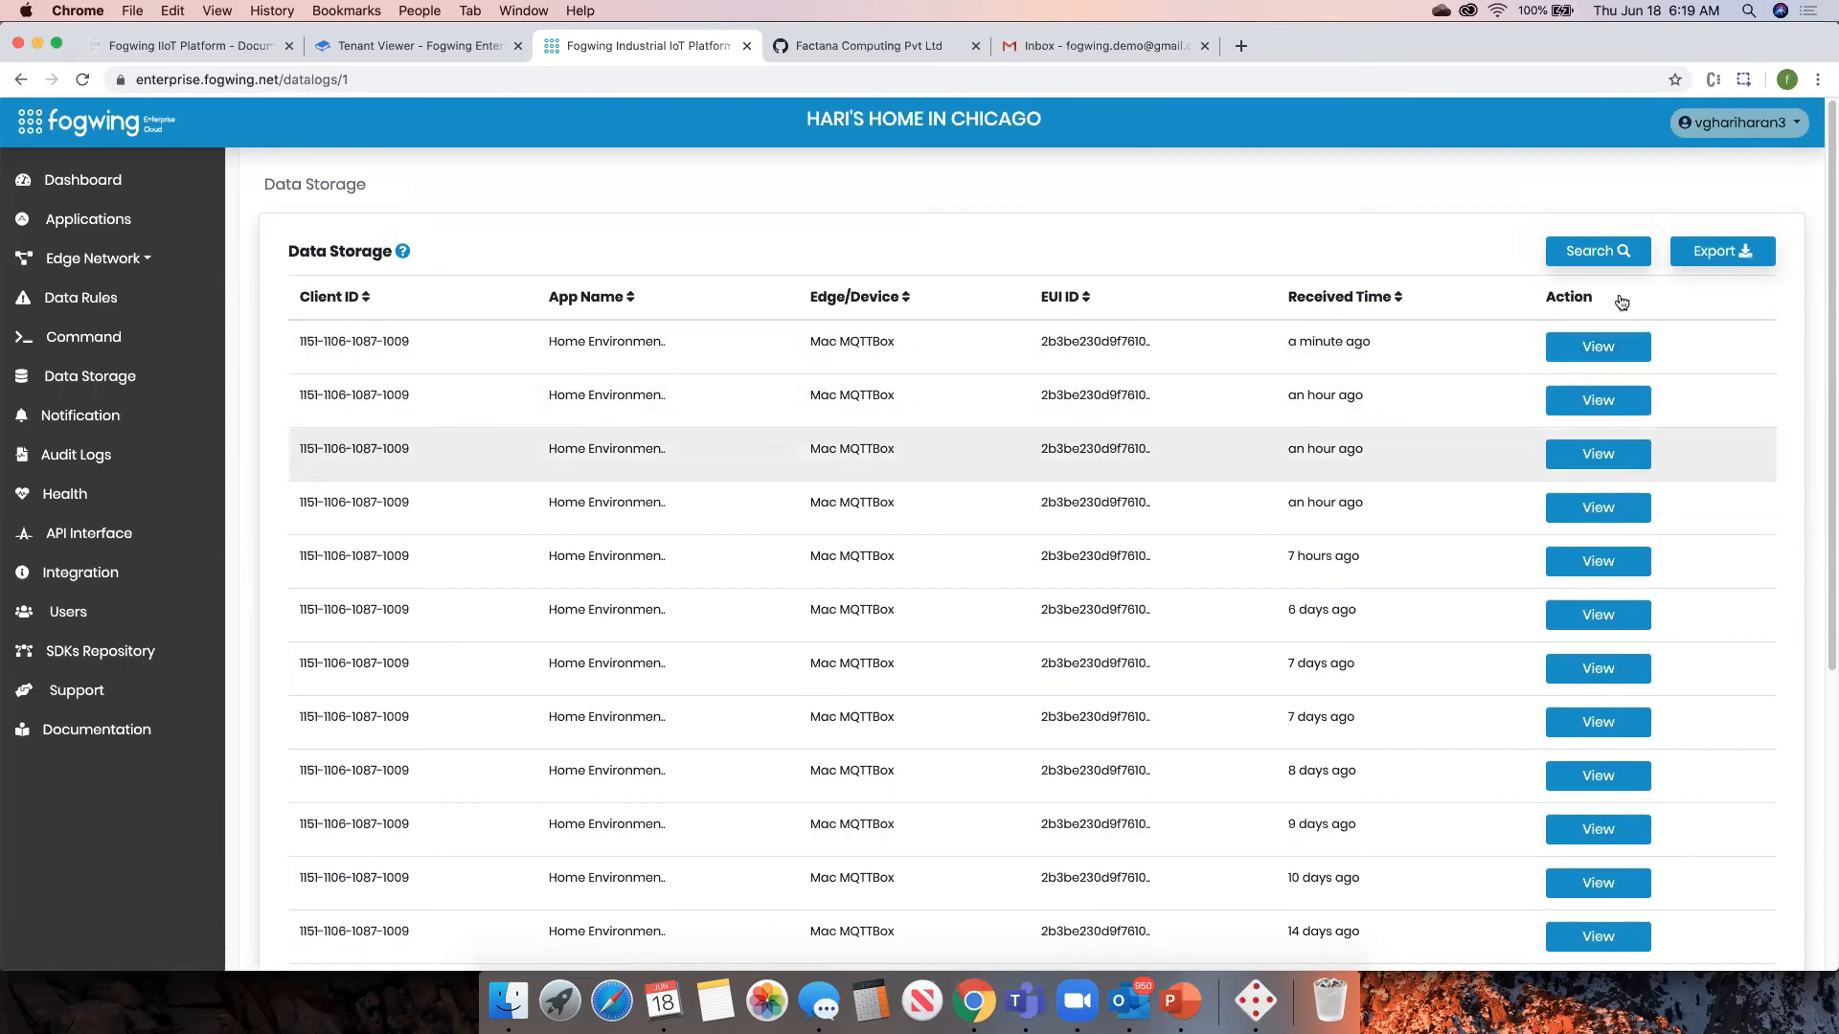
click(1585, 252)
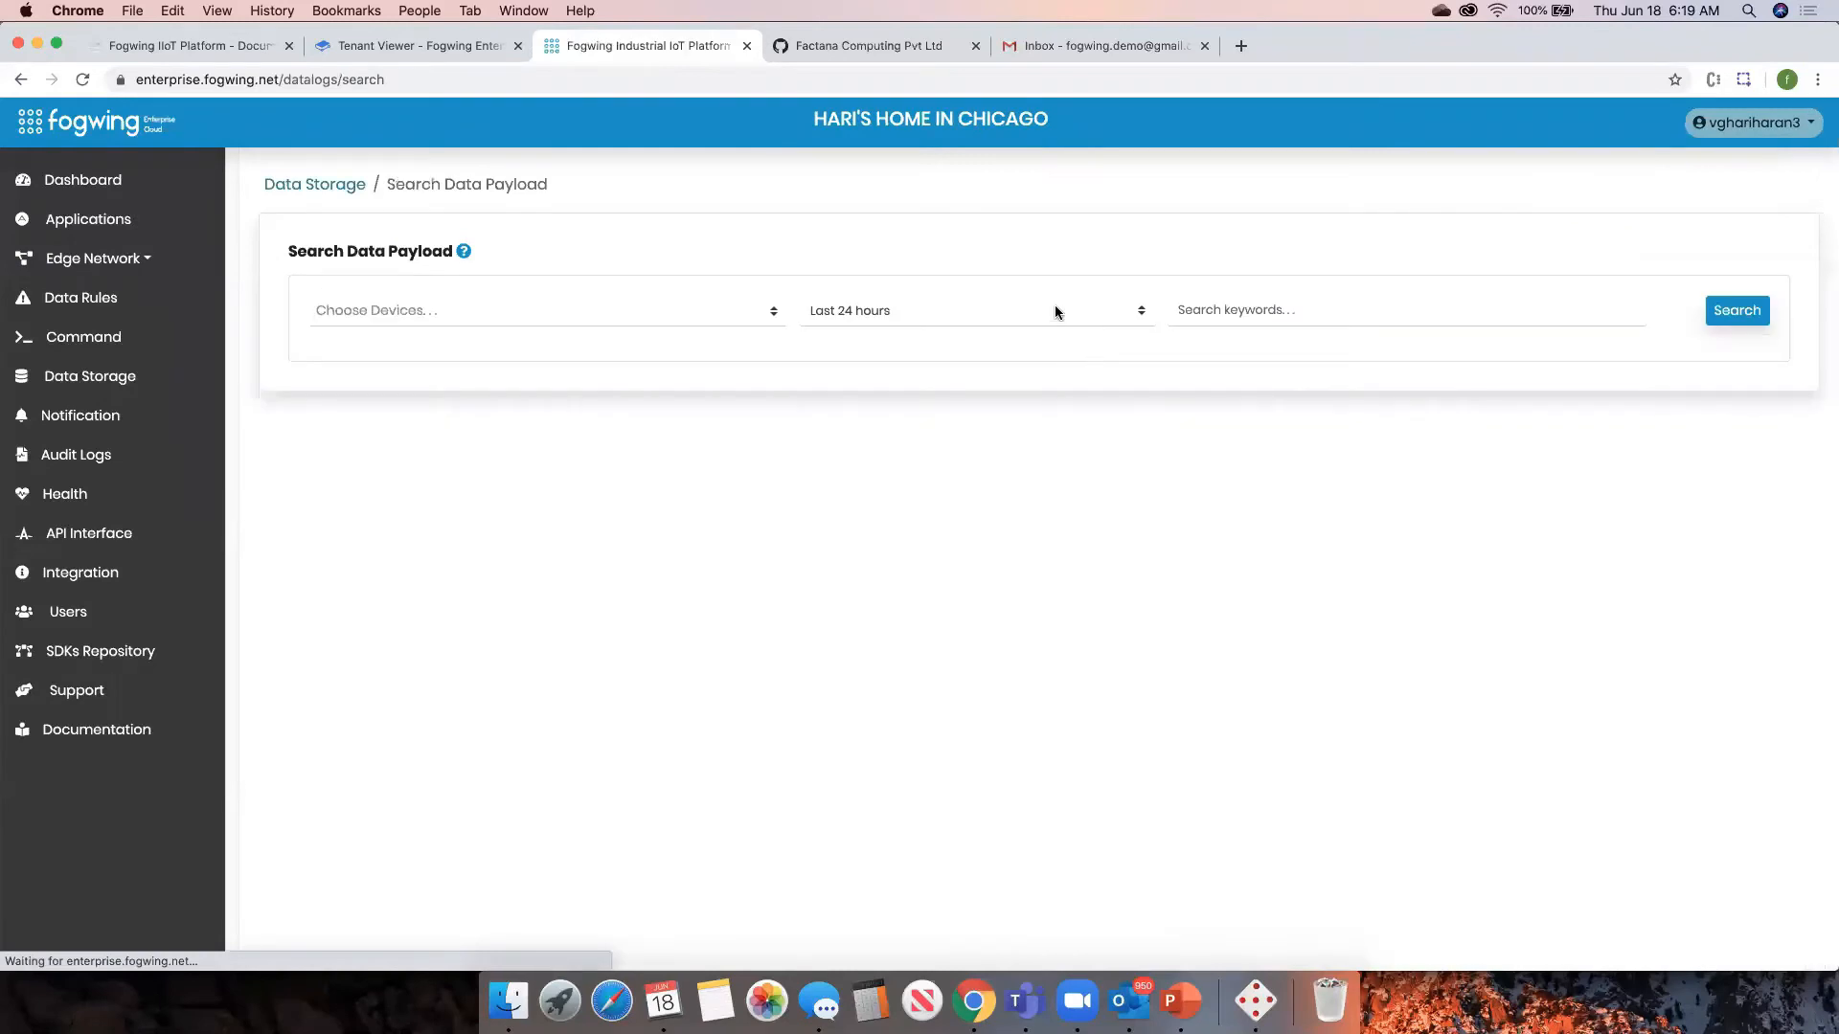
click(556, 323)
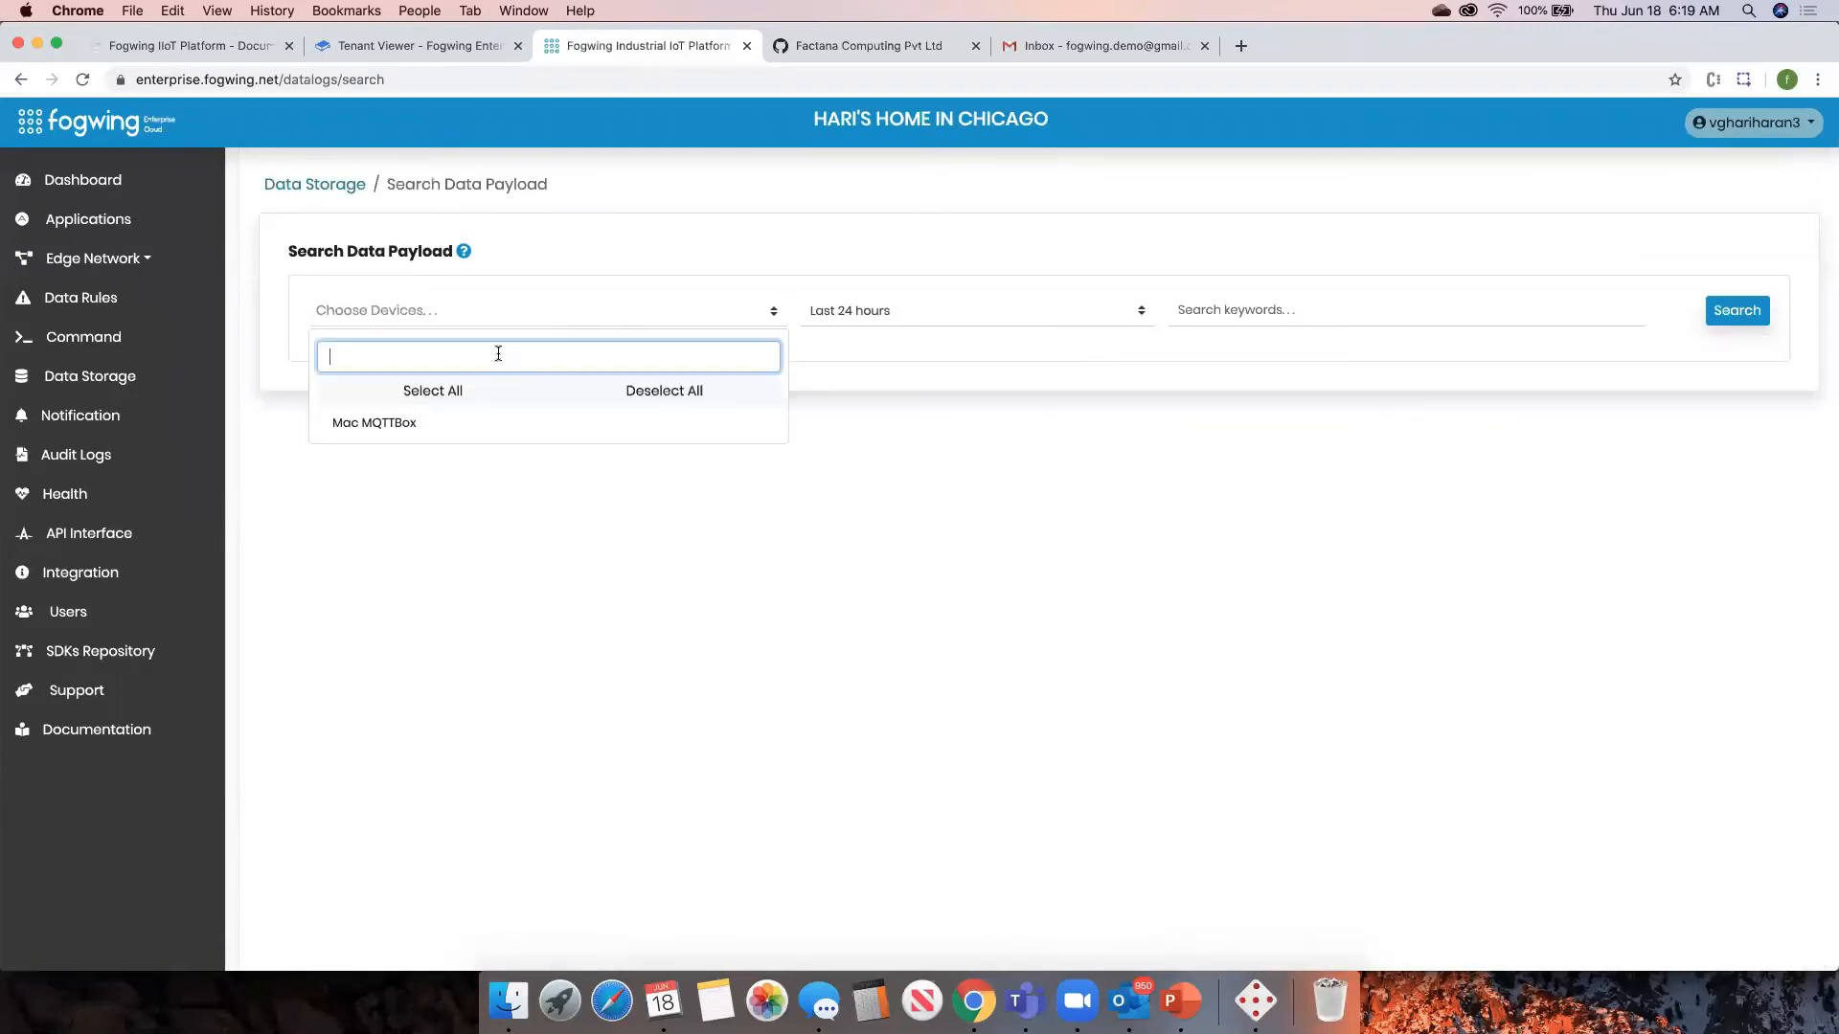
click(397, 424)
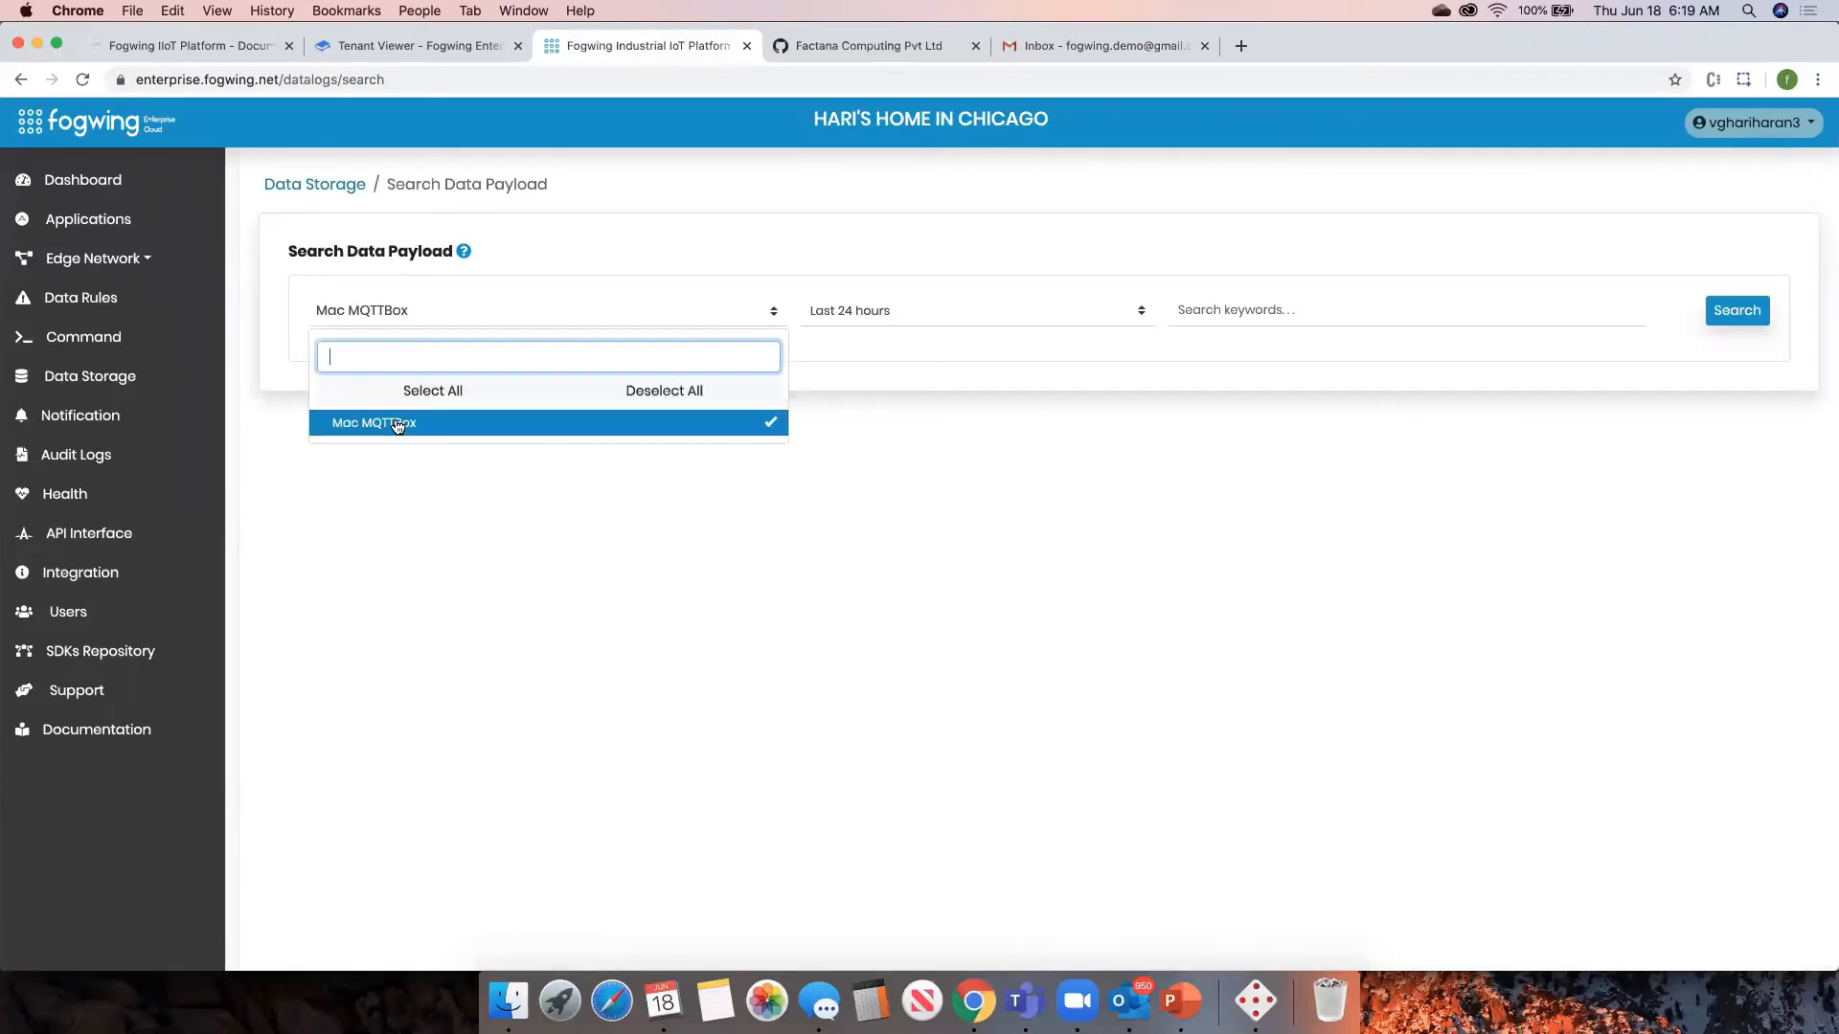
click(941, 381)
click(926, 318)
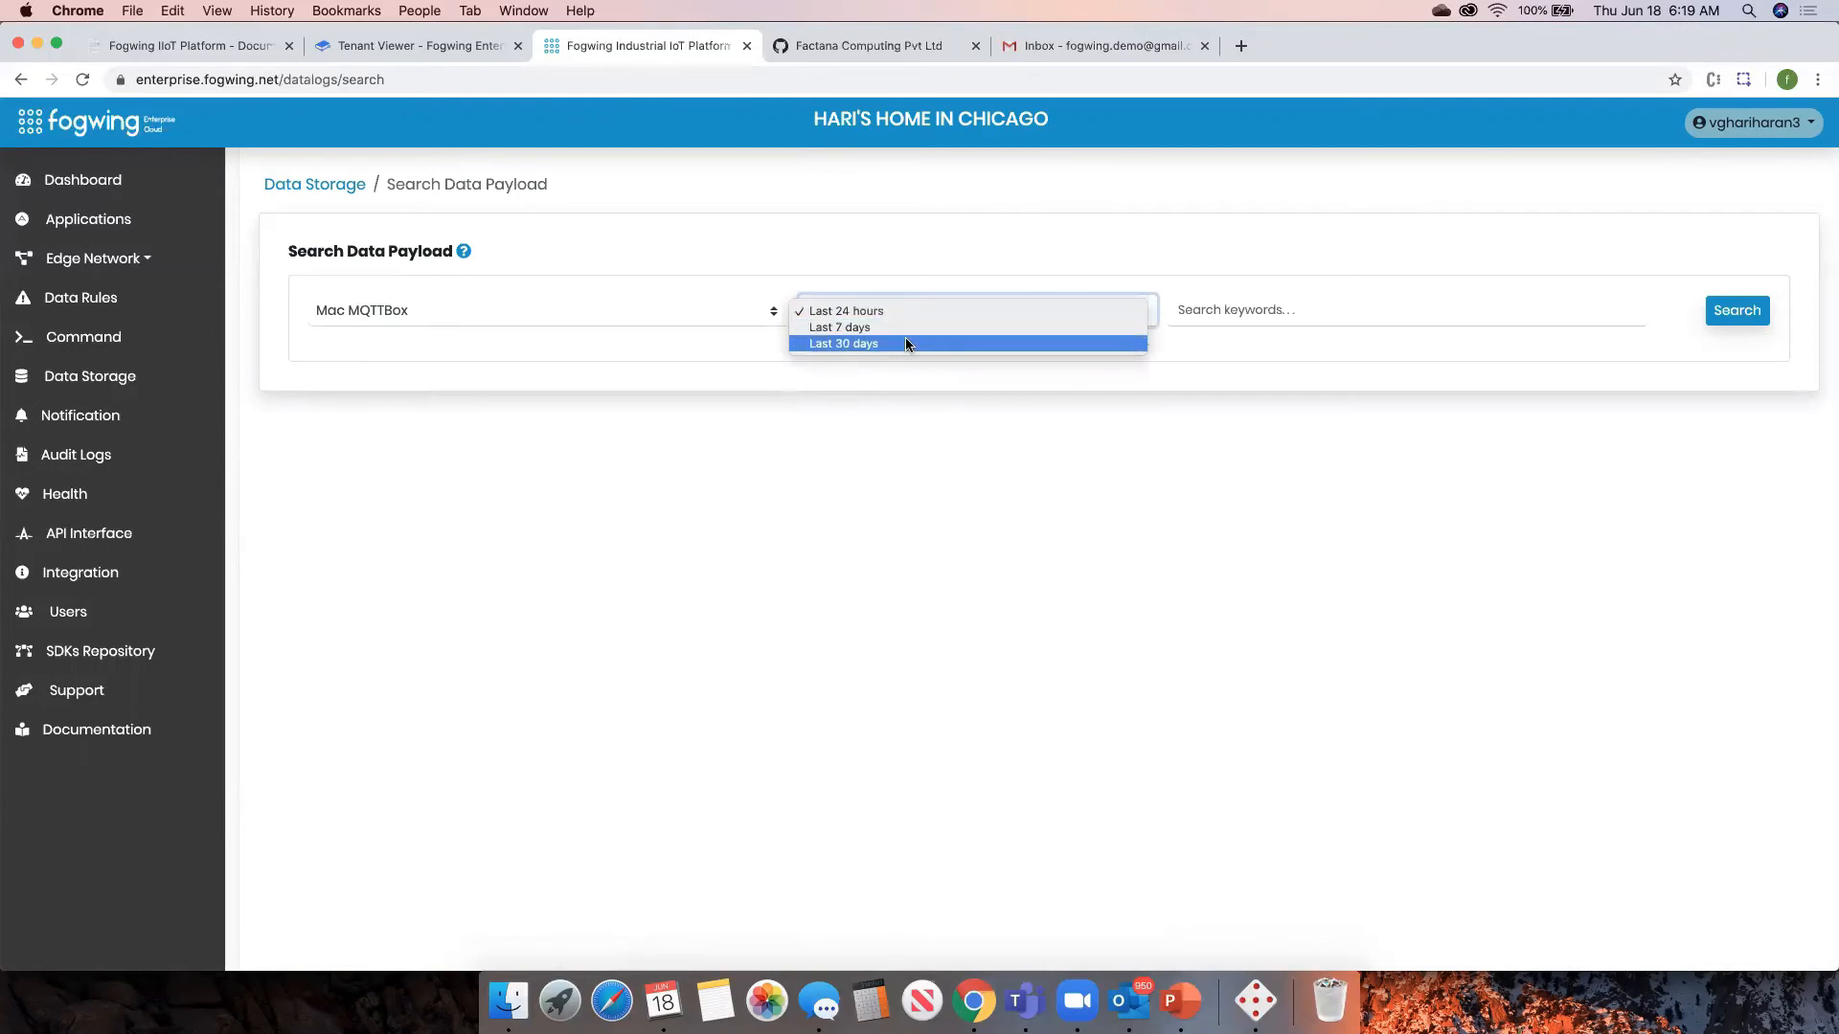
click(910, 310)
click(1170, 315)
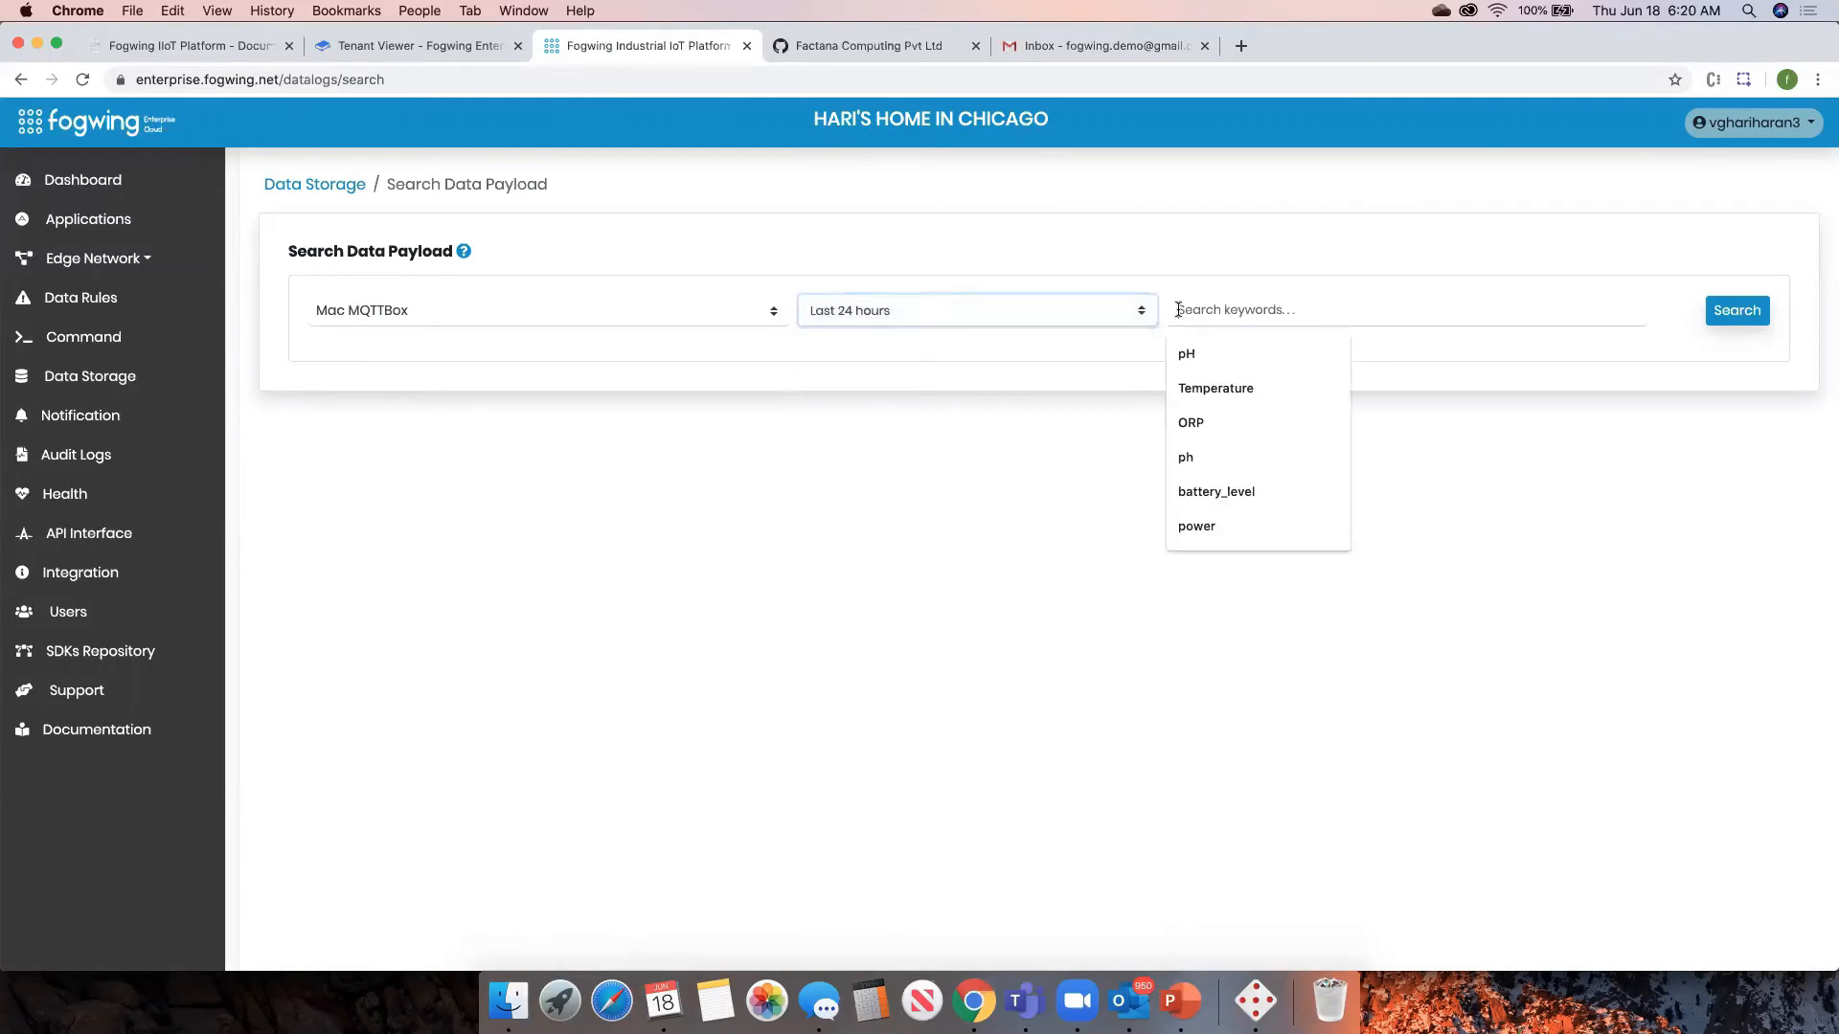
click(1209, 383)
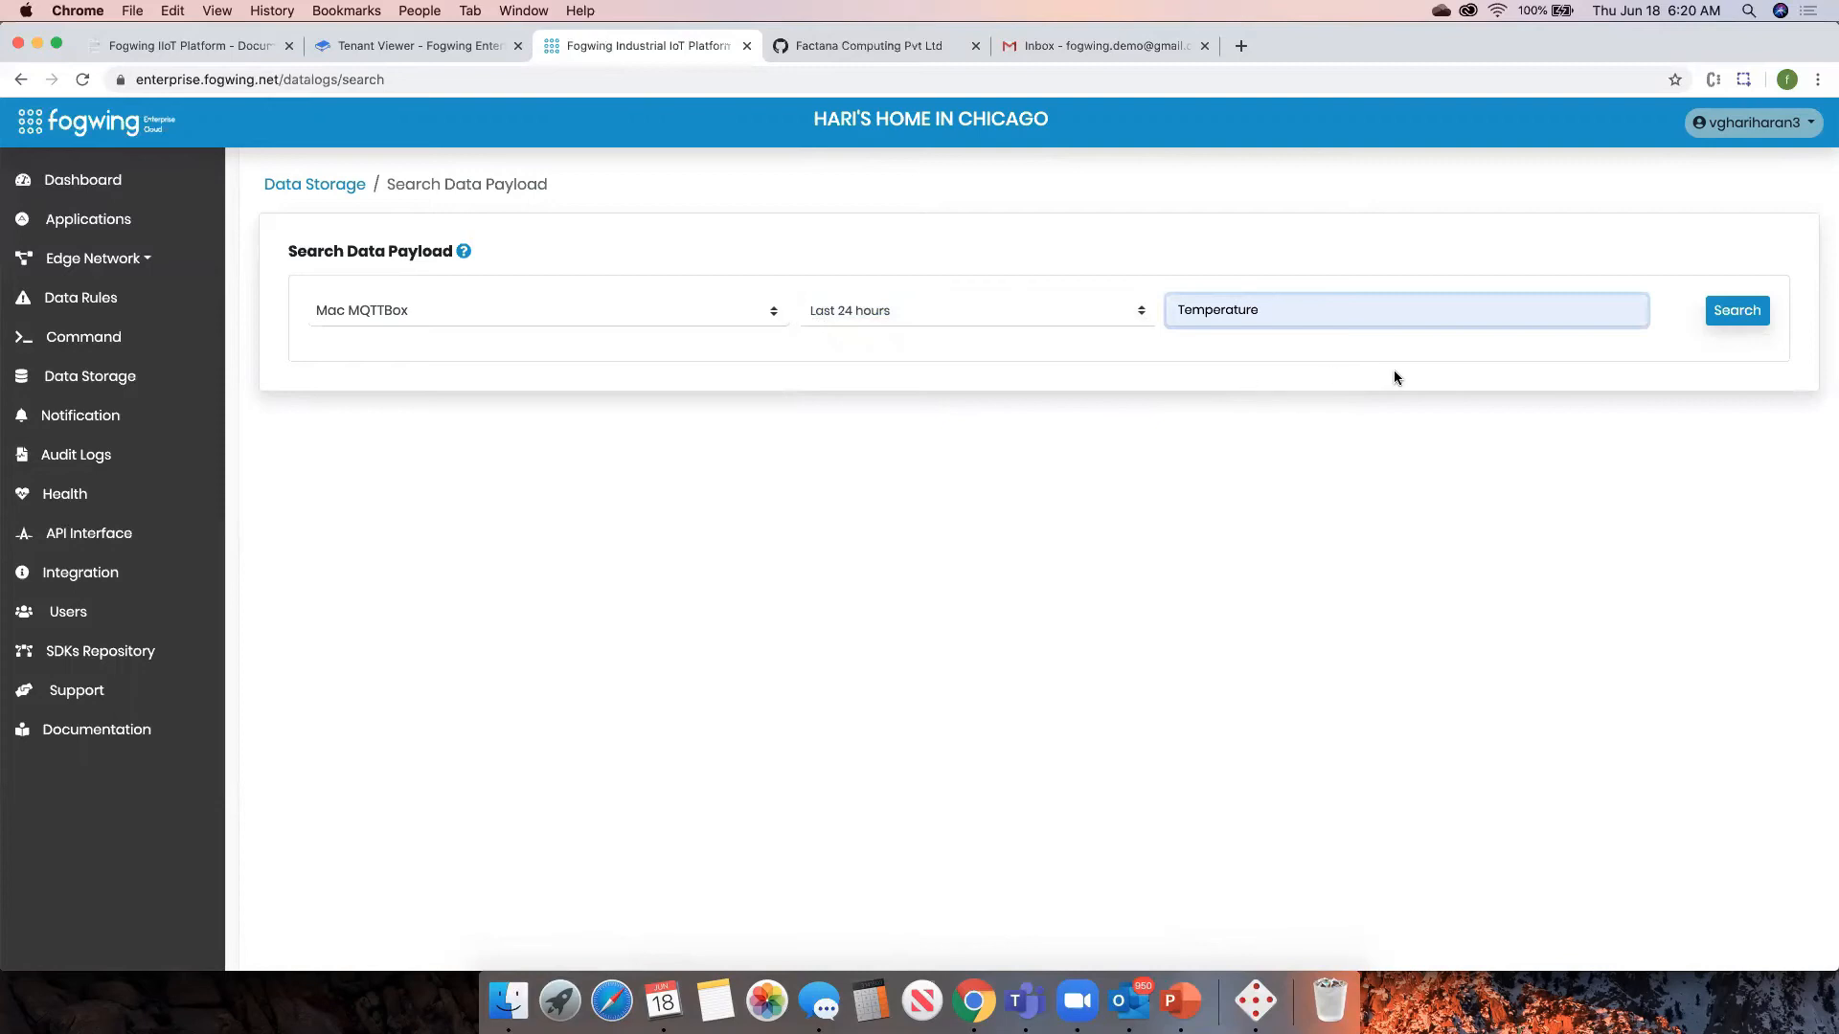
click(1727, 320)
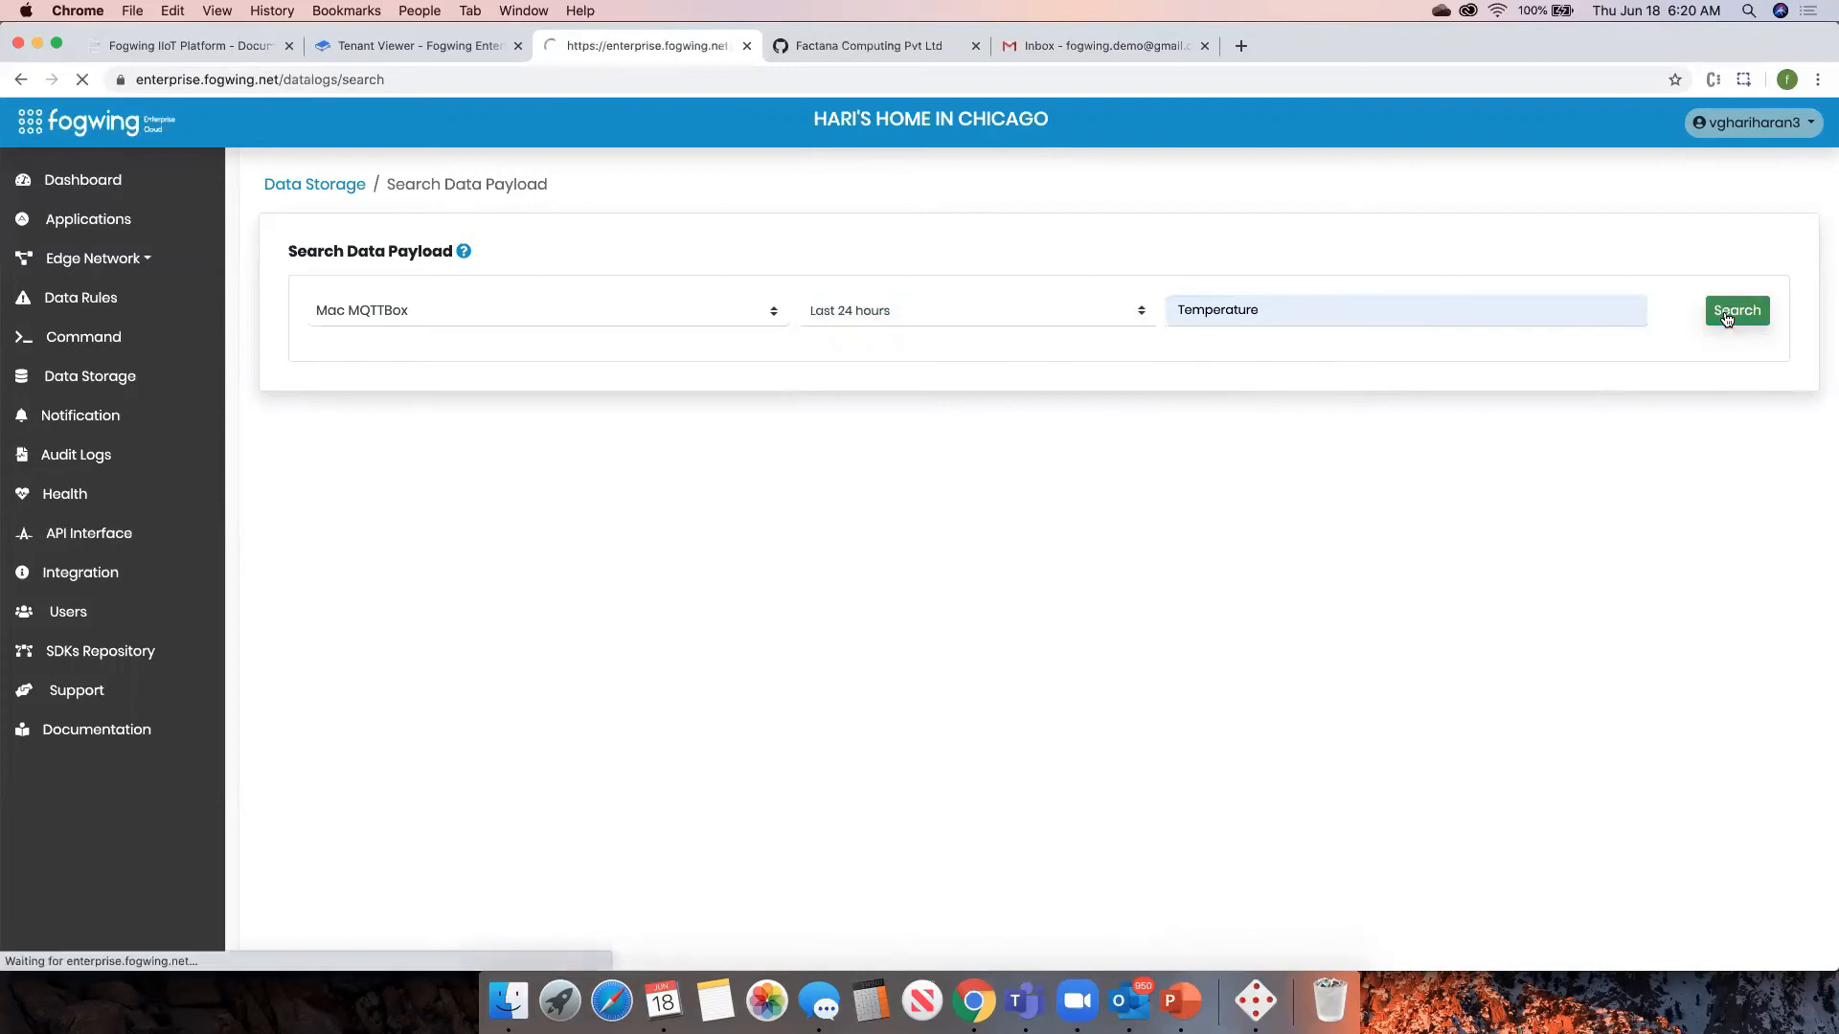
scroll(911, 456, down, 2)
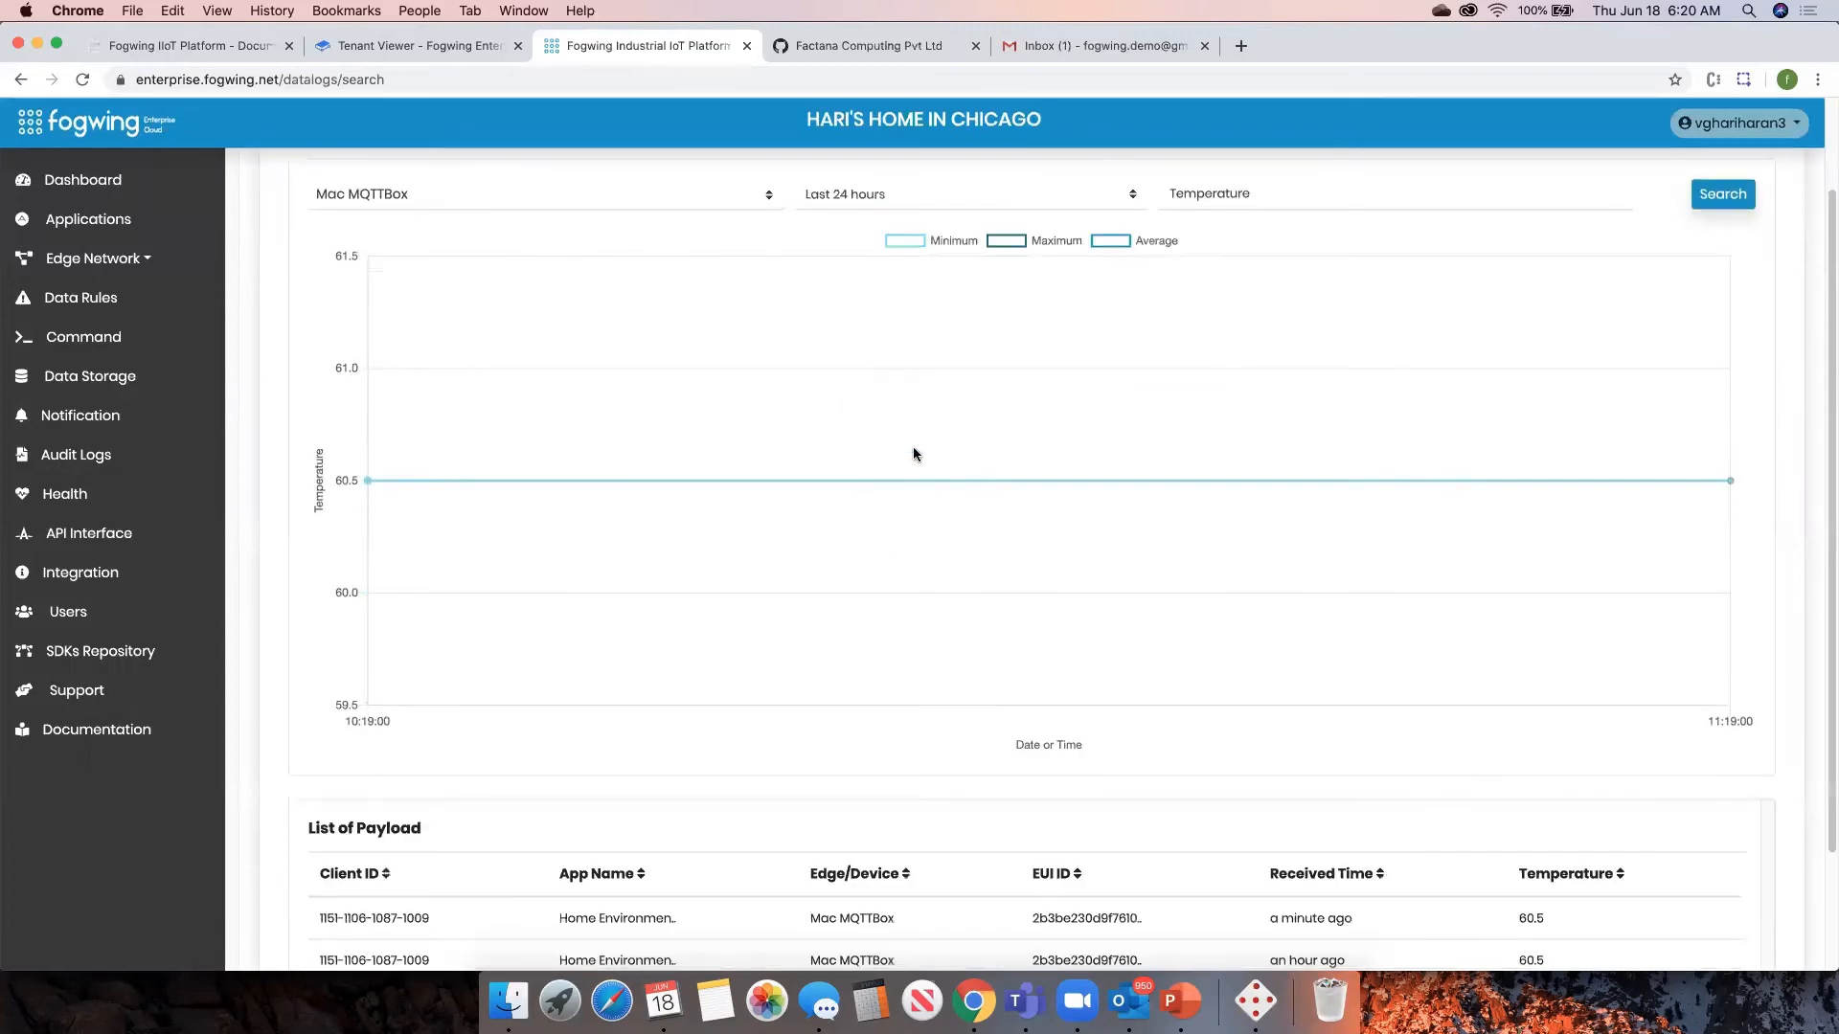
scroll(1001, 472, up, 2)
click(871, 313)
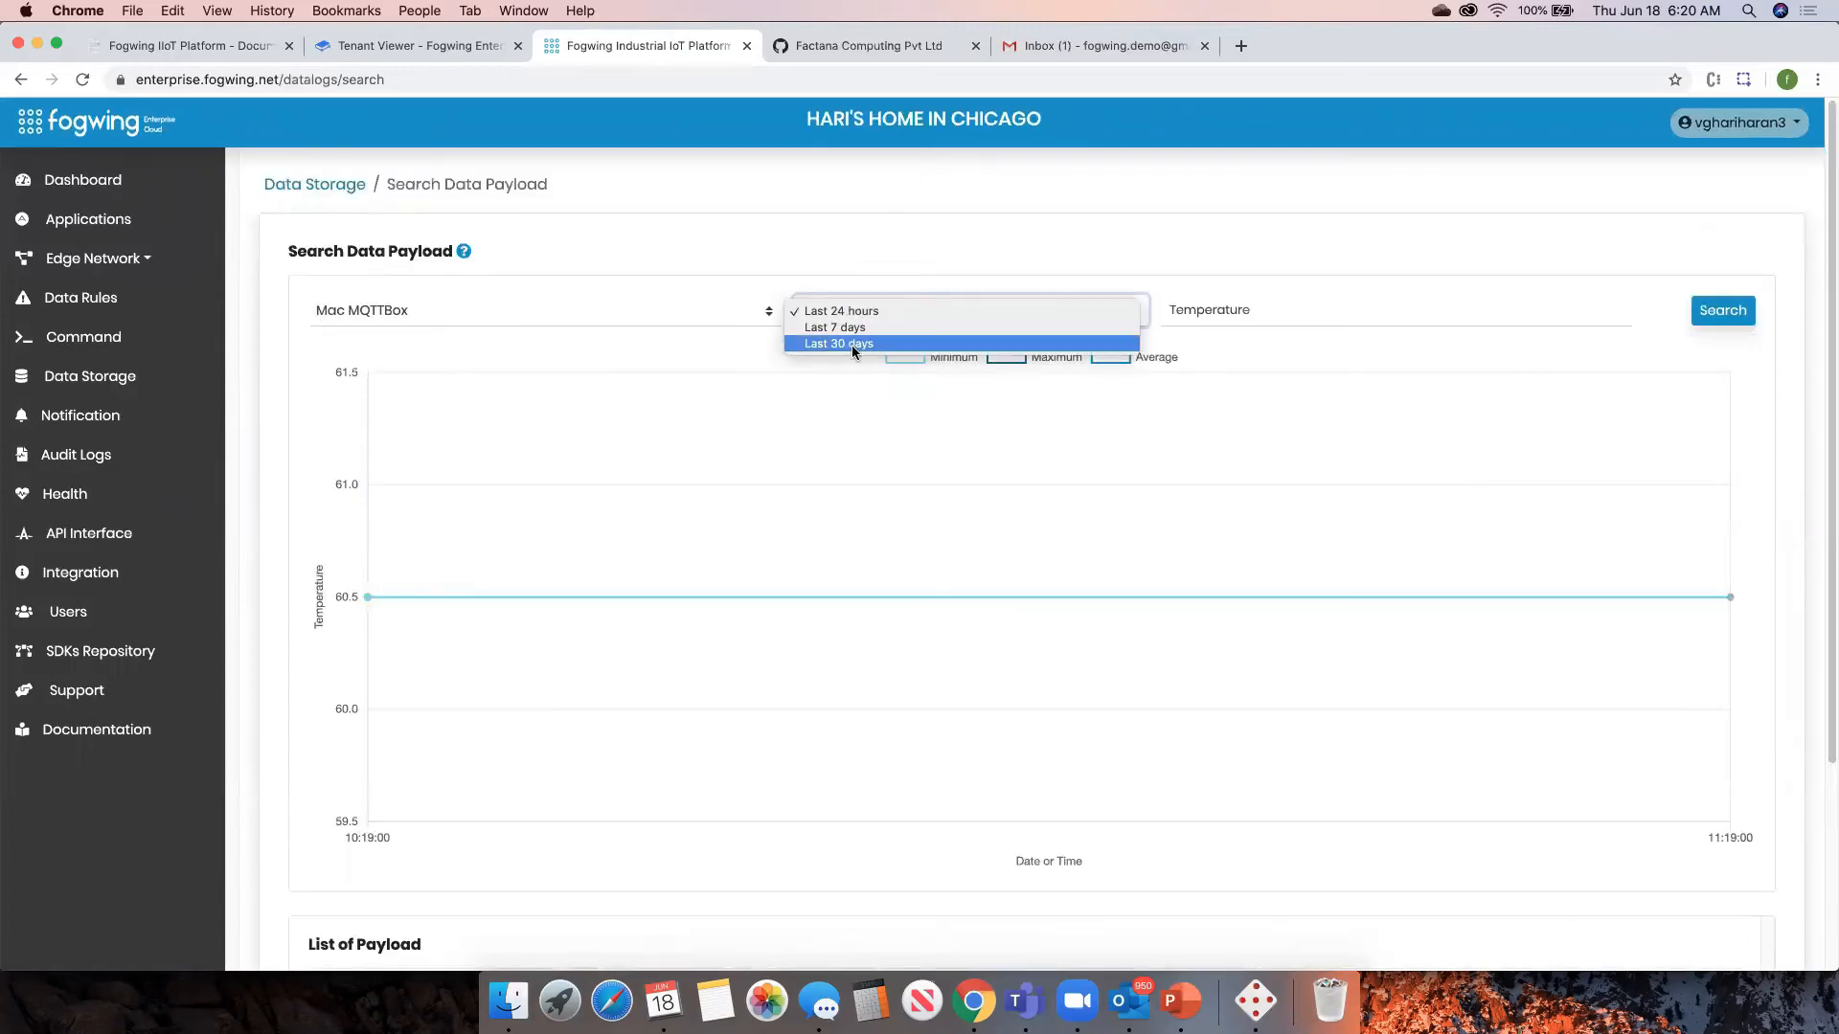
click(852, 345)
click(1723, 310)
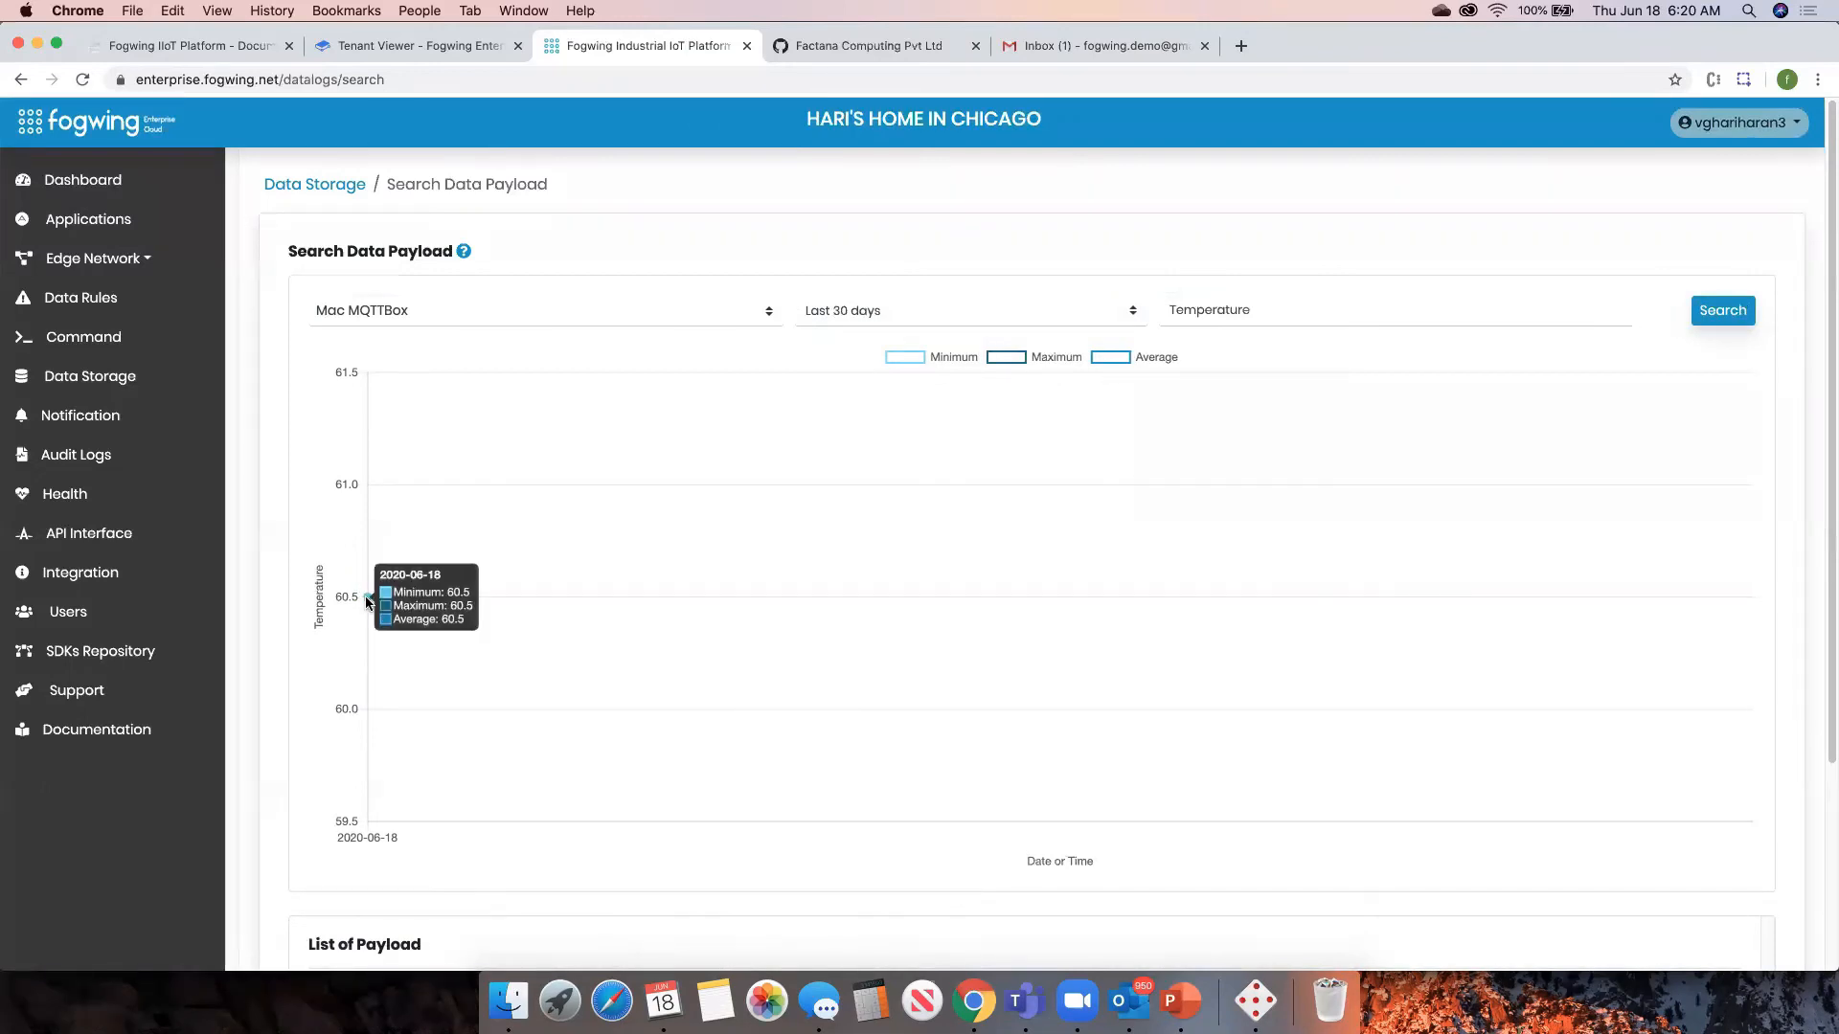
scroll(1132, 574, down, 5)
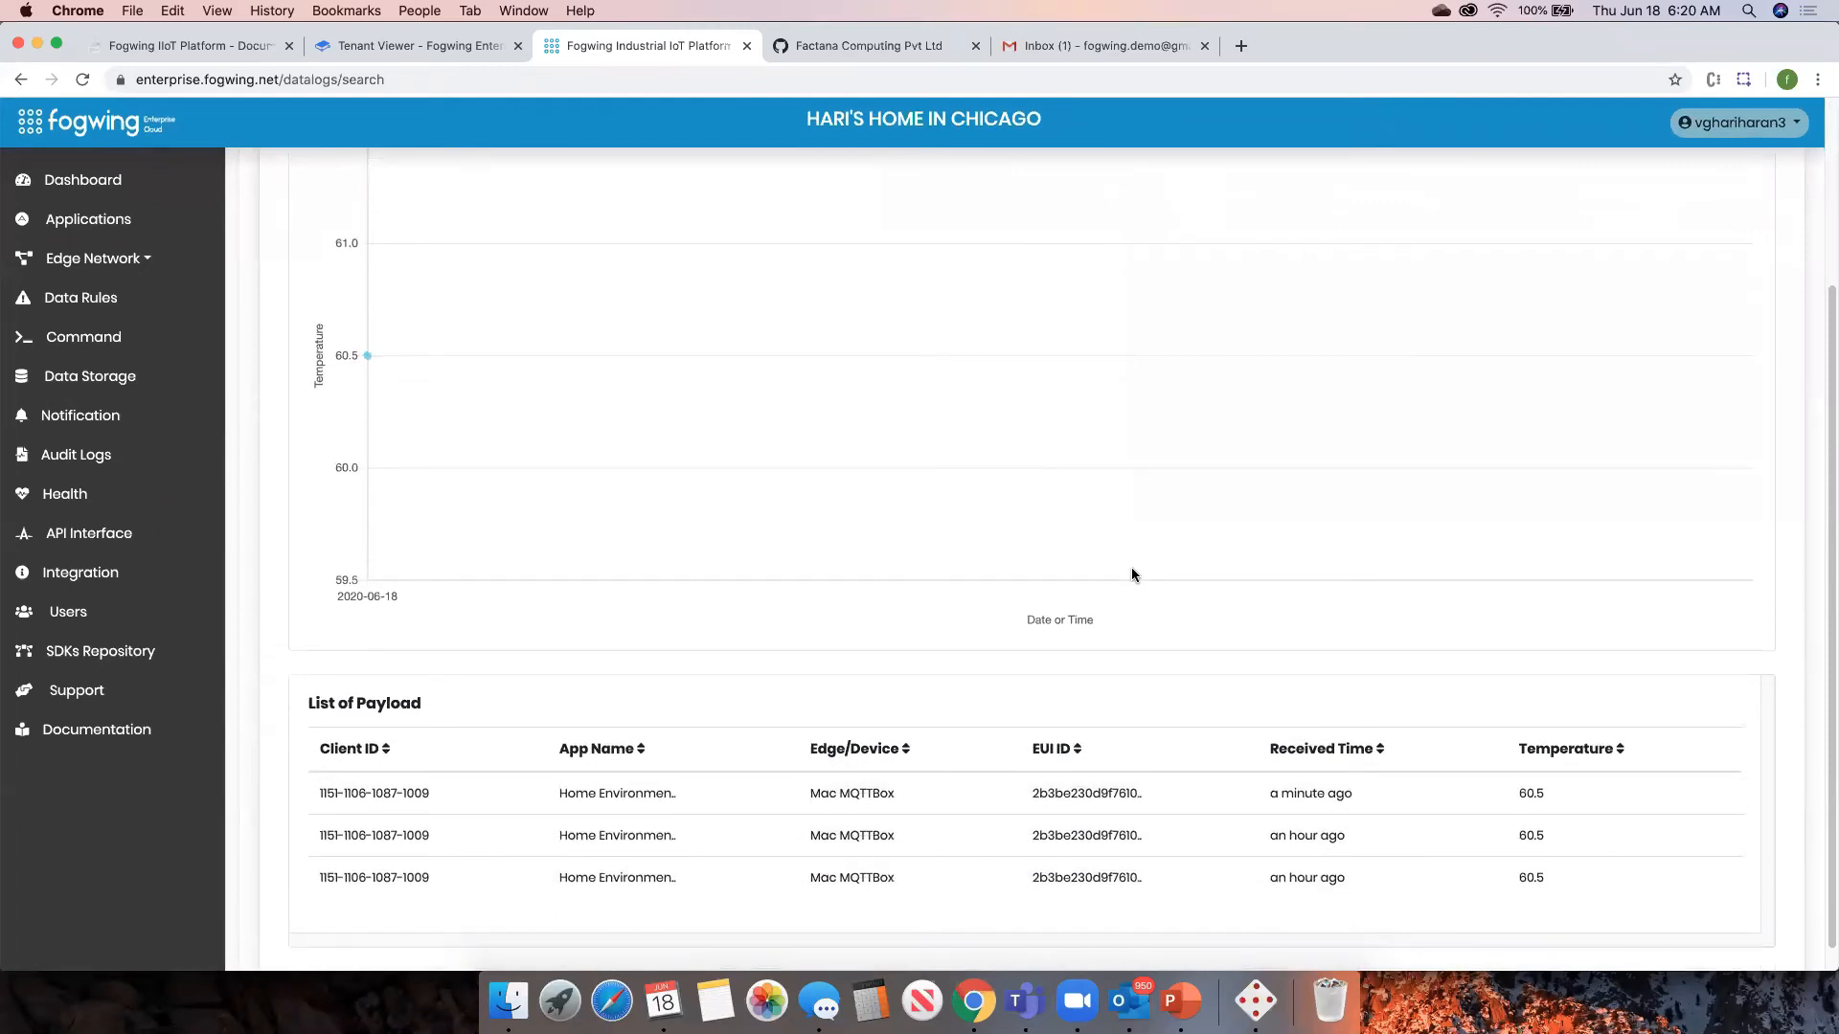
scroll(387, 730, up, 5)
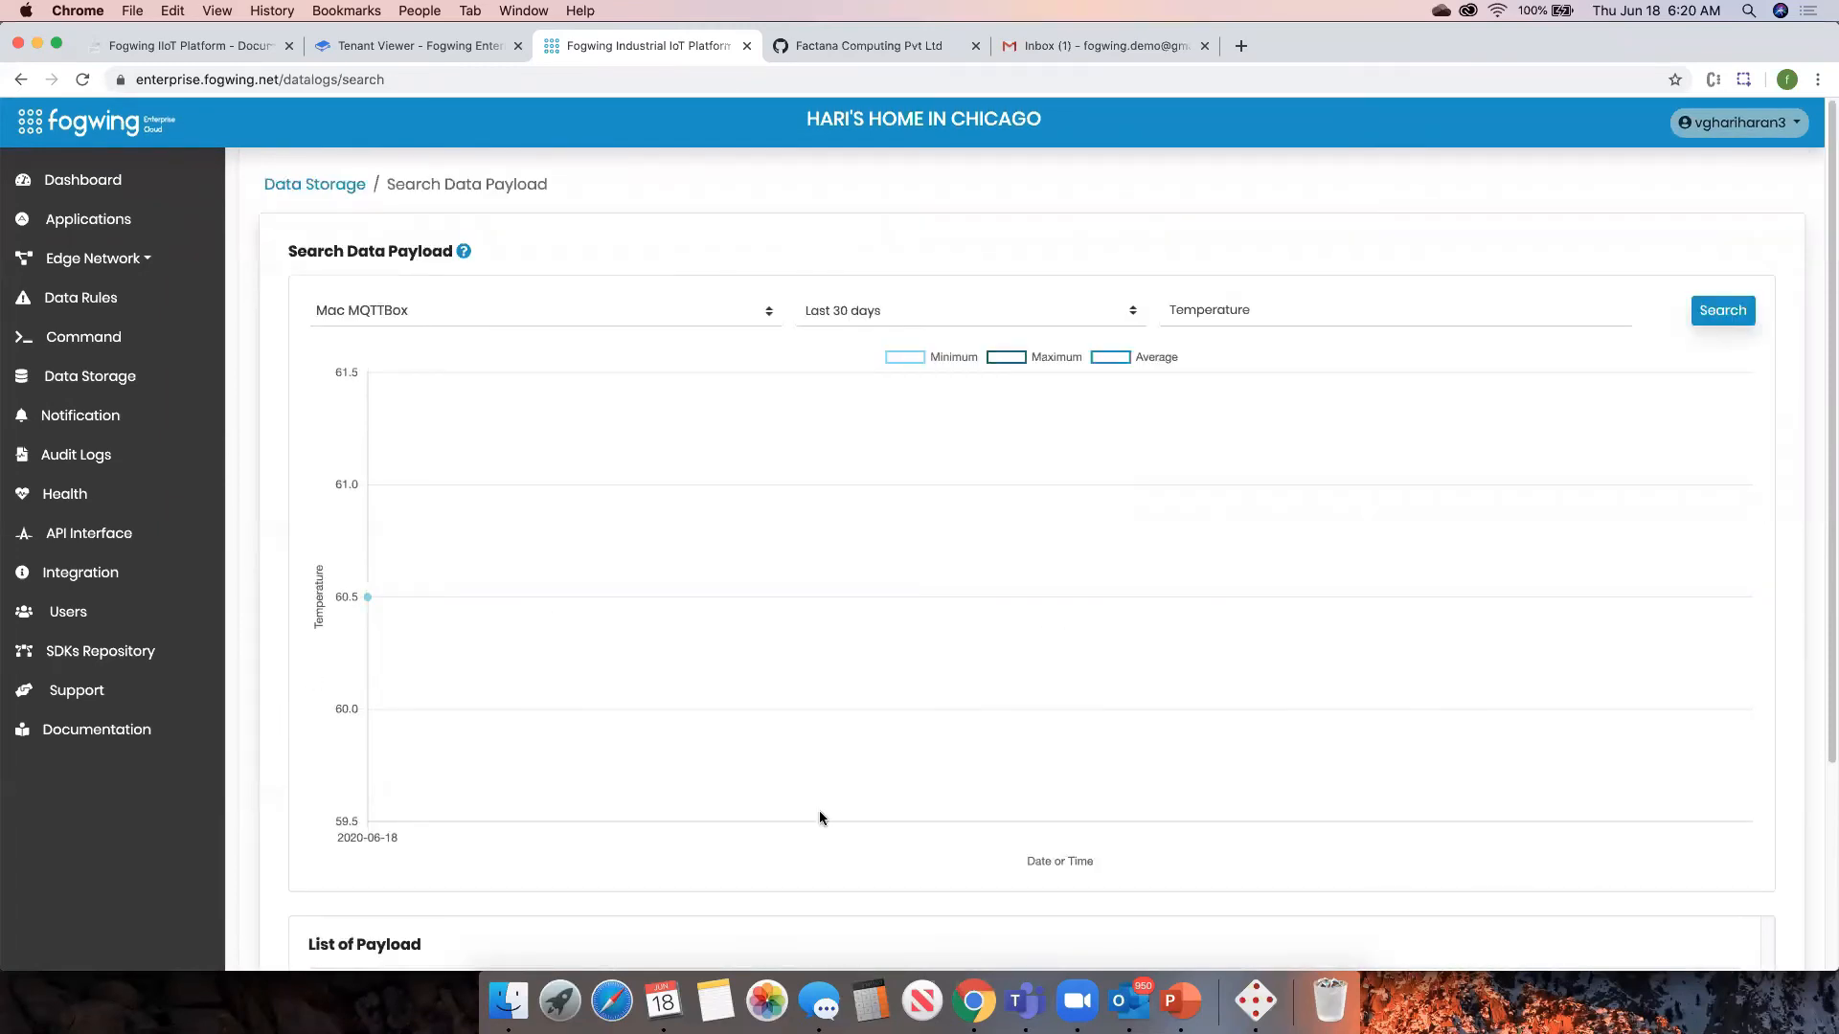
click(934, 309)
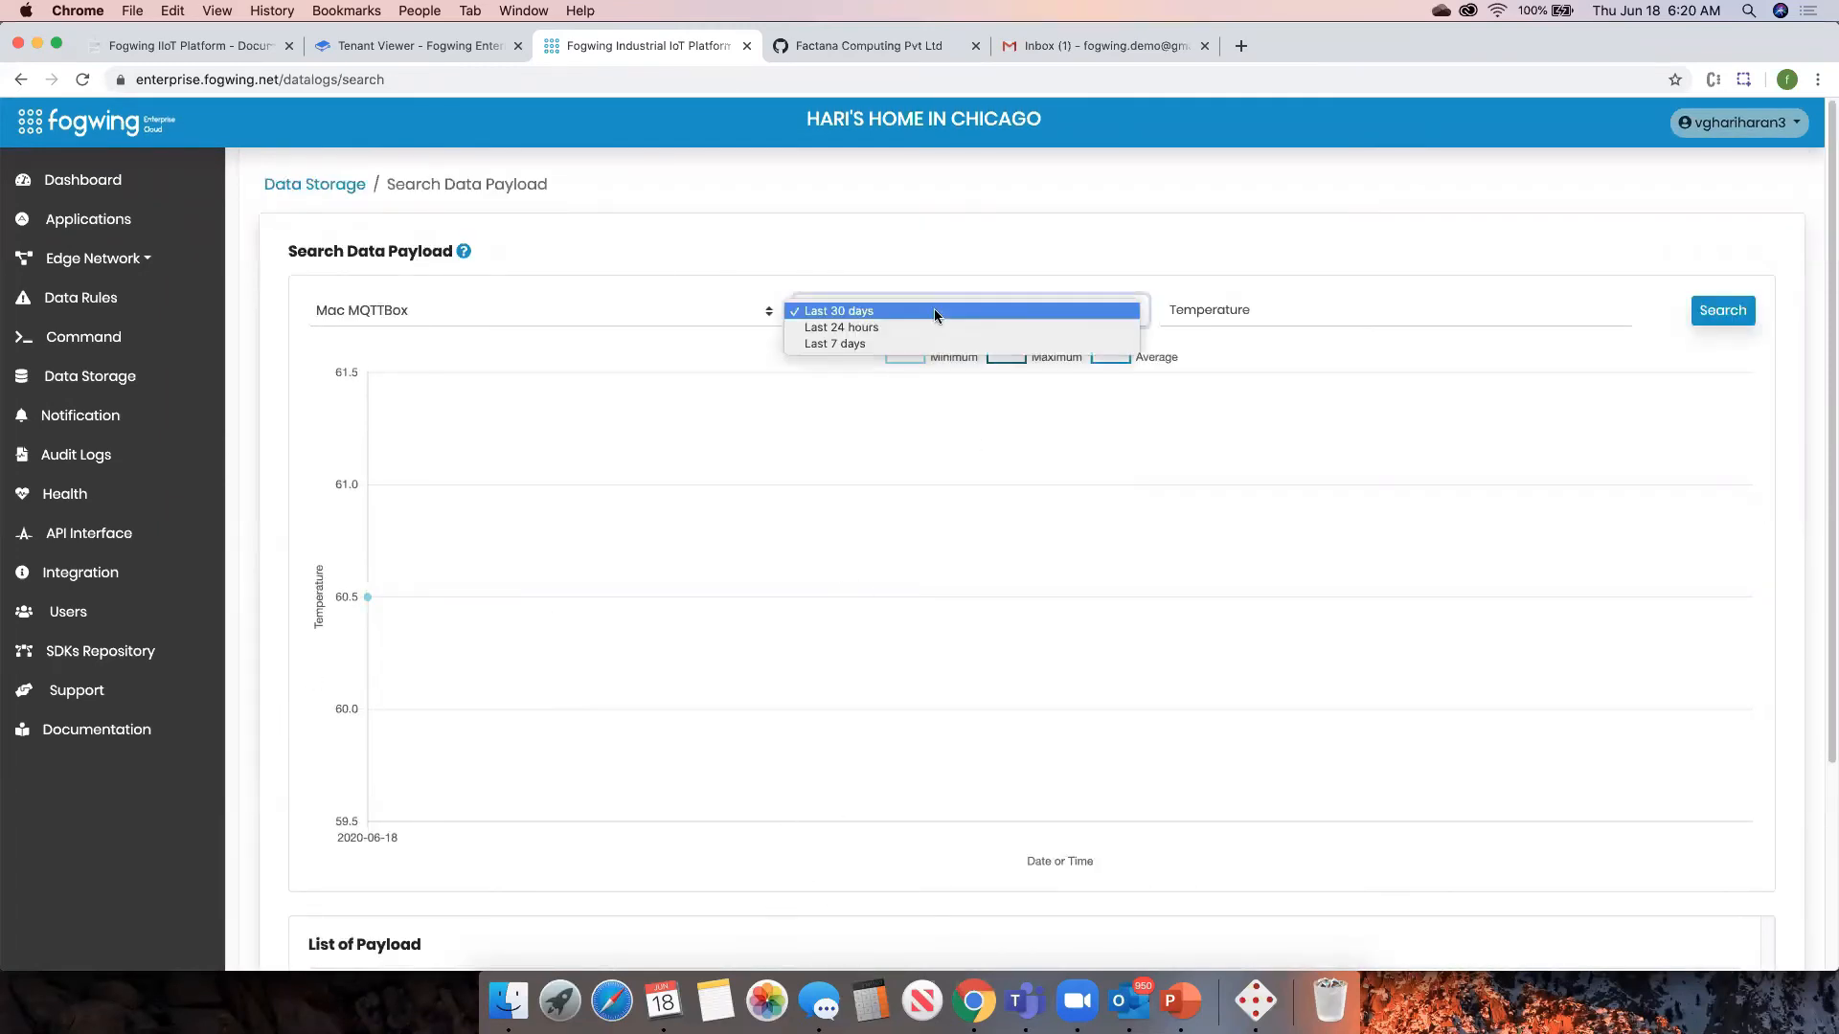
click(860, 347)
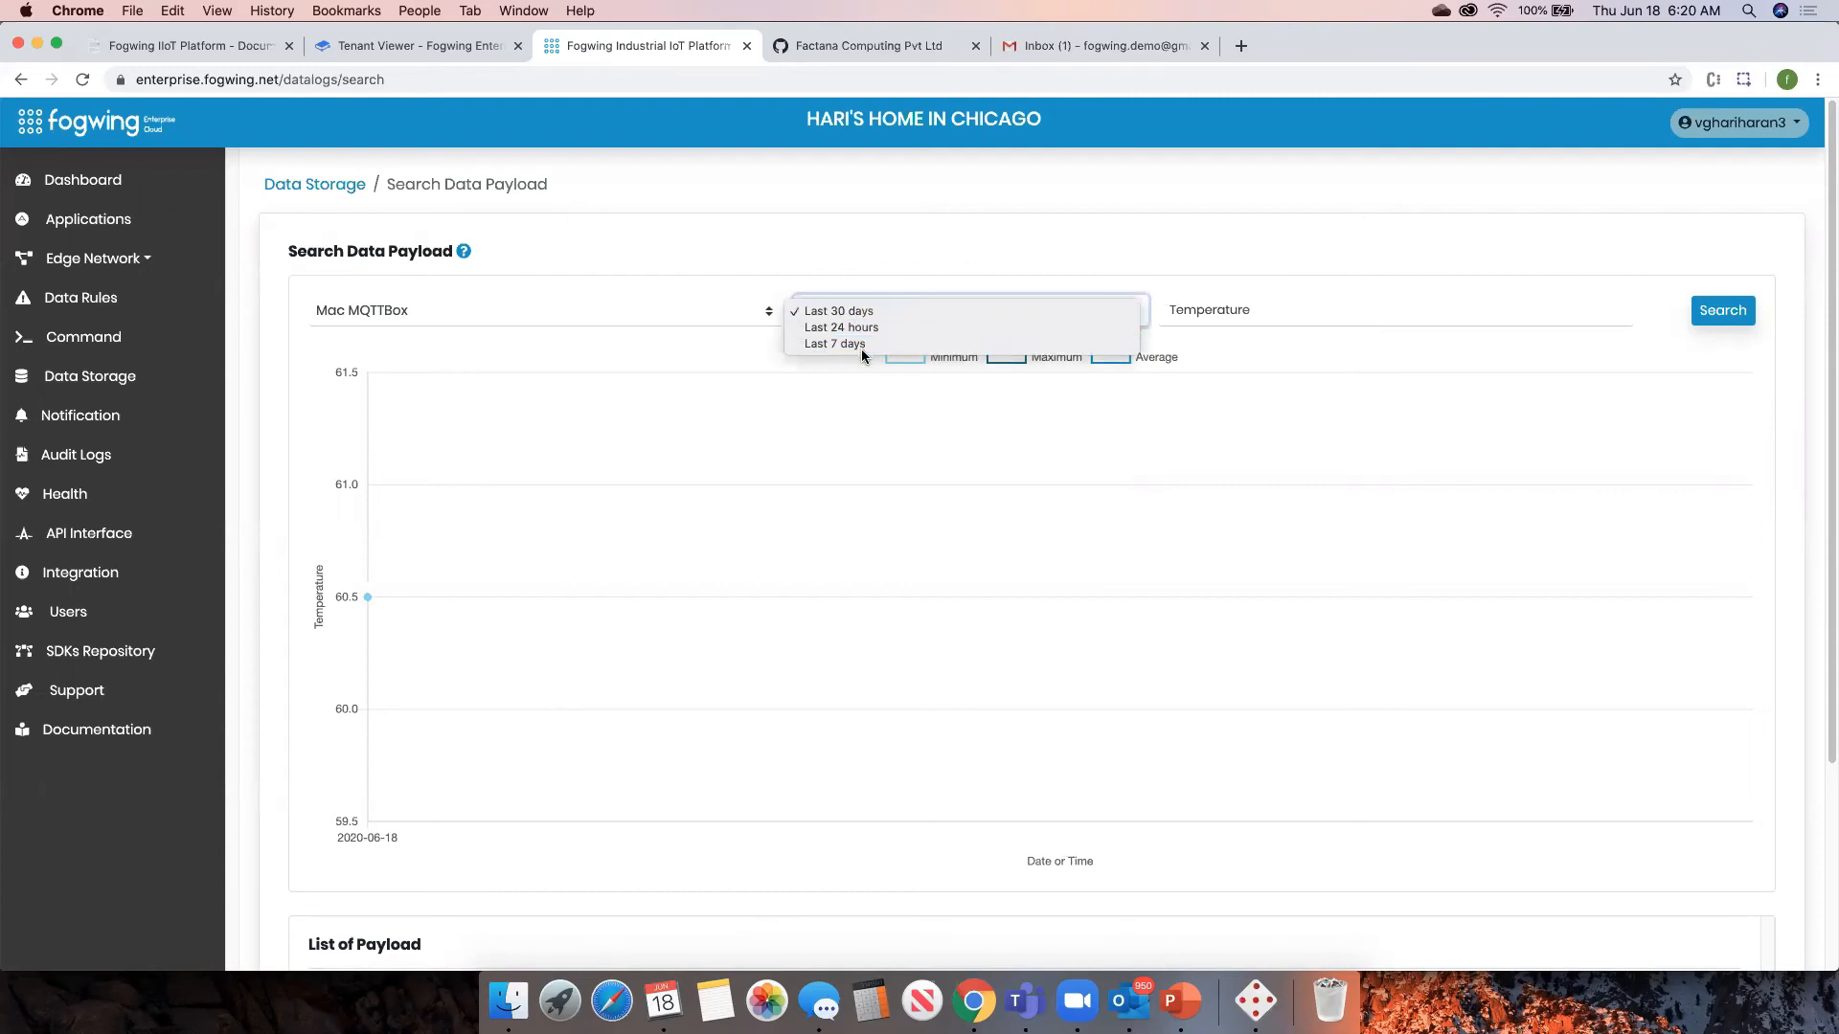
click(1698, 321)
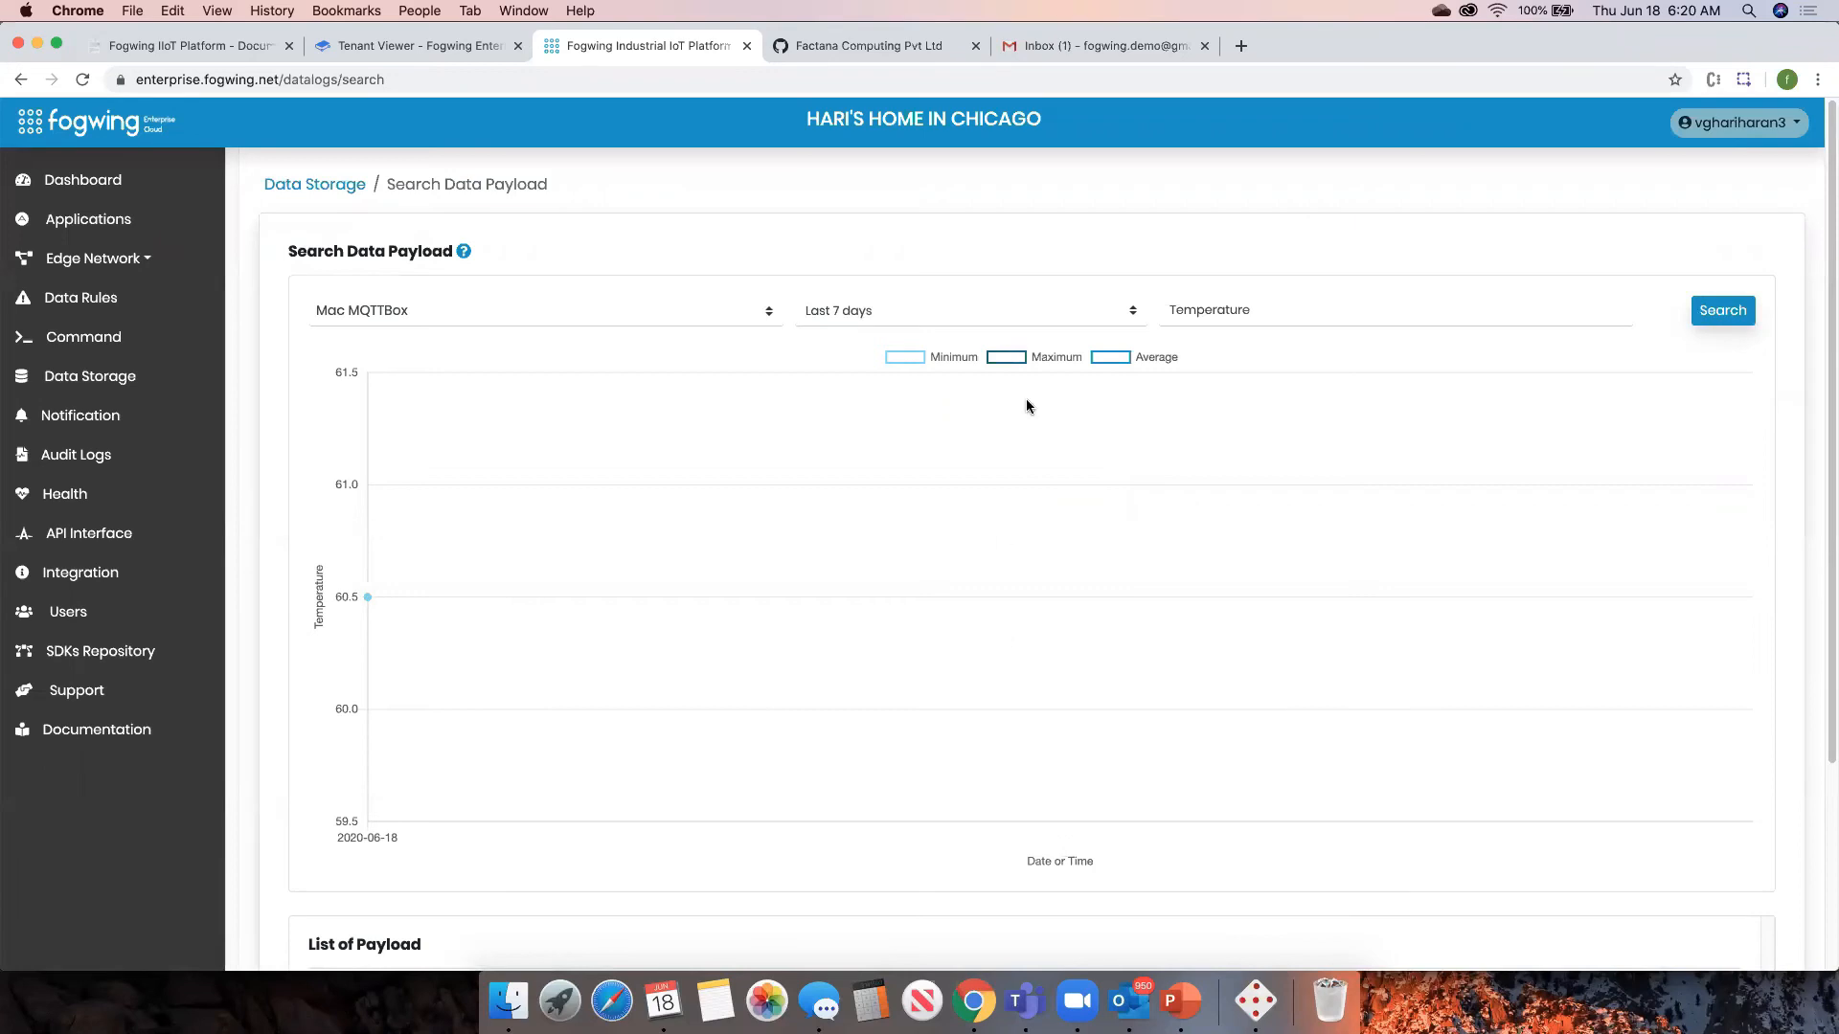
click(956, 360)
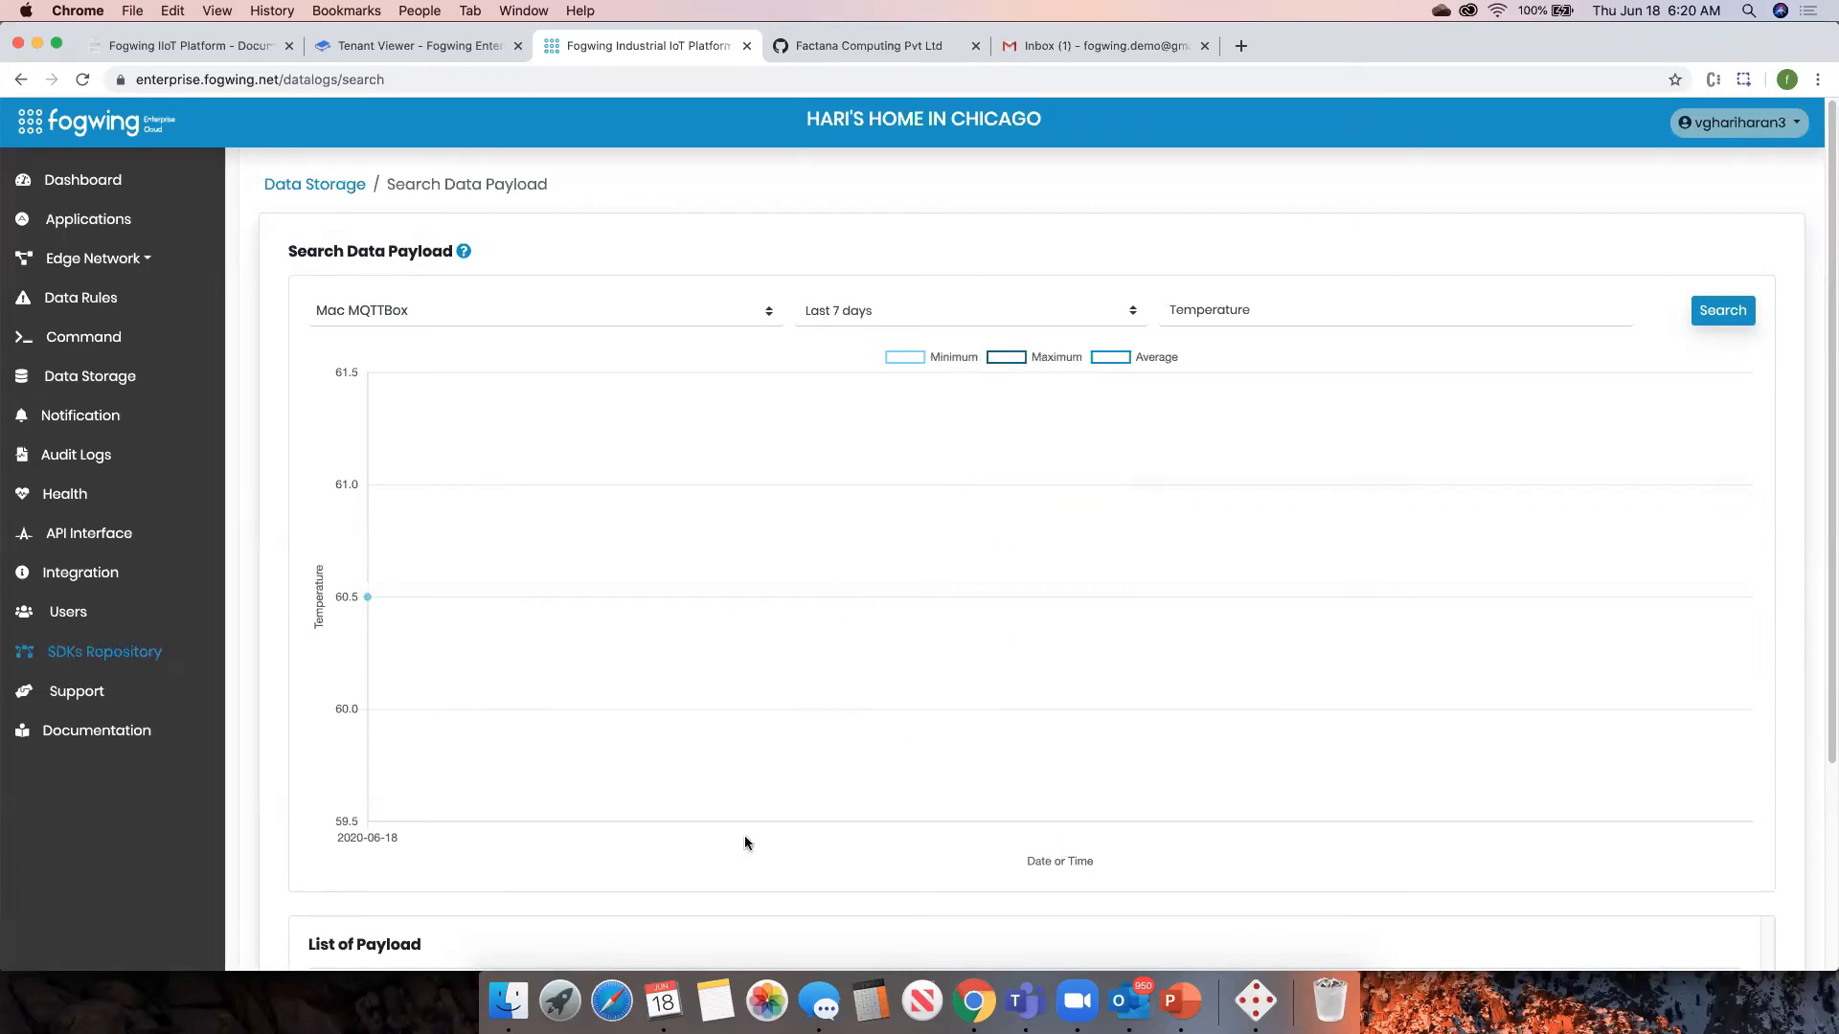
scroll(1140, 700, down, 5)
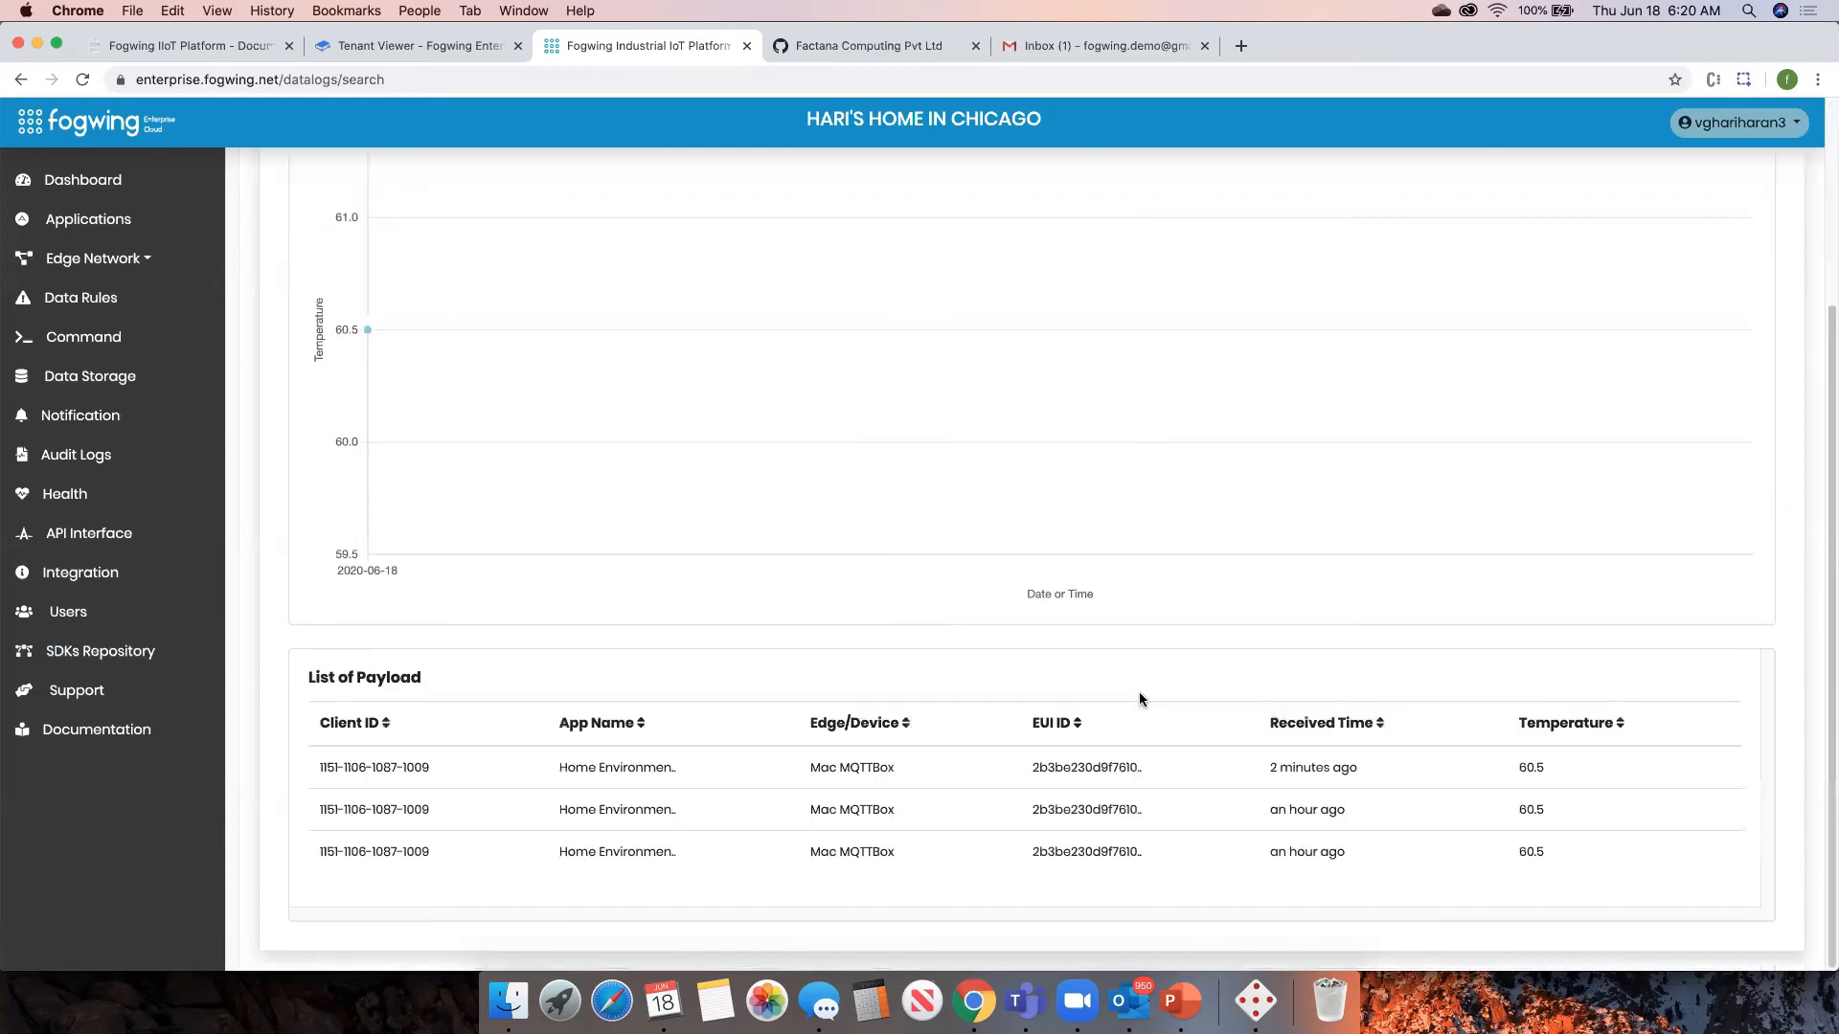
scroll(1140, 699, up, 5)
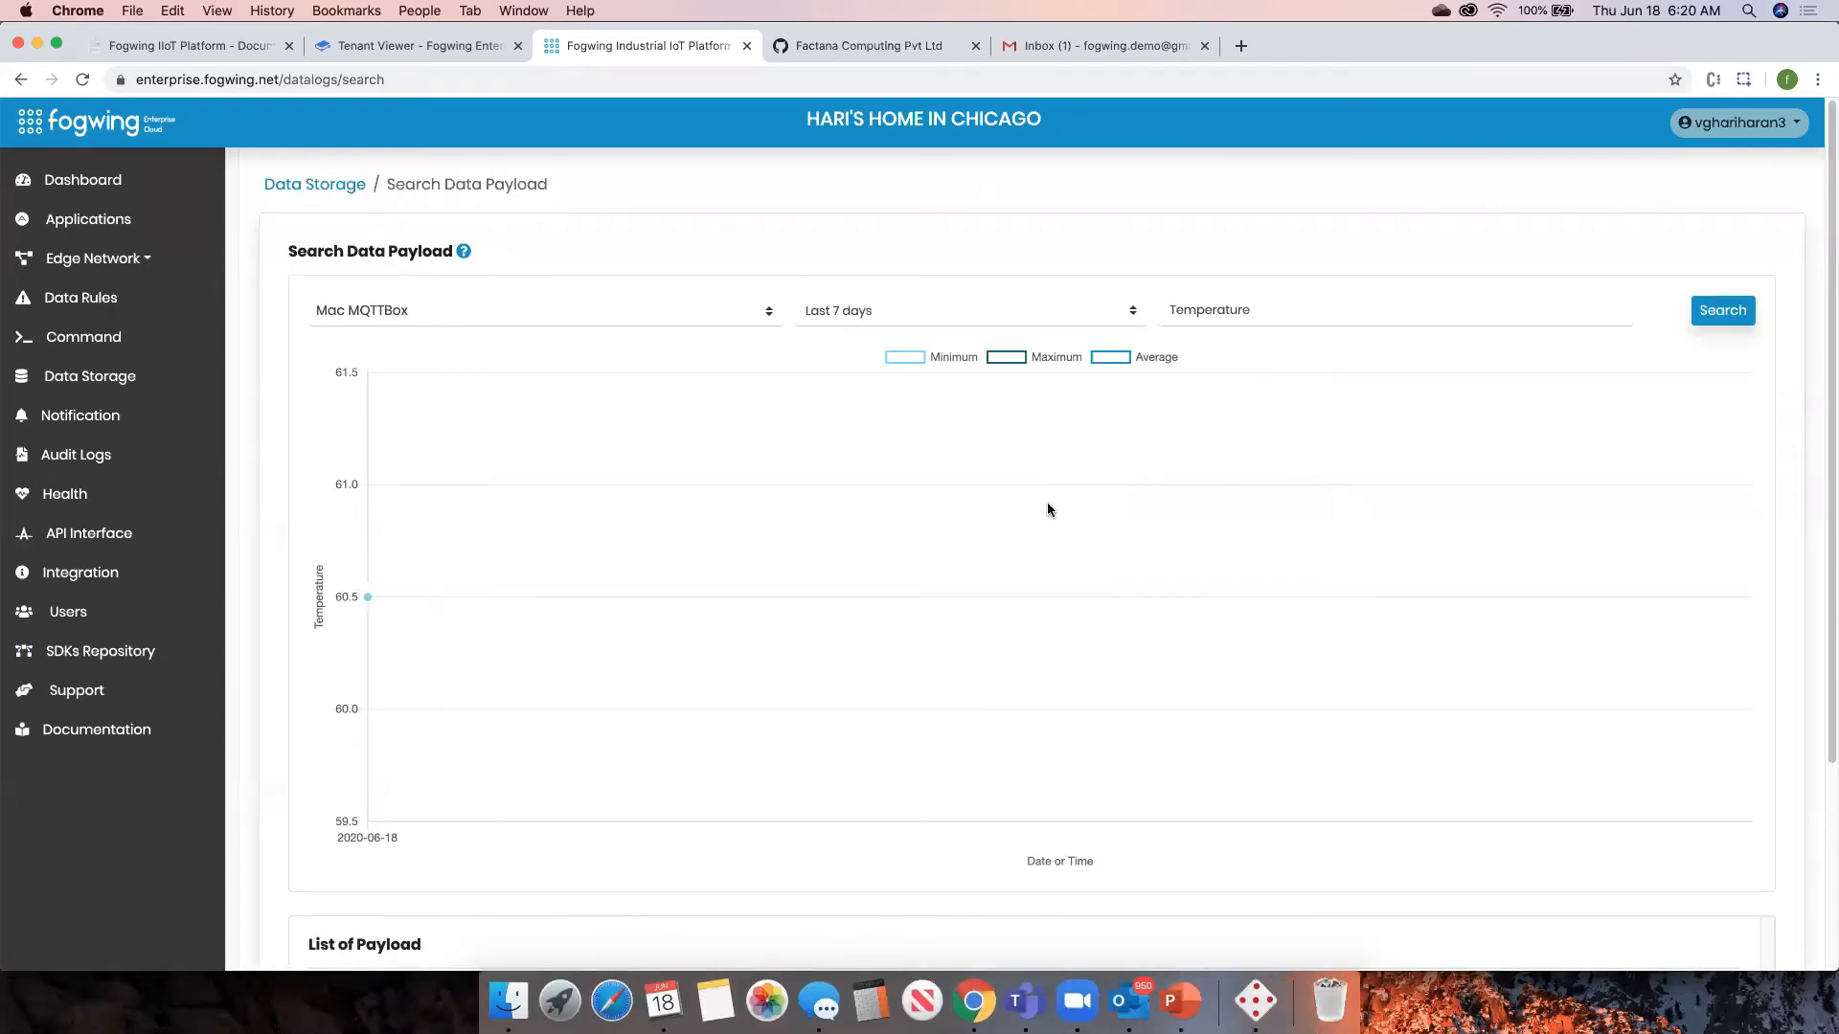
click(352, 191)
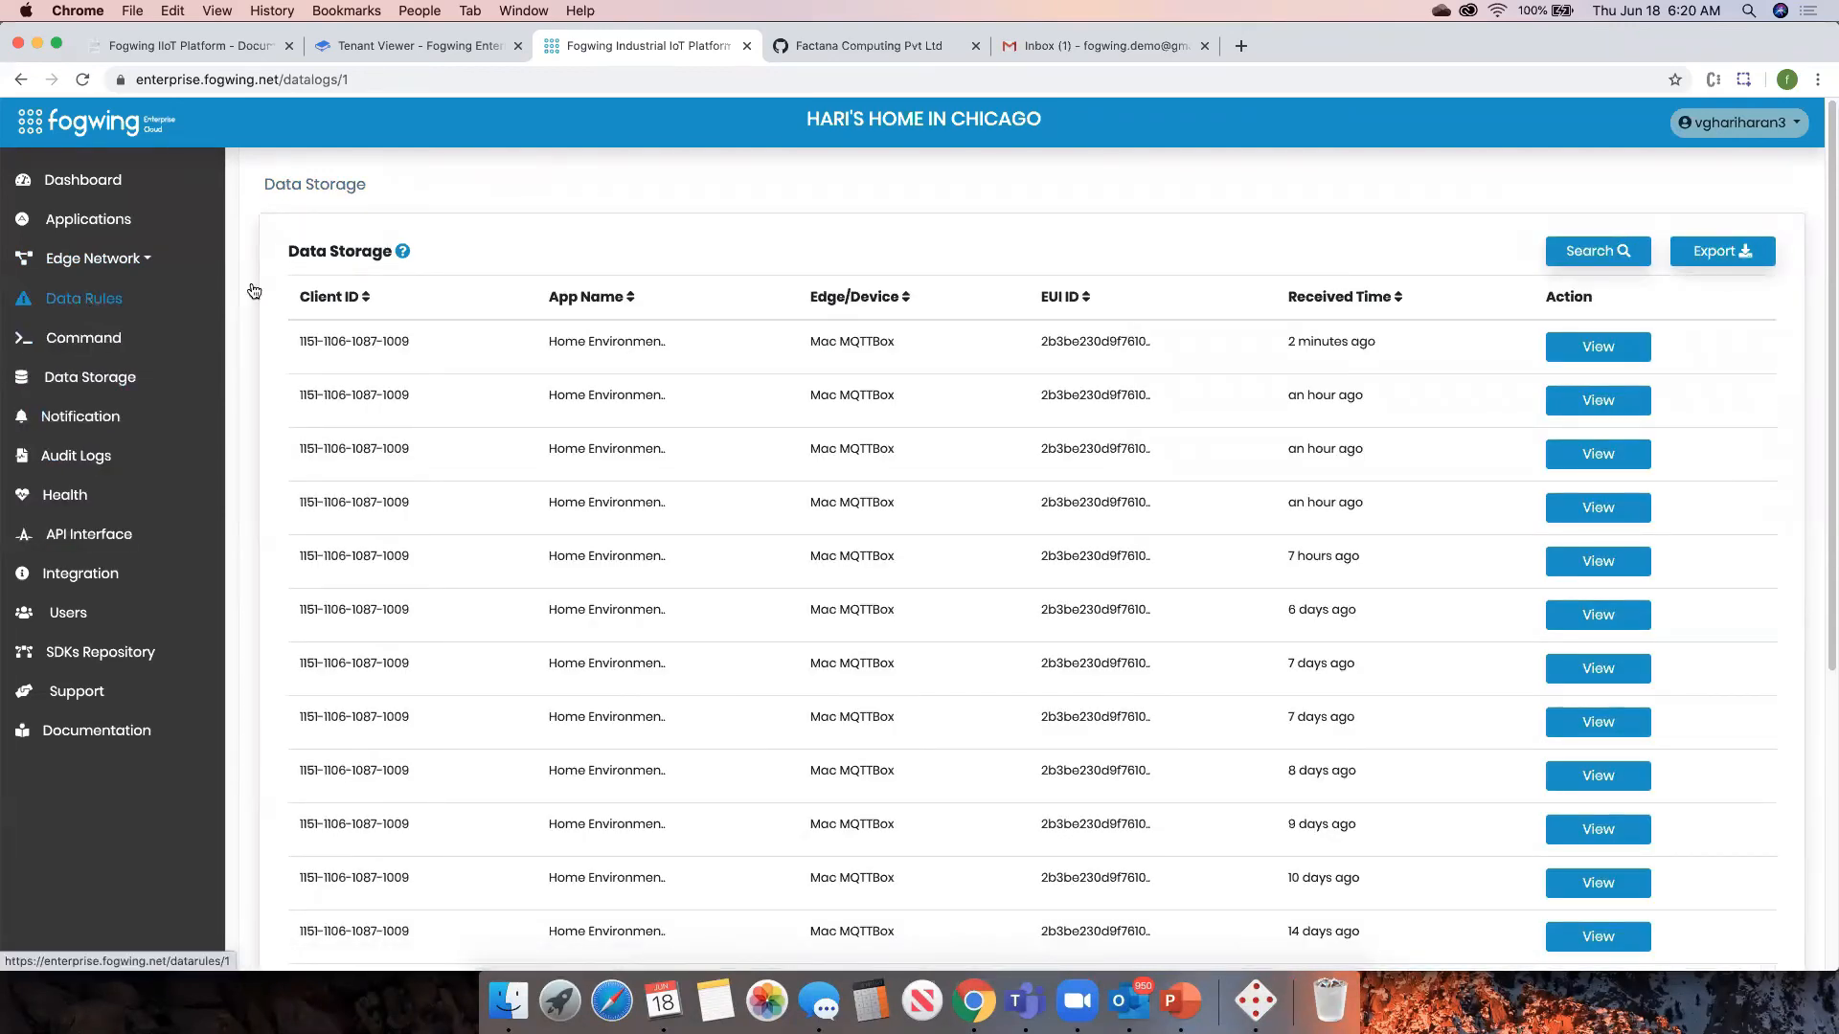
click(1043, 44)
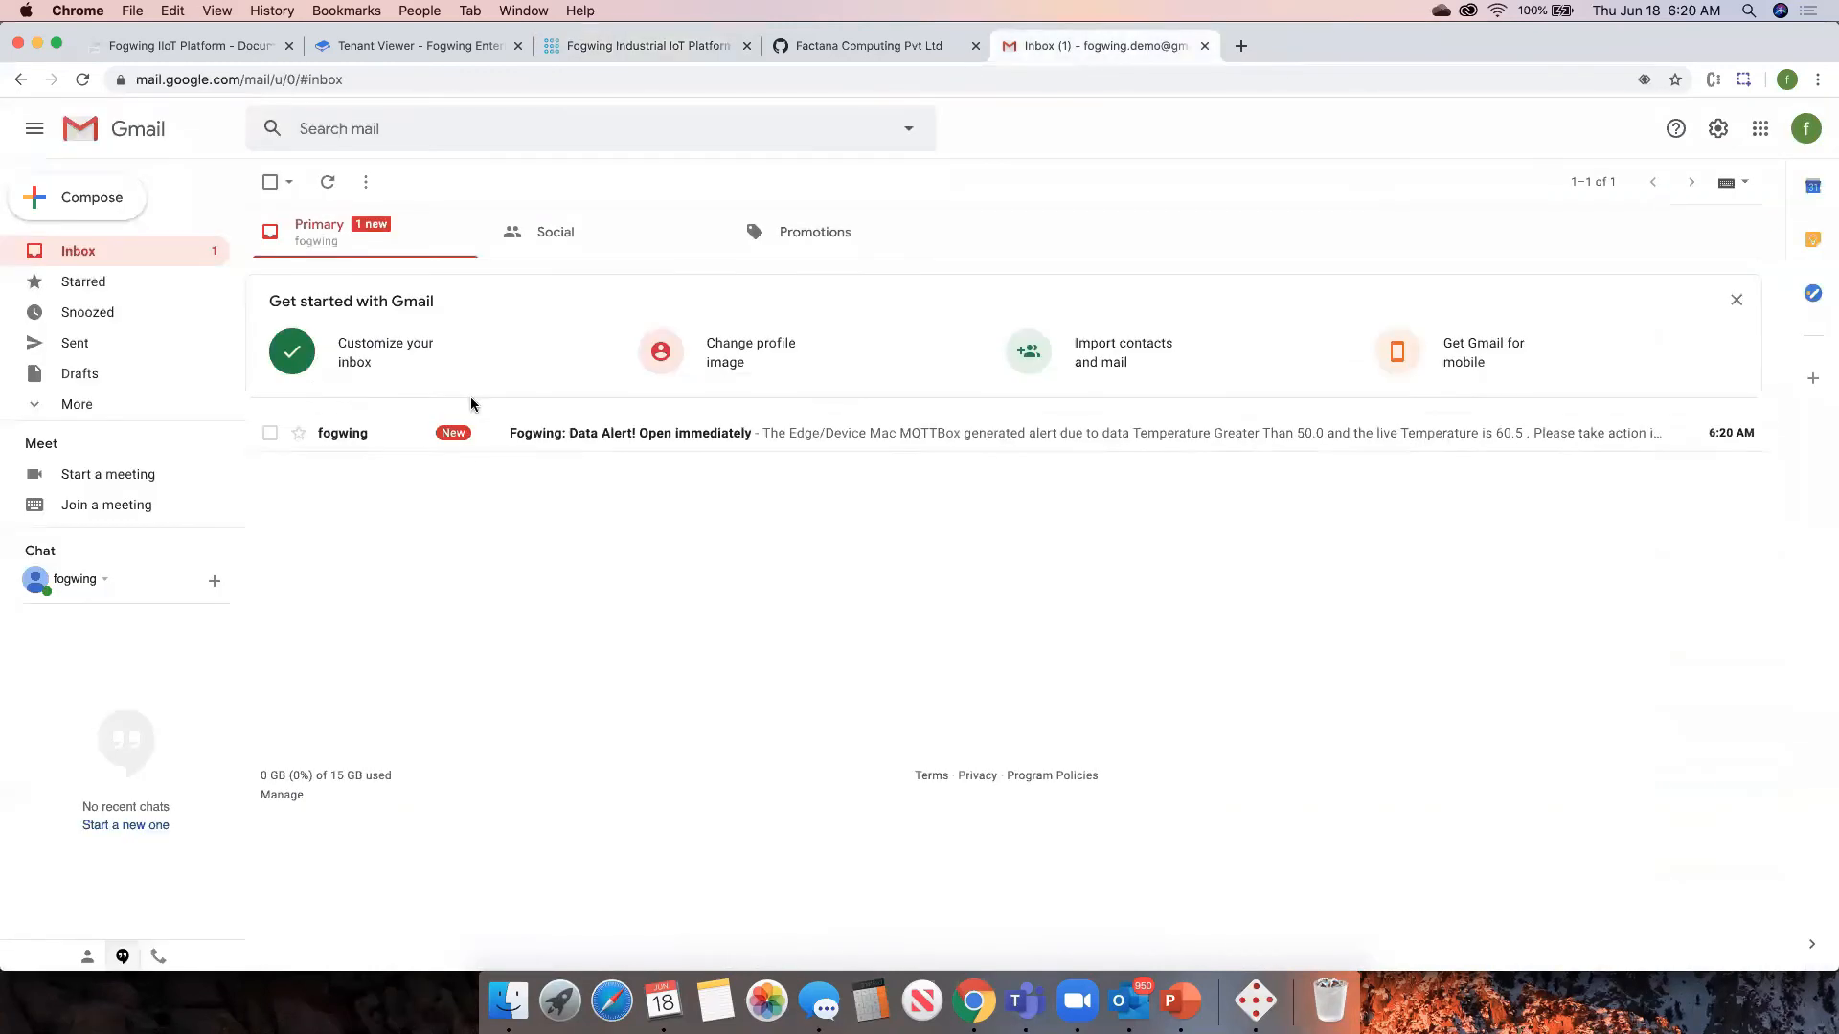
- Open the 'Fogwing: Data Alert!' email and highlight its alert sentence
click(607, 437)
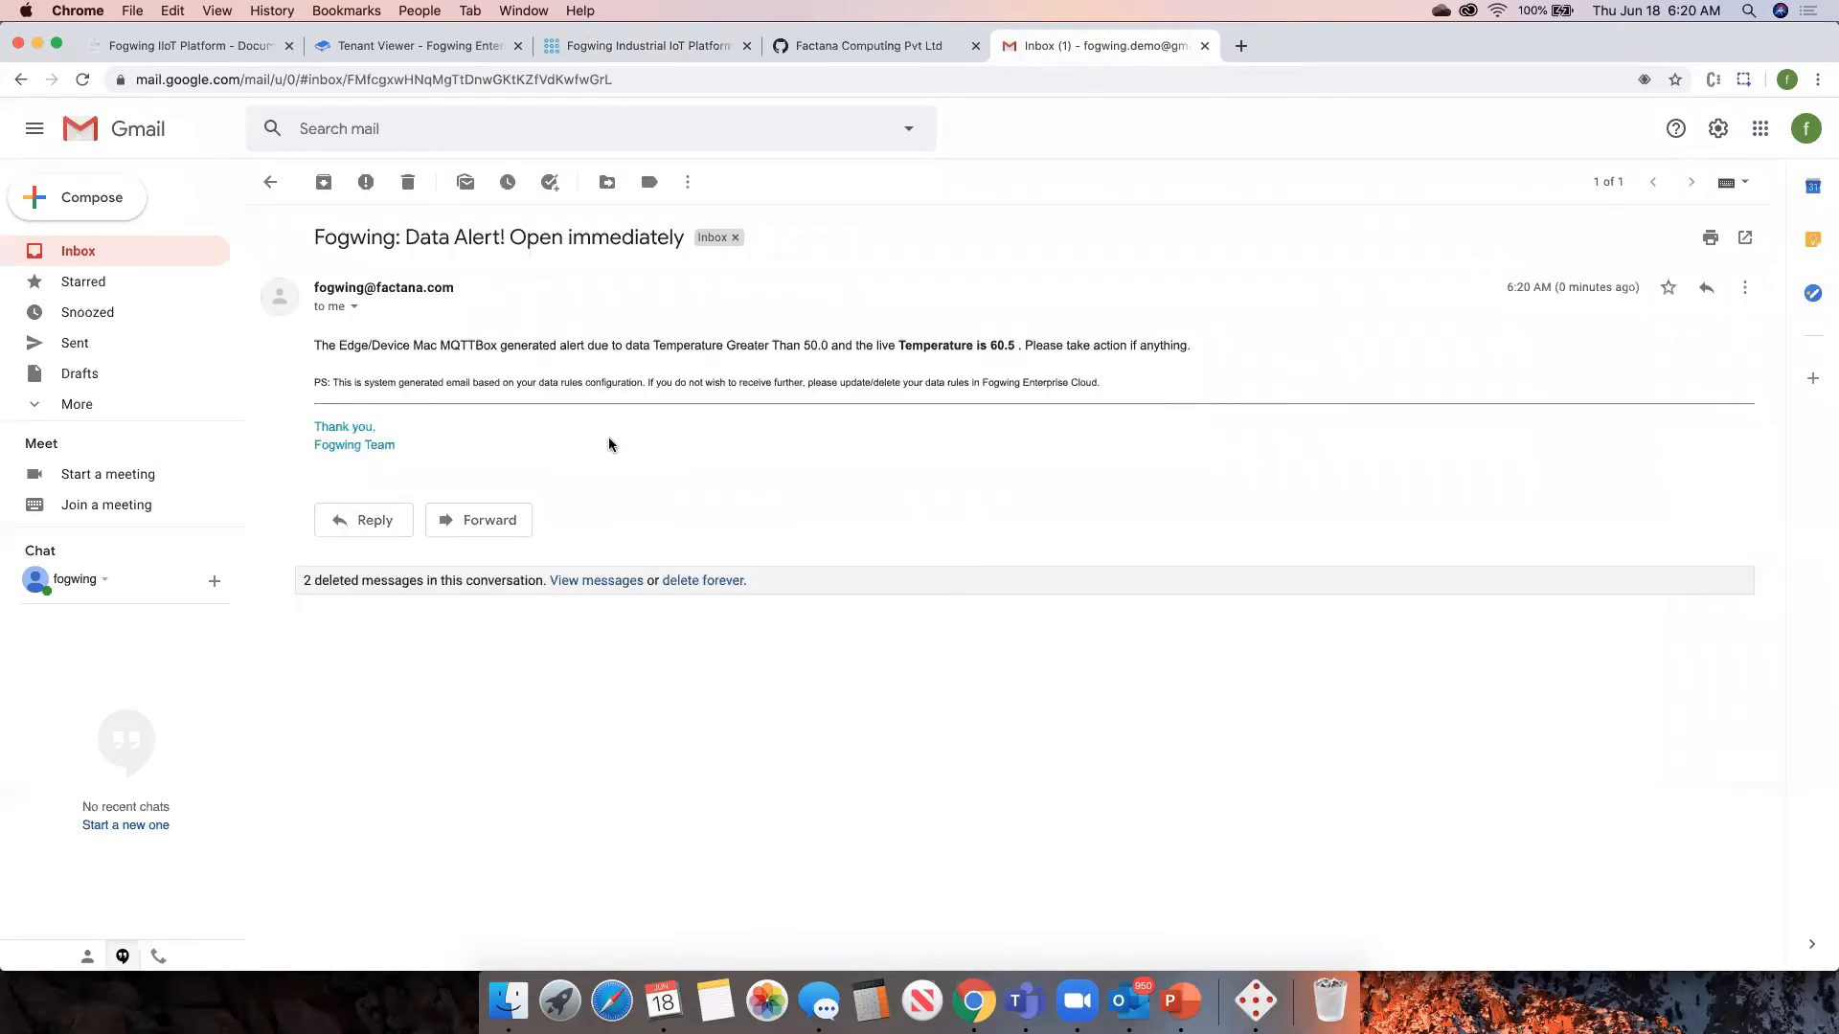
double_click(816, 344)
drag(314, 346, 827, 345)
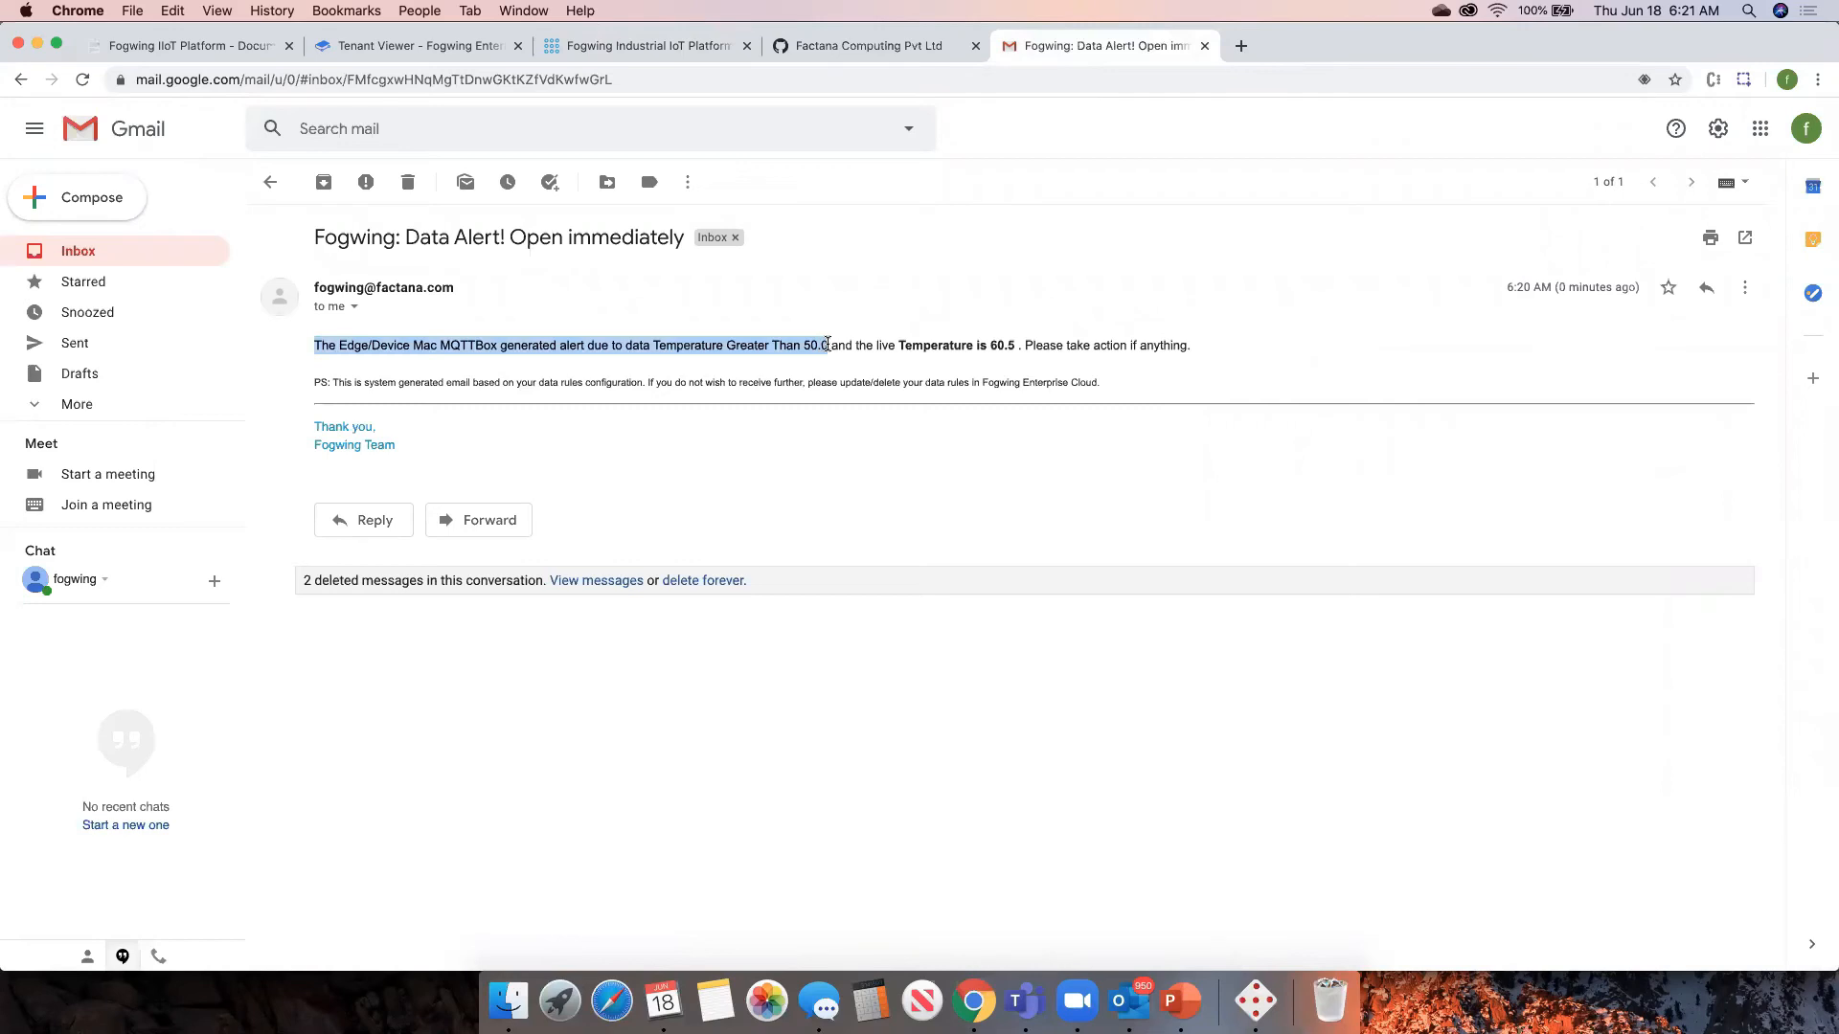
click(781, 350)
- Highlight the 50.0 threshold and 60.5 temperature, then return to Fogwing's Data Rules list
drag(803, 345, 825, 346)
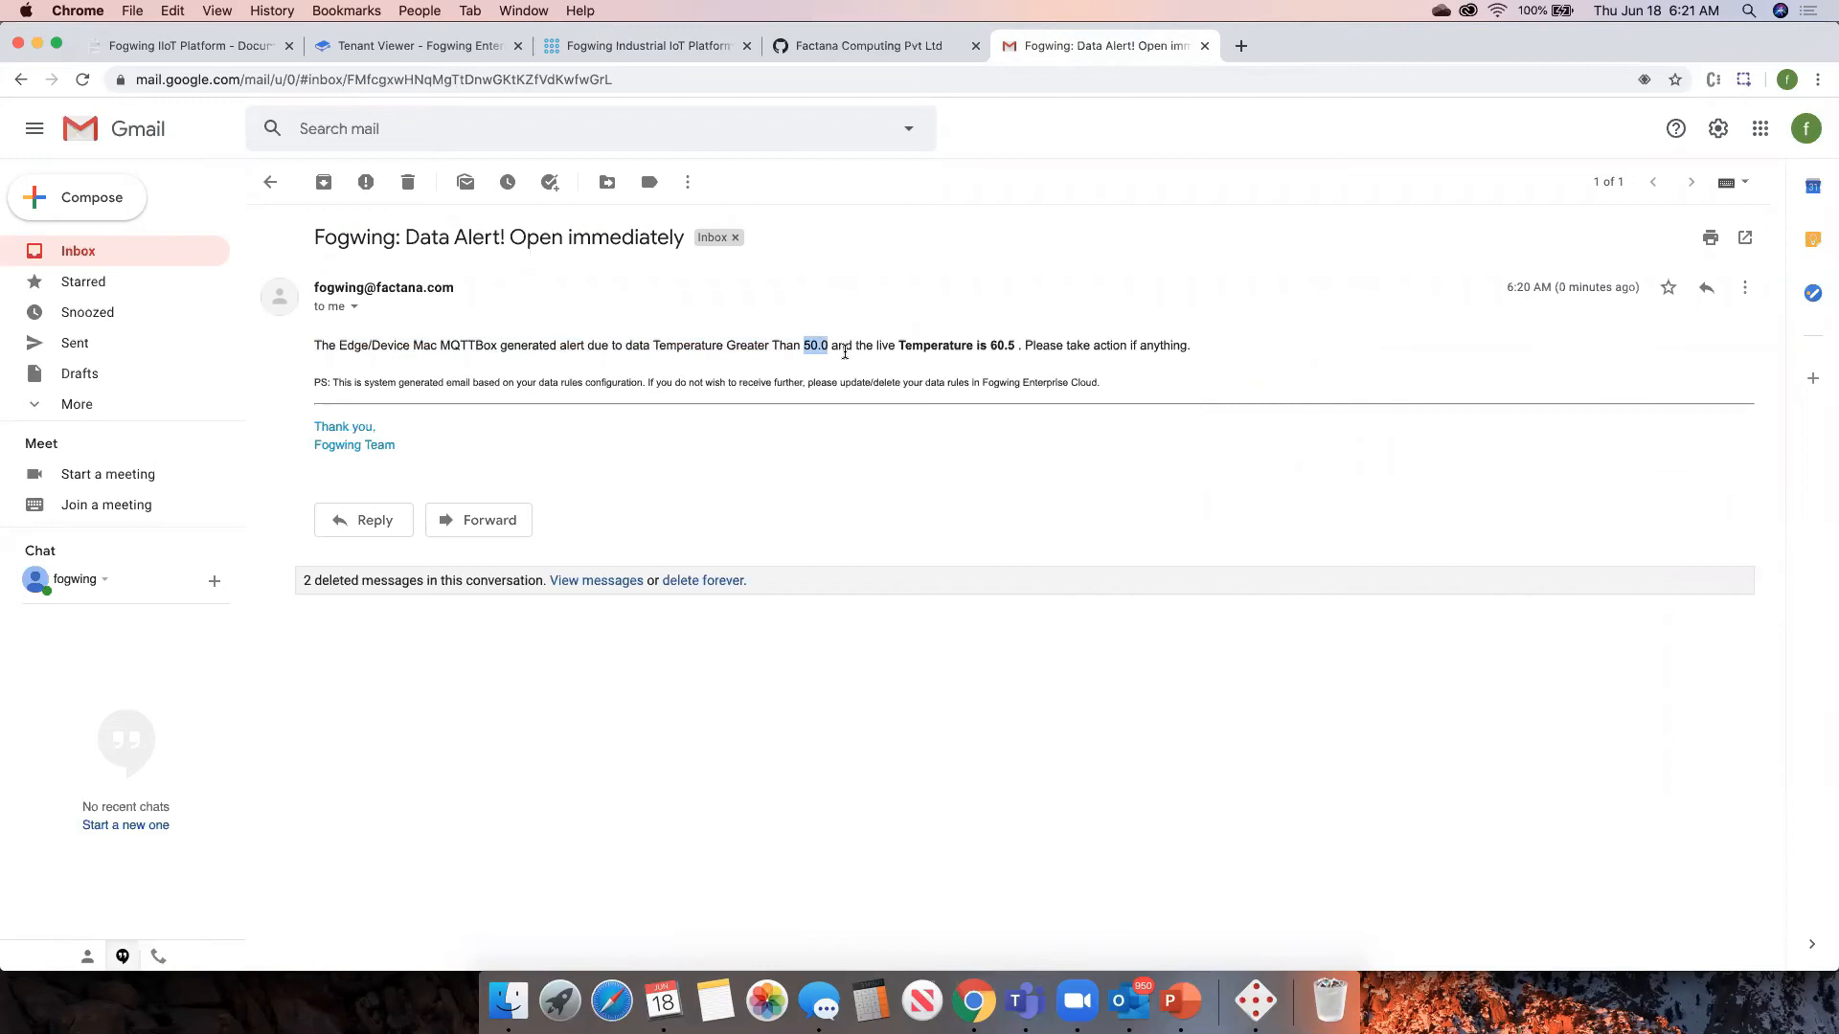
drag(990, 345, 1013, 349)
click(634, 50)
click(92, 302)
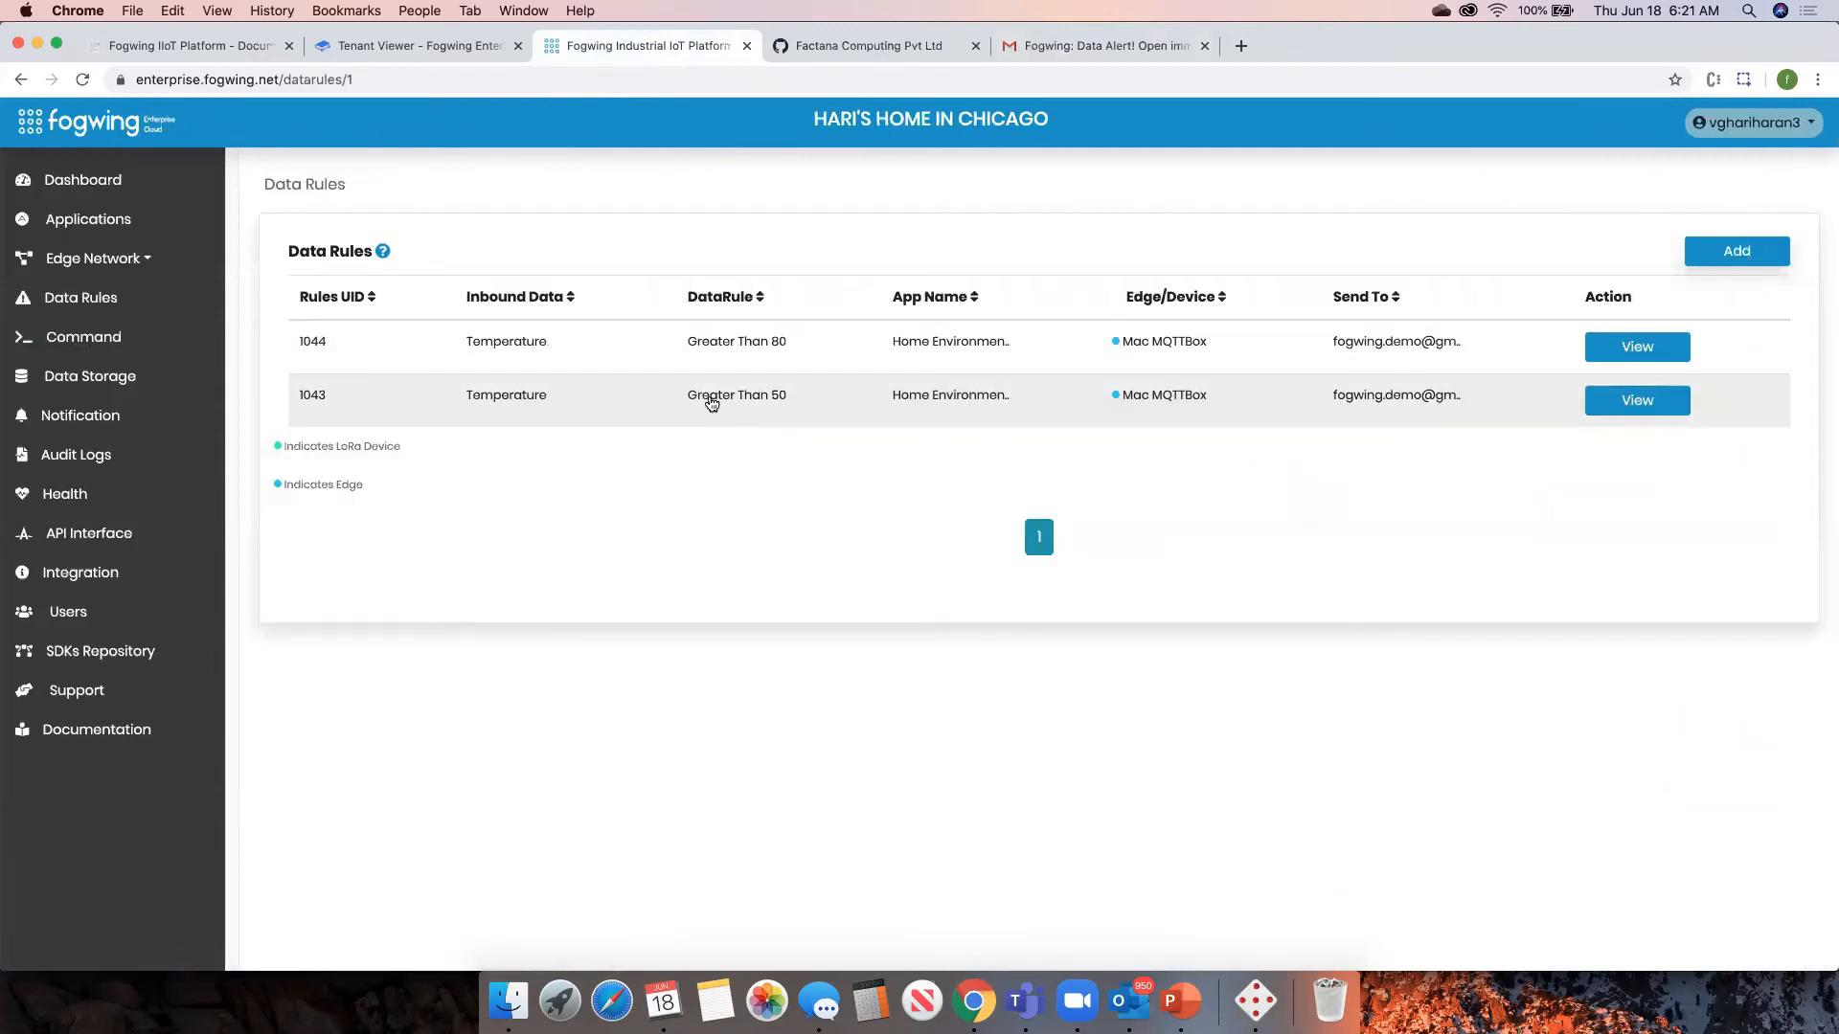
- View rule 1043's Notification log showing 3 Warning alerts, then go back to Data Rules
click(1635, 403)
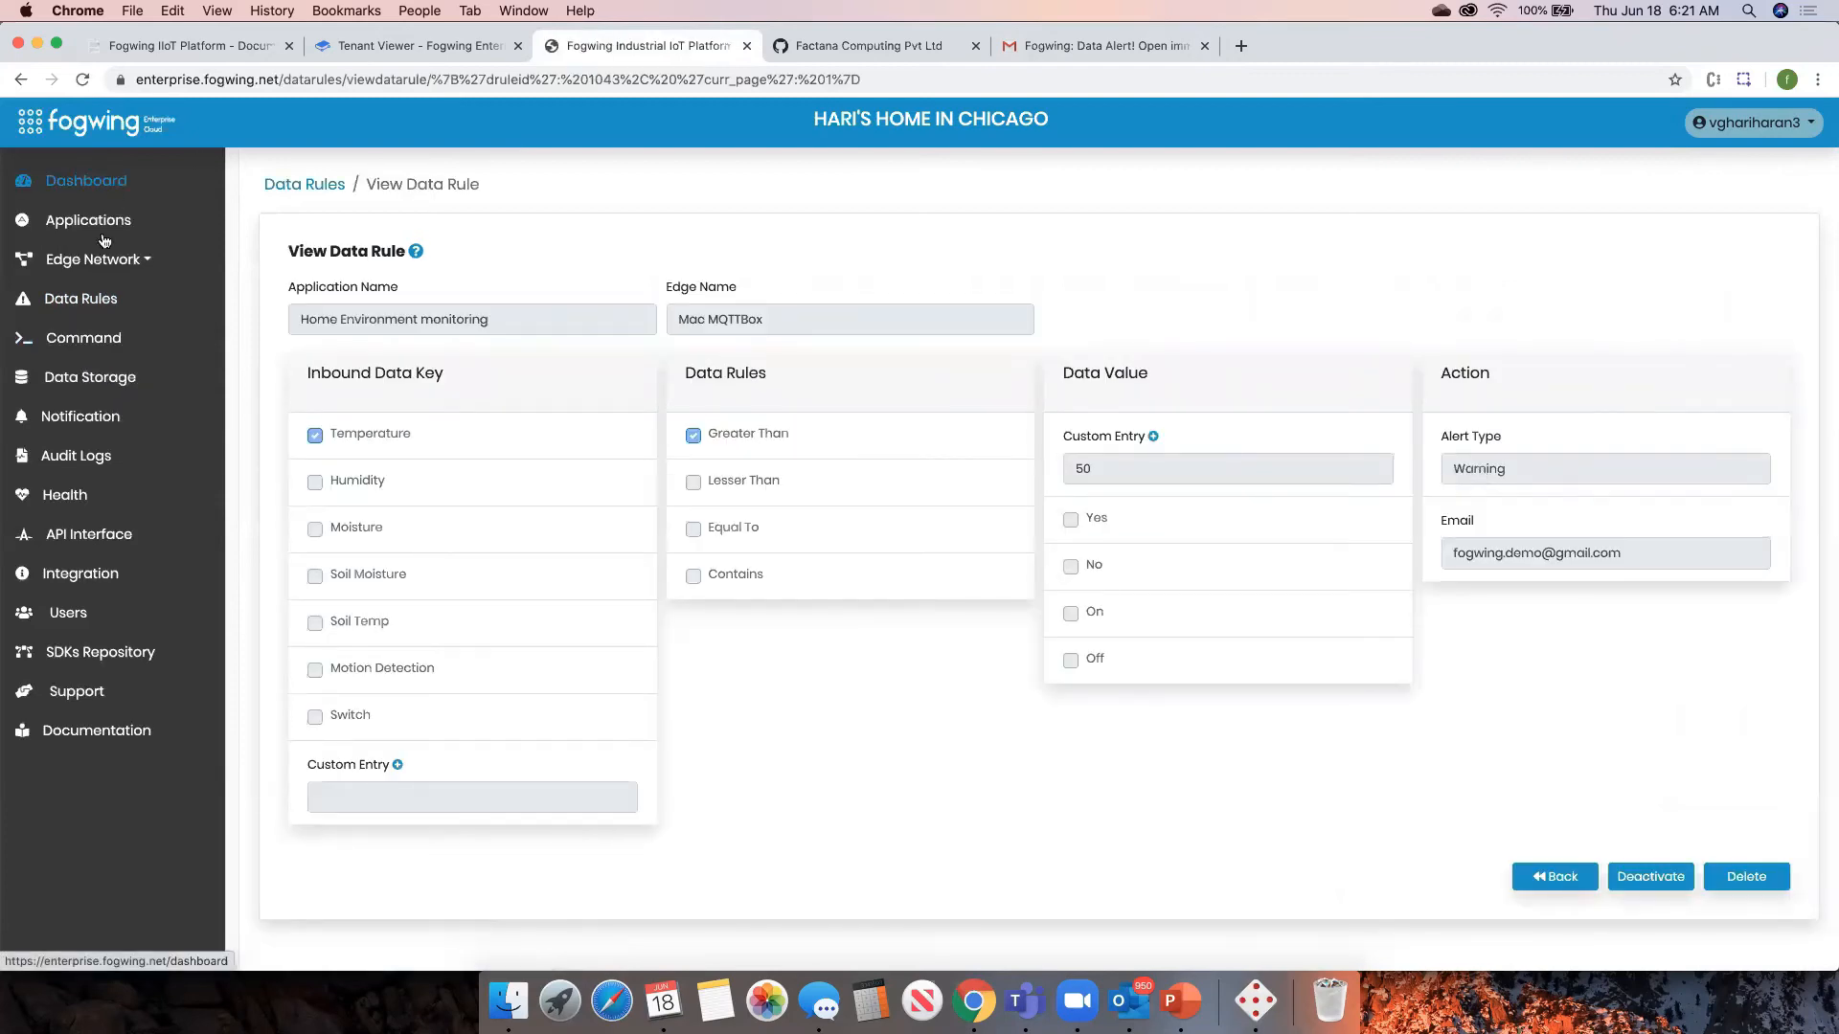
click(98, 418)
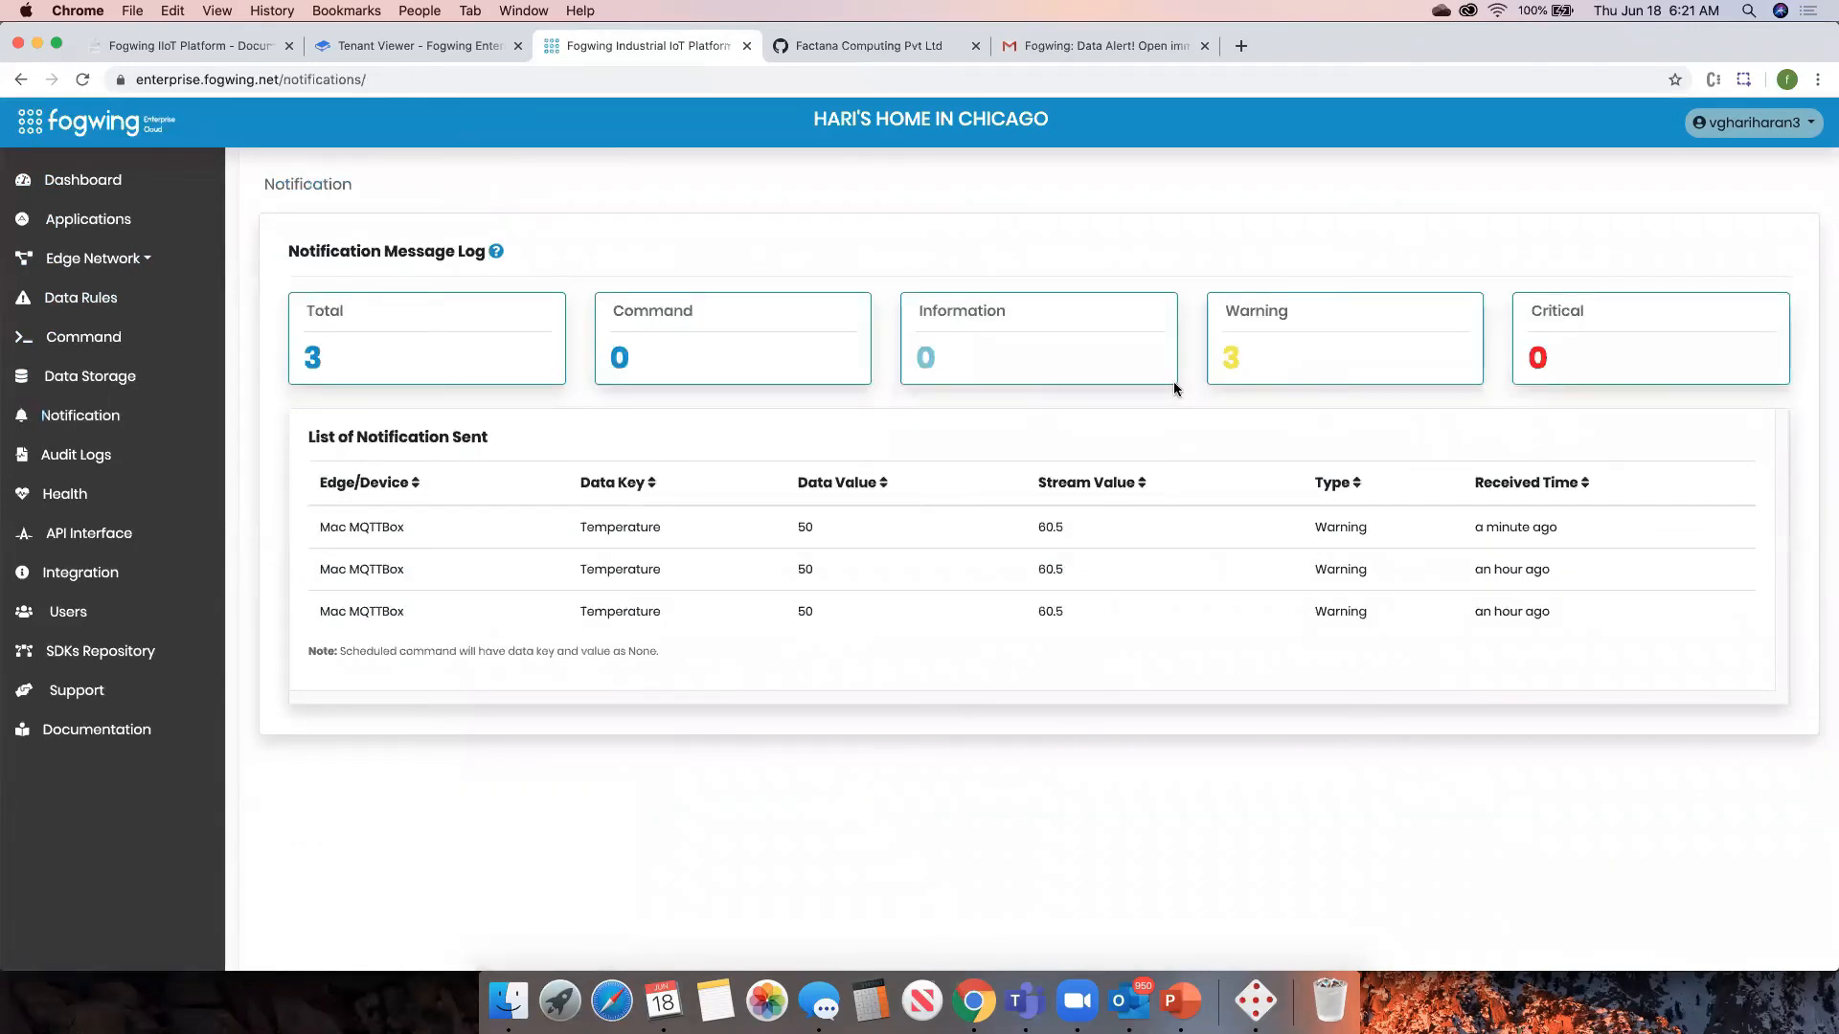
double_click(1234, 359)
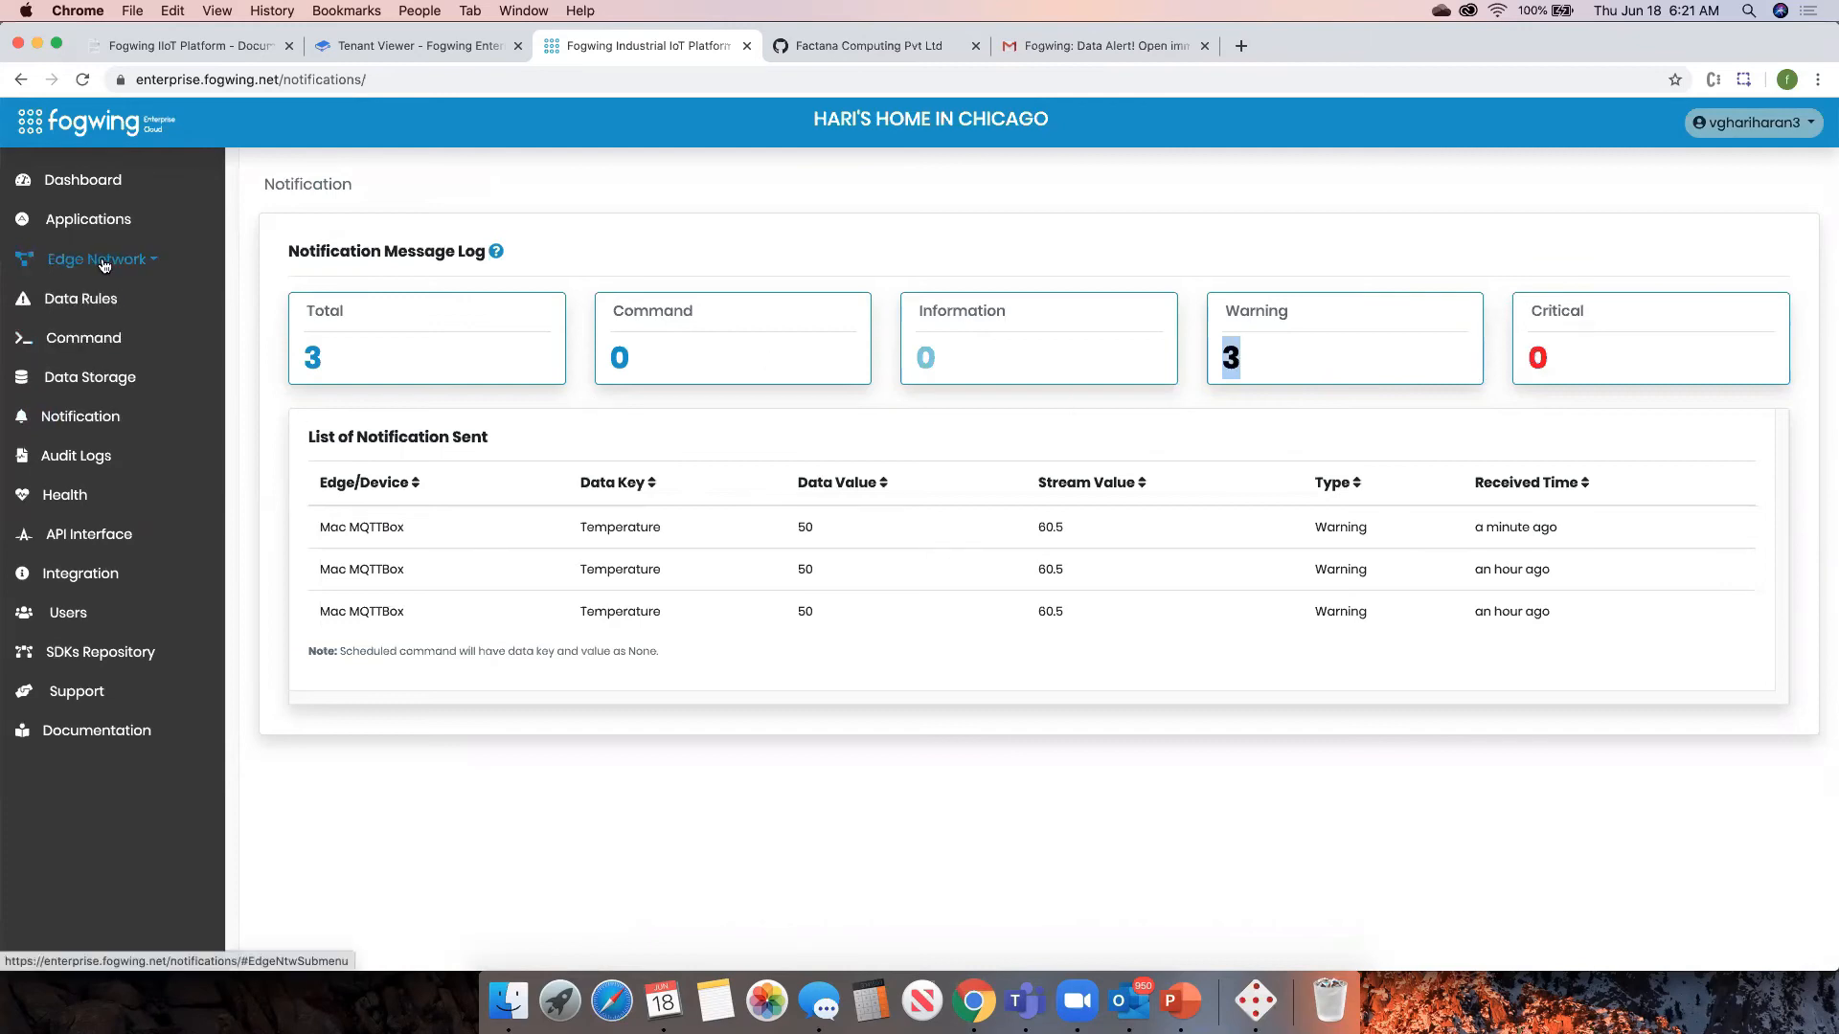
click(78, 298)
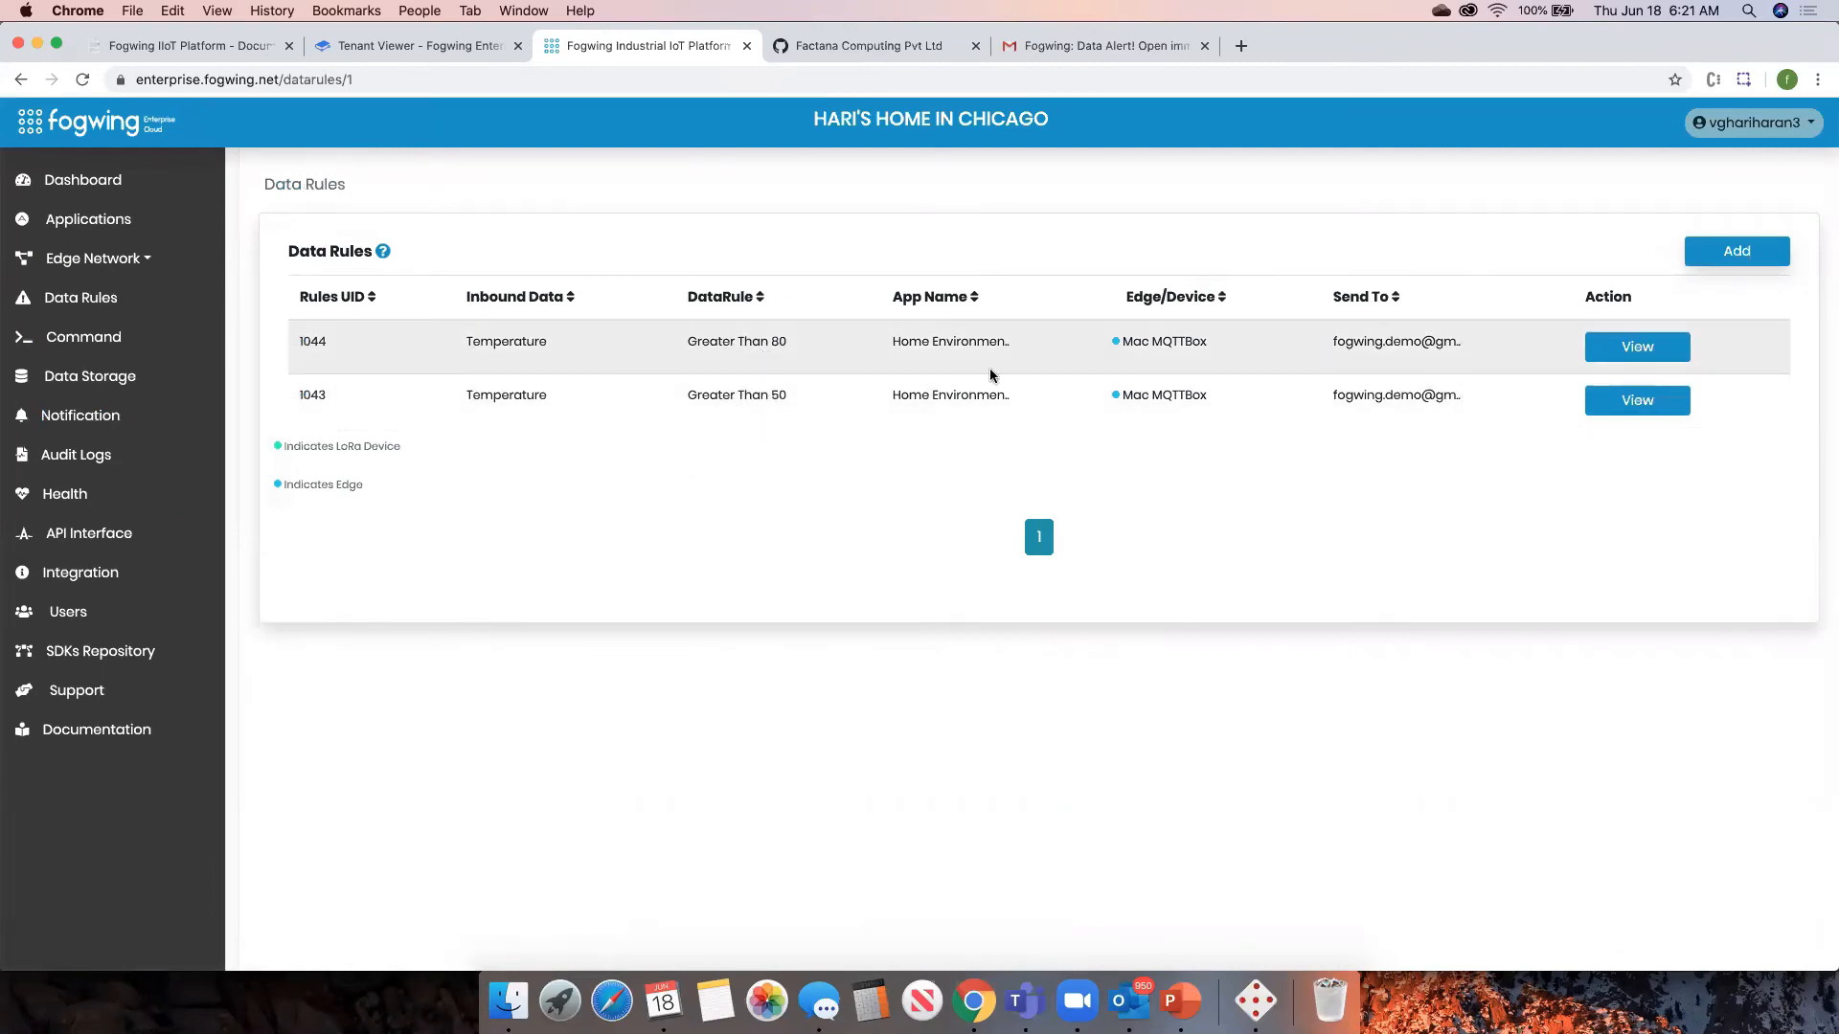
key(super+Tab)
- Change the payload Temperature from 60.5 to 90.5 and publish it to the inbound topic
drag(483, 446, 497, 447)
text(90)
click(285, 546)
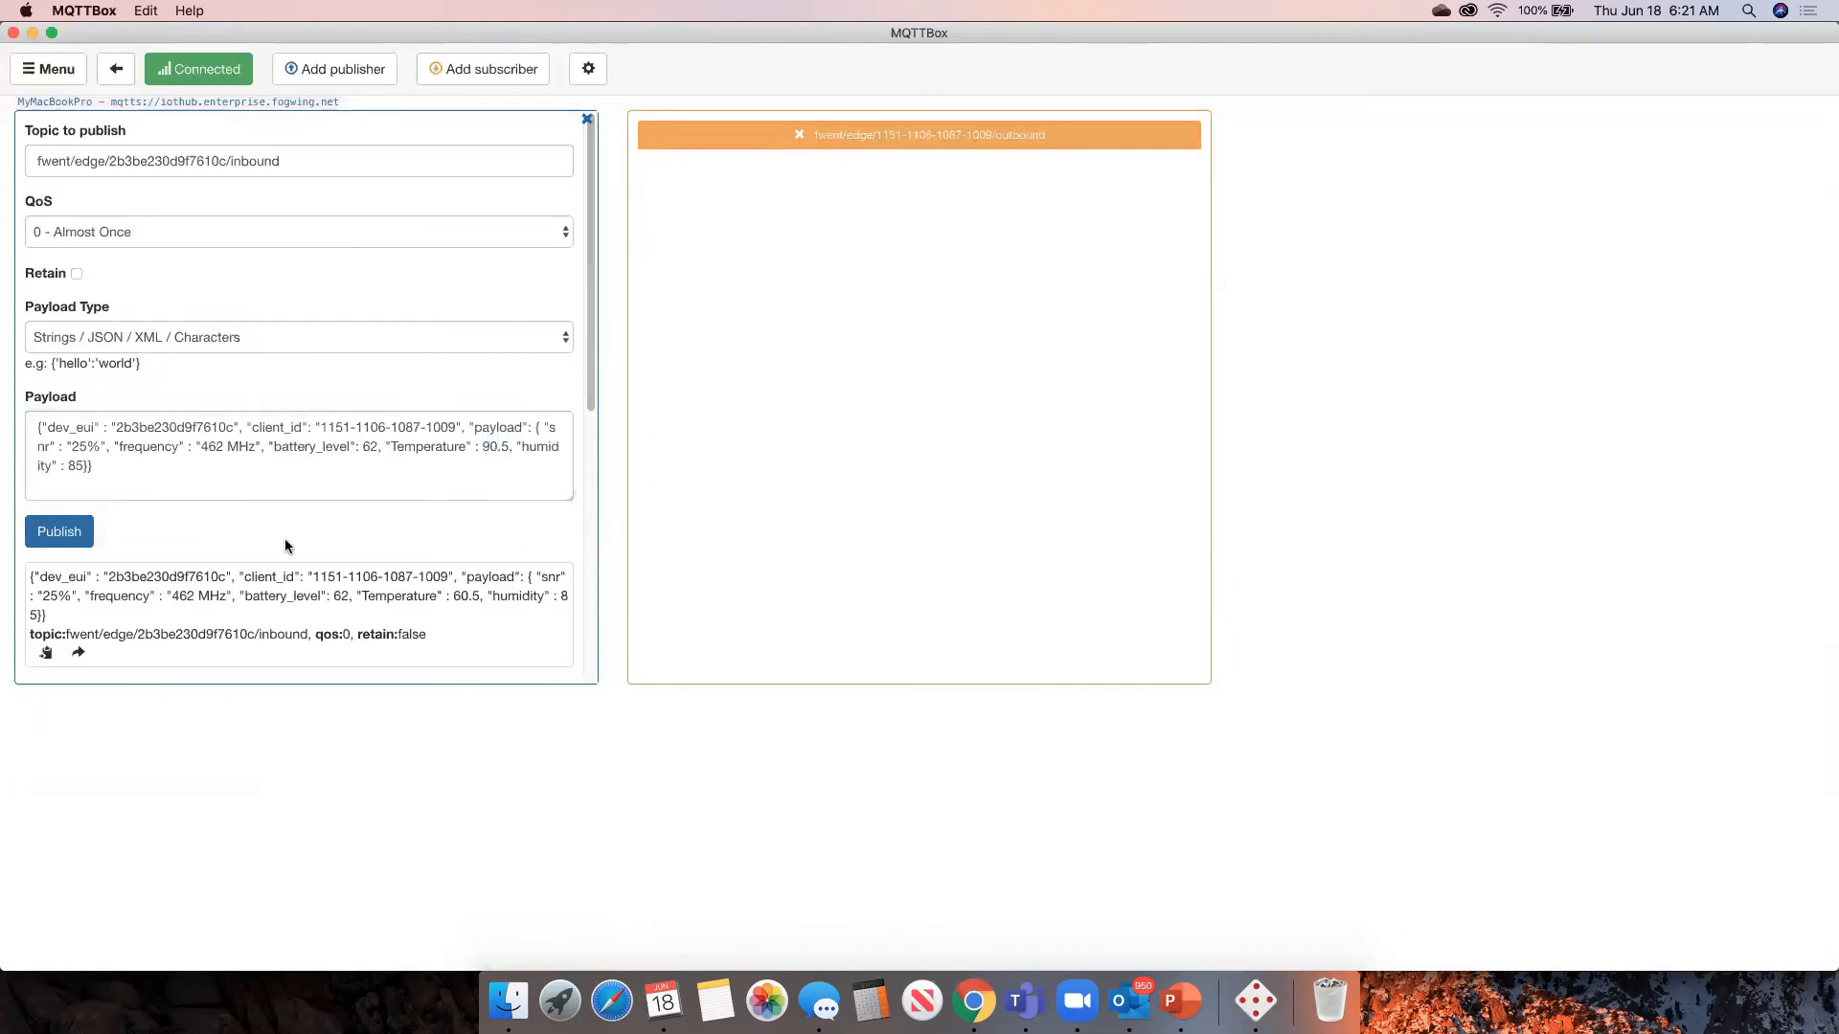
click(46, 535)
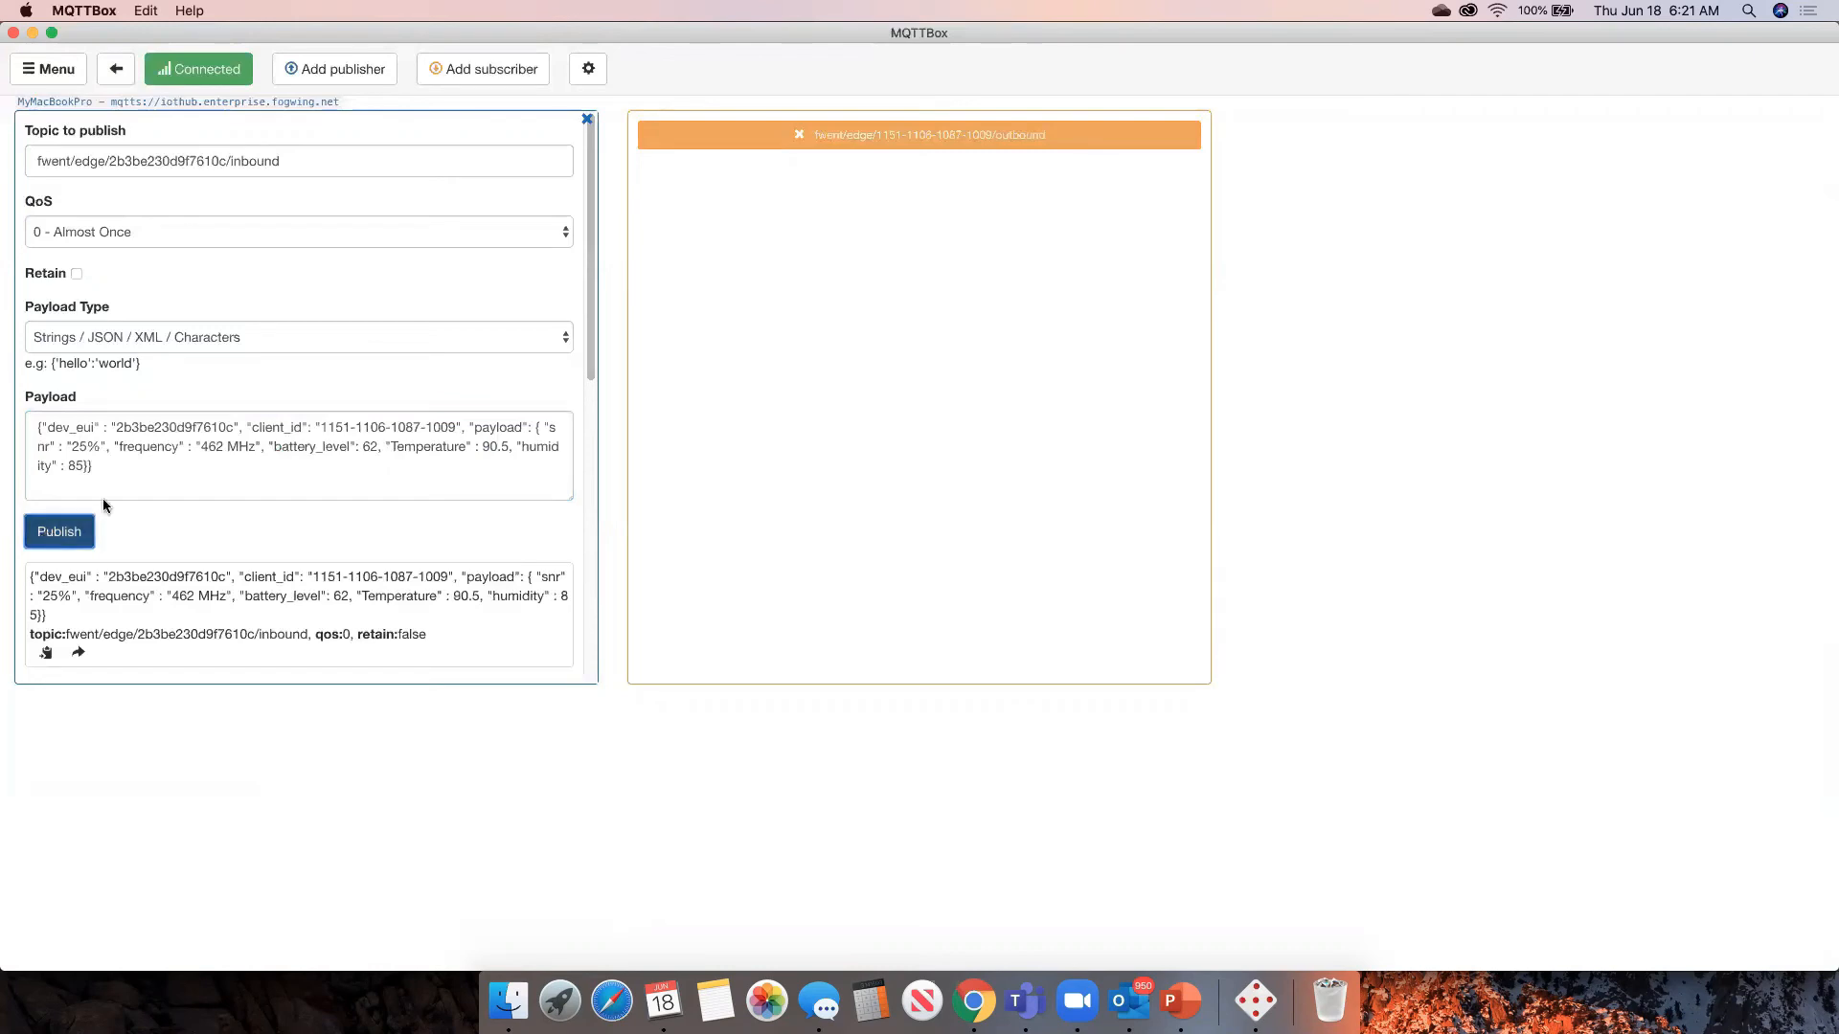
scroll(388, 425, down, 10)
scroll(390, 423, up, 10)
key(super+Tab)
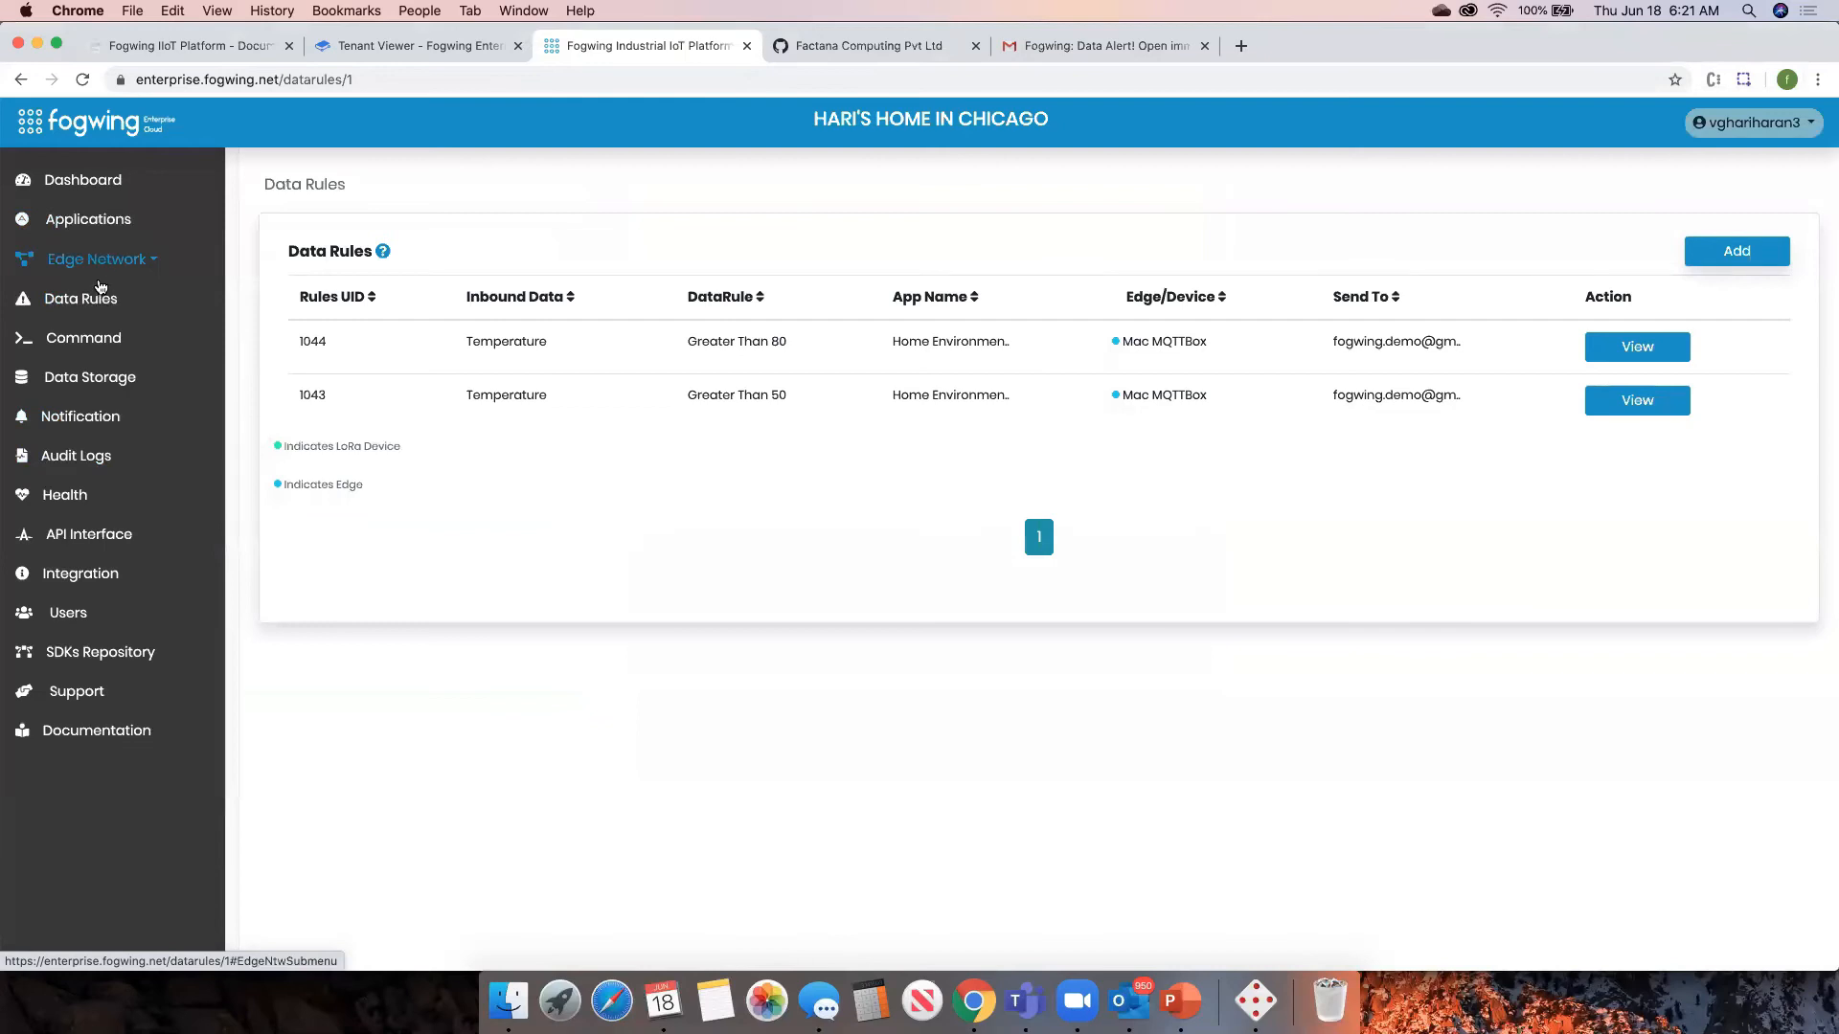
- Open Data Storage to see the Mac MQTTBox records, newest received 3 minutes ago
click(93, 379)
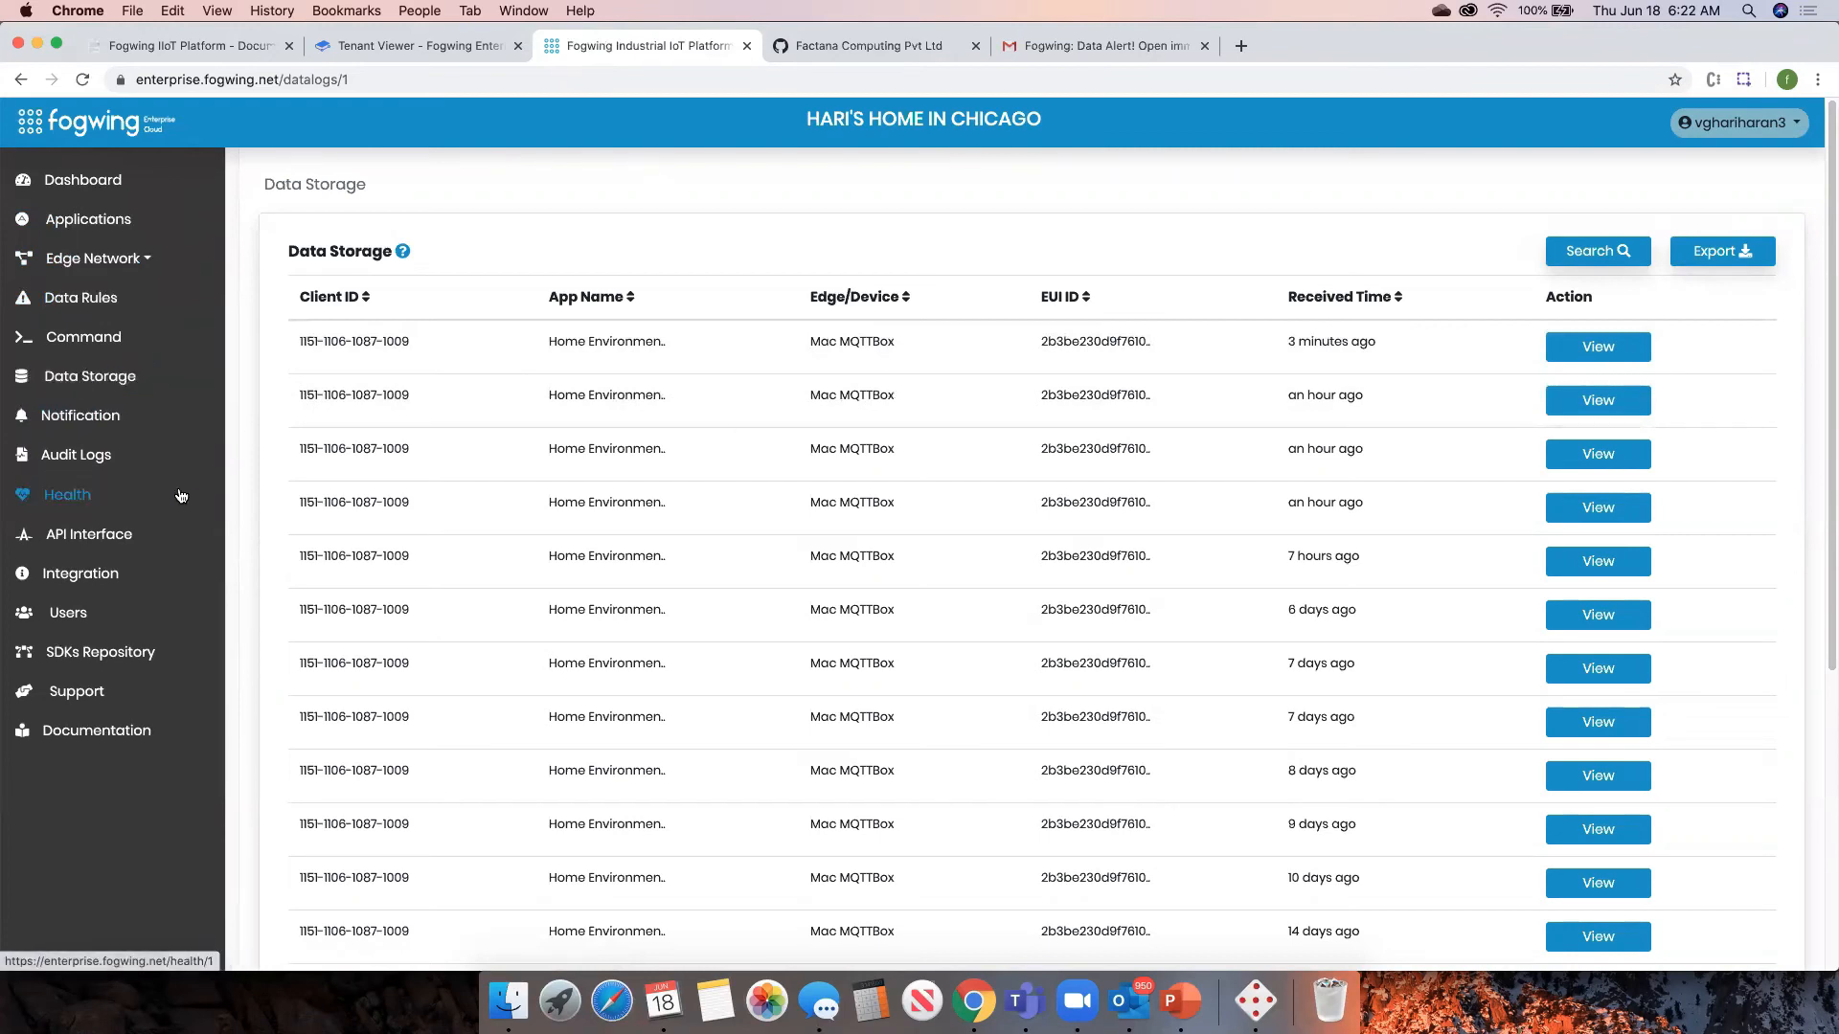
- Open the Support request form and set Request Type to Upgrade
click(87, 693)
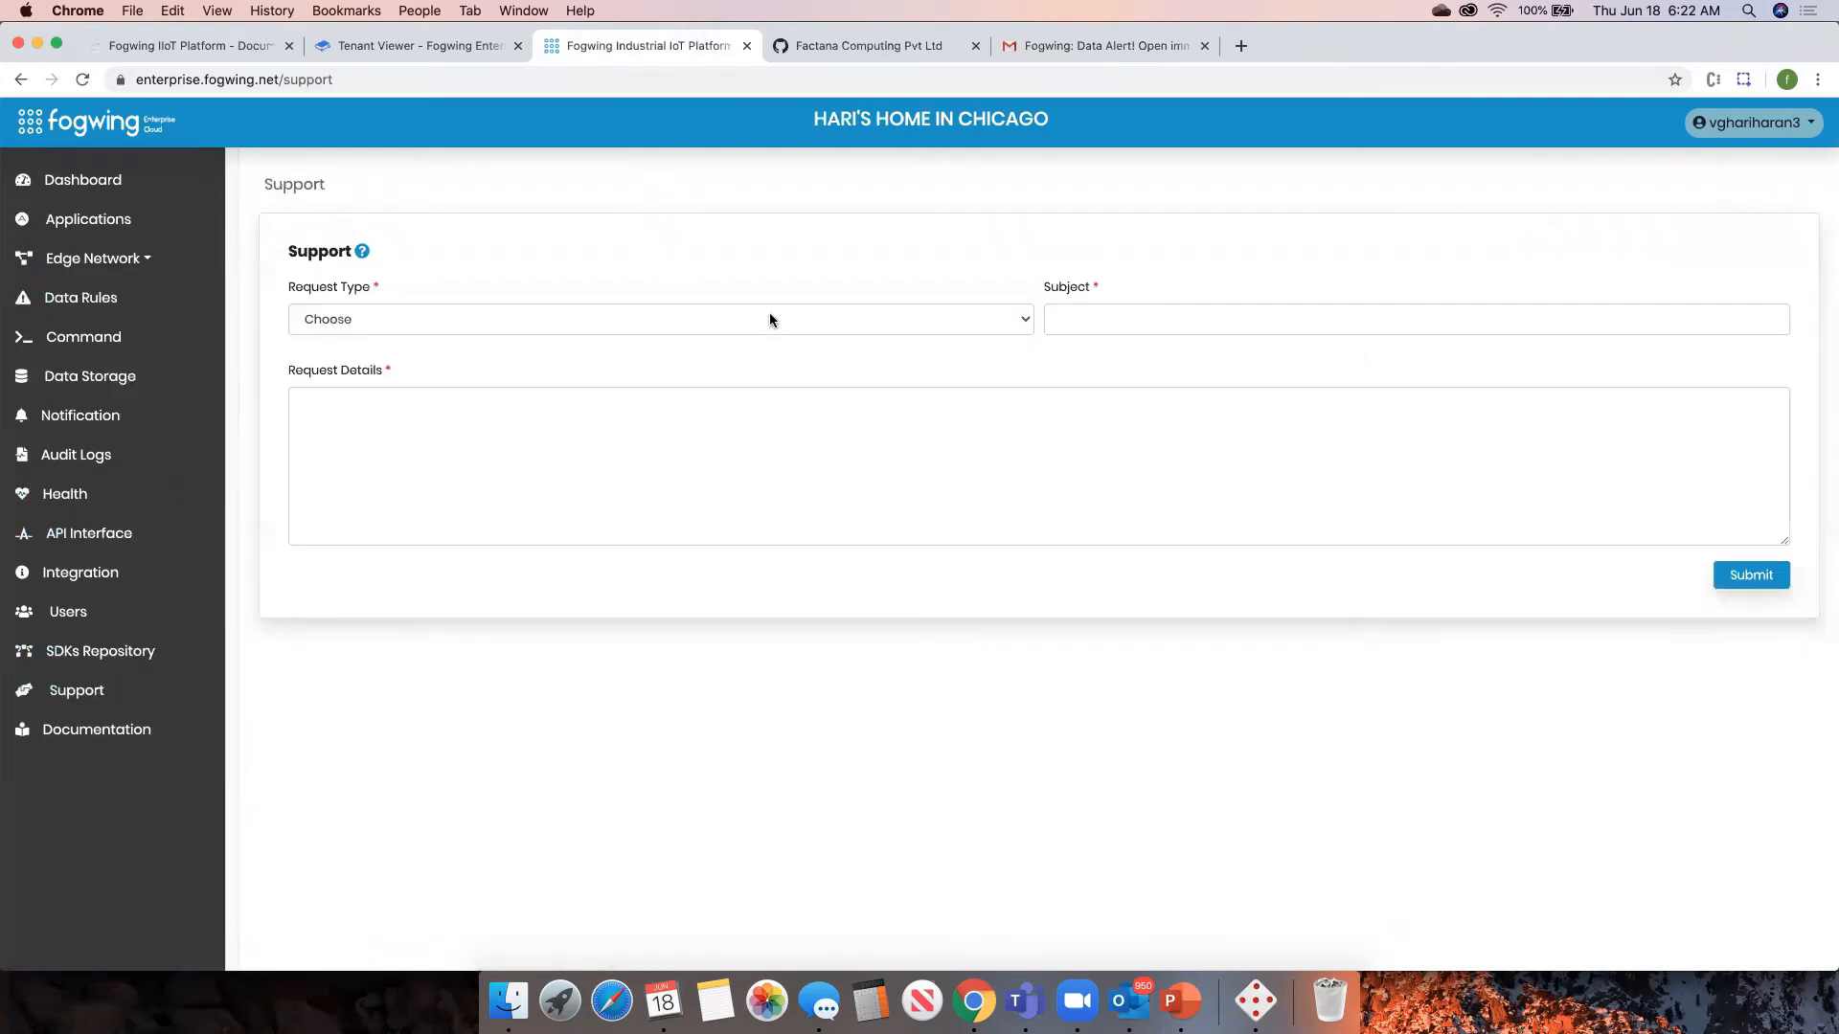
click(770, 319)
click(445, 352)
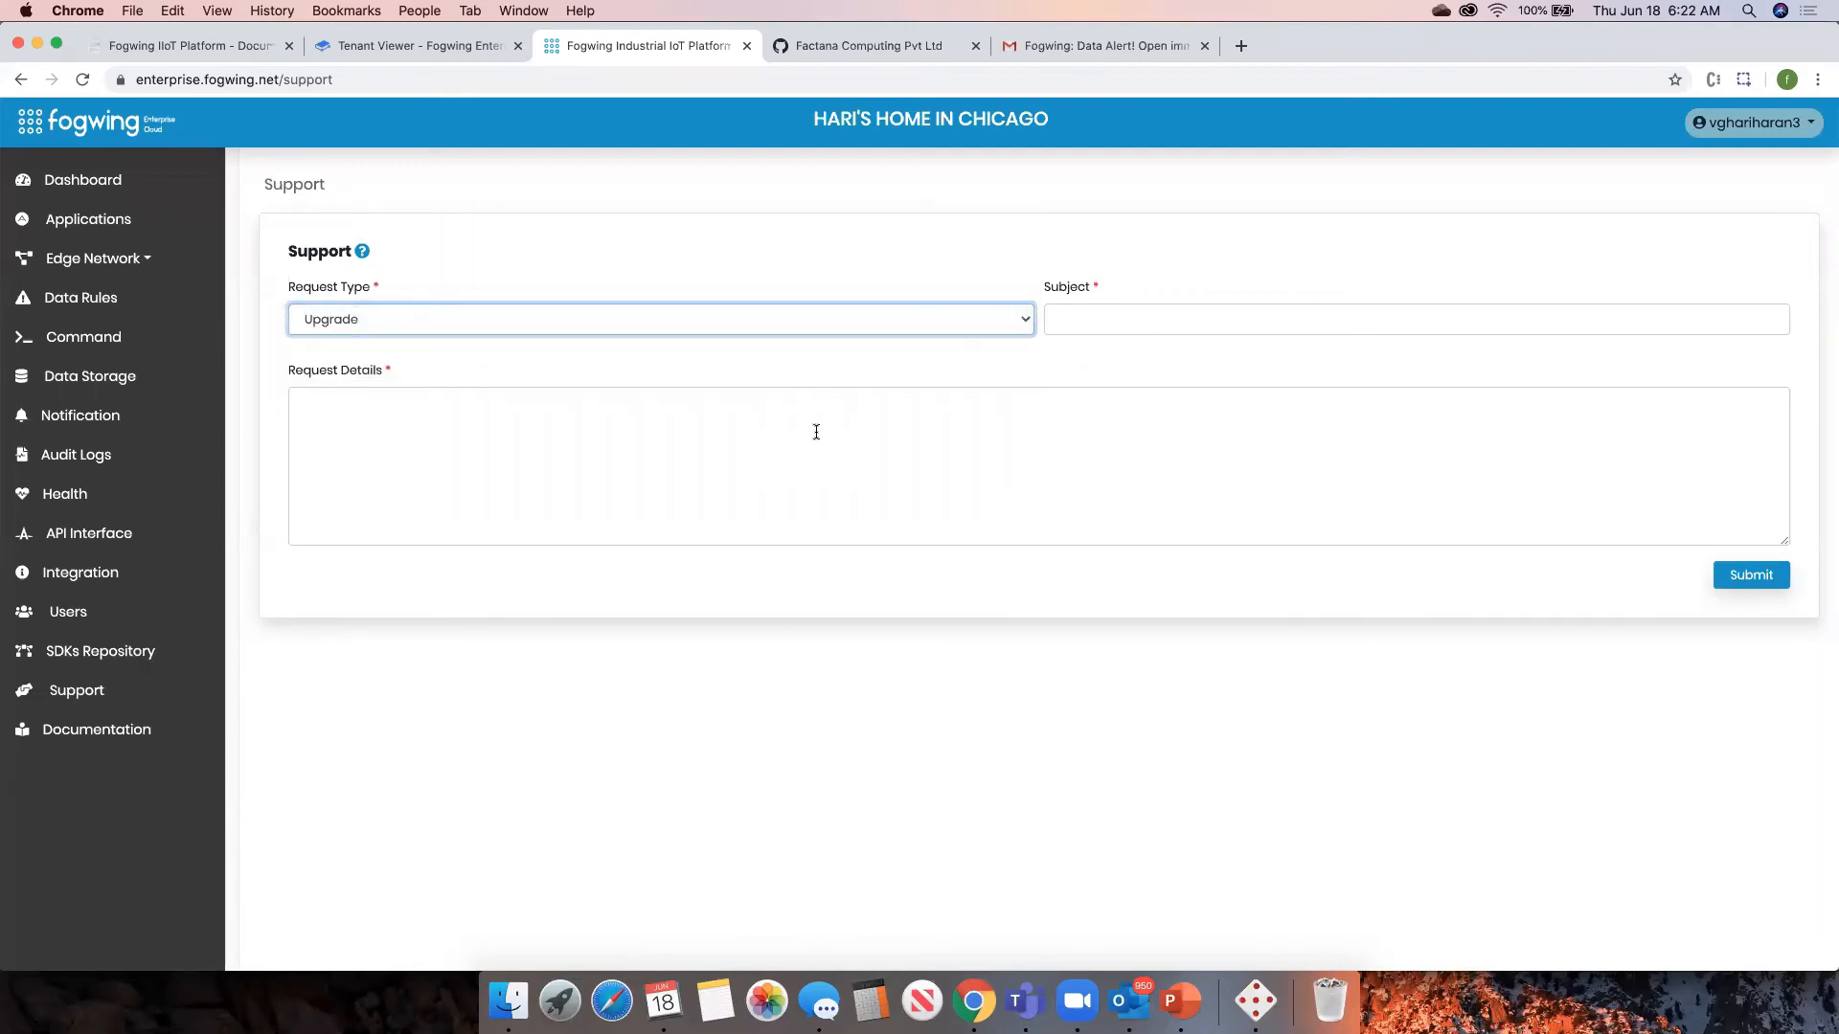
click(969, 321)
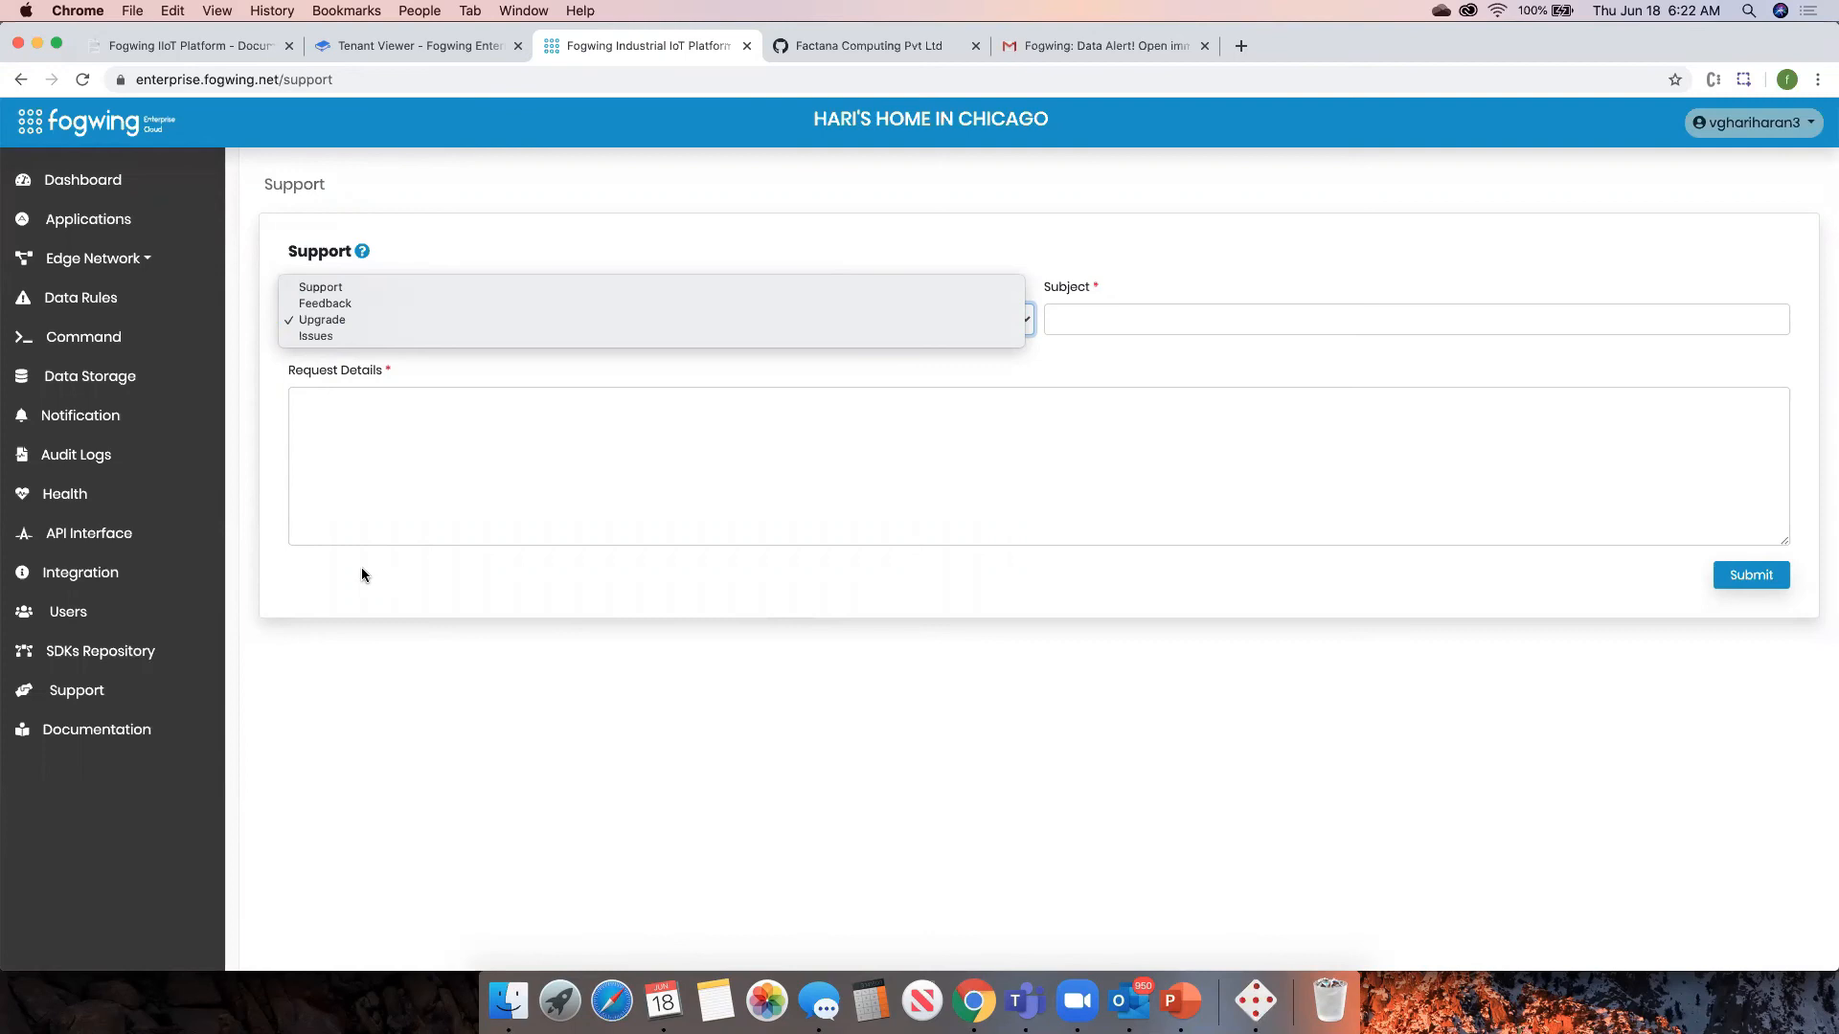
click(418, 571)
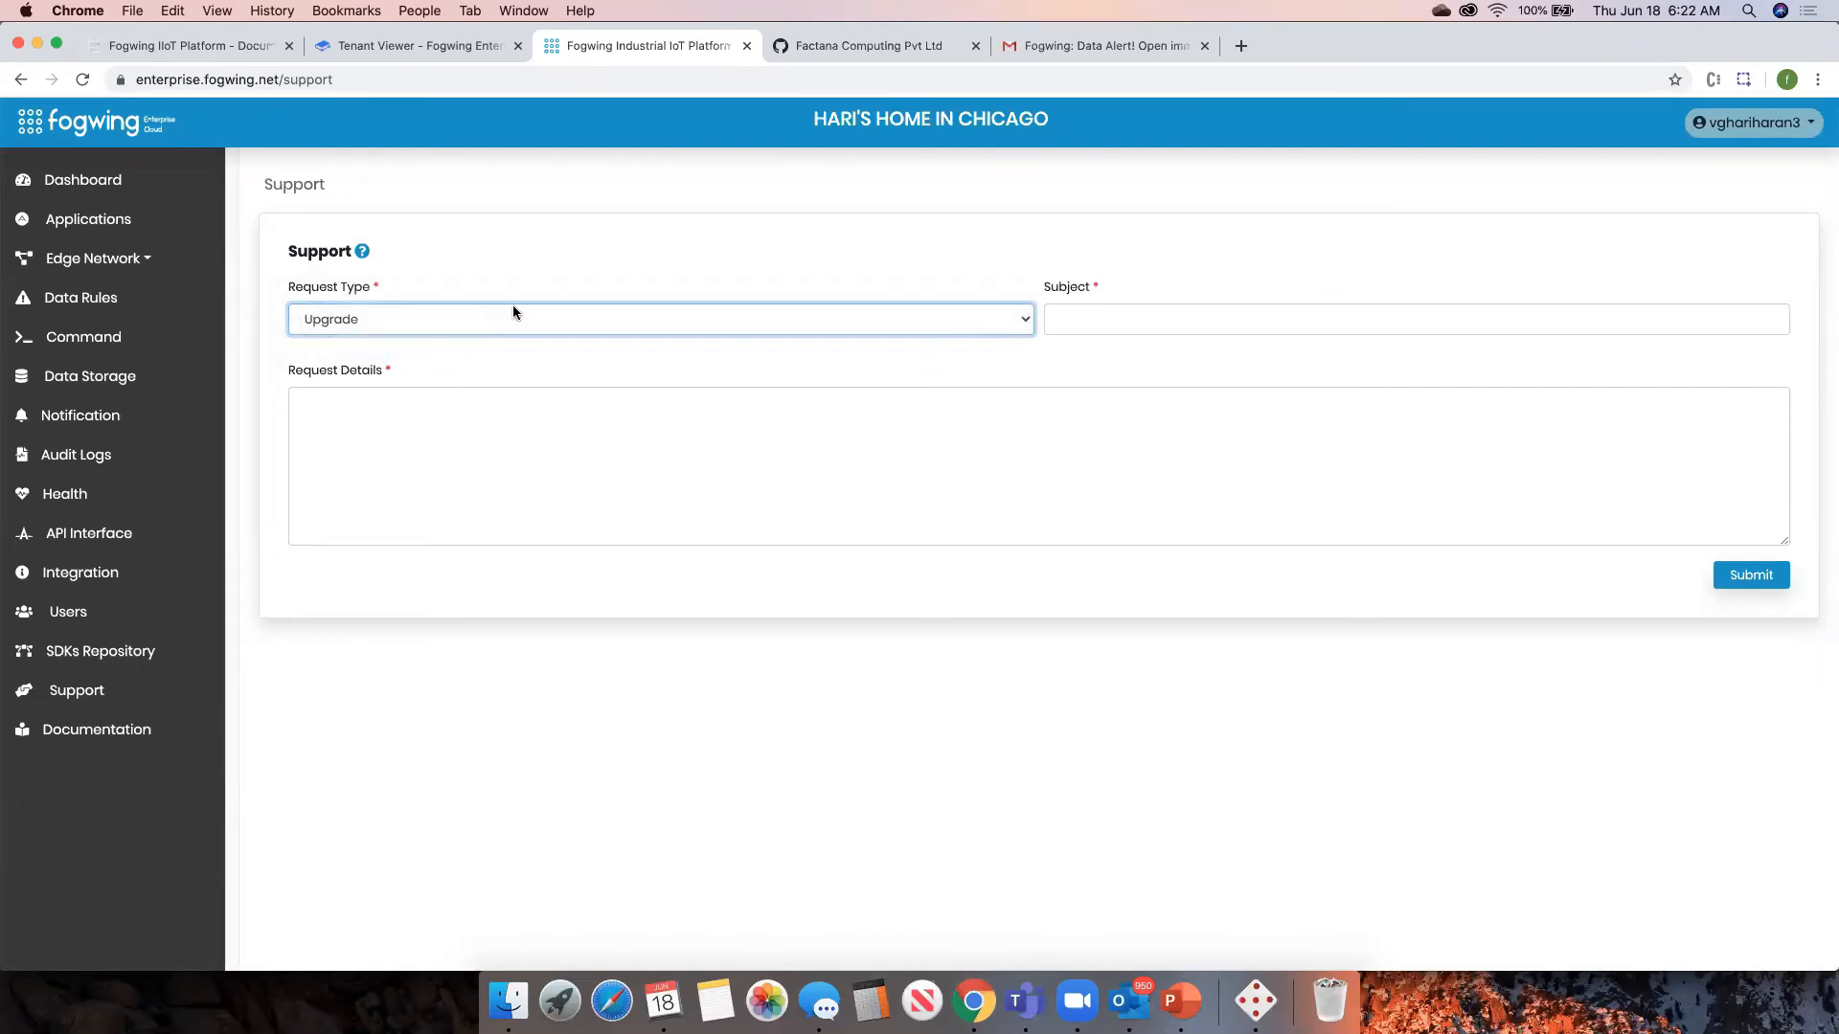
- In Data Storage, check the newest record's received time and view its payload
click(100, 381)
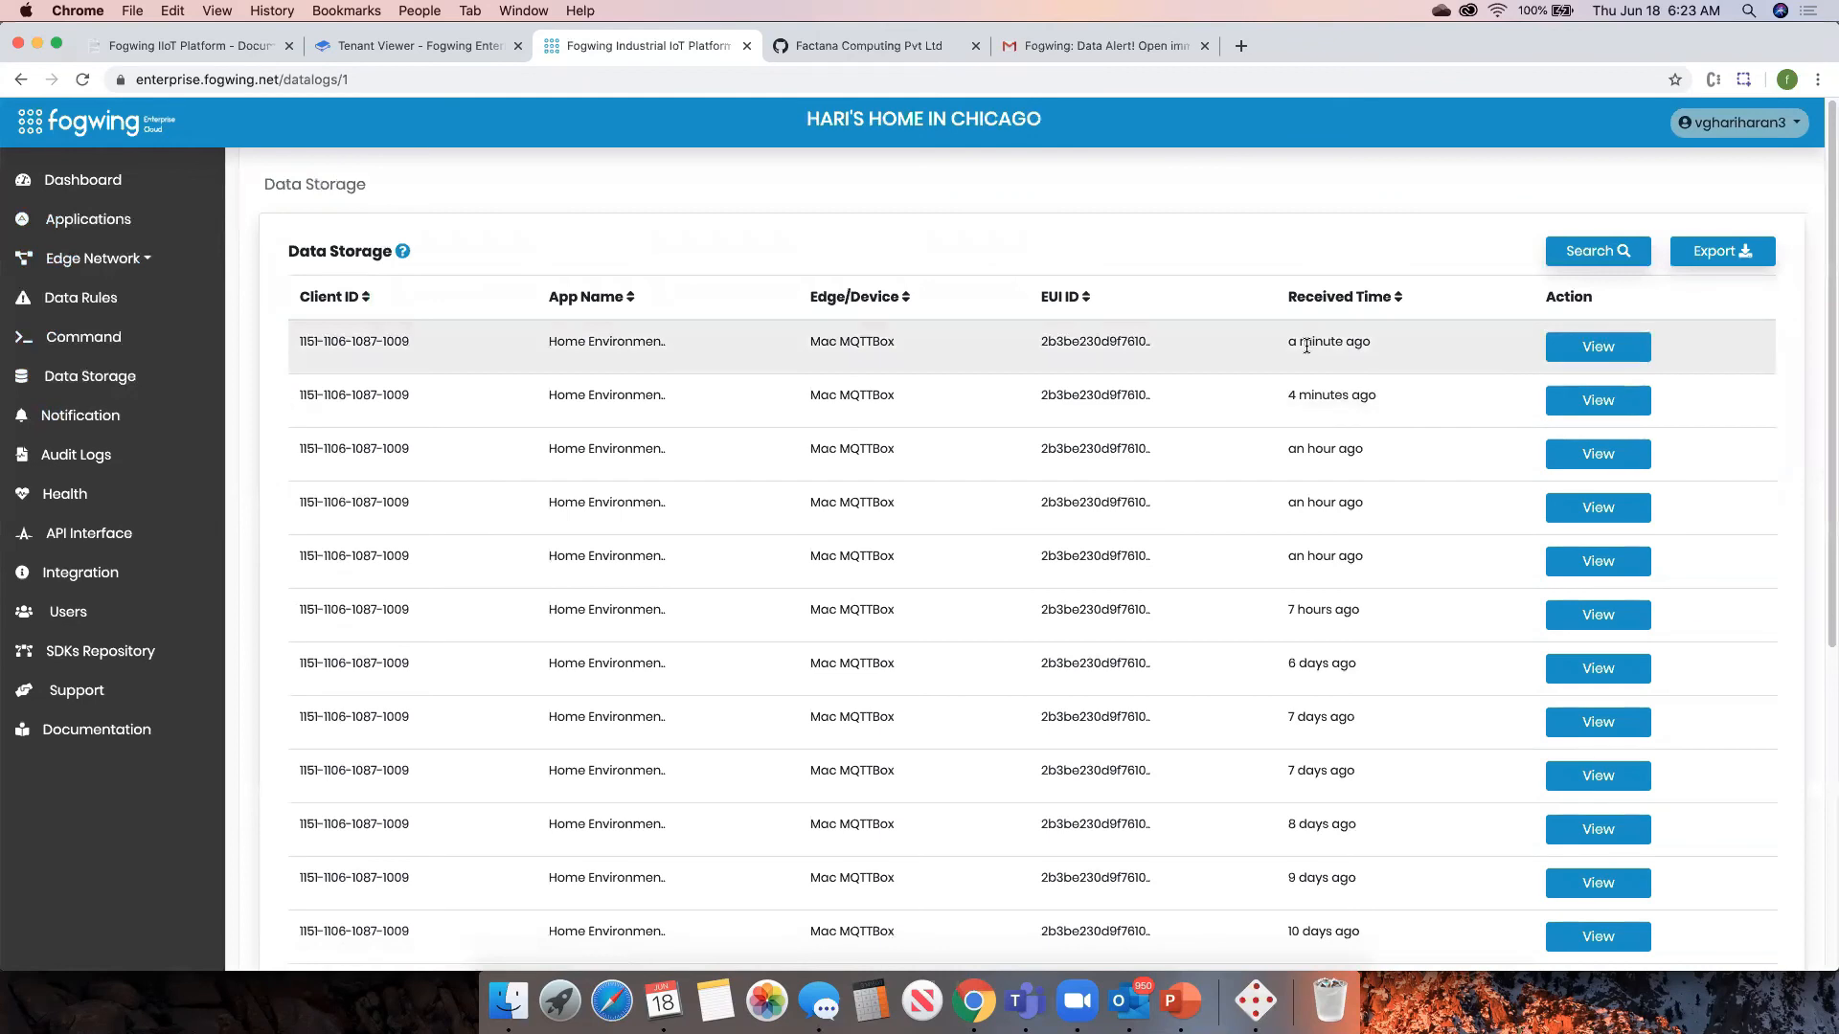
drag(1289, 344, 1370, 345)
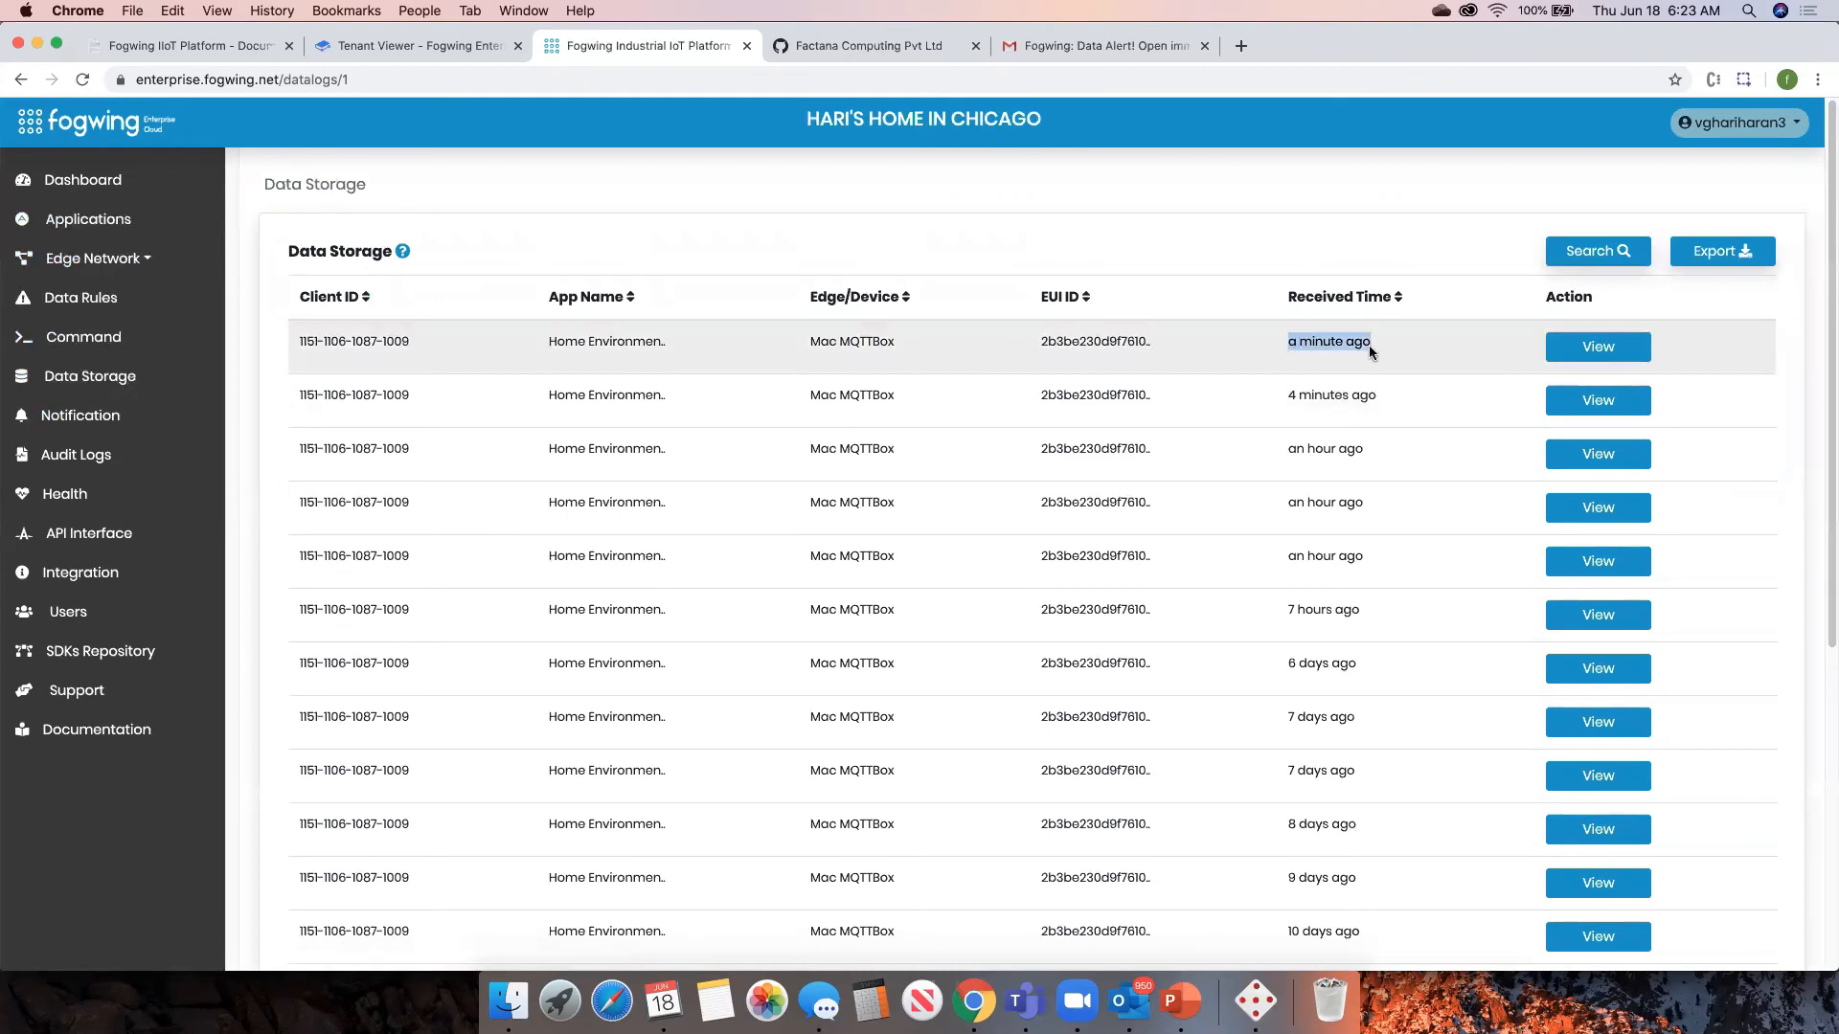
click(1577, 351)
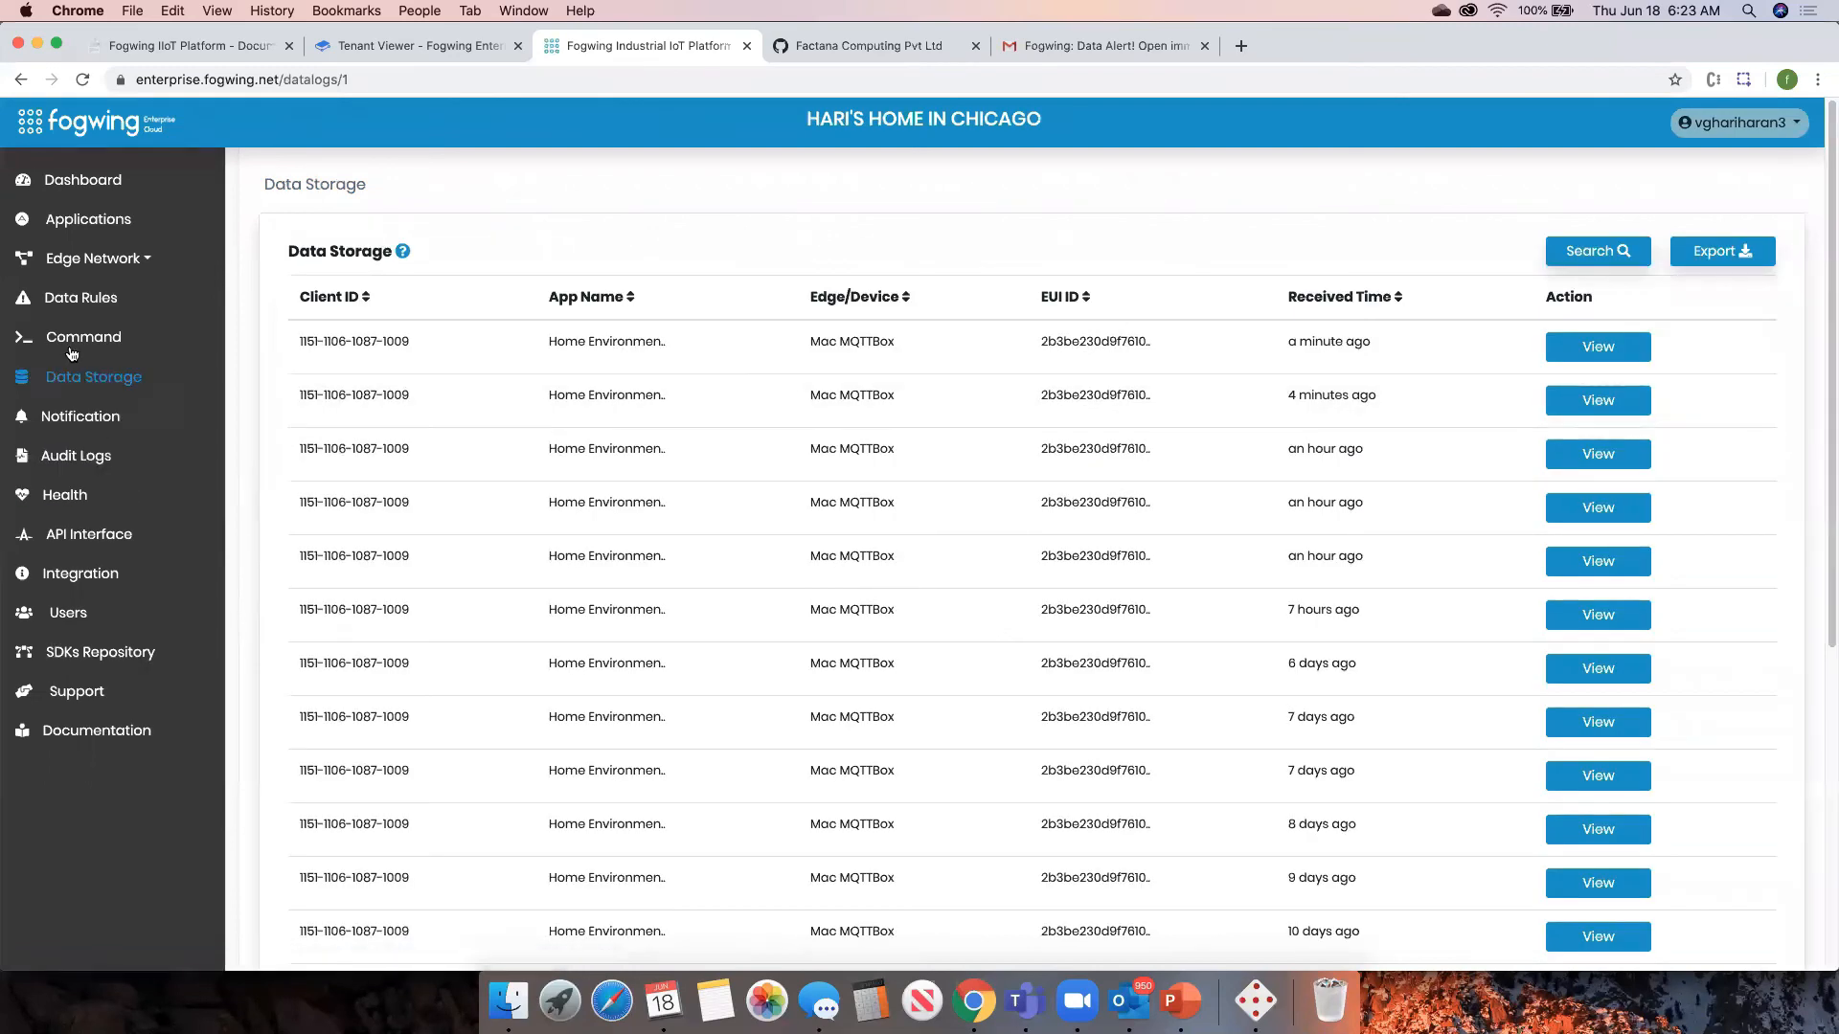
- Check the Notification log's Critical alert count, then switch to the Gmail alert email
click(86, 422)
double_click(1533, 359)
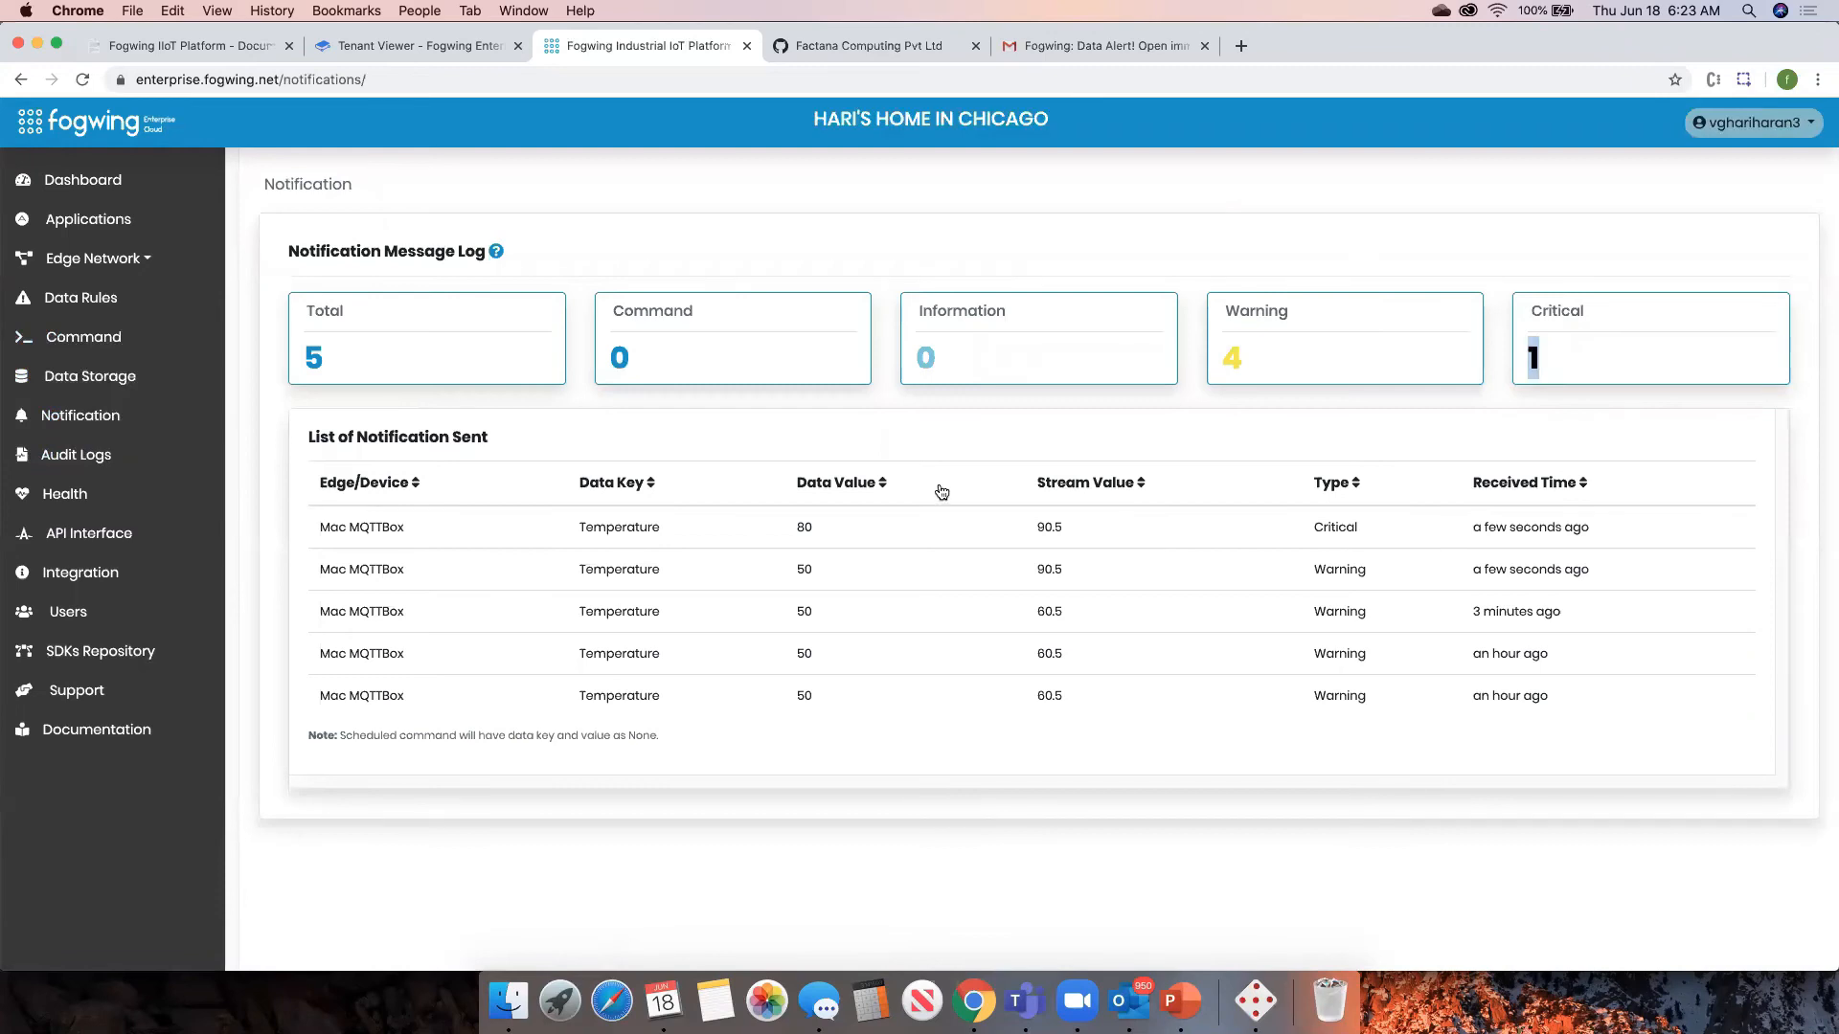
click(1067, 44)
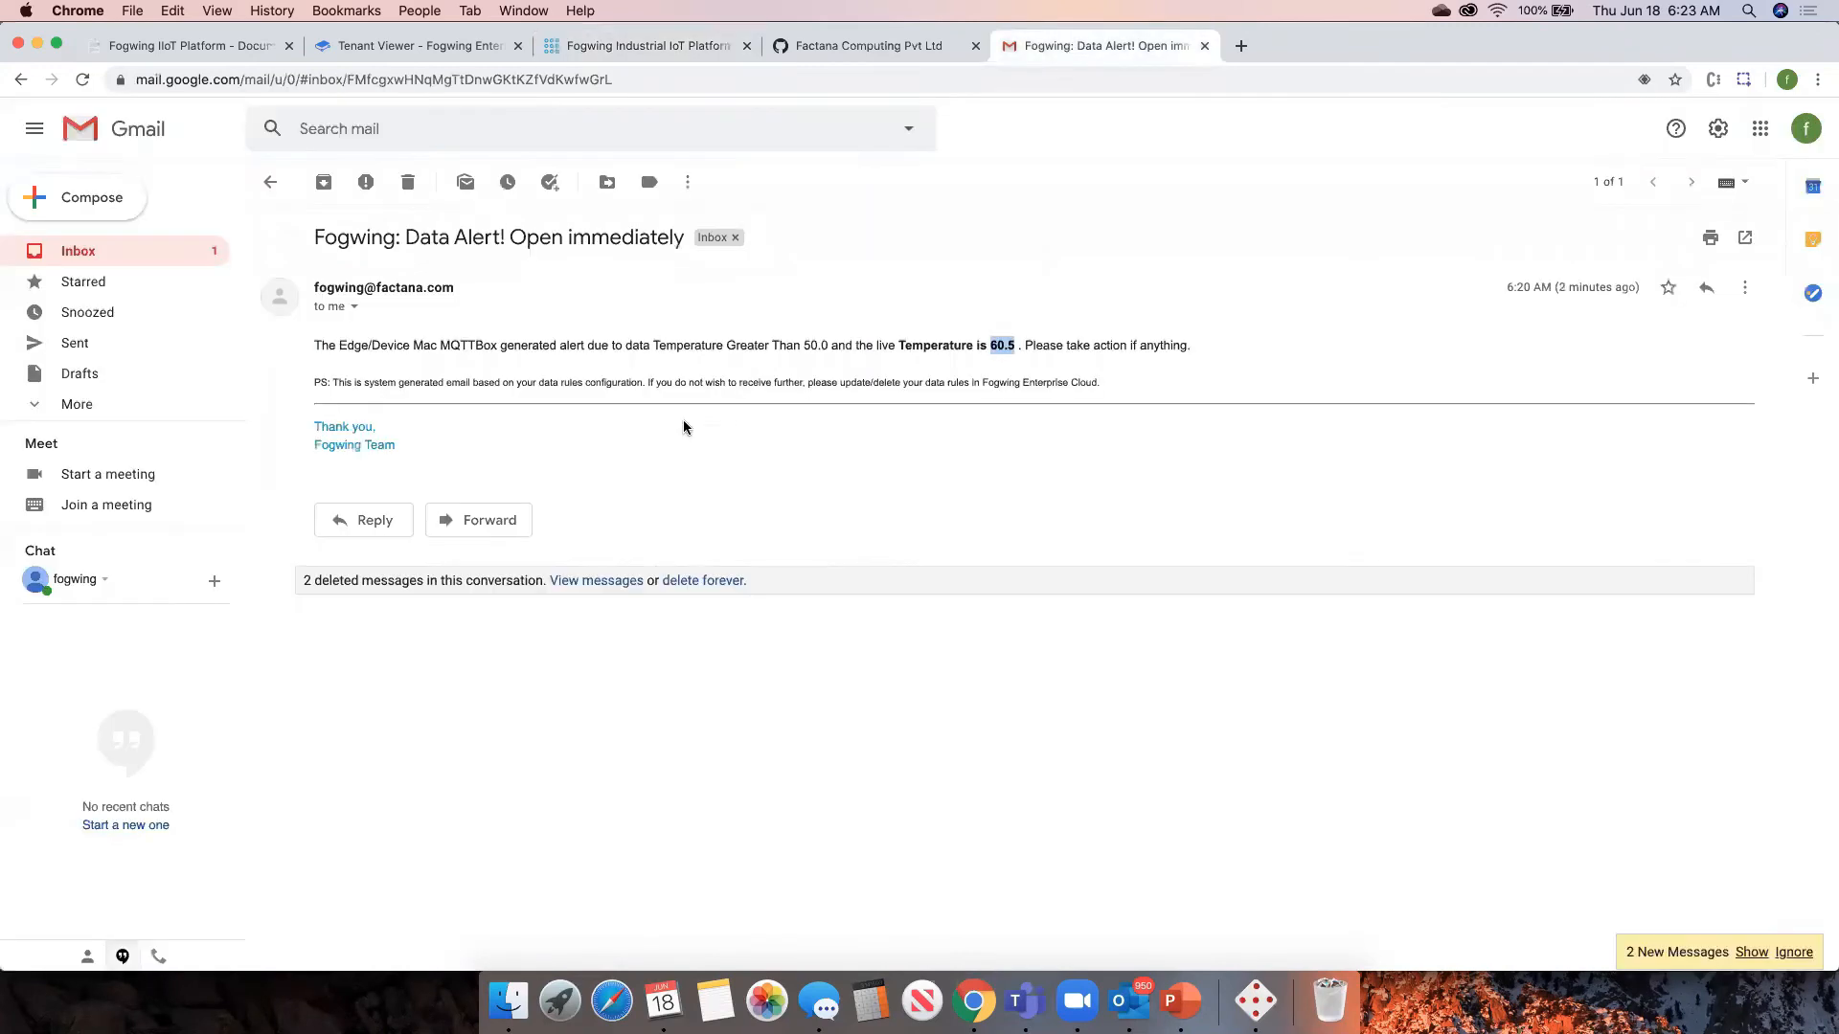
- Open the Fogwing data alert thread and highlight the new Temperature 90.5 alerts exceeding 50 and 80
click(89, 257)
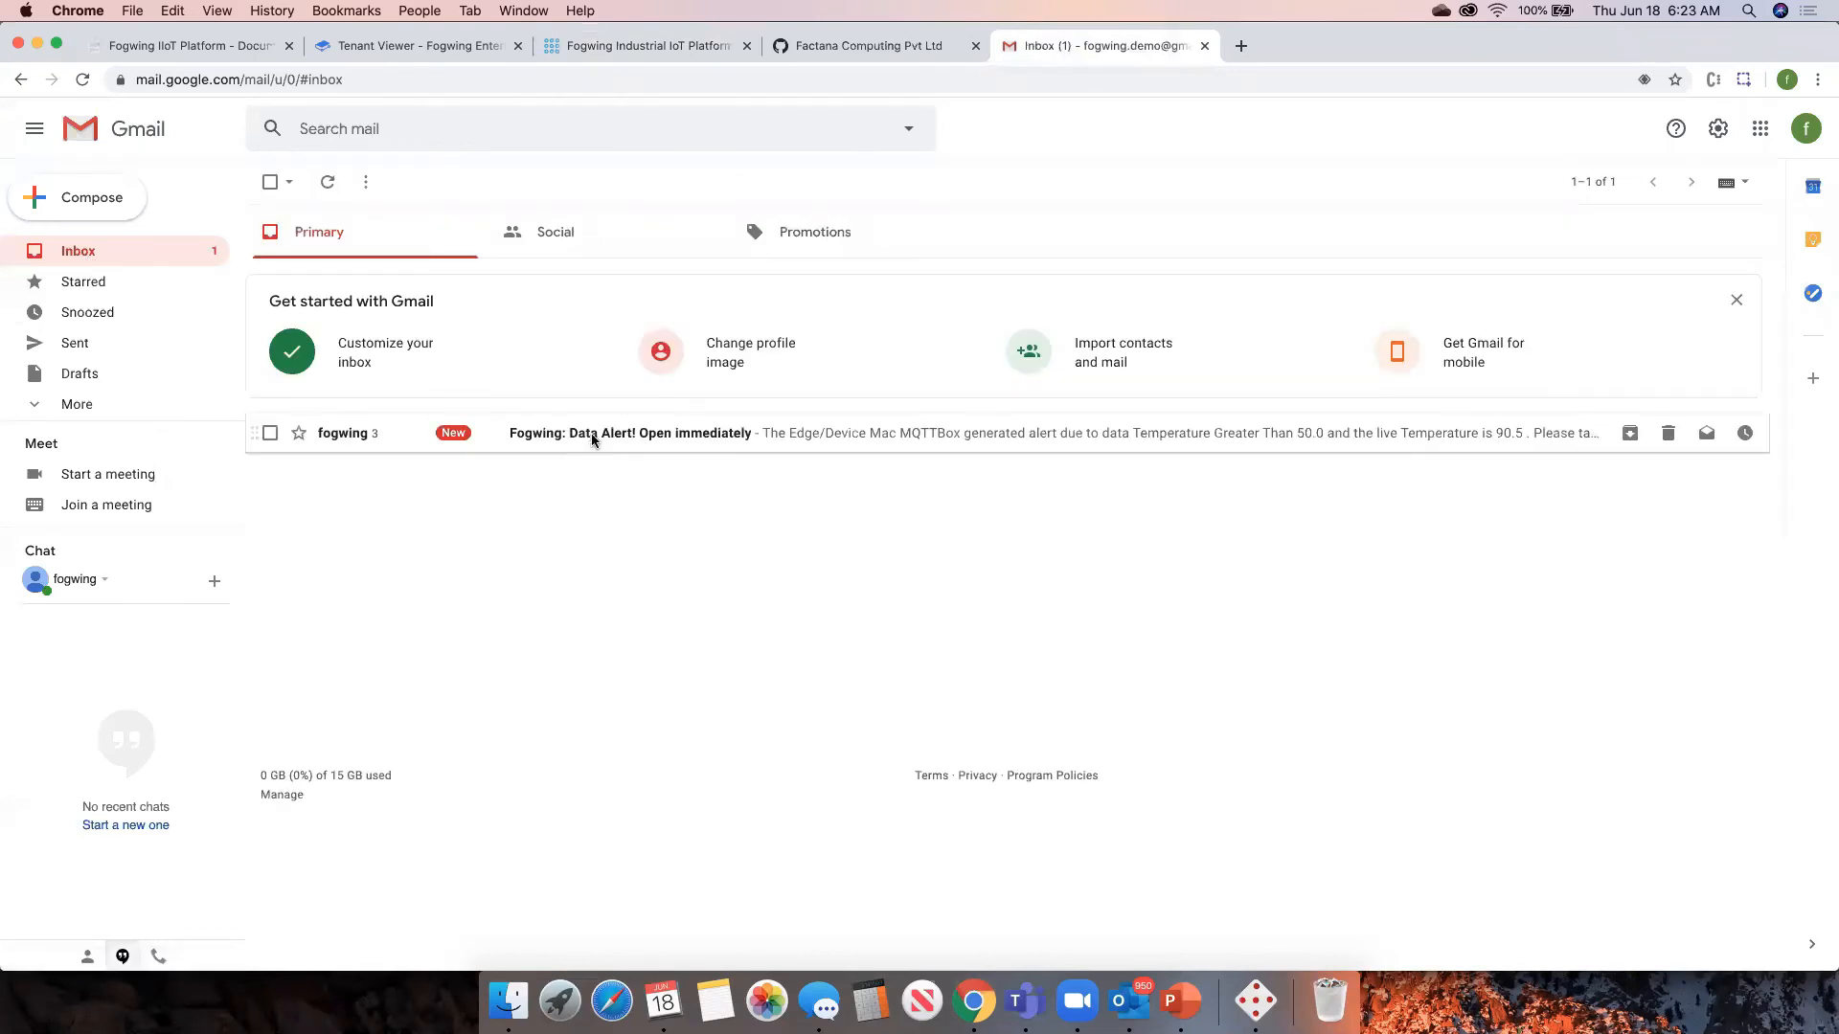
click(592, 440)
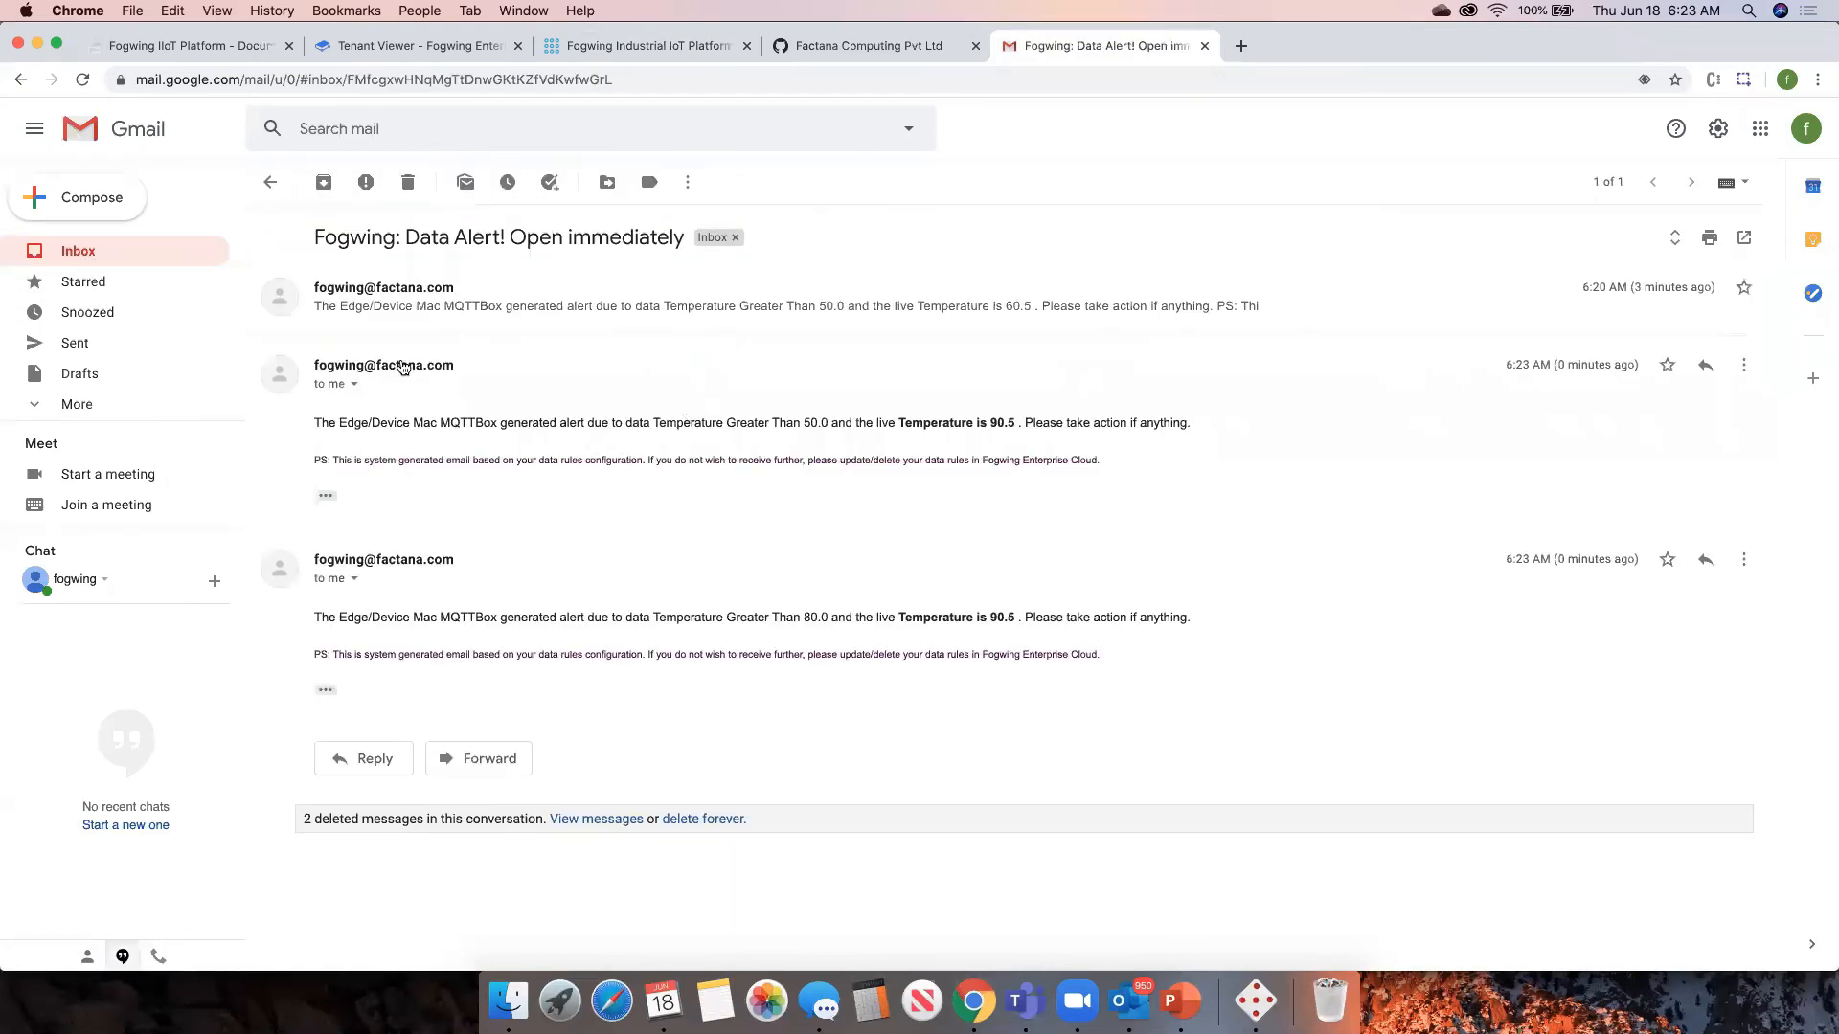
drag(986, 424, 1175, 424)
drag(800, 423, 1021, 422)
click(948, 415)
drag(931, 618, 1008, 618)
key(super+Tab)
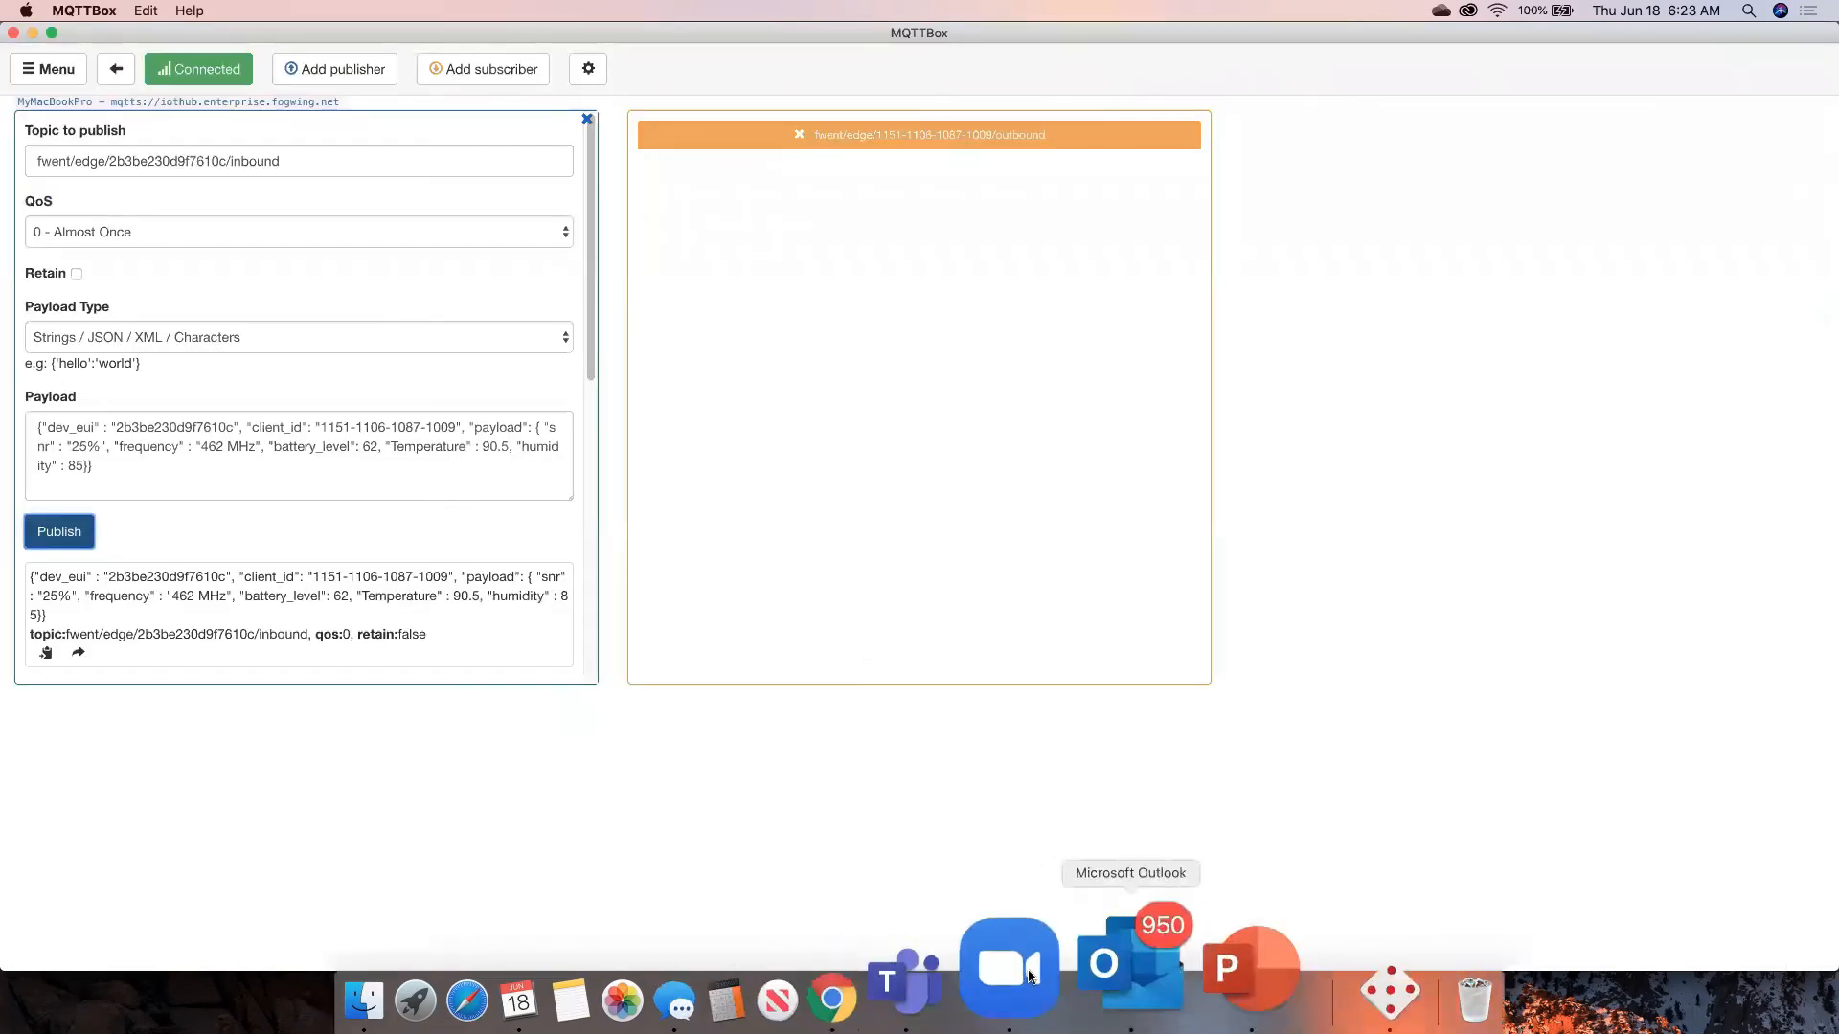
click(971, 967)
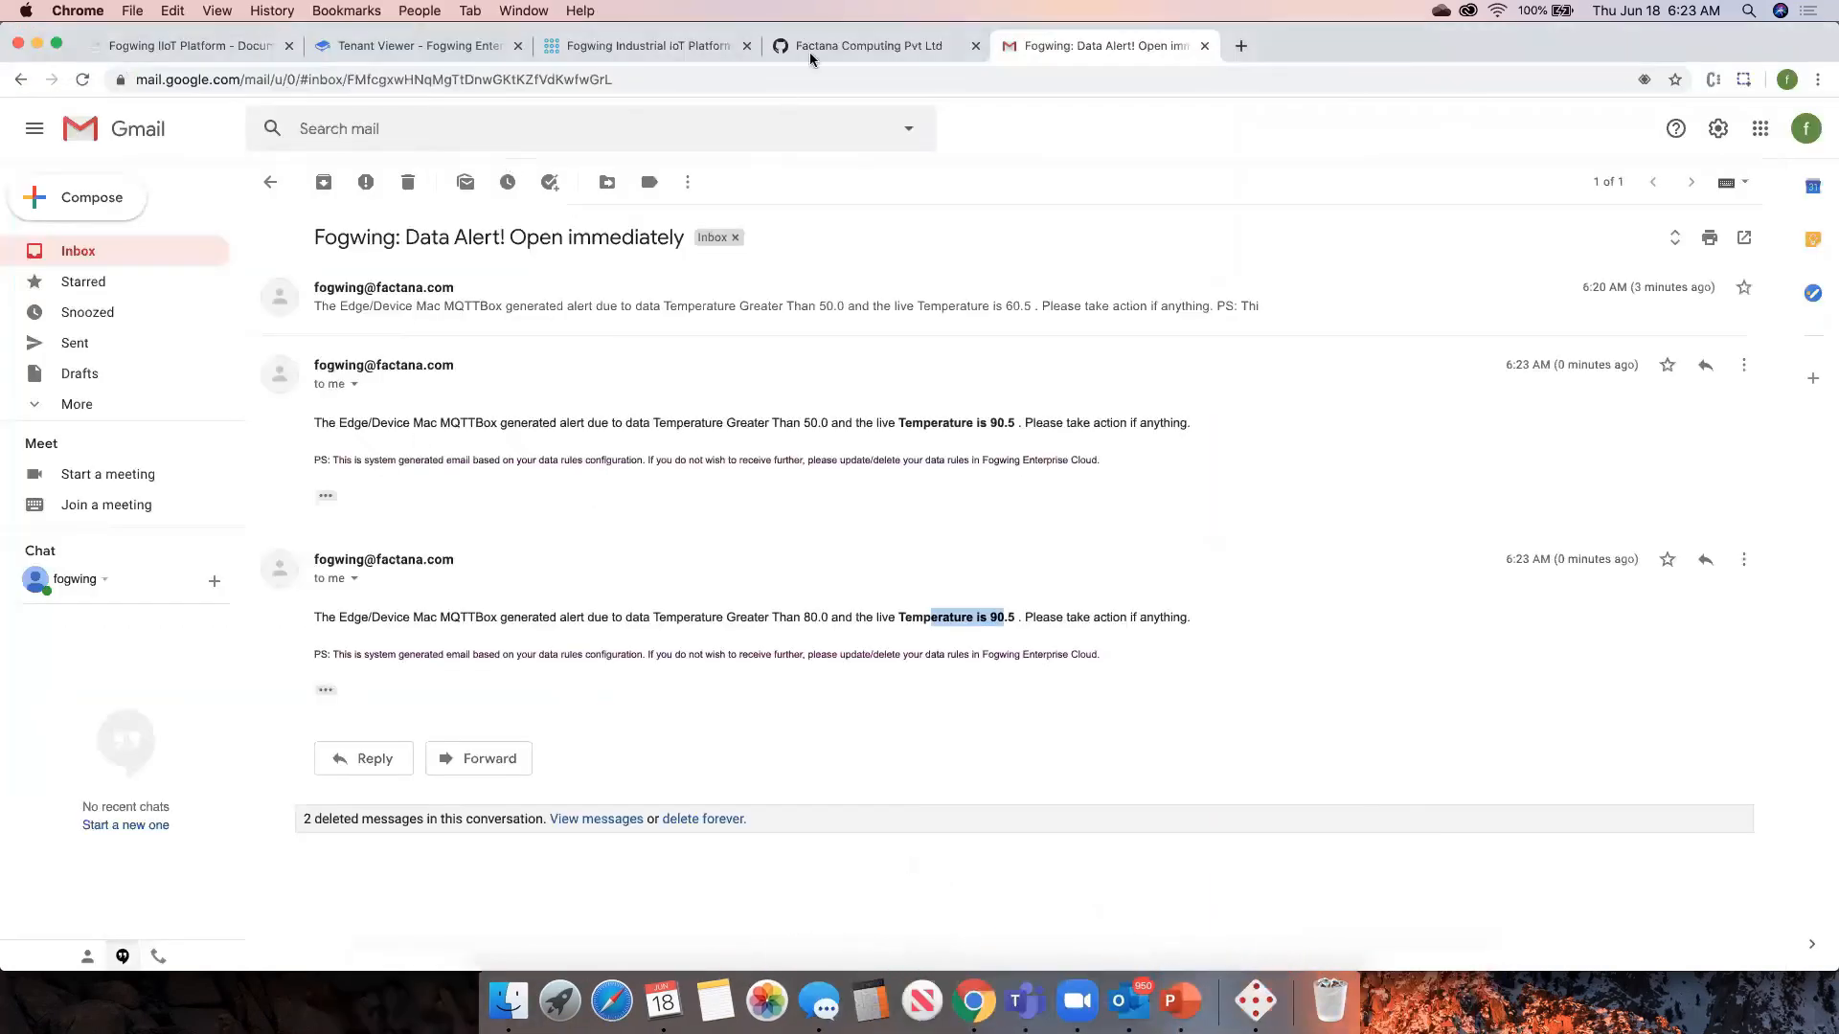
- Show the Fogwing notification log, then present PowerPoint's Simple Demo slide full screen
click(697, 50)
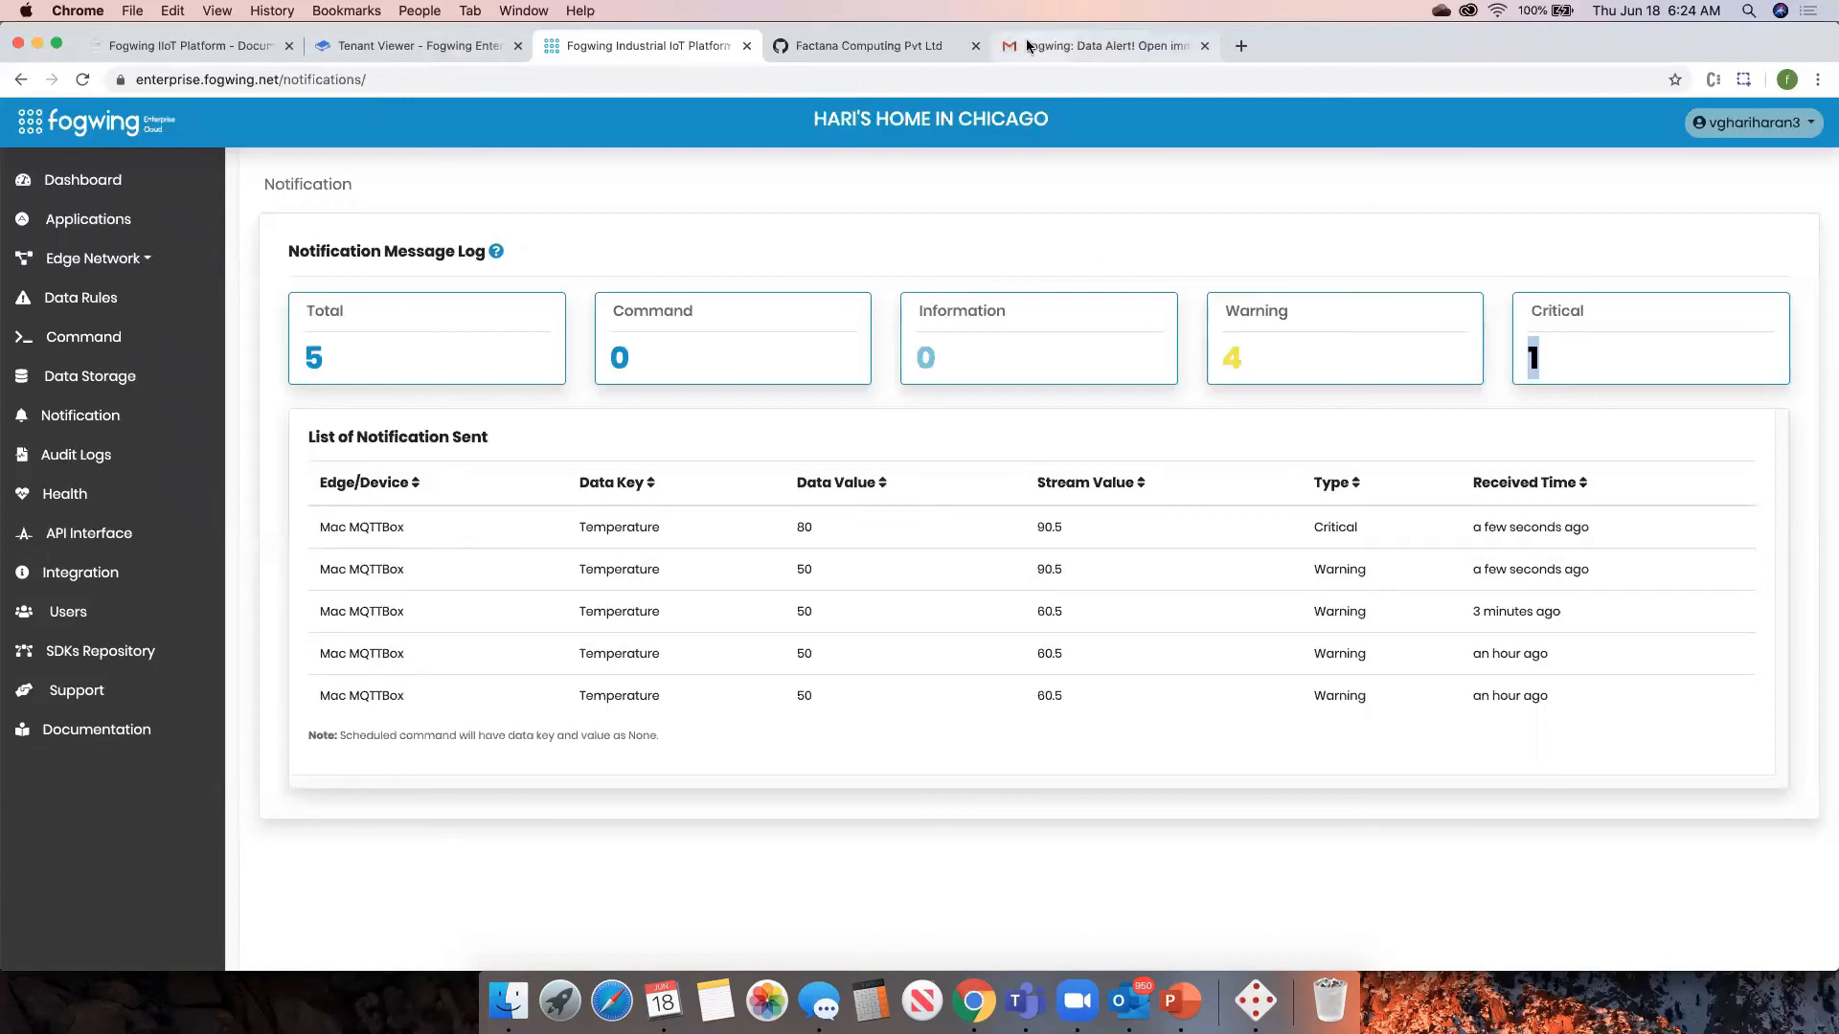
click(1191, 979)
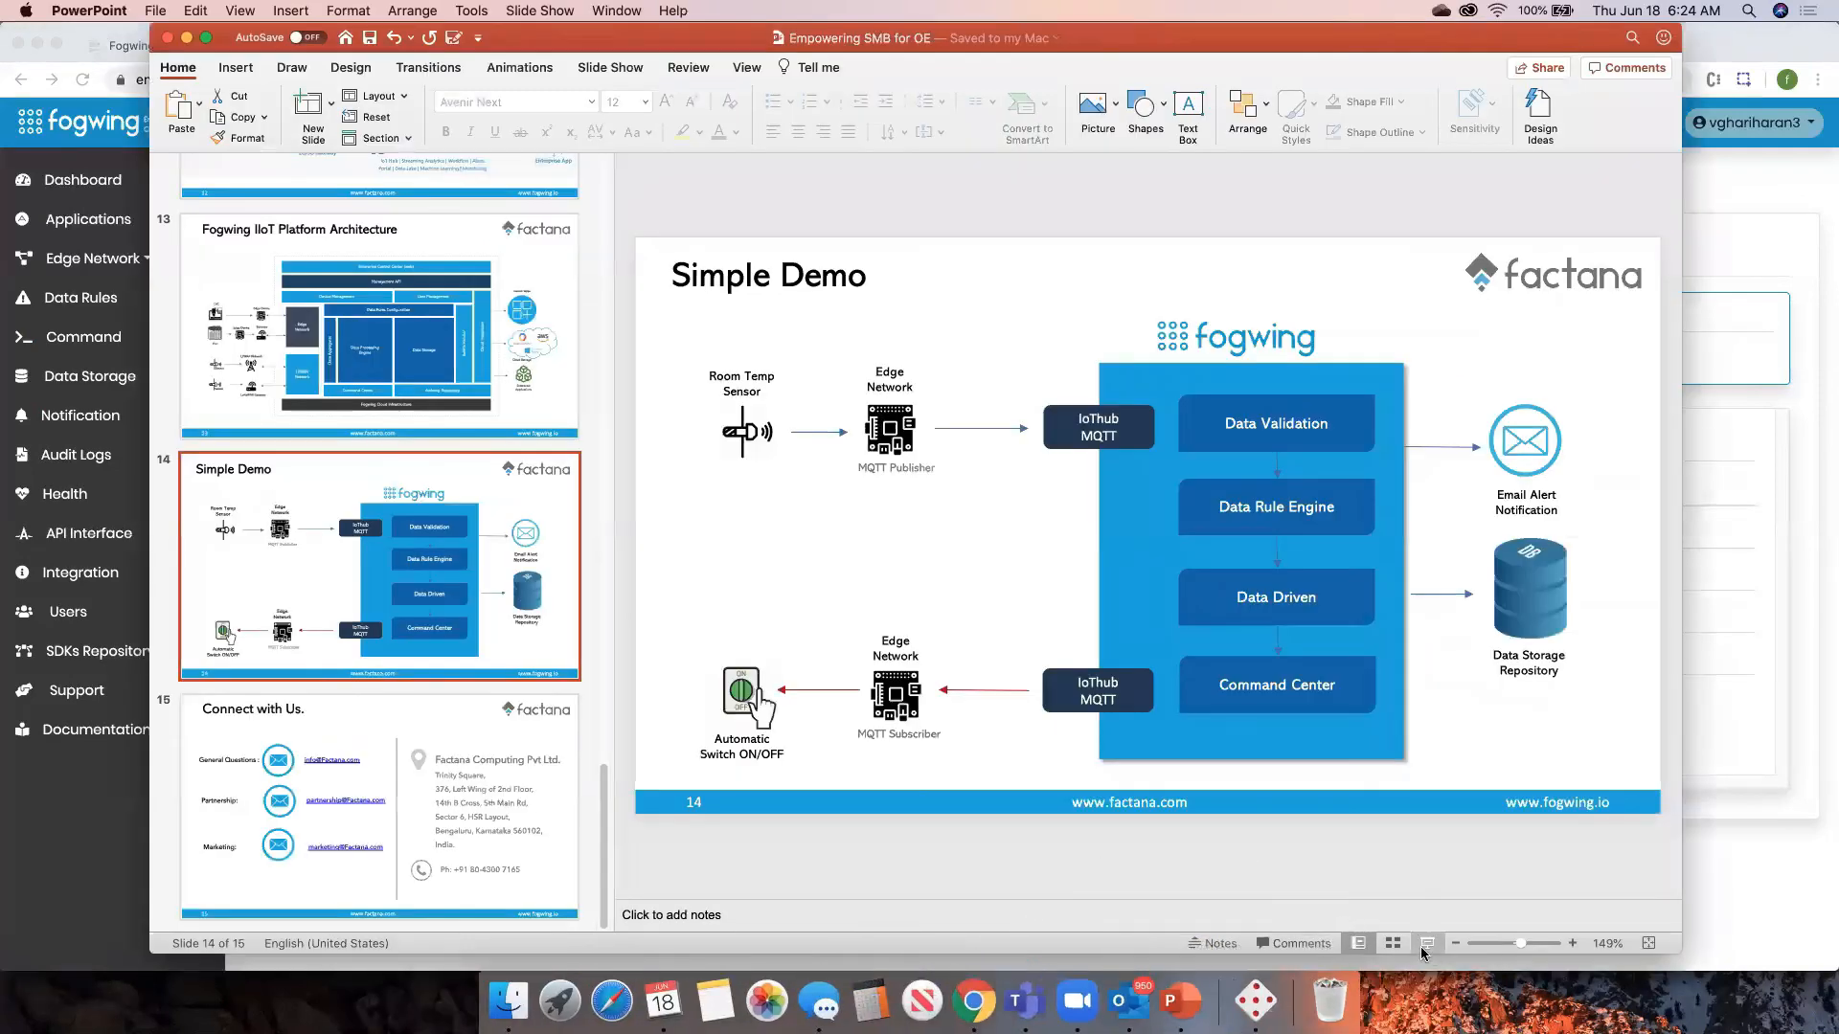
click(1426, 944)
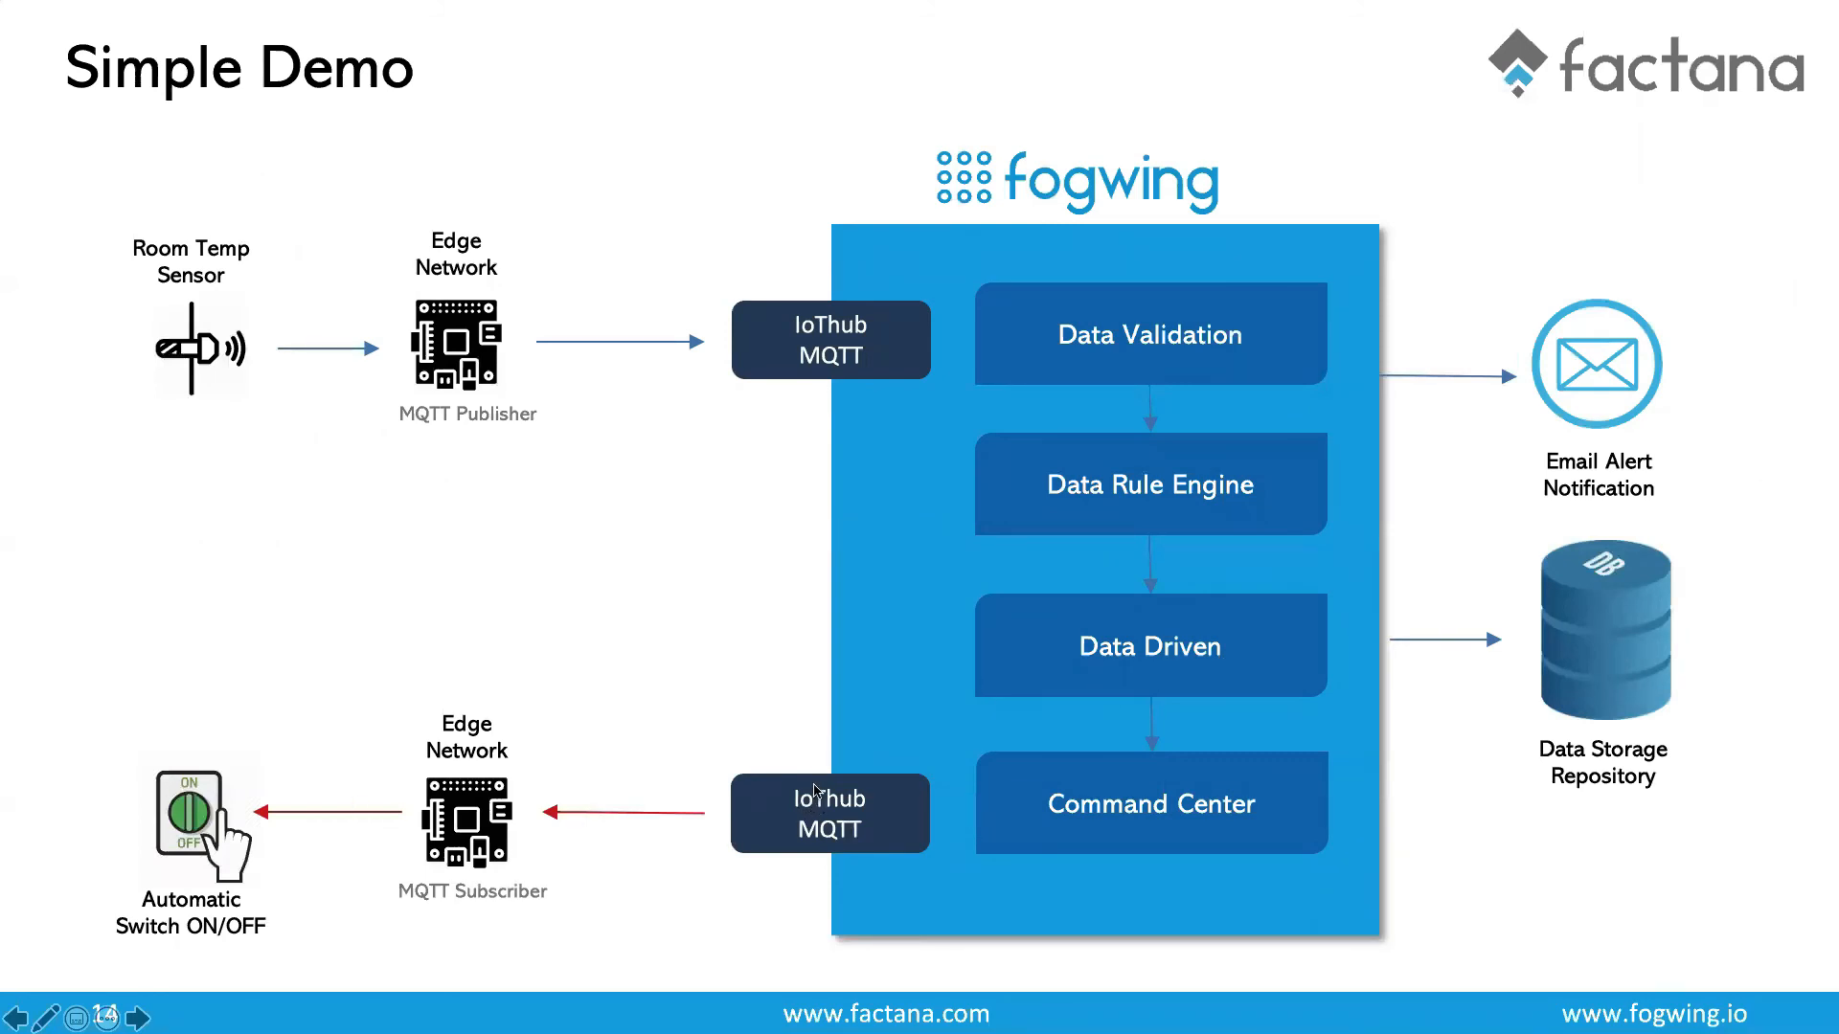
- End the Simple Demo slideshow and return to Fogwing's Command page
key(Escape)
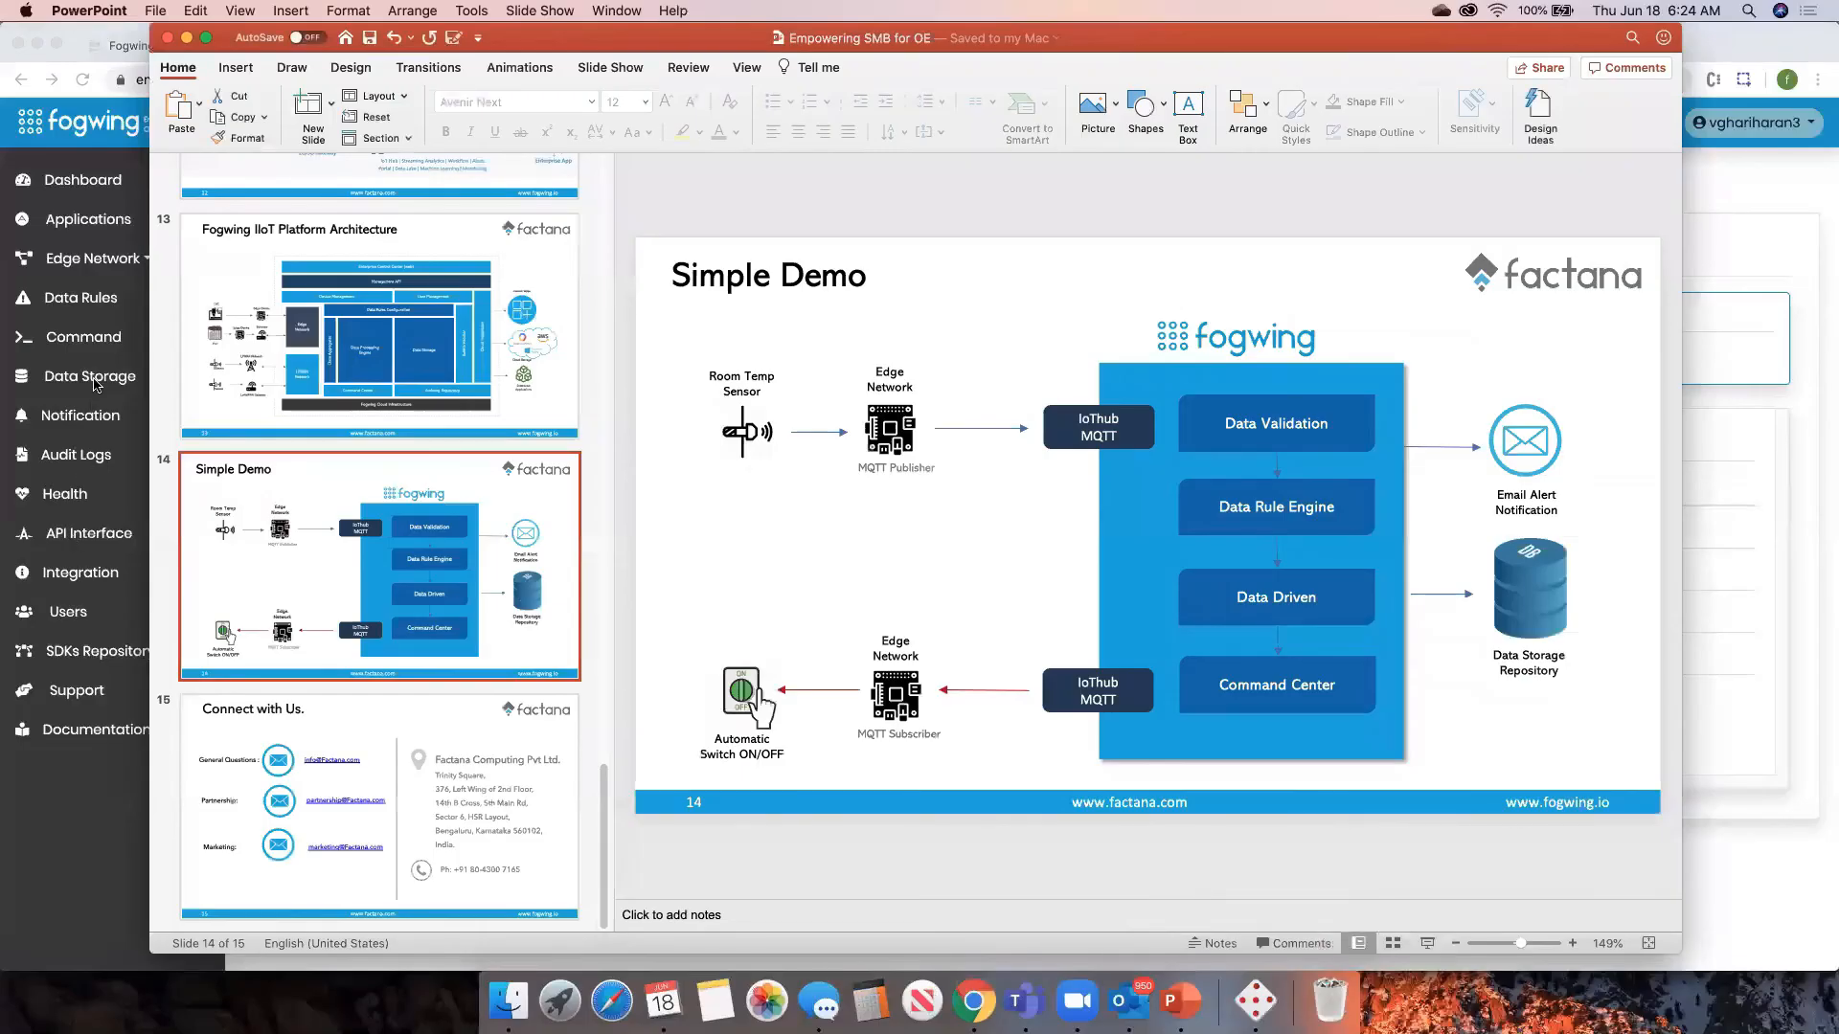
click(101, 350)
click(169, 349)
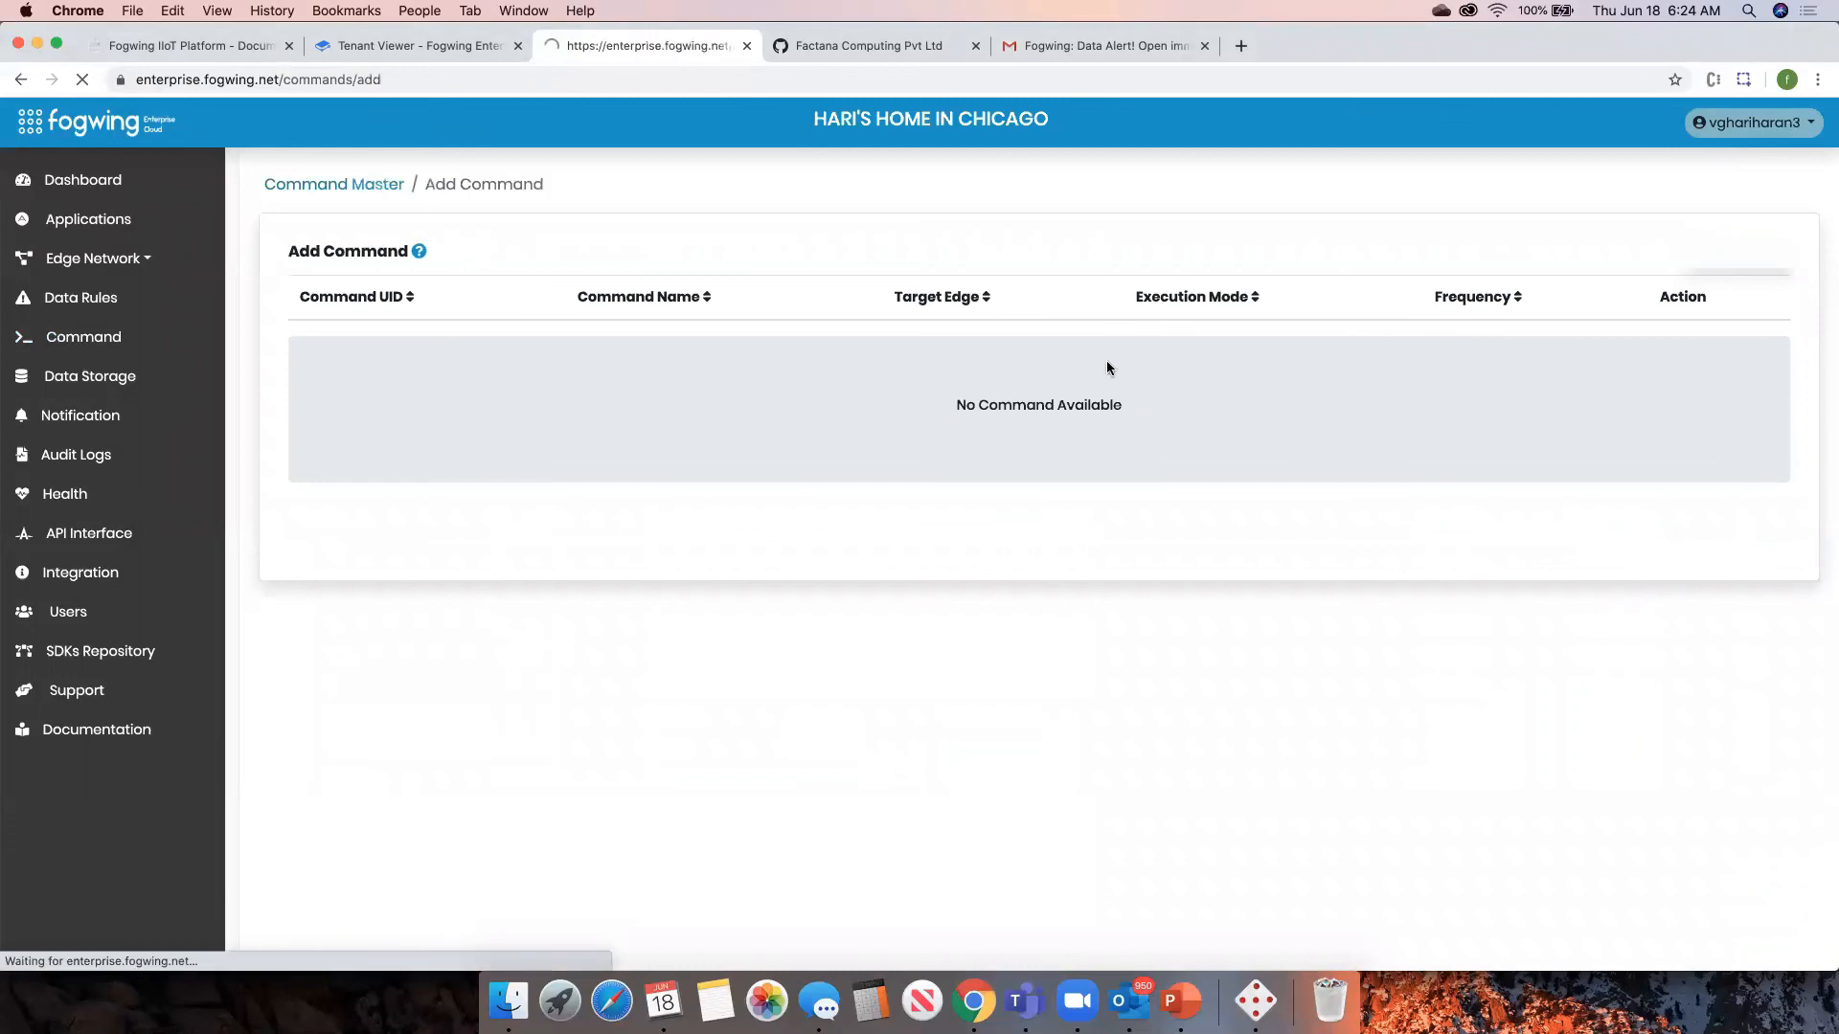
- Target the Mac MQTTBox edge and paste the example Switch command into the command text
click(767, 333)
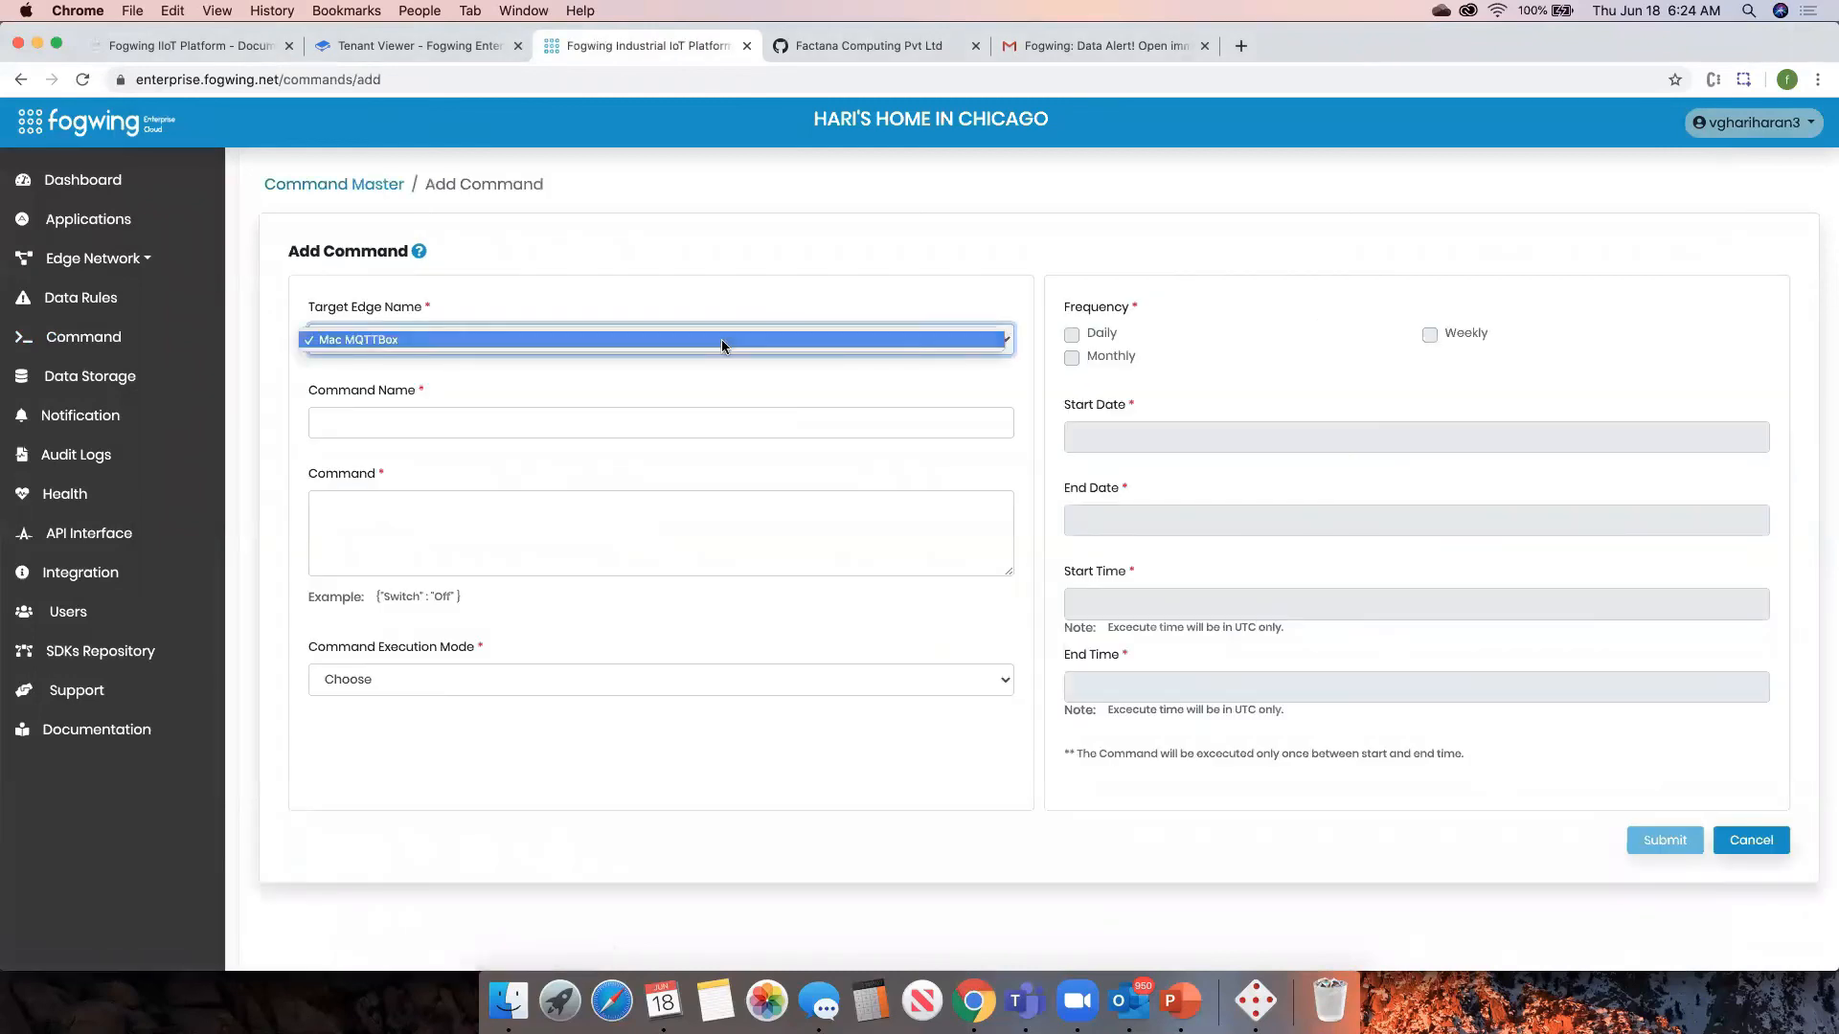
click(721, 339)
click(678, 426)
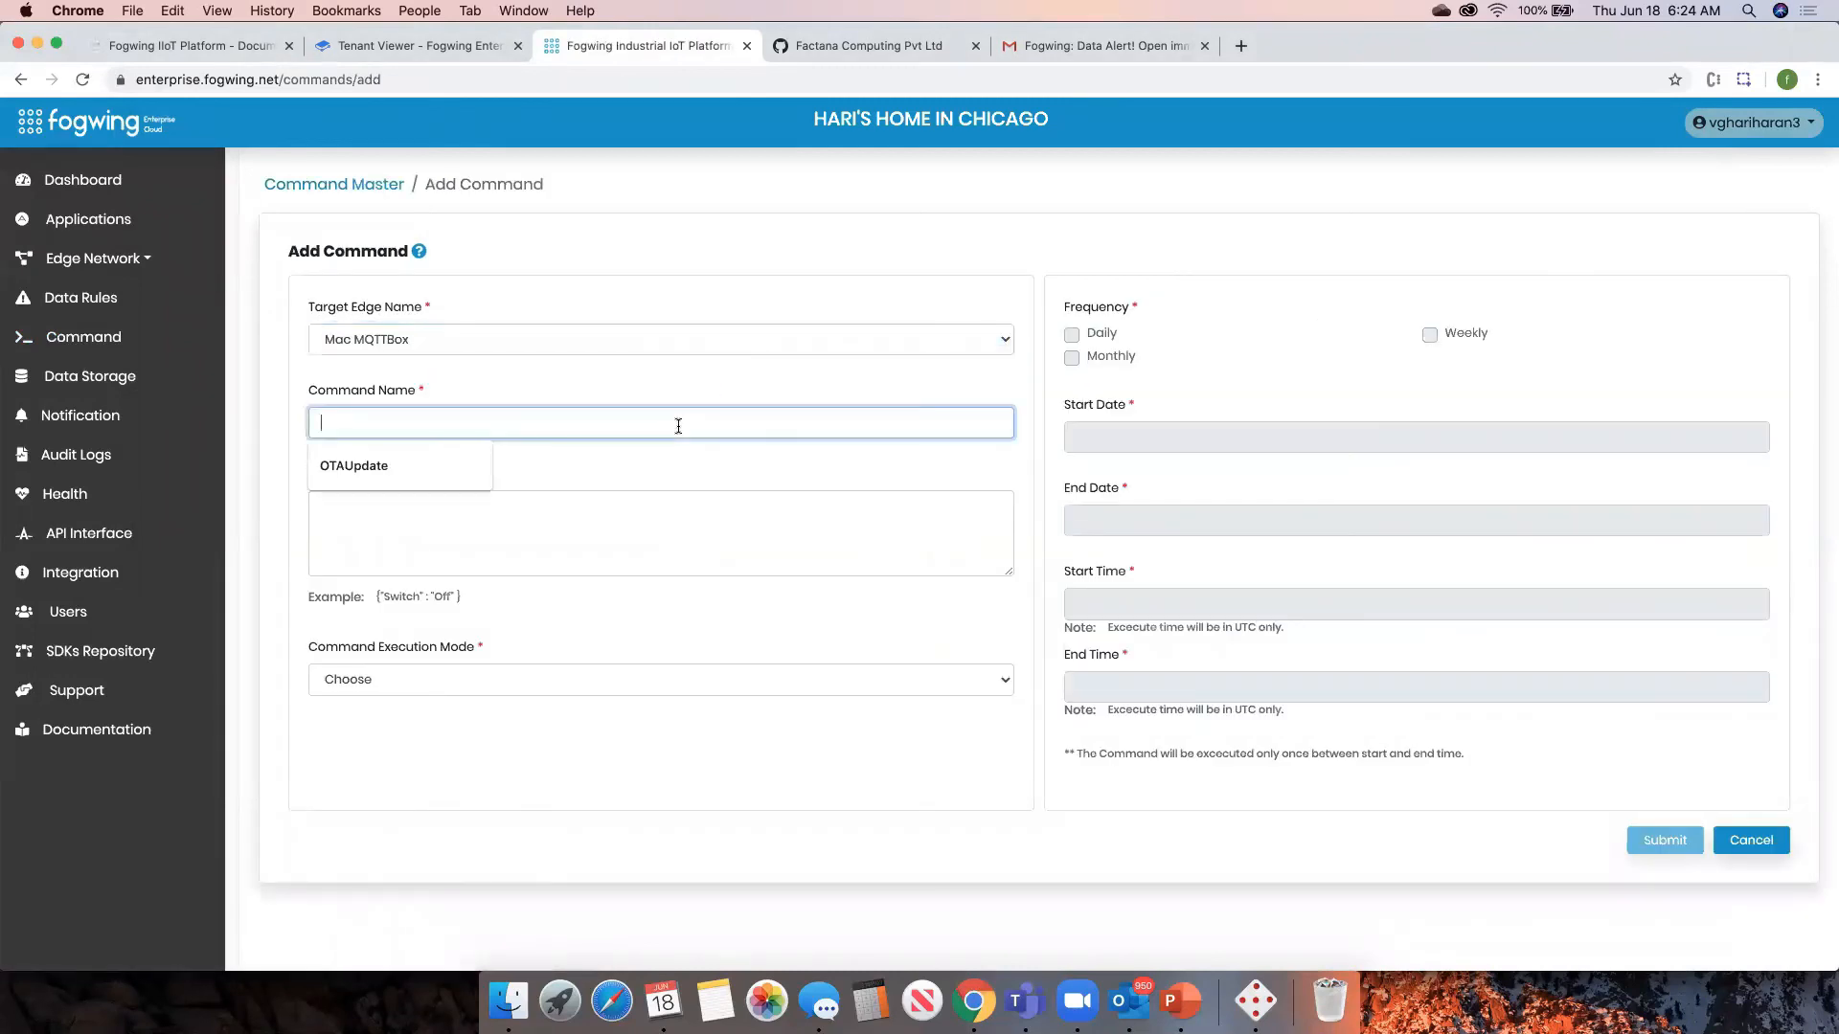
click(439, 460)
click(435, 512)
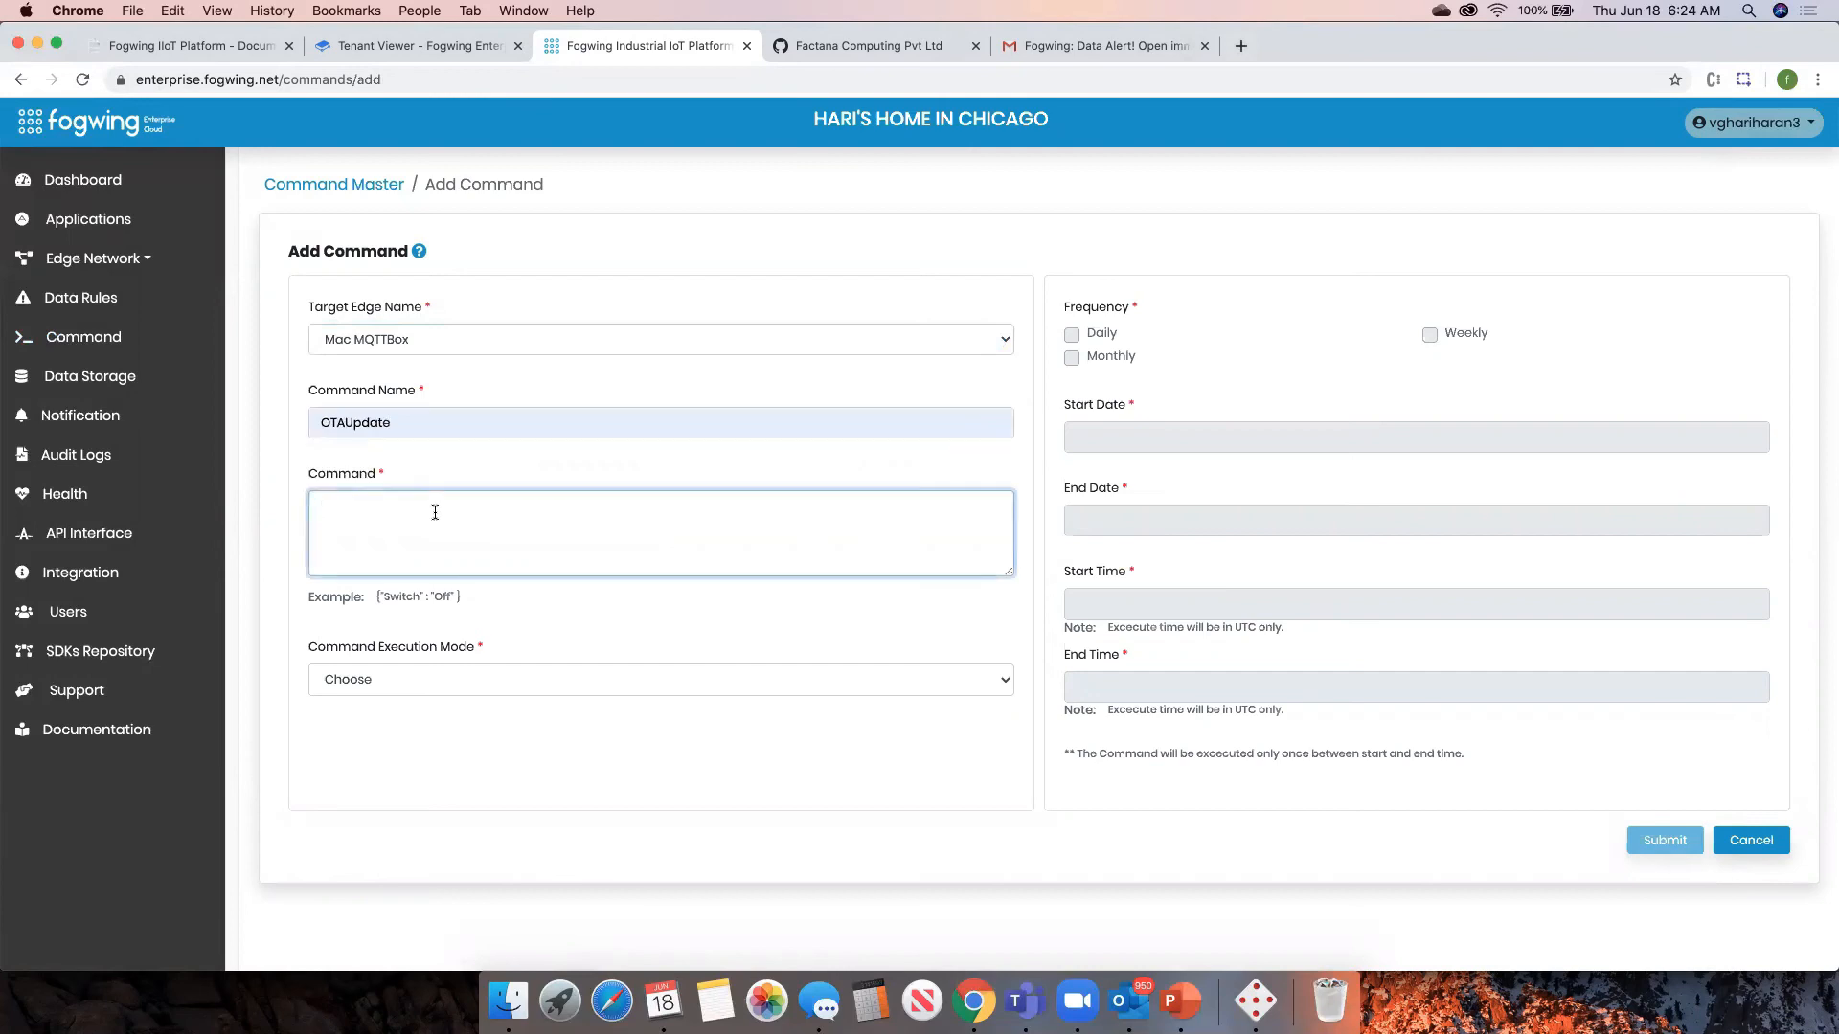
drag(374, 593, 484, 597)
key(super+c)
click(410, 514)
key(super+v)
- Rename the command to 'Switch' and change its value from Off to ON
drag(310, 422, 403, 441)
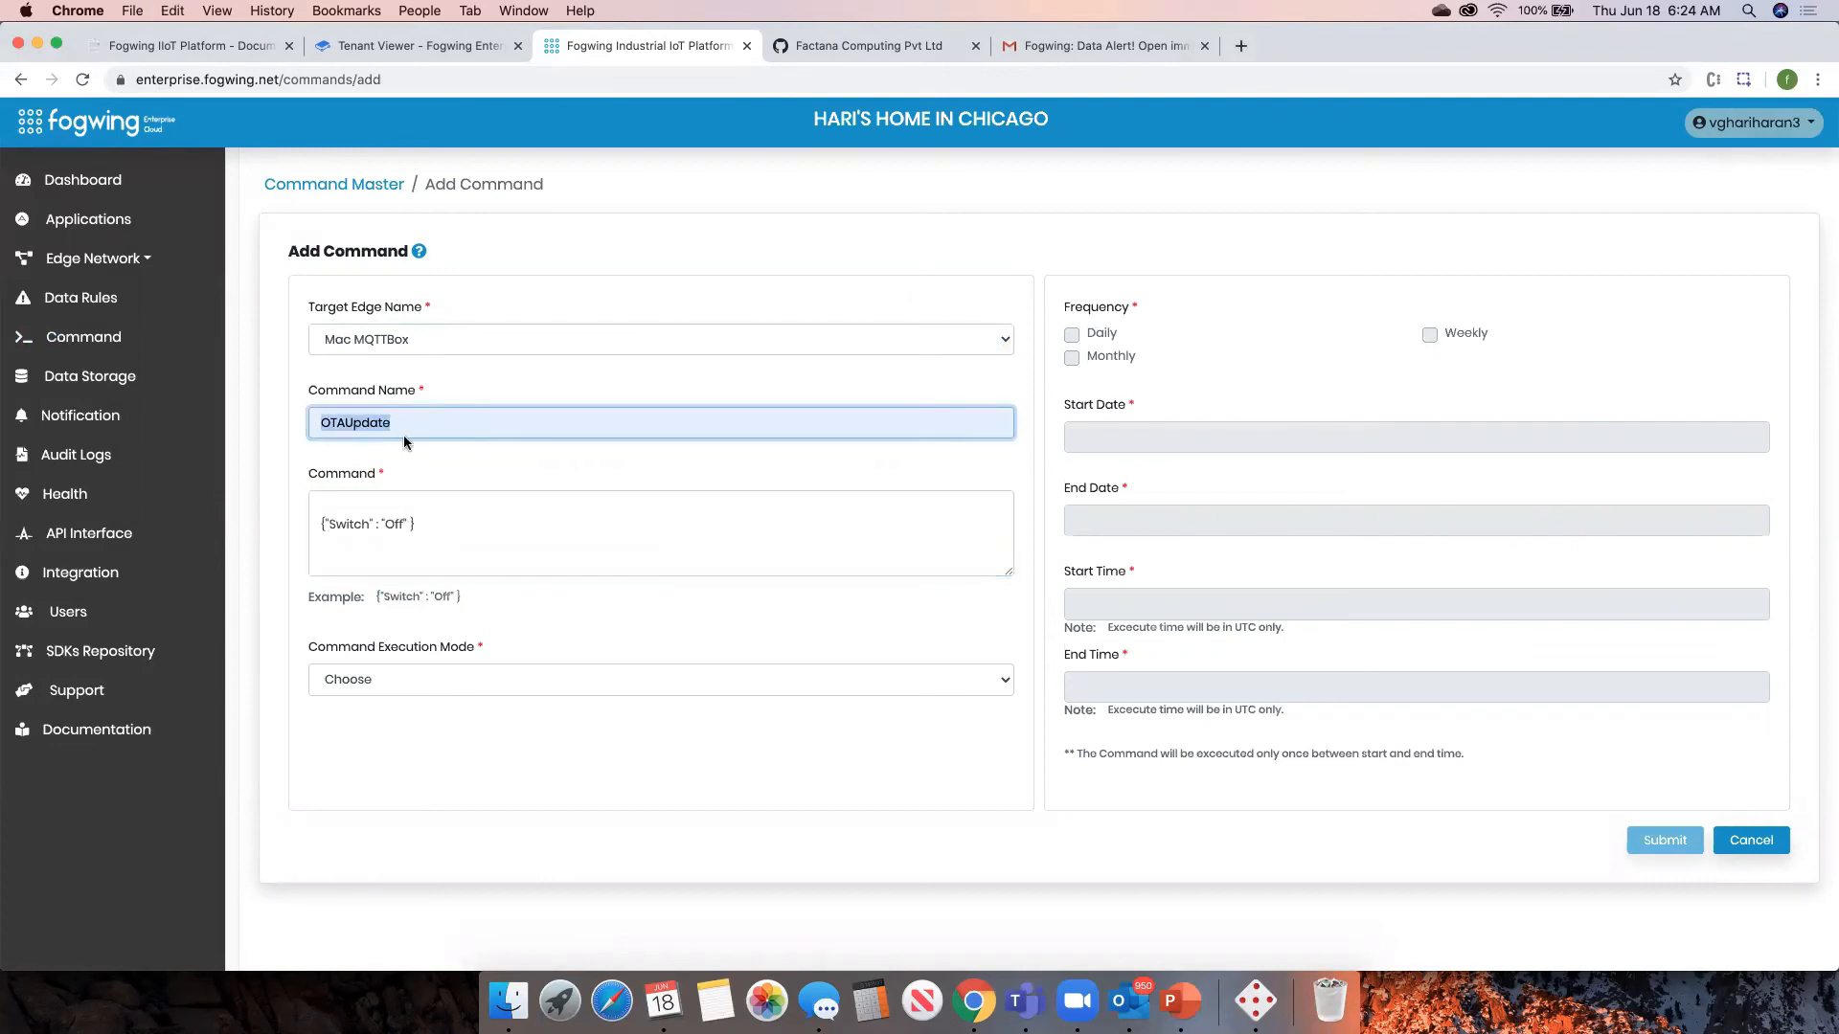
text(Switch)
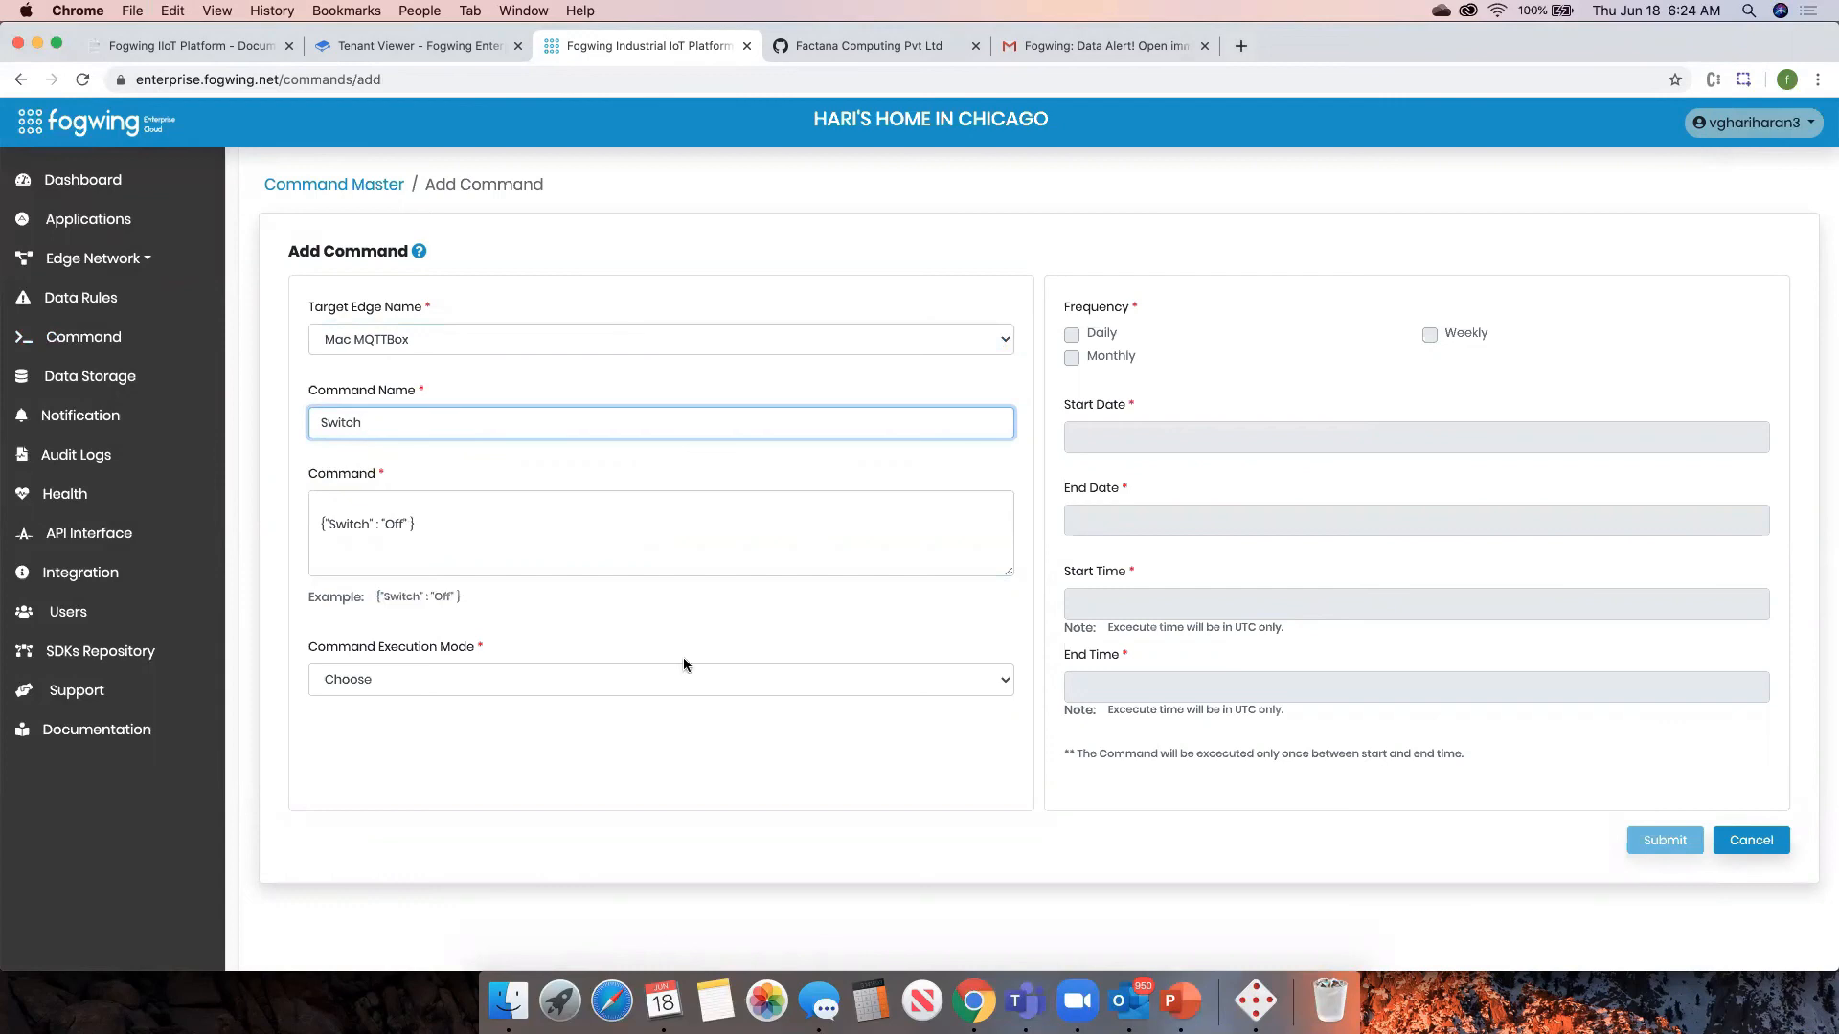
double_click(394, 524)
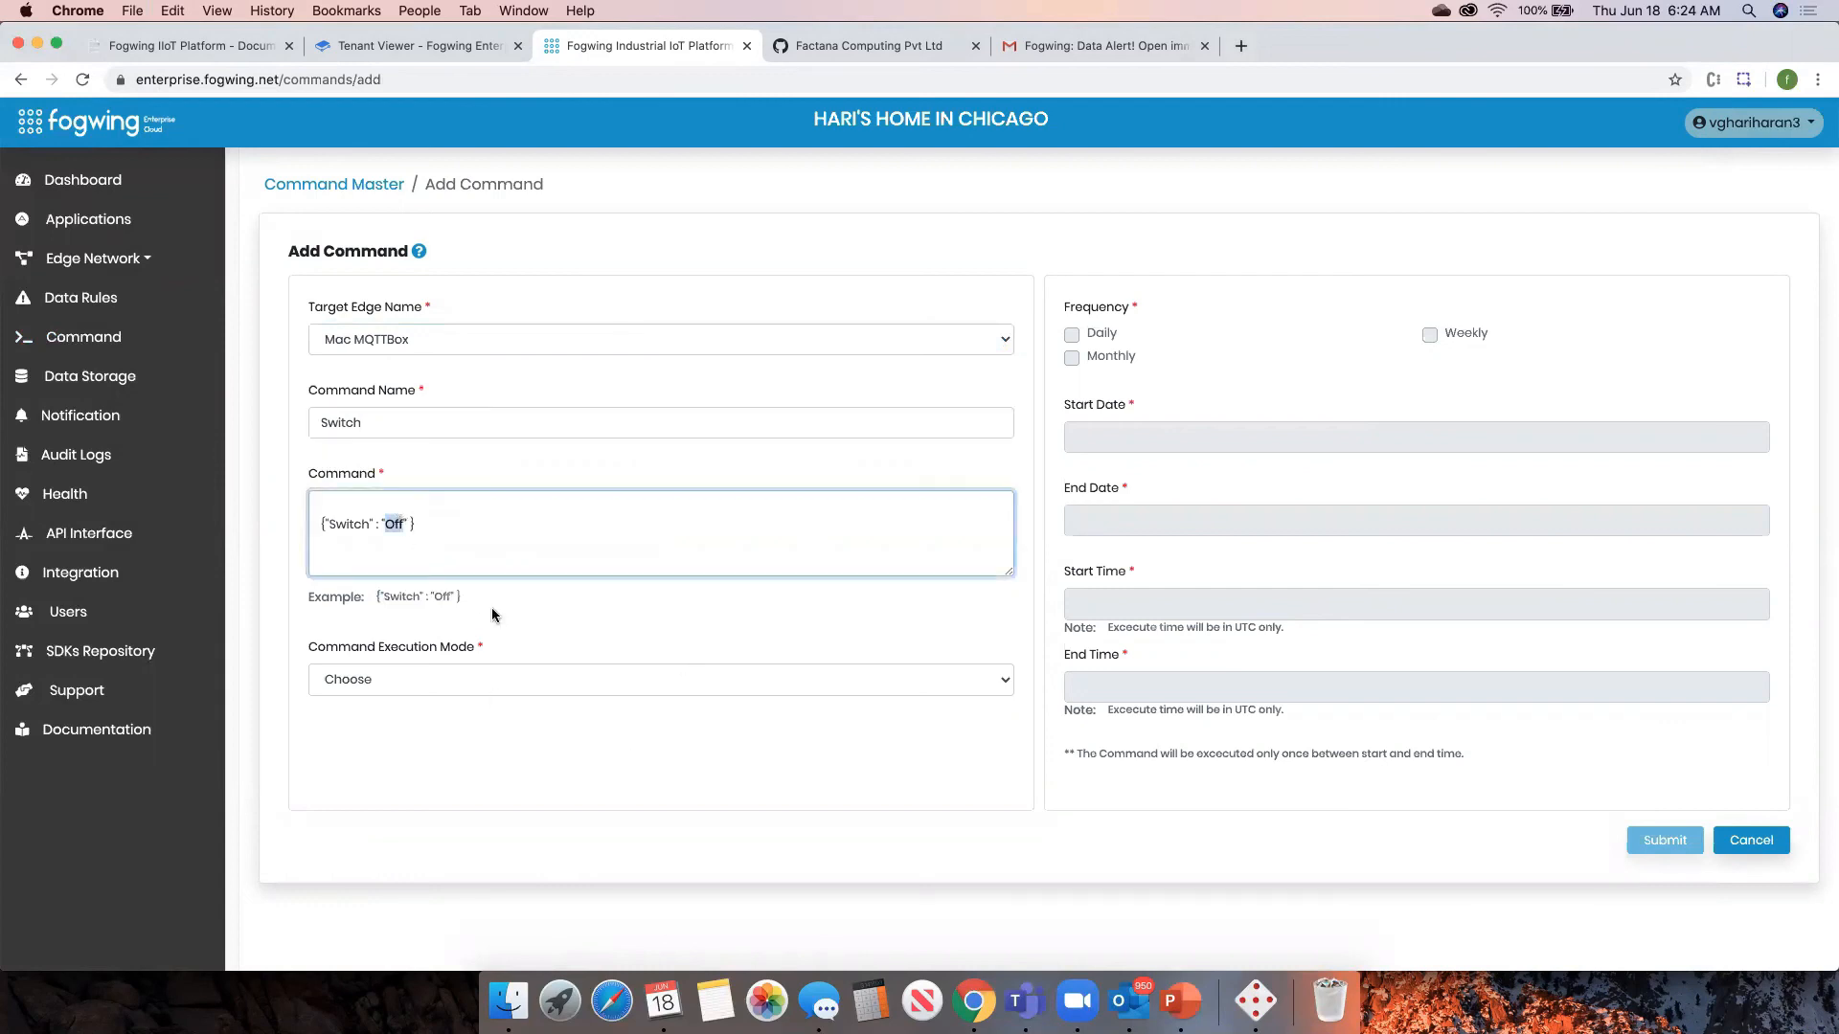
text(ON)
click(552, 817)
- Set execution mode to Rule Based and save the Switch command
click(558, 681)
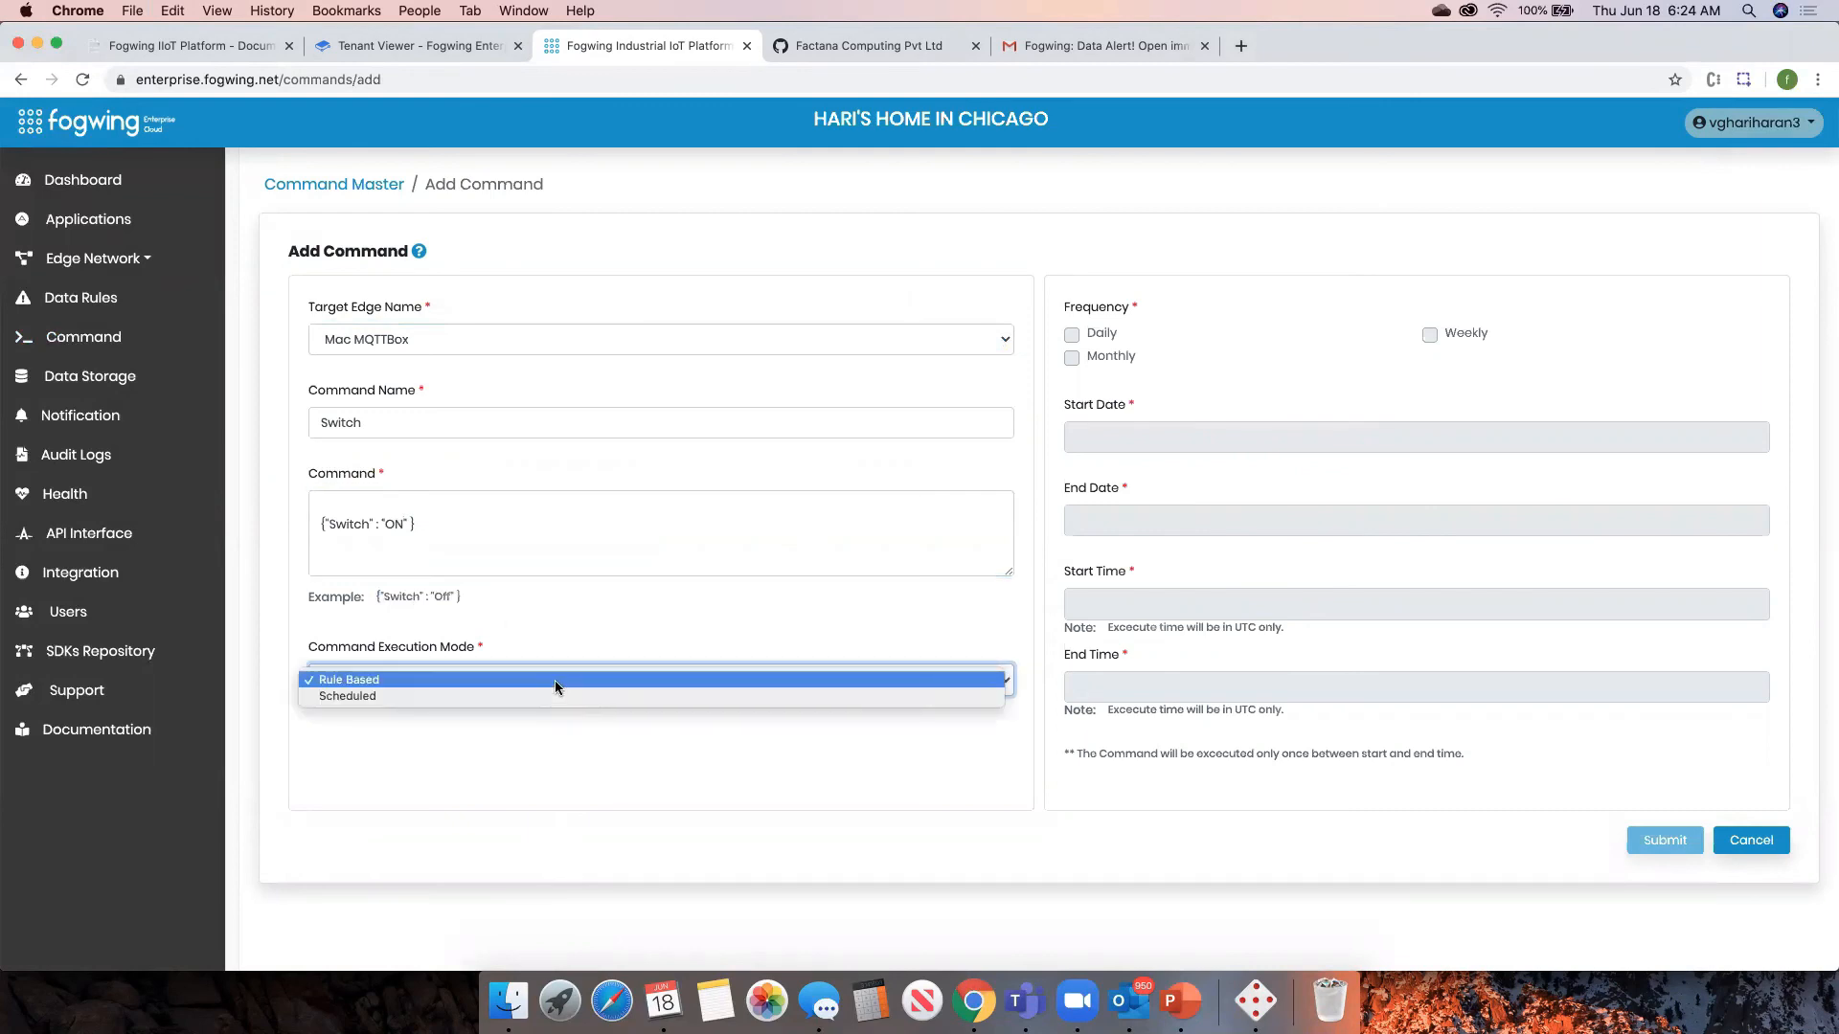
click(464, 680)
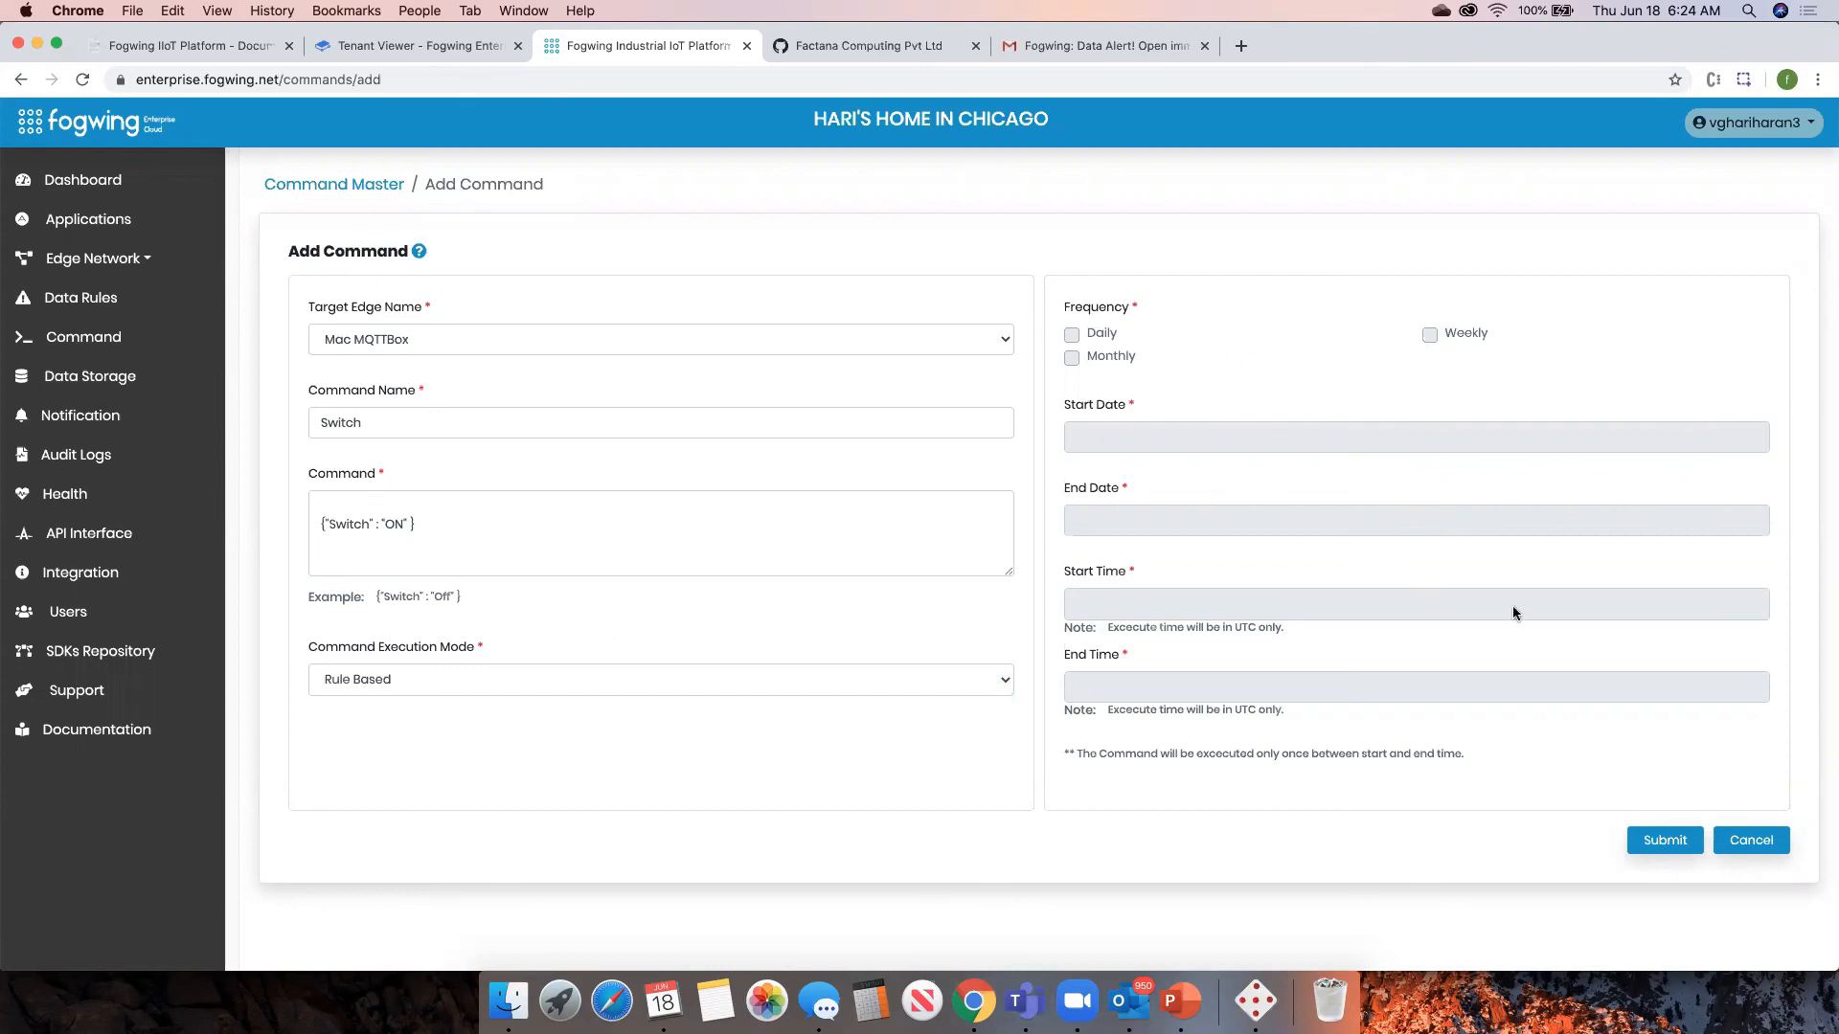
click(1662, 843)
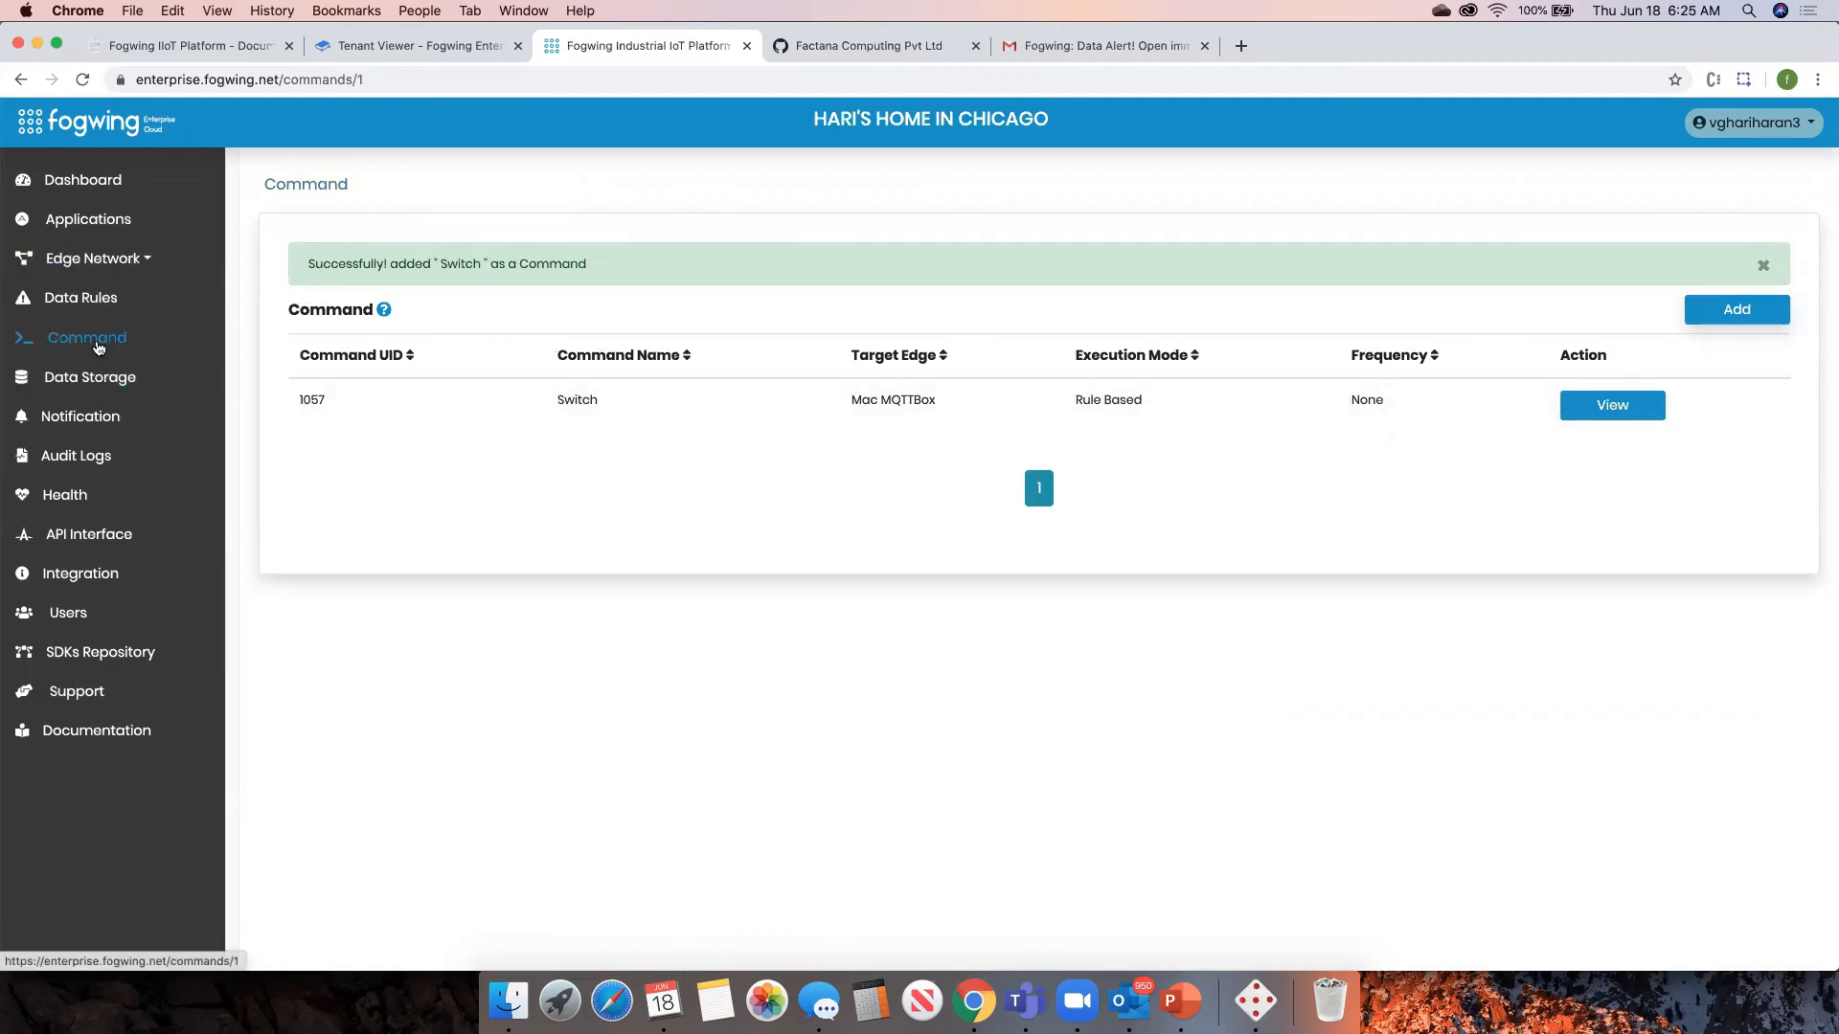
click(96, 300)
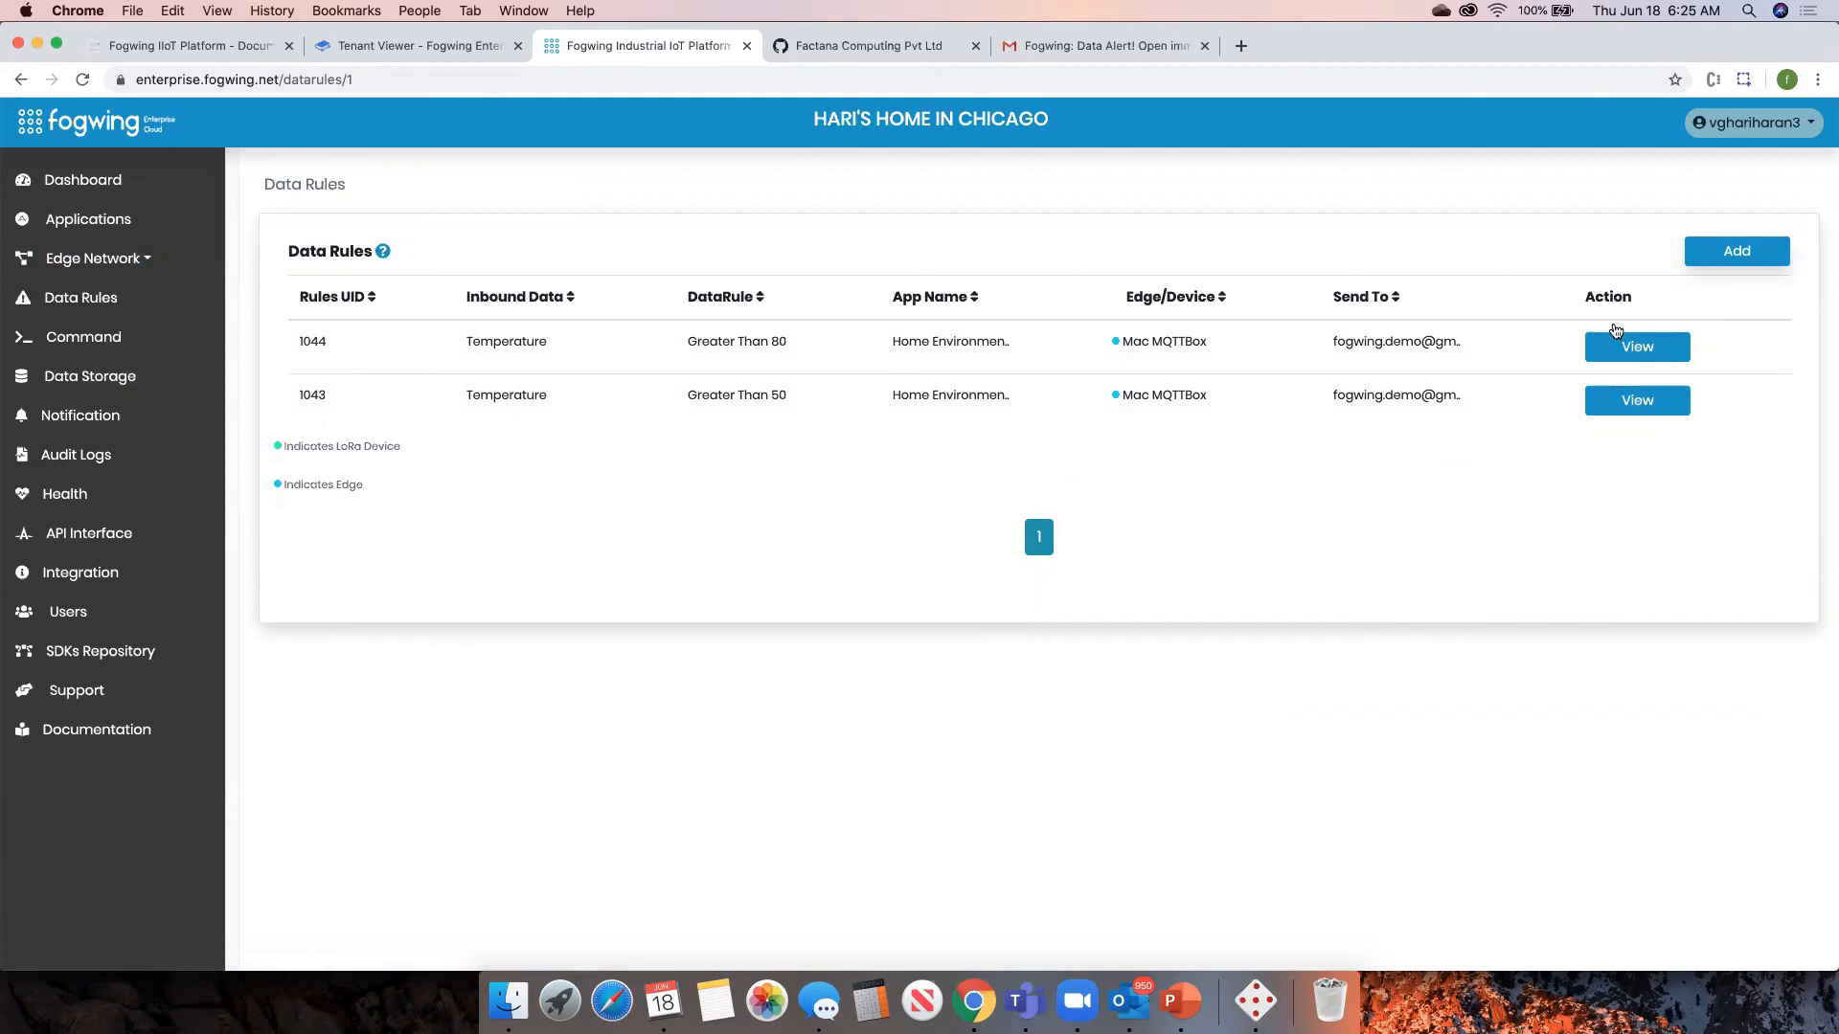
- Start a new data rule for Mac MQTTBox: Temperature Greater Than 90
click(1737, 258)
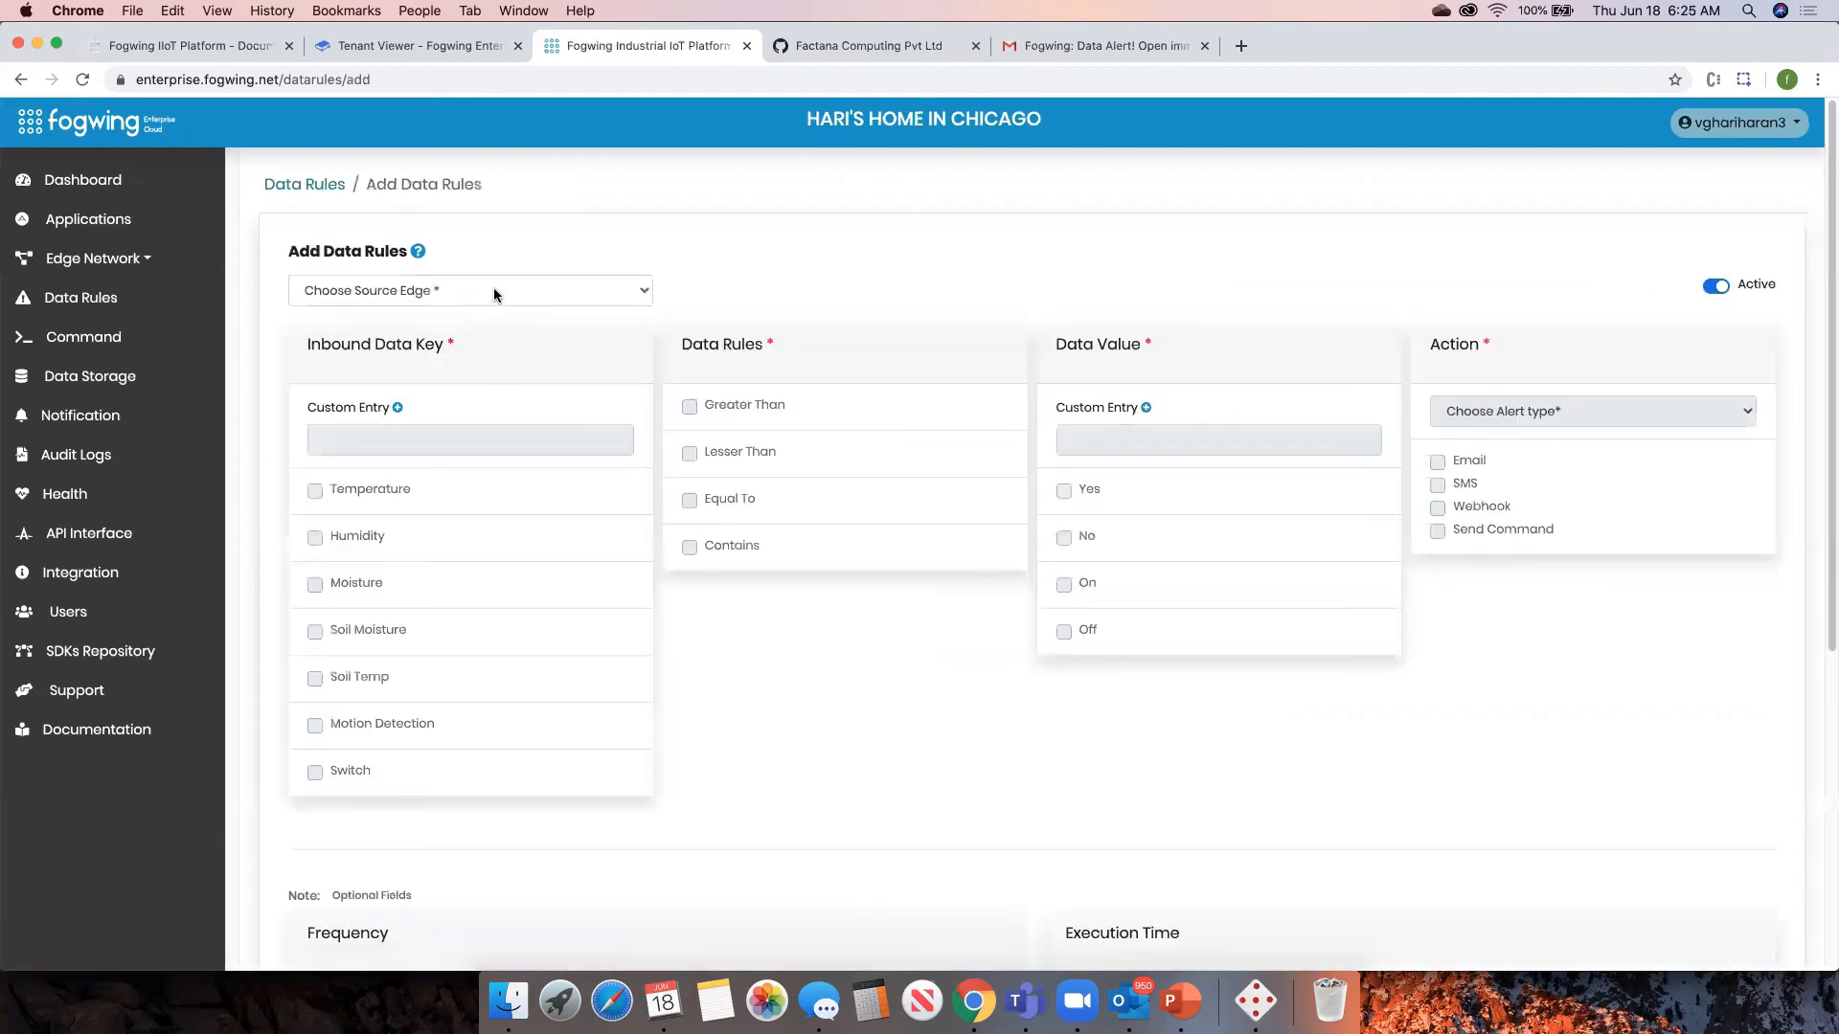
click(493, 287)
click(492, 290)
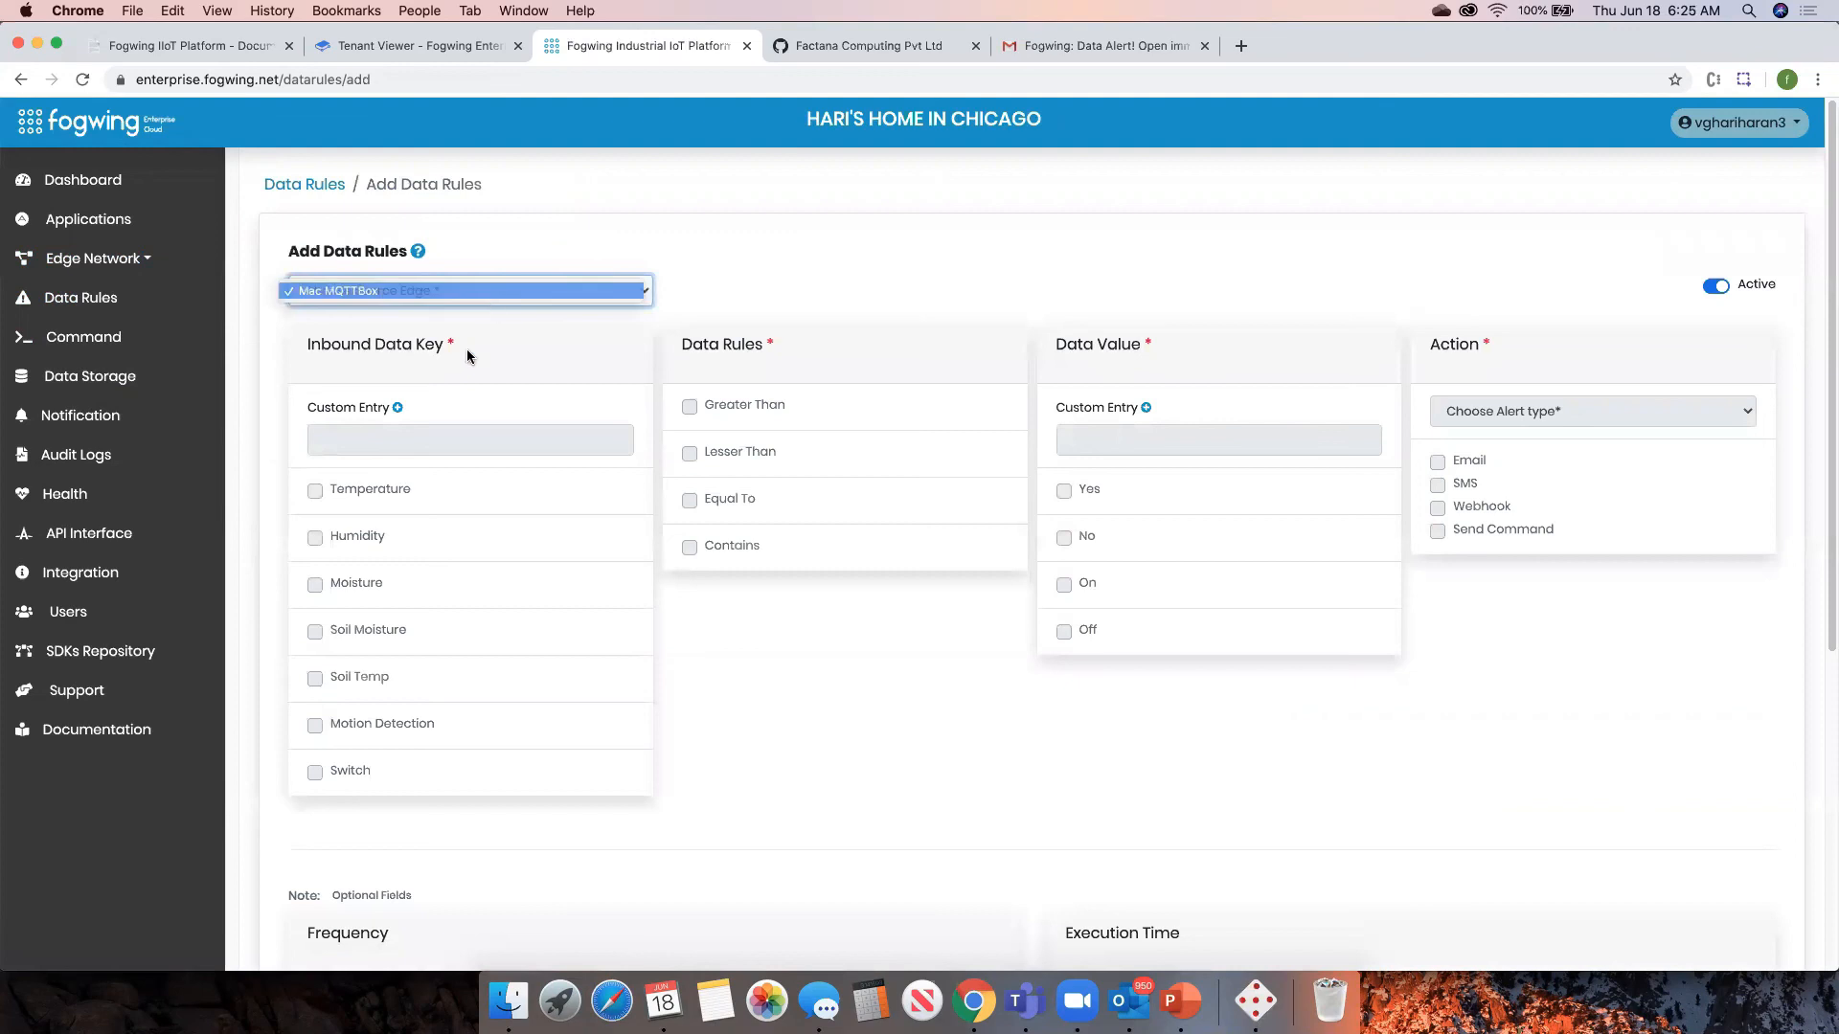
click(314, 491)
click(690, 405)
click(1084, 437)
text(90)
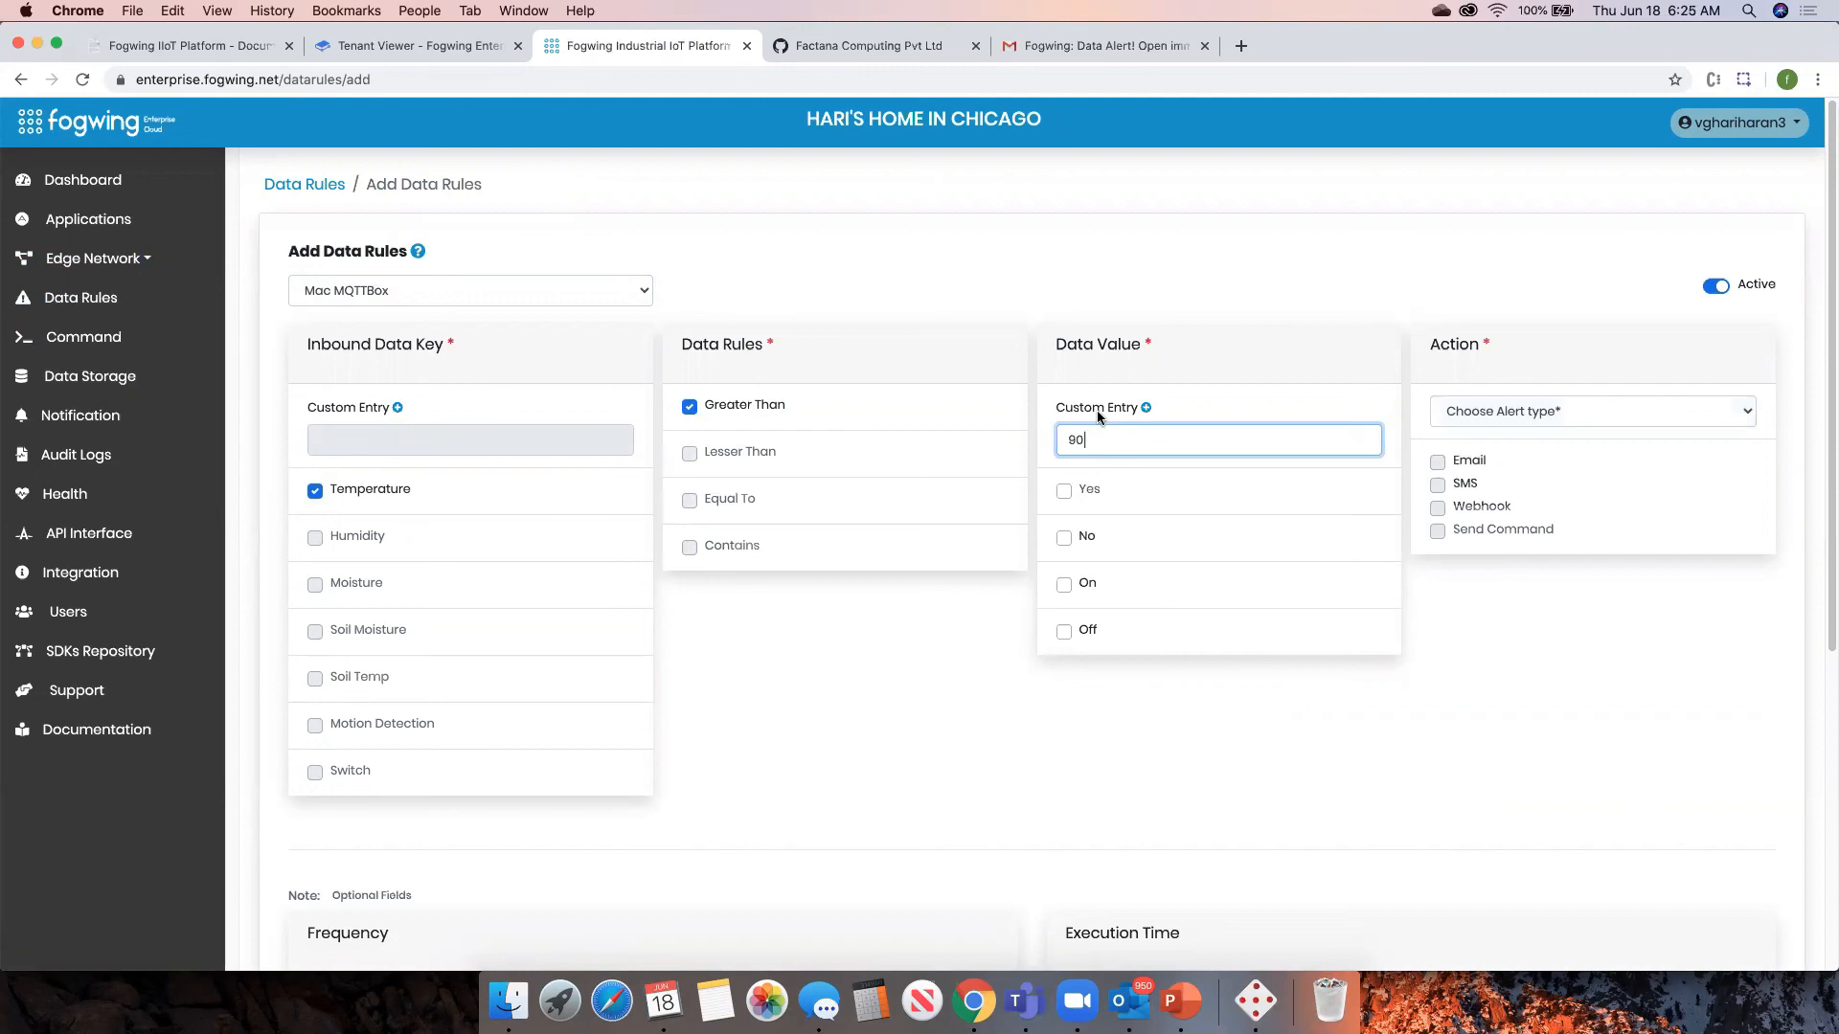
click(1552, 572)
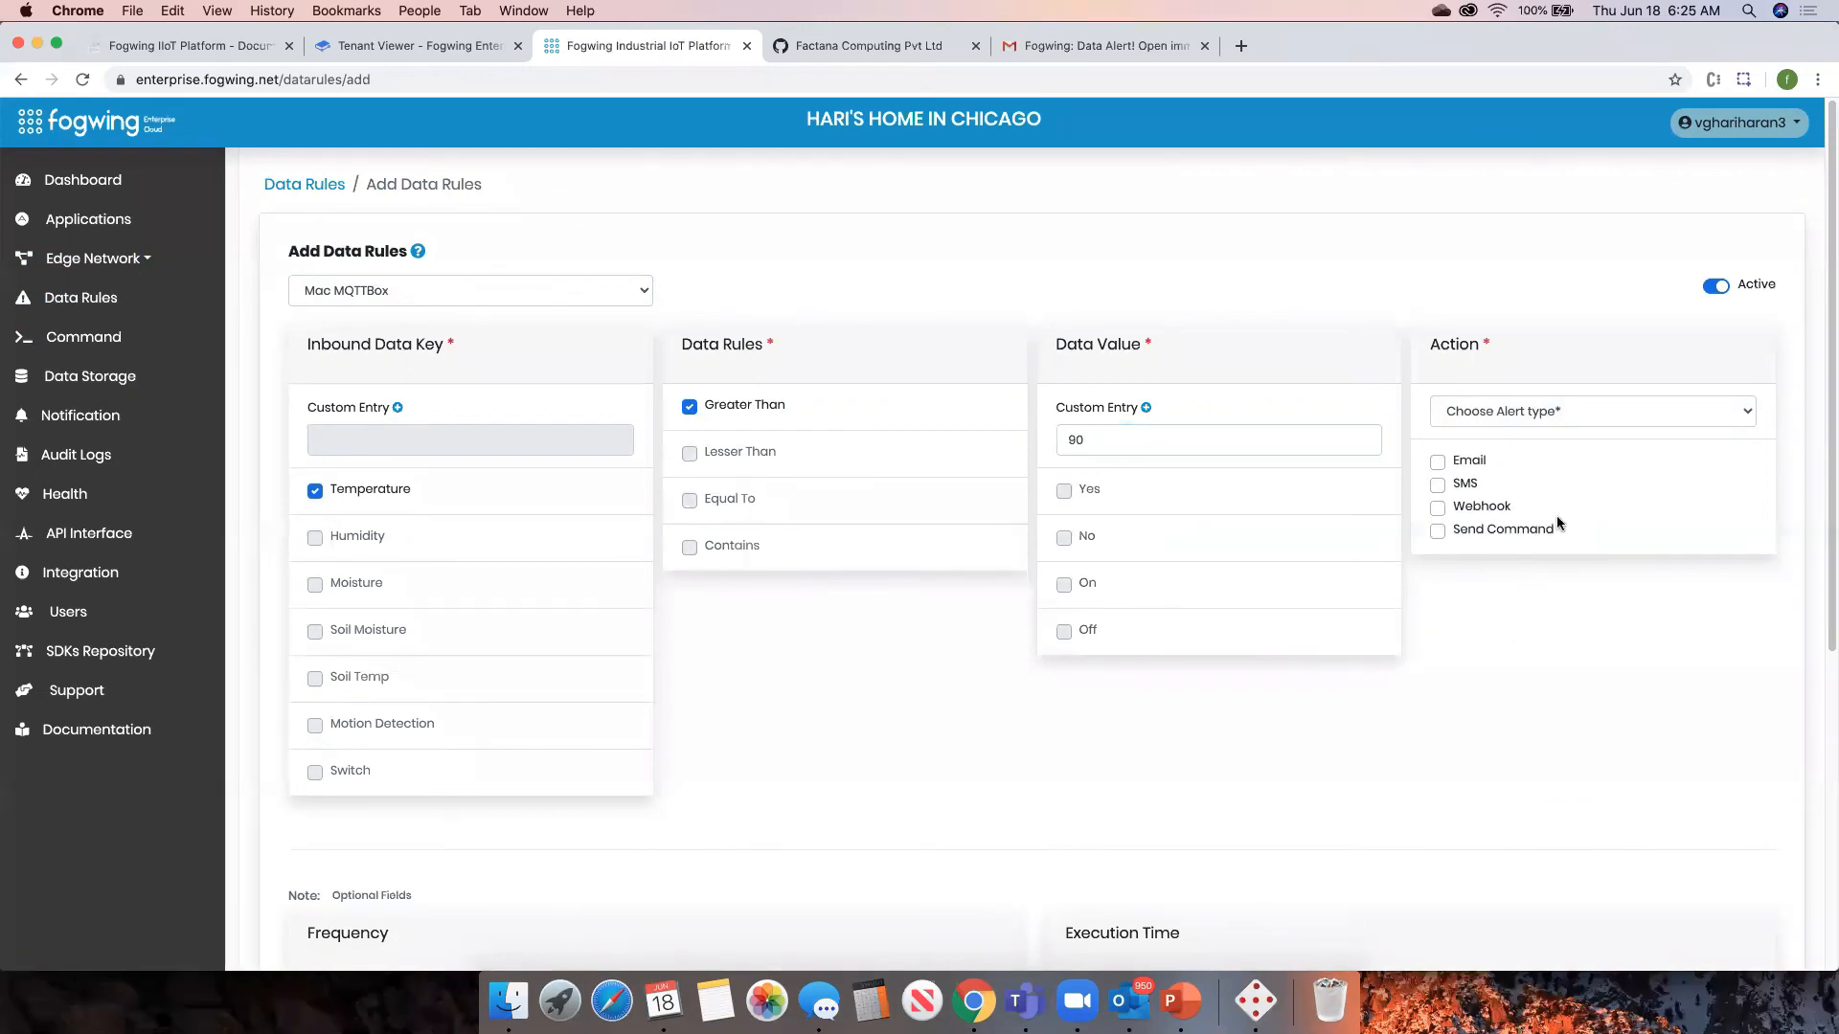
- Make the rule Critical, have it send the Switch command, and submit it
click(1585, 413)
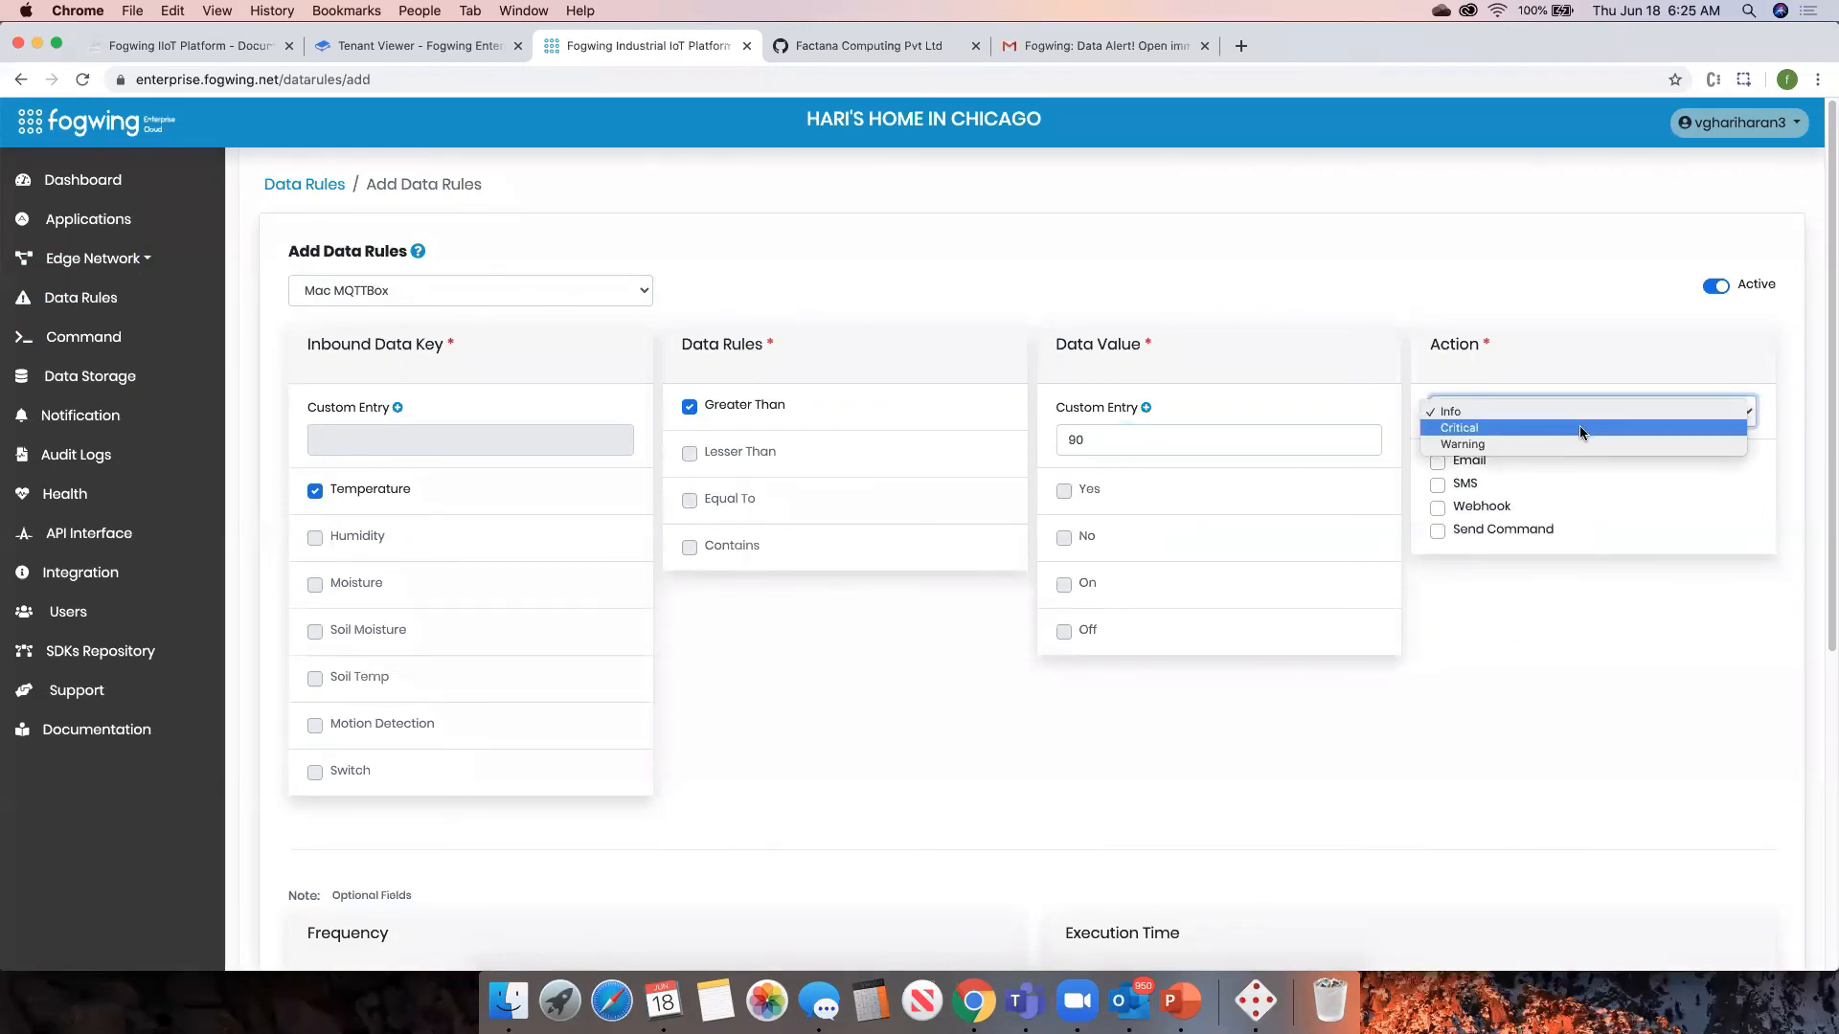
click(1579, 428)
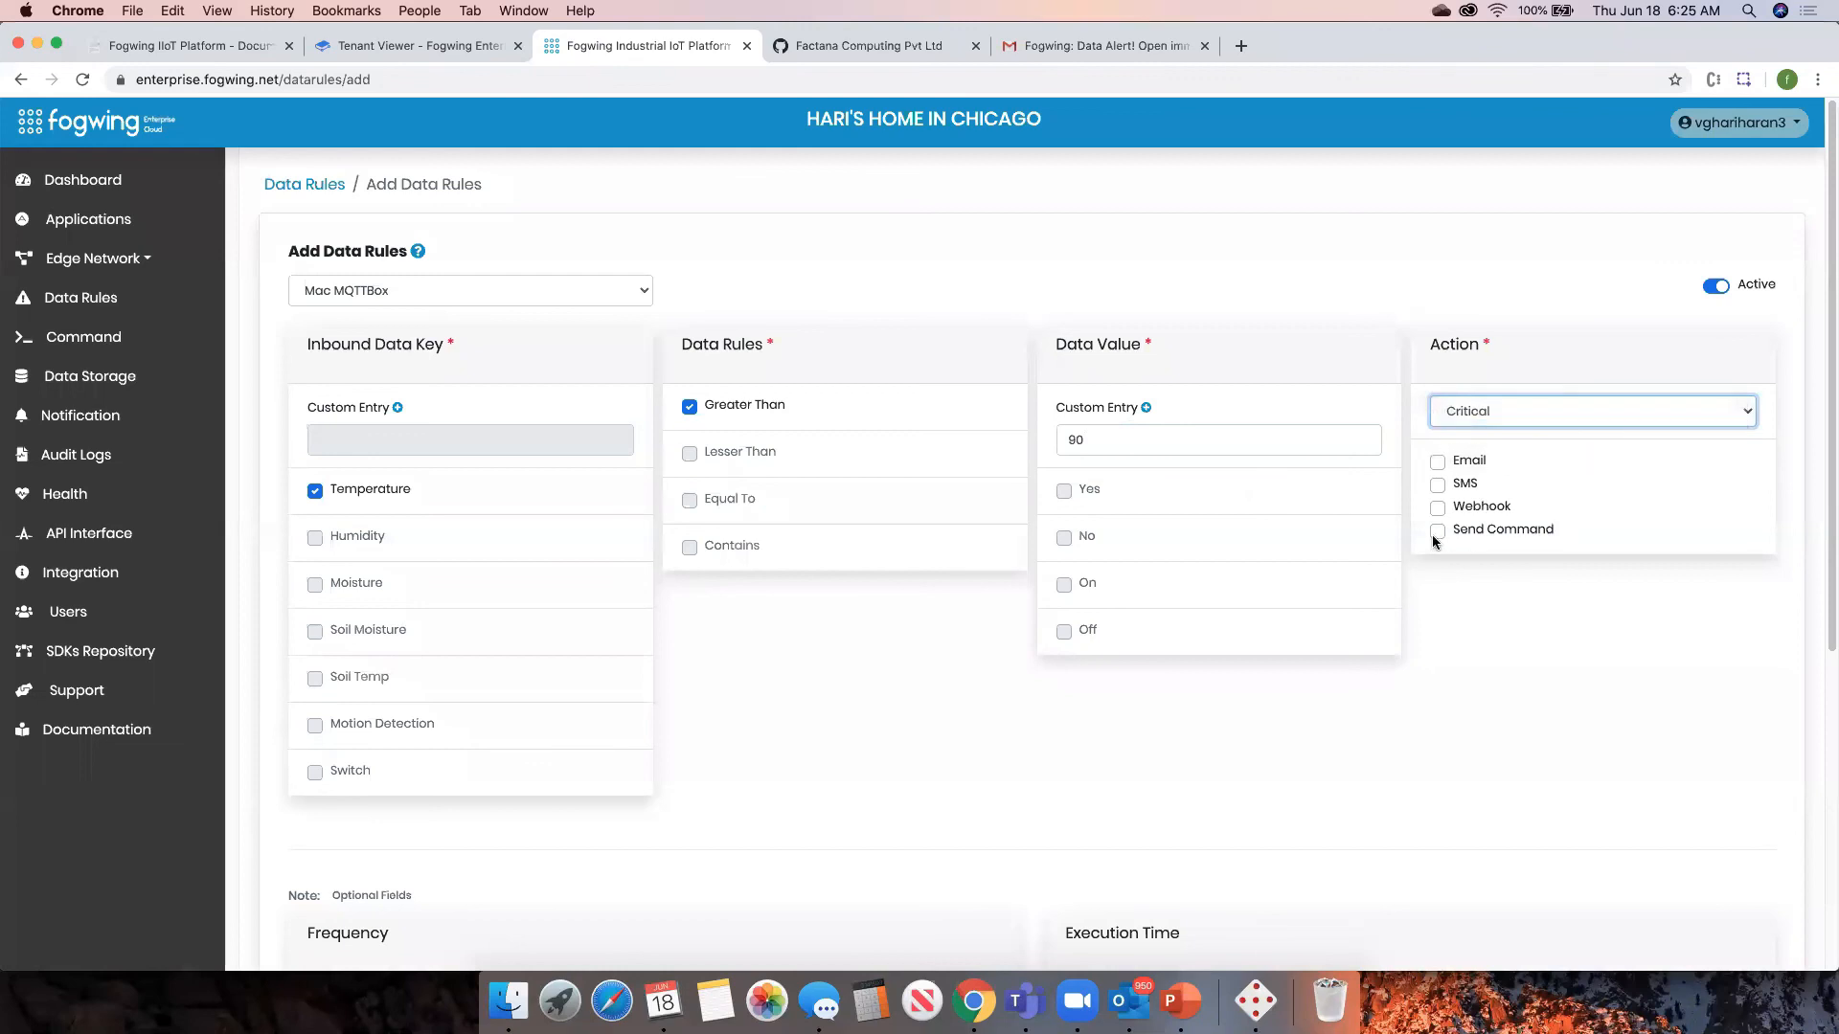
click(1439, 529)
click(1580, 558)
click(1536, 565)
click(1537, 557)
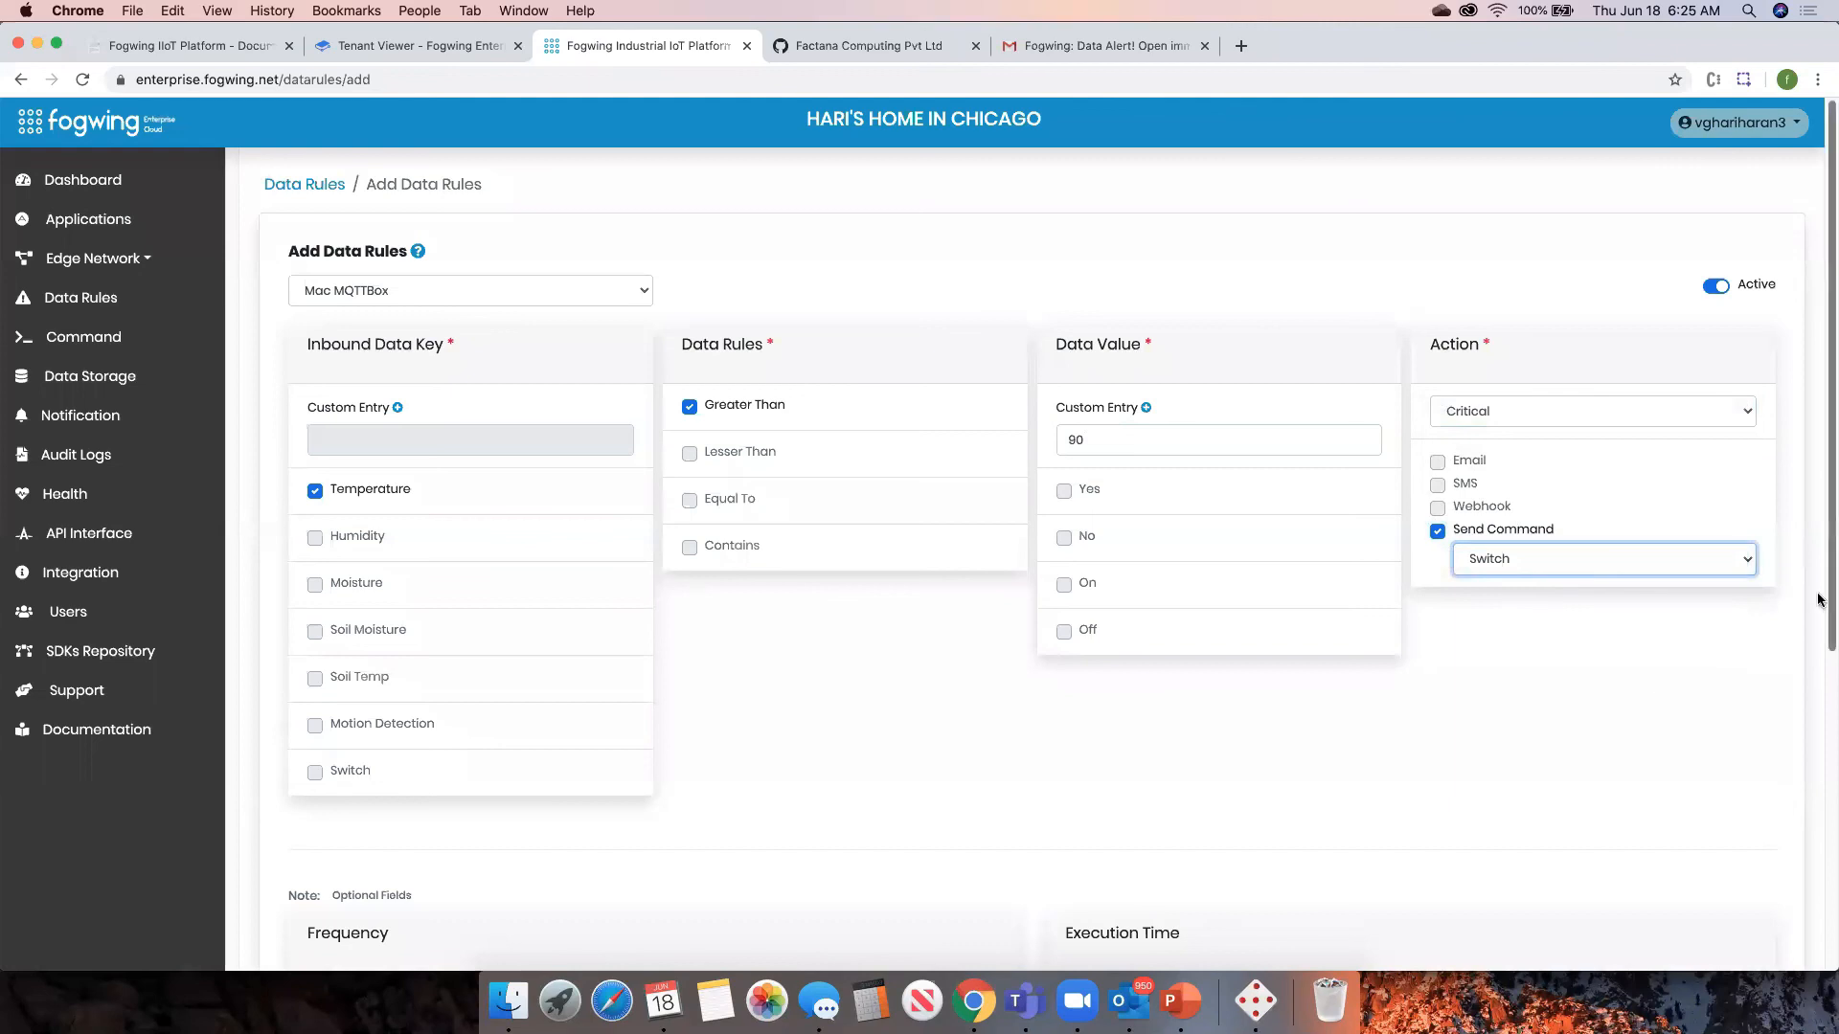
scroll(1826, 599, down, 5)
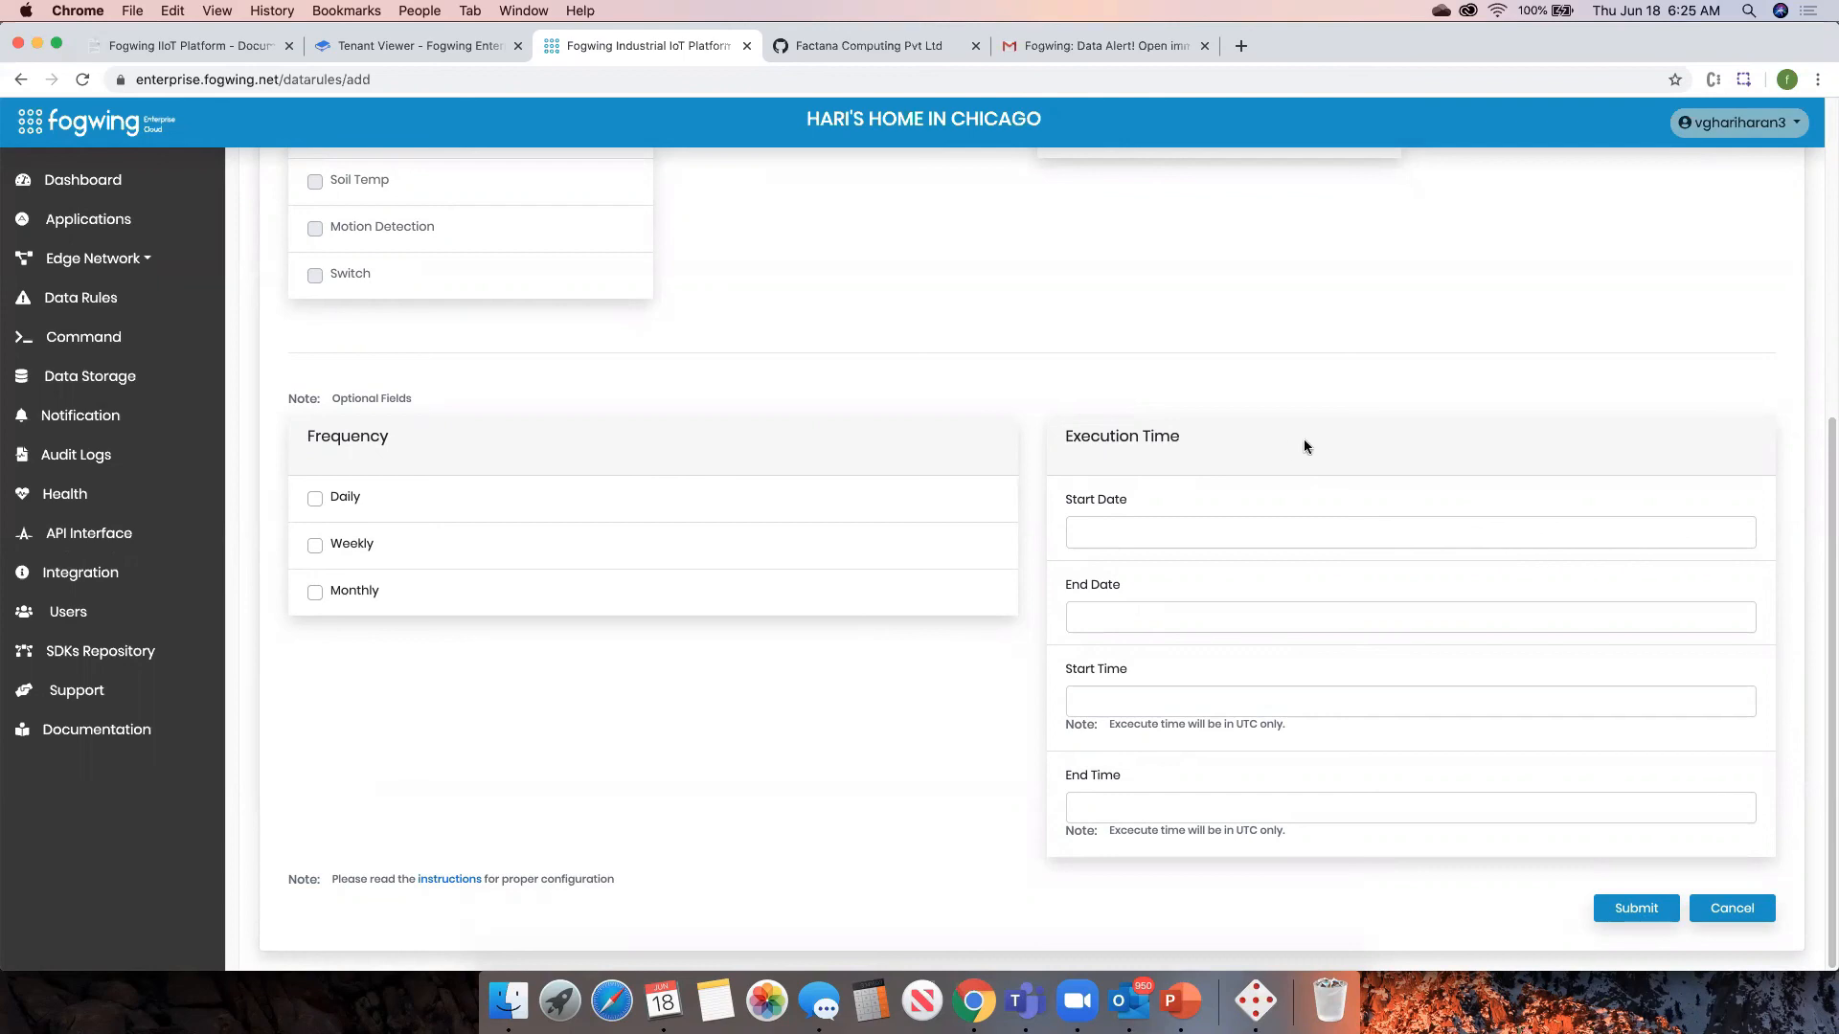
click(1634, 908)
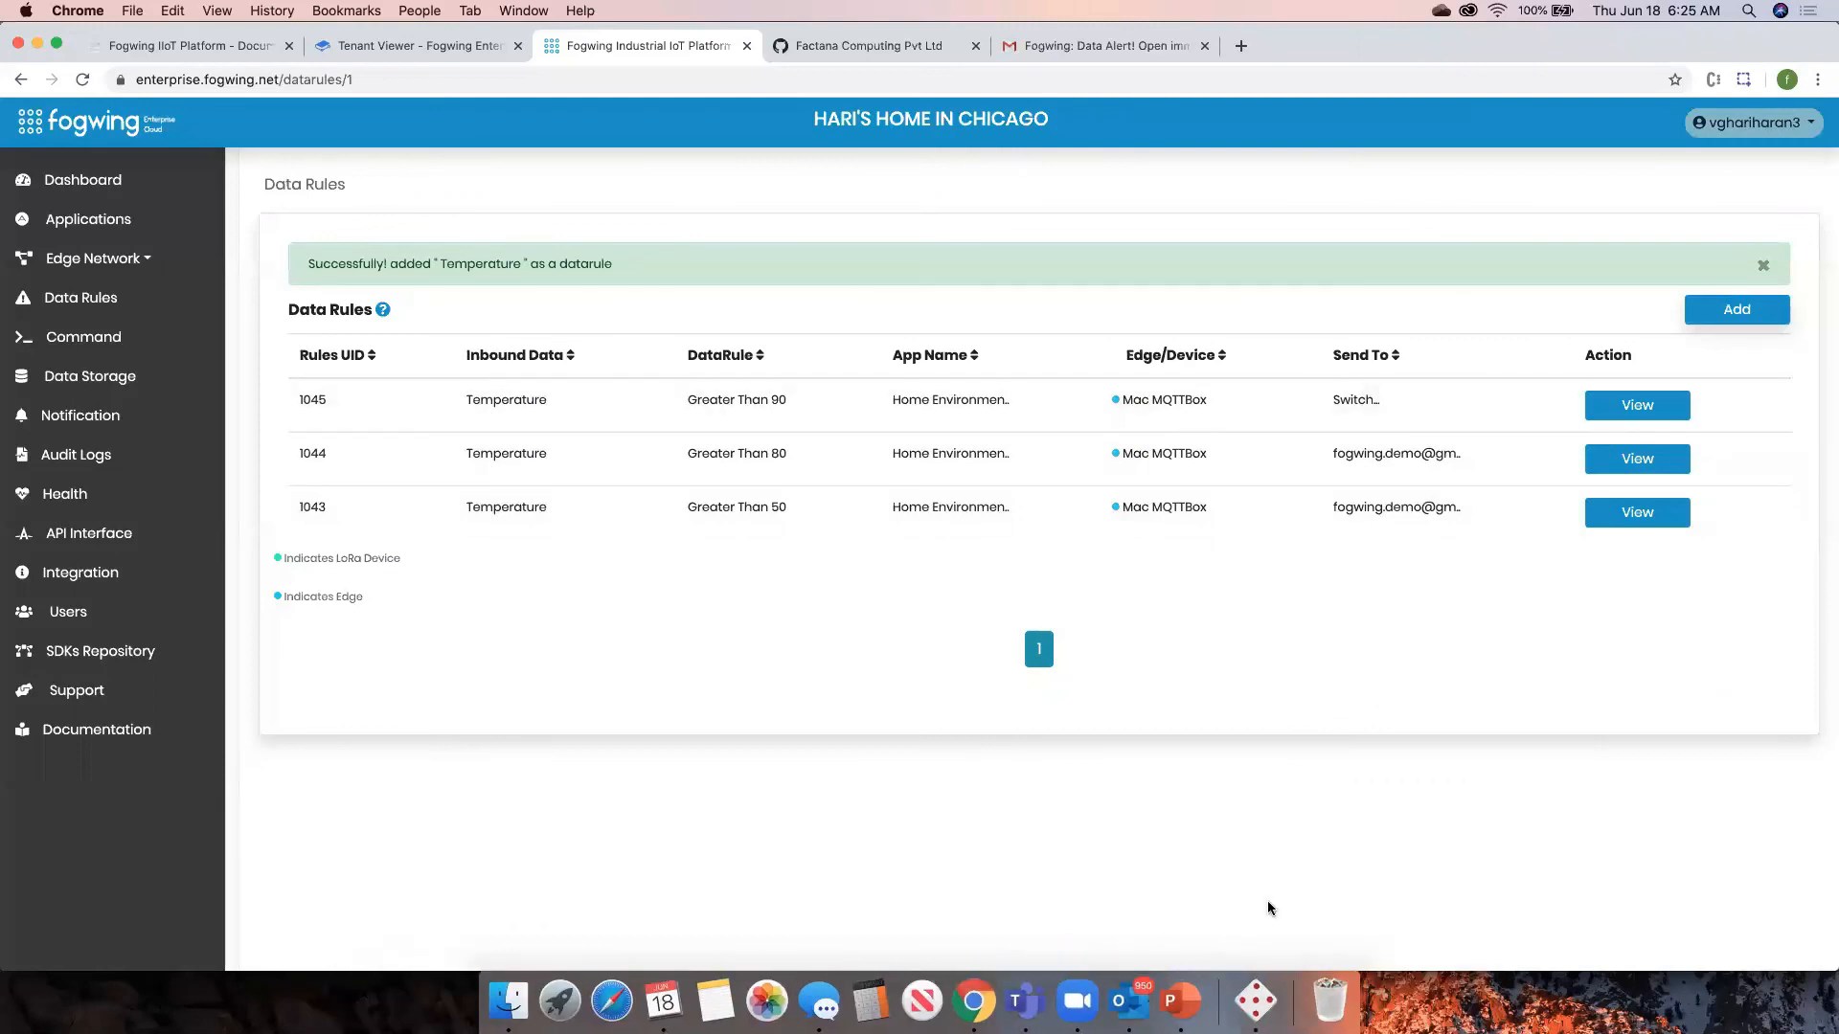
- Change the MQTTBox payload Temperature to 100.5 and publish it to the inbound topic
click(1255, 976)
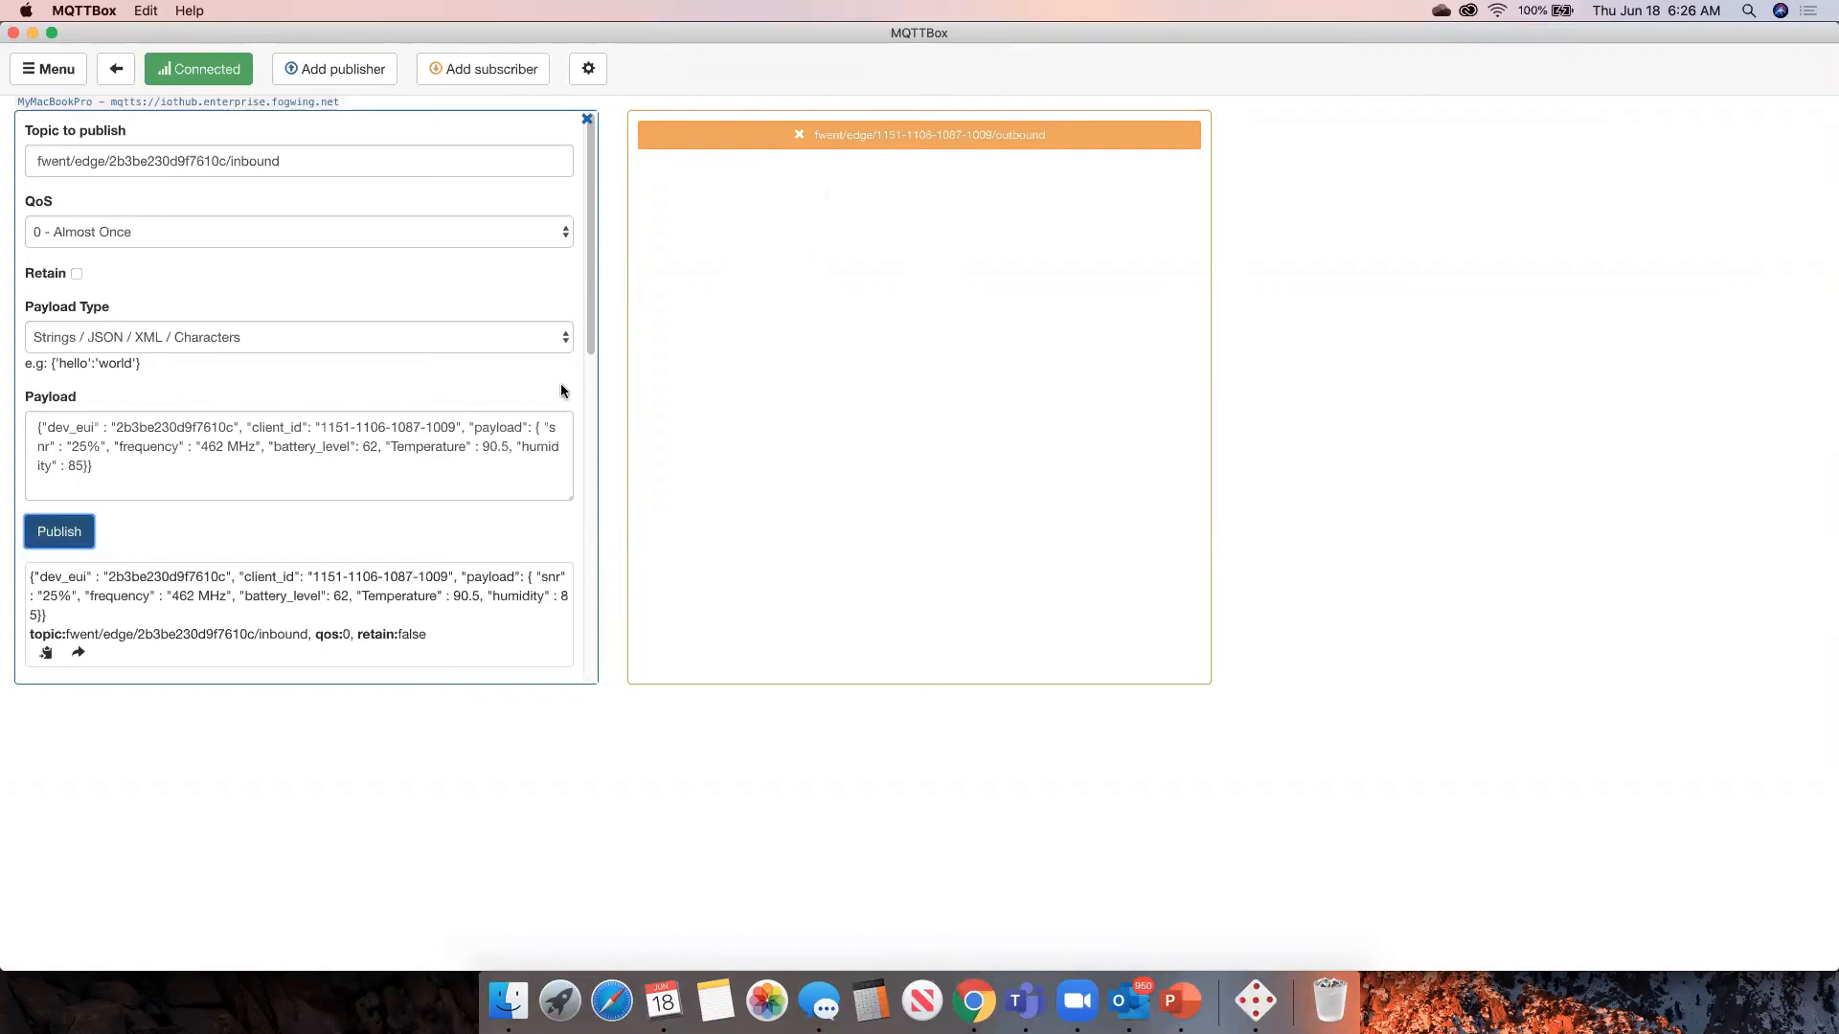
click(492, 447)
key(BackSpace)
text(10)
click(55, 527)
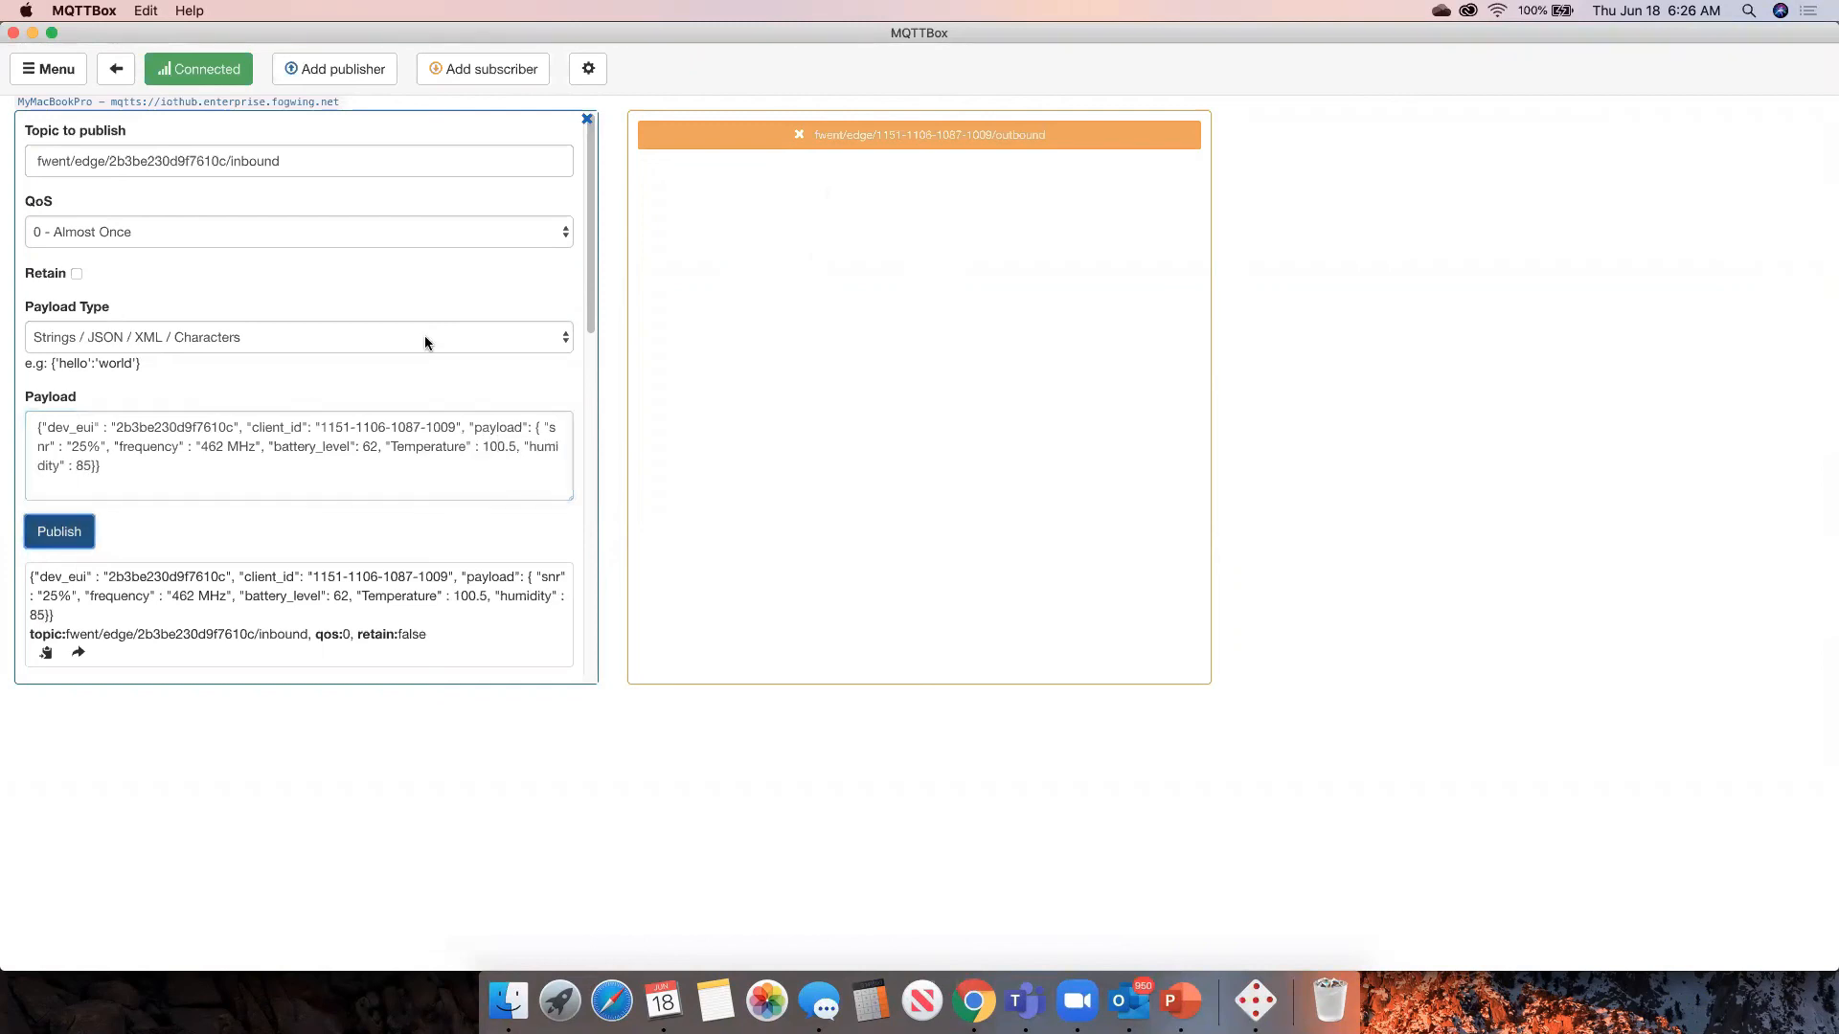
key(super+Tab)
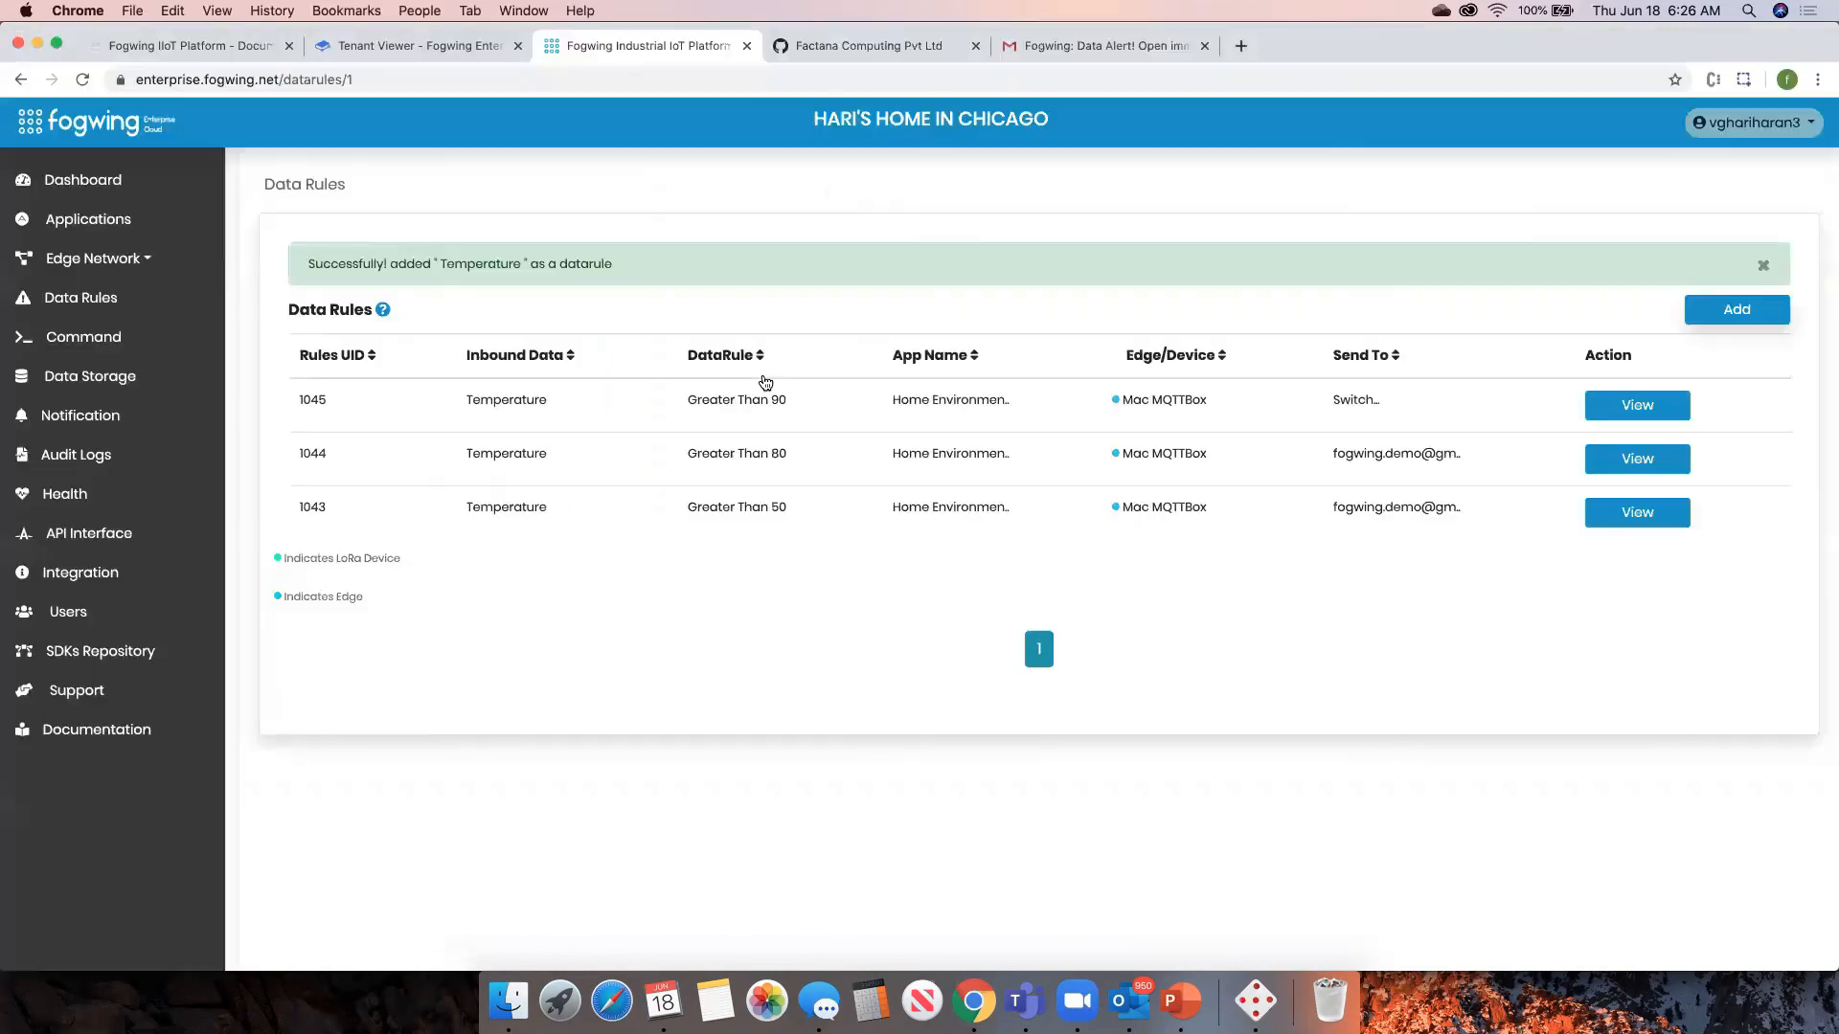
key(super+Tab)
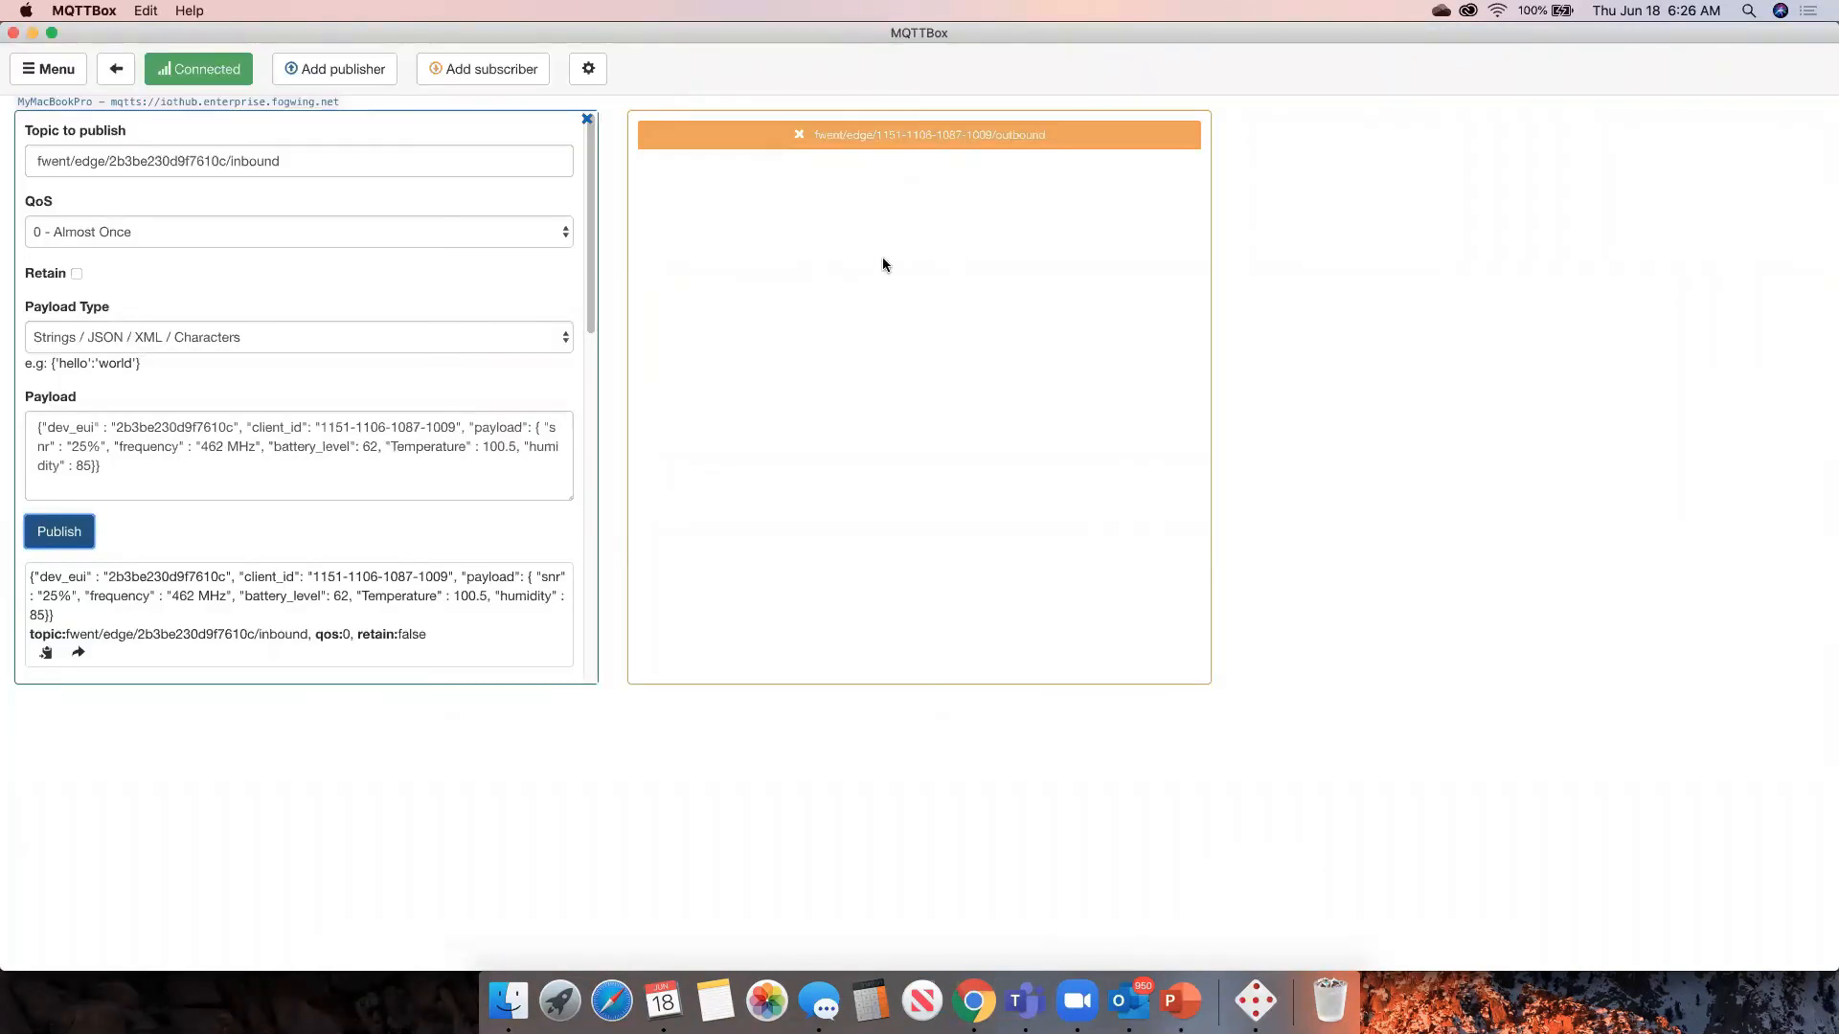
key(super+Tab)
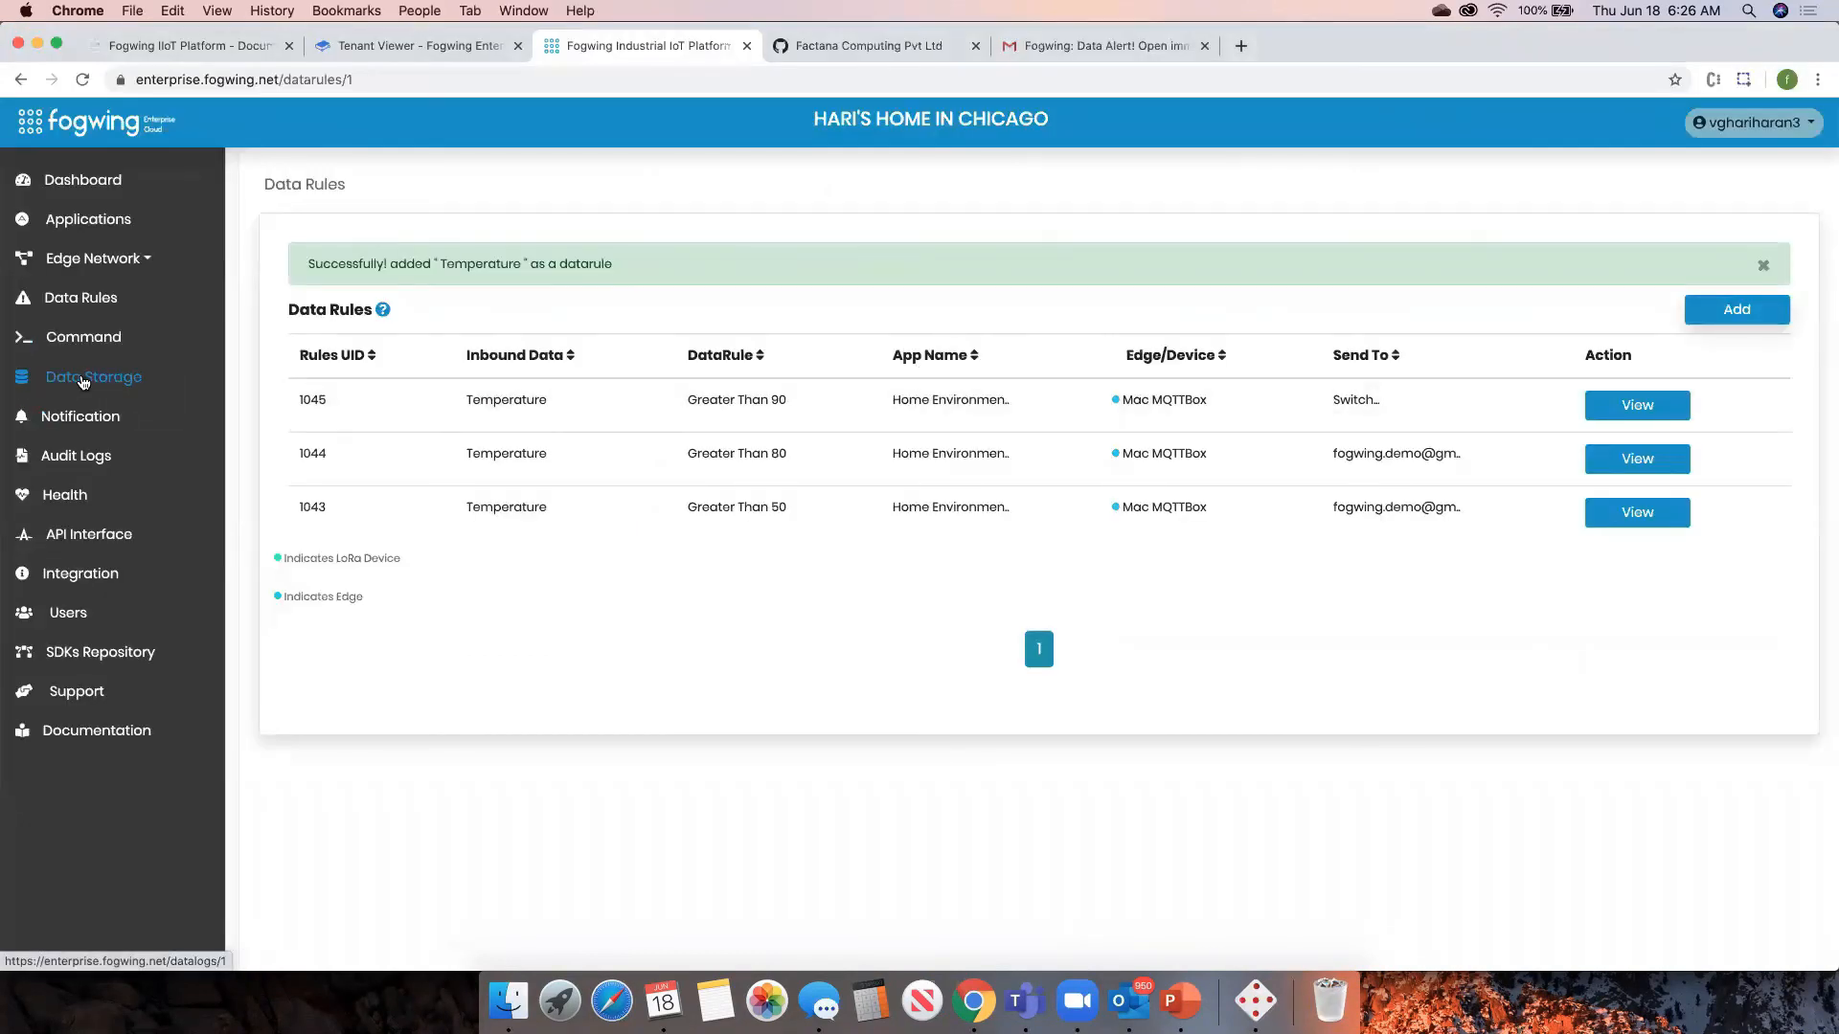
- Browse Data Storage, Audit Logs and Integration, then return to Data Storage for the new Mac MQTTBox records
click(82, 378)
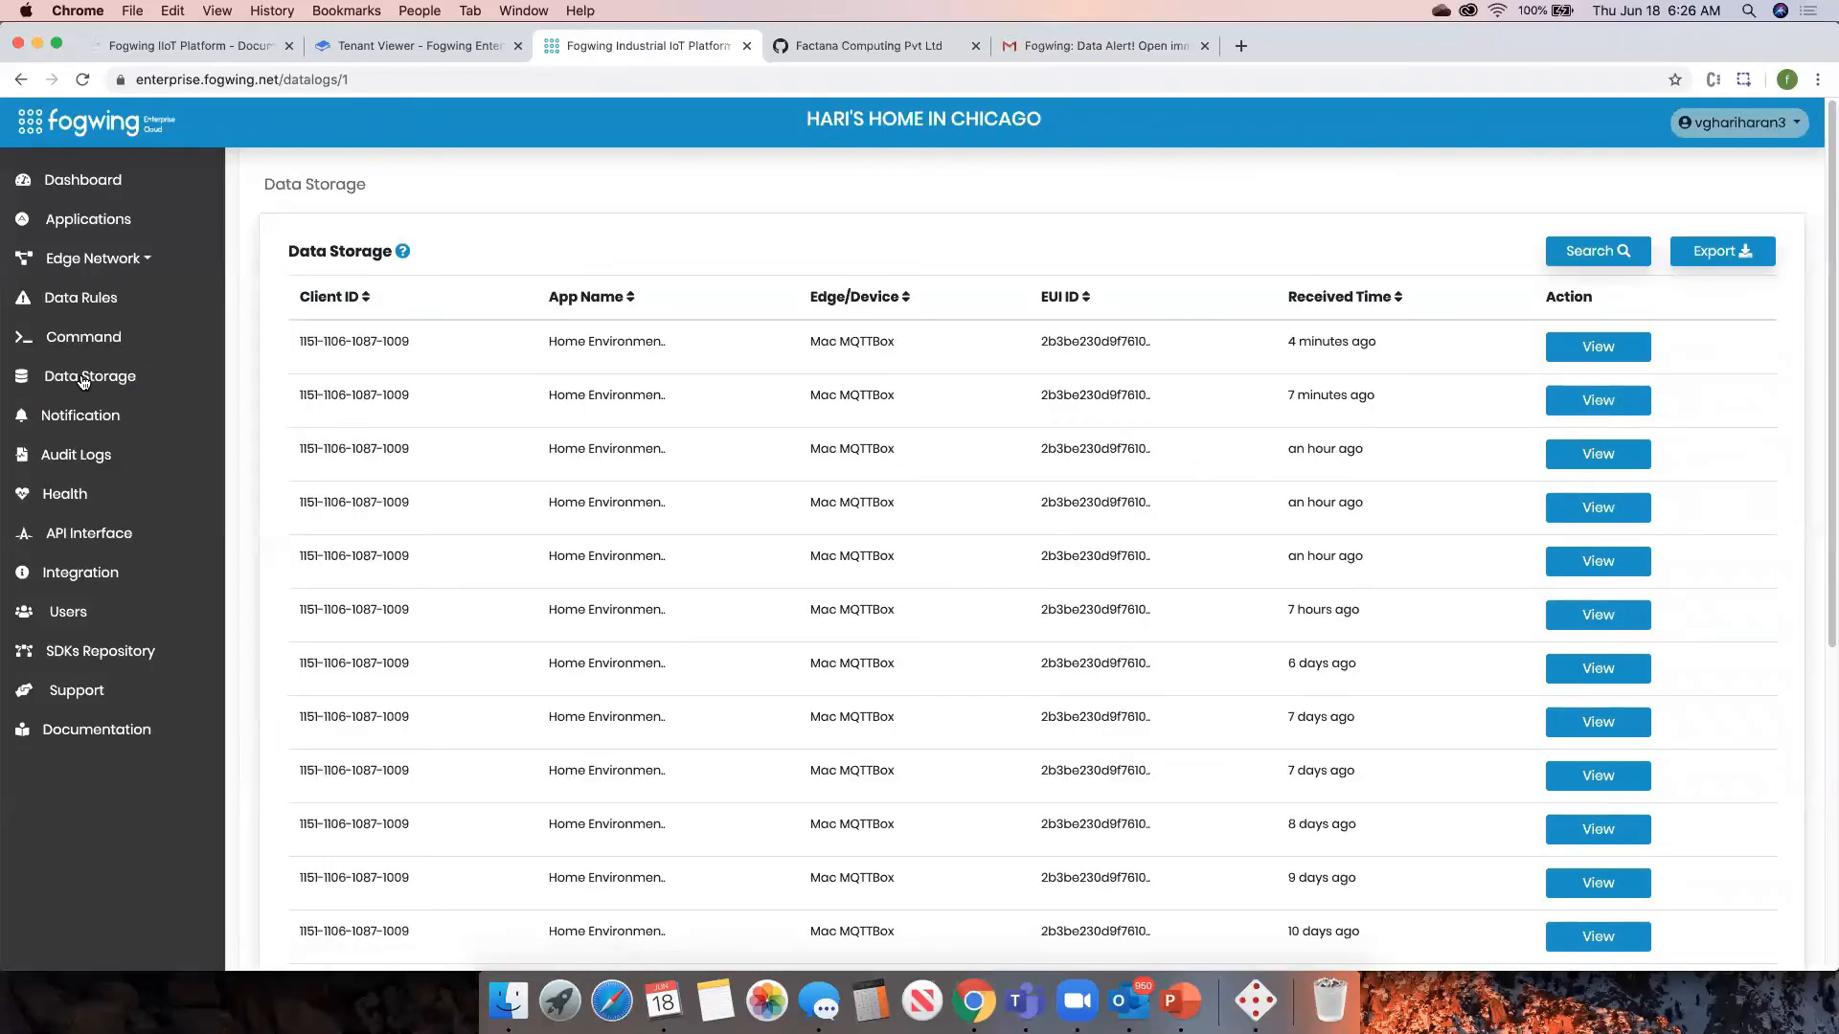
click(83, 382)
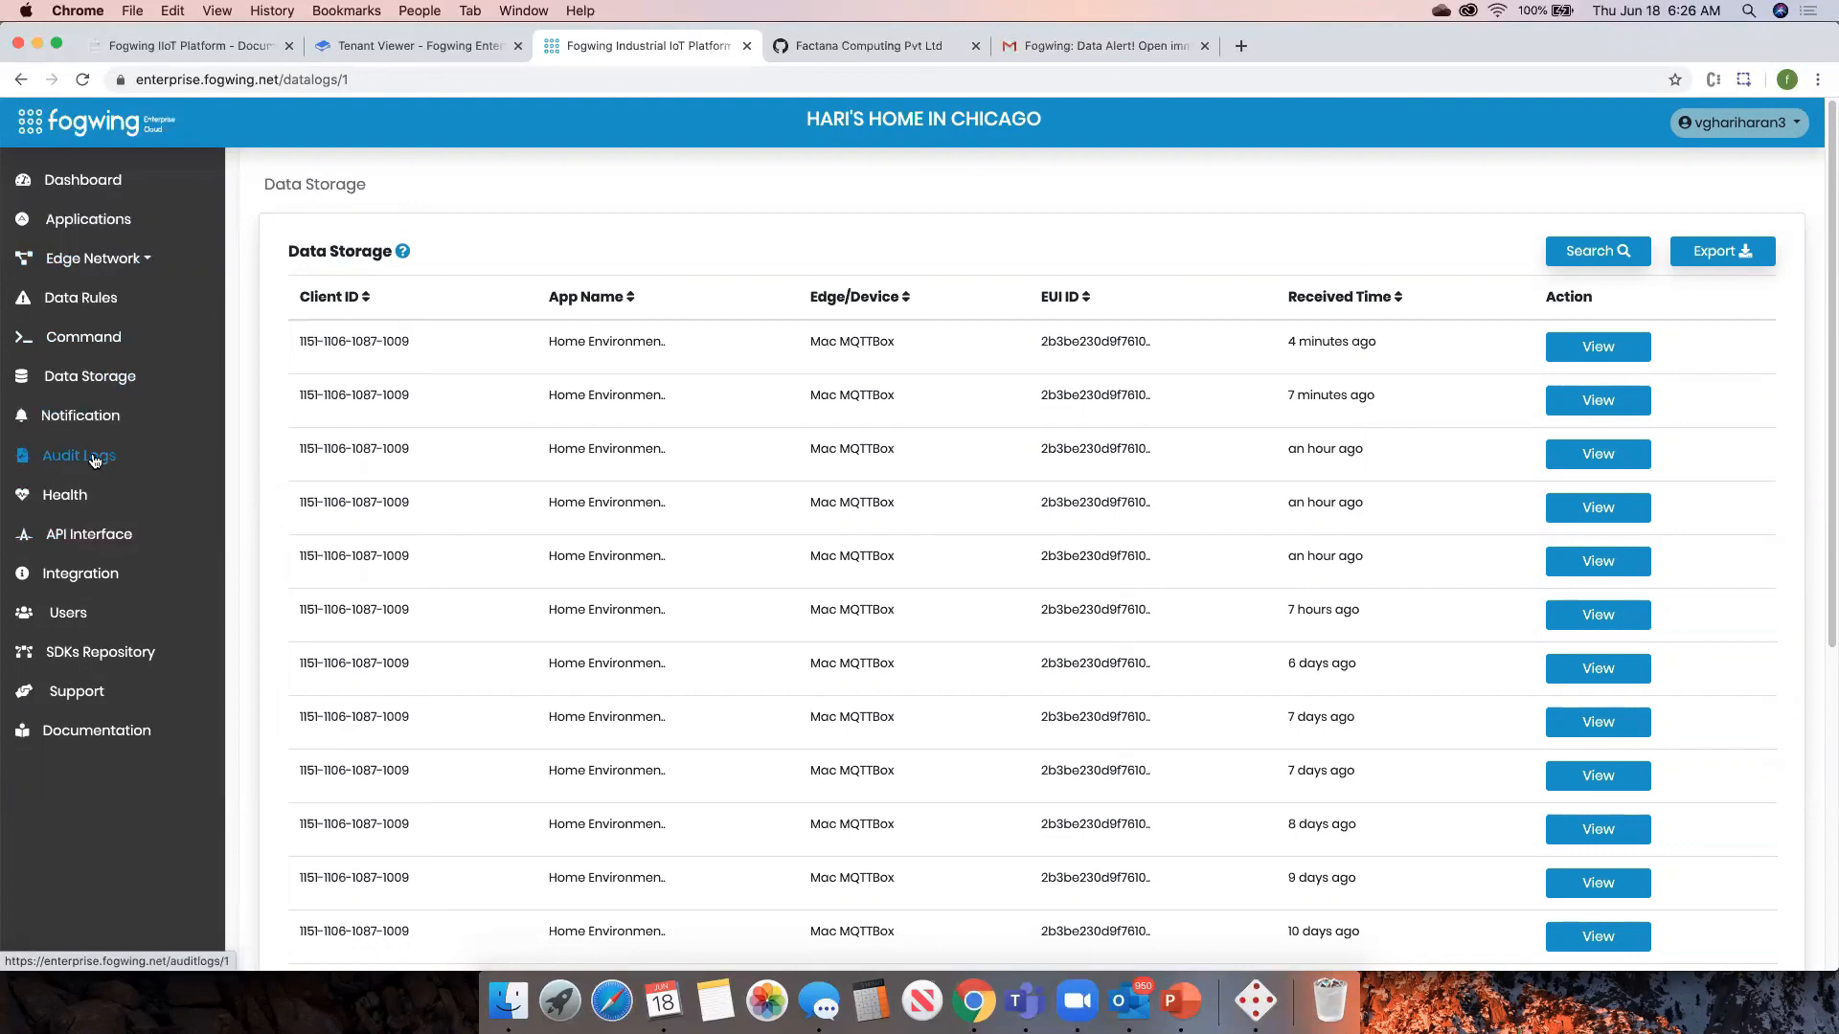
click(138, 458)
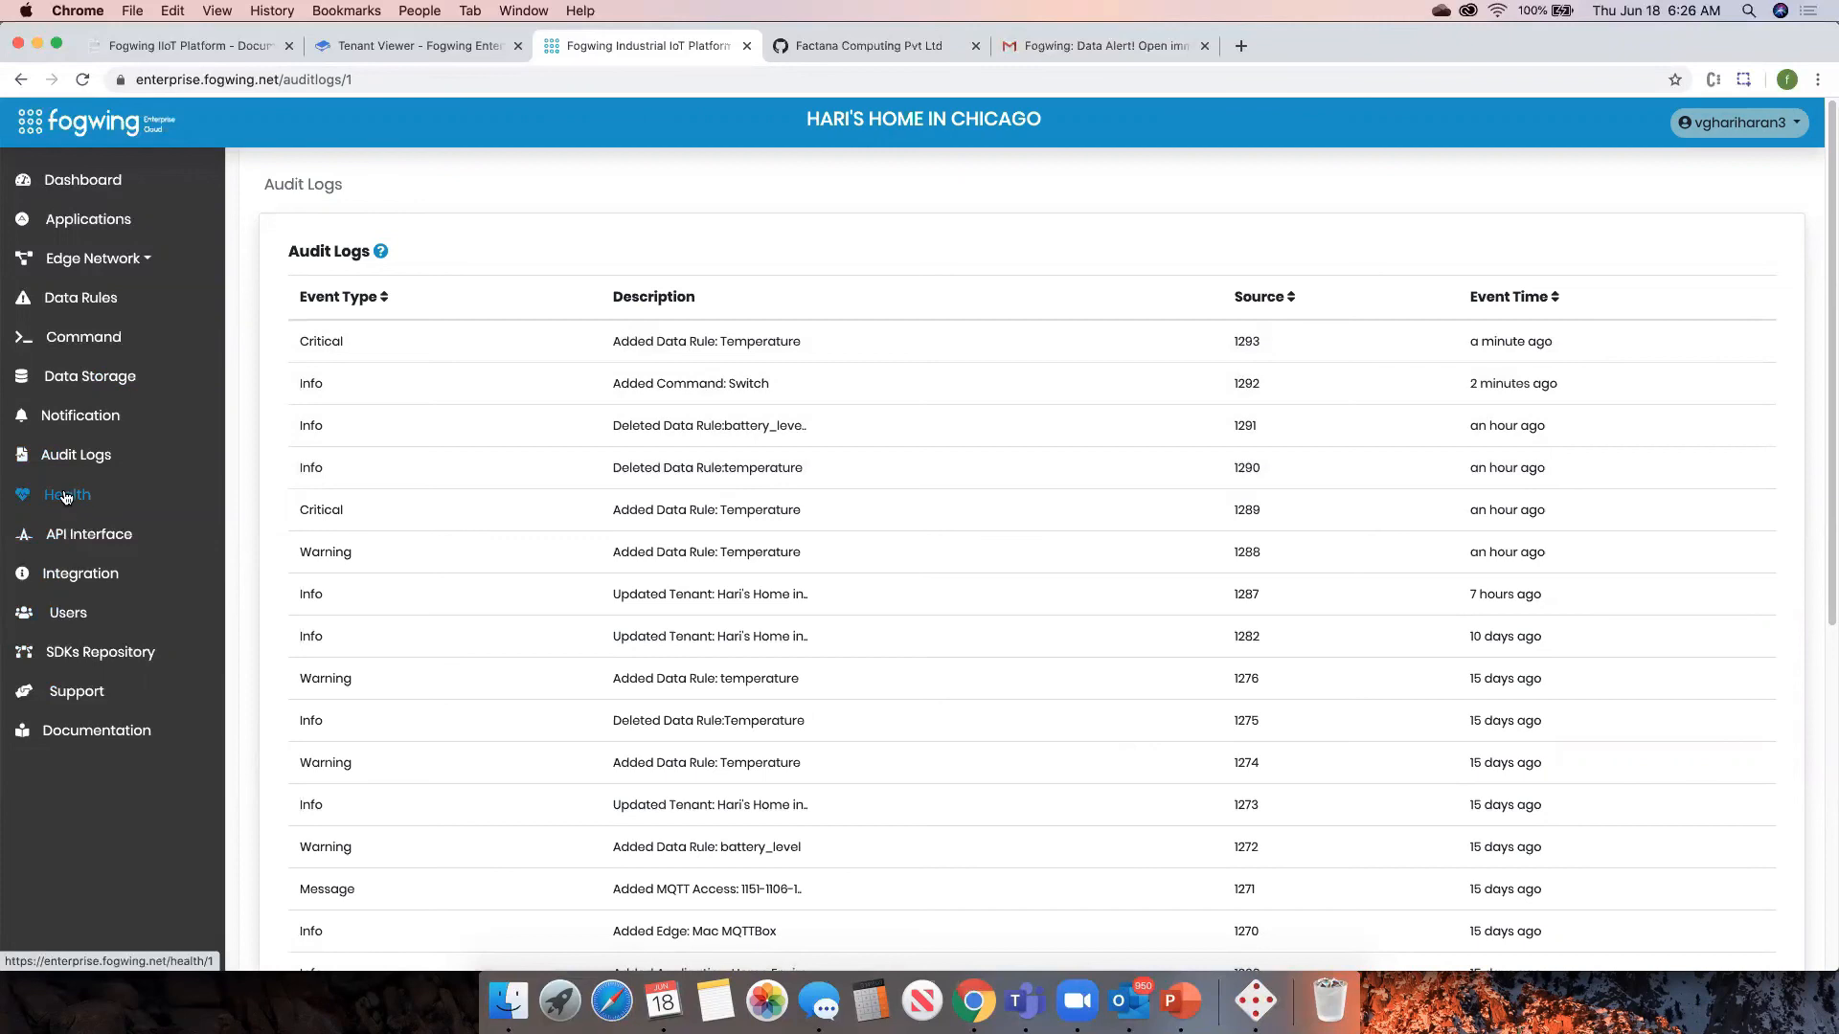
click(65, 575)
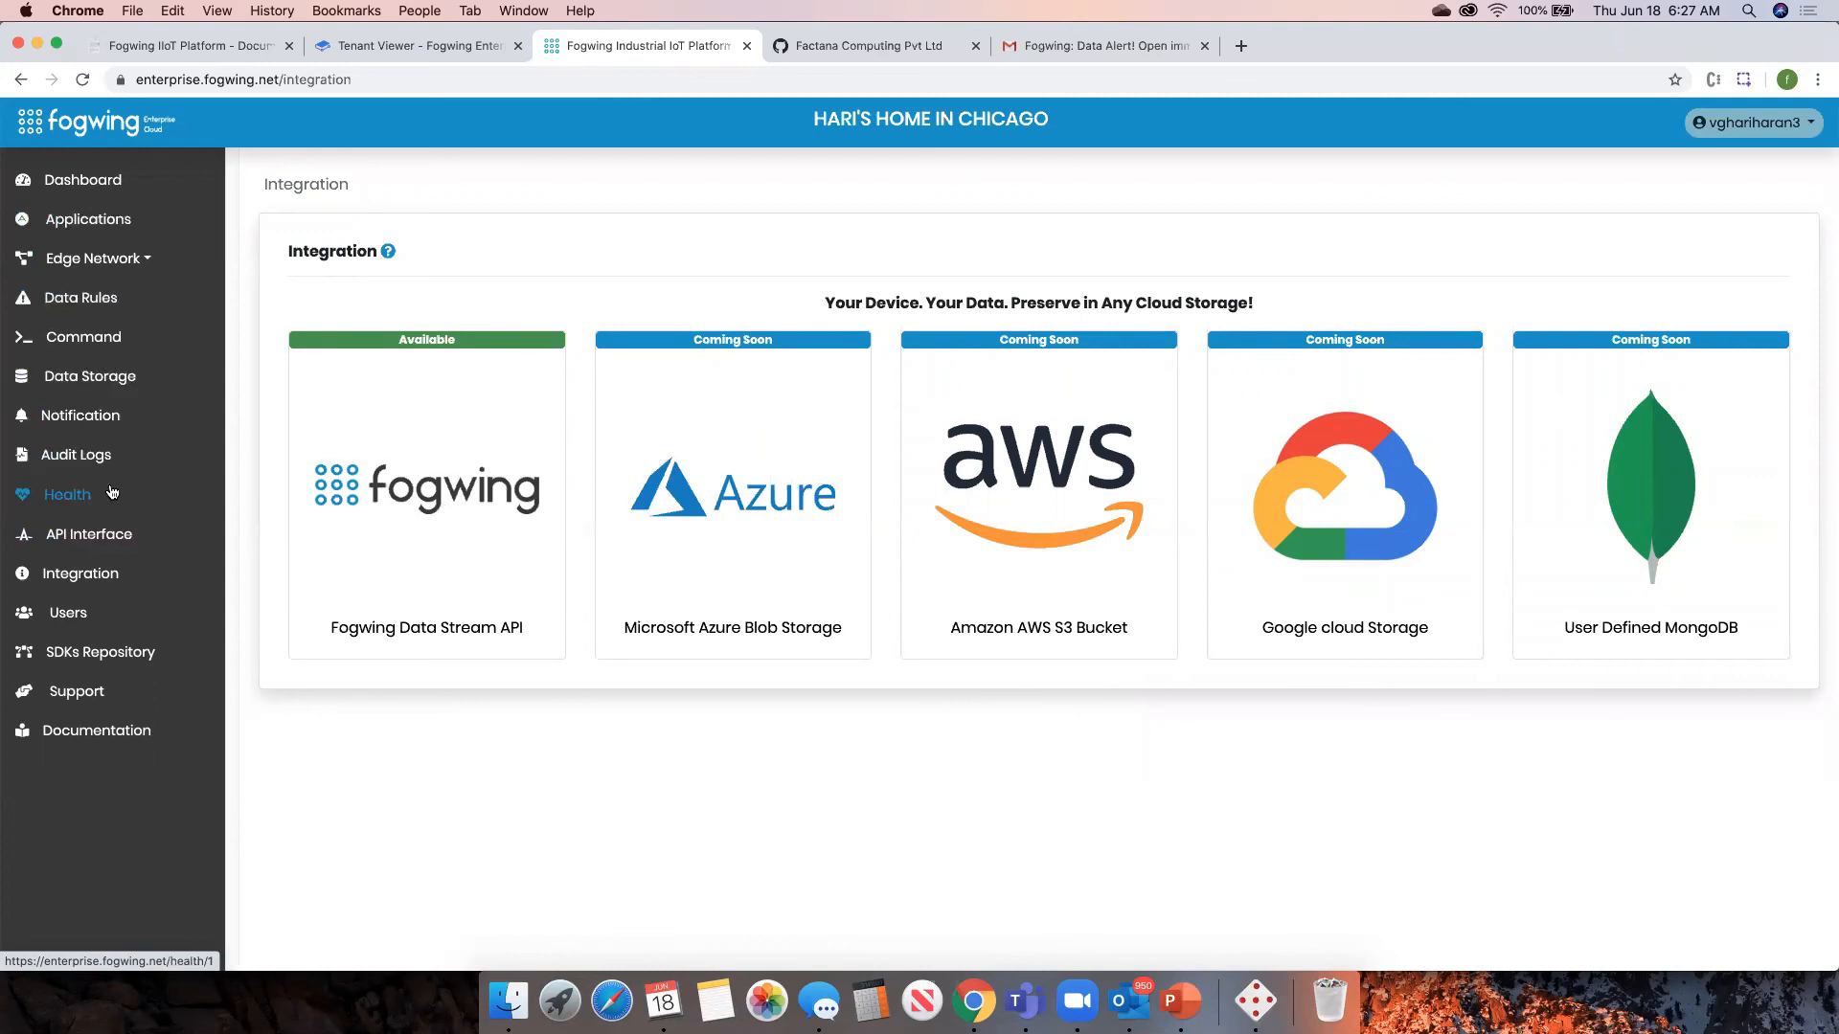
click(90, 377)
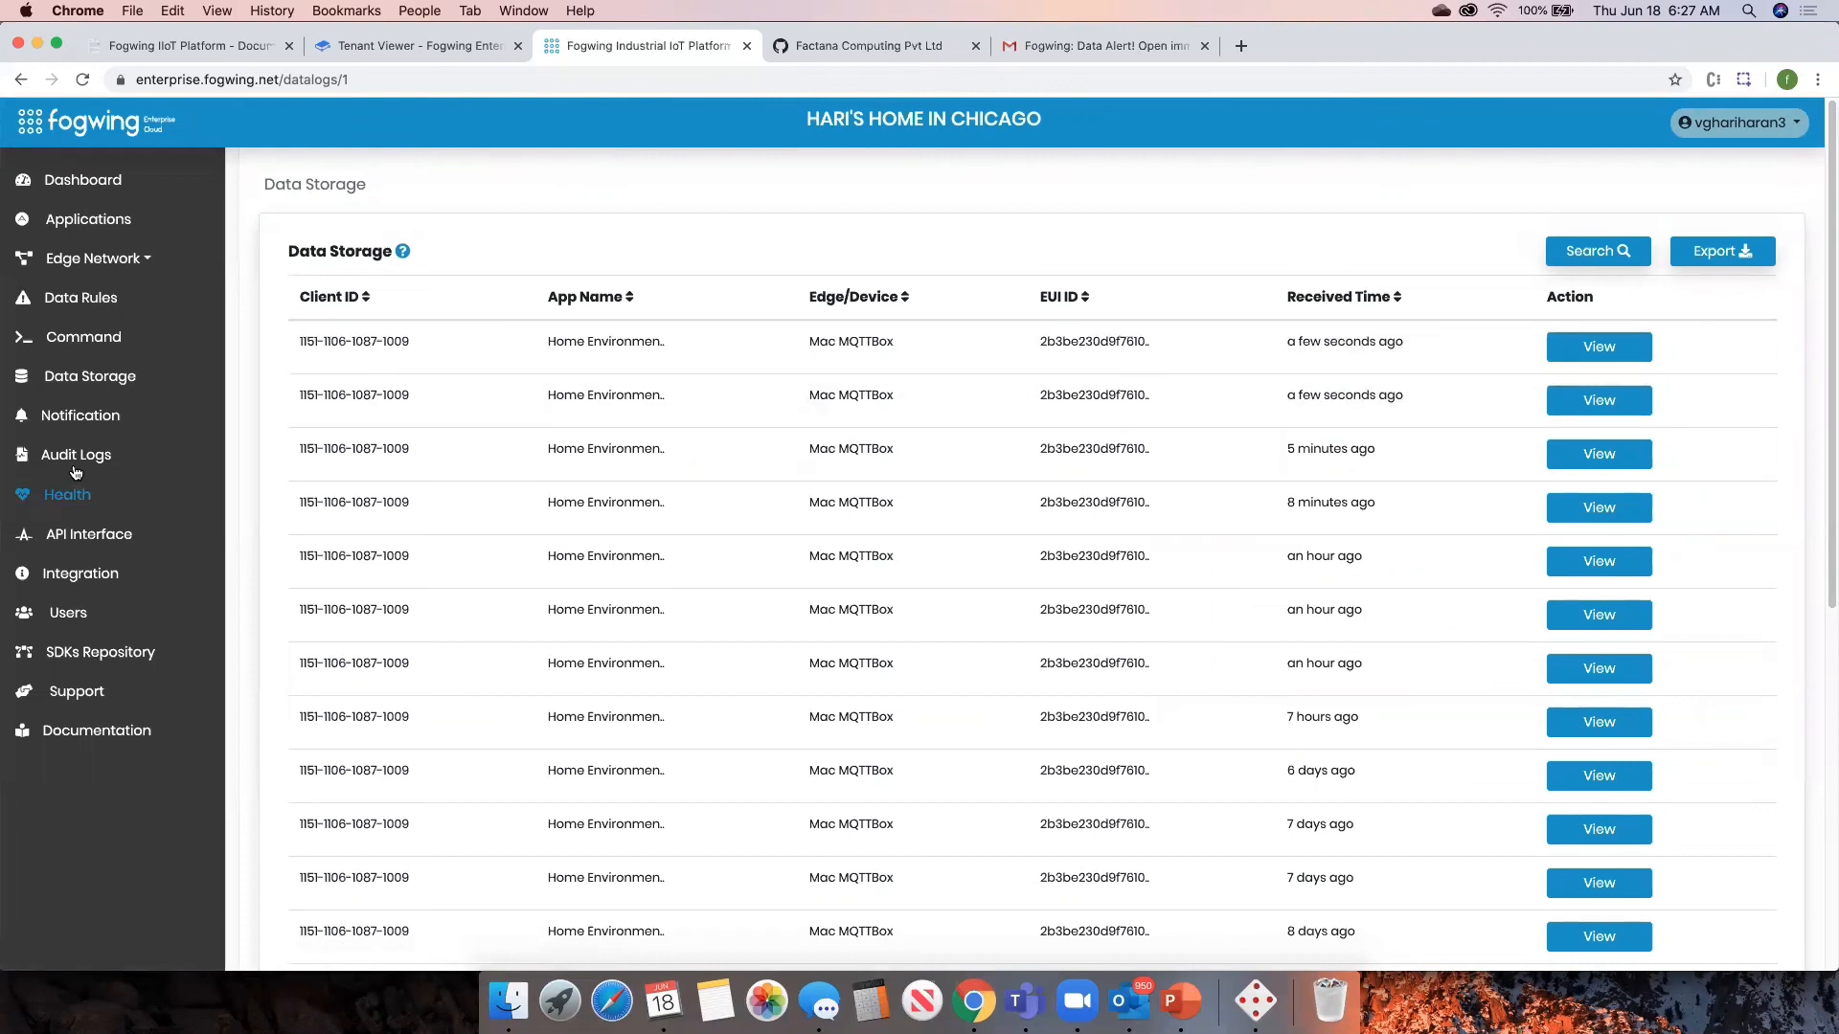
click(95, 419)
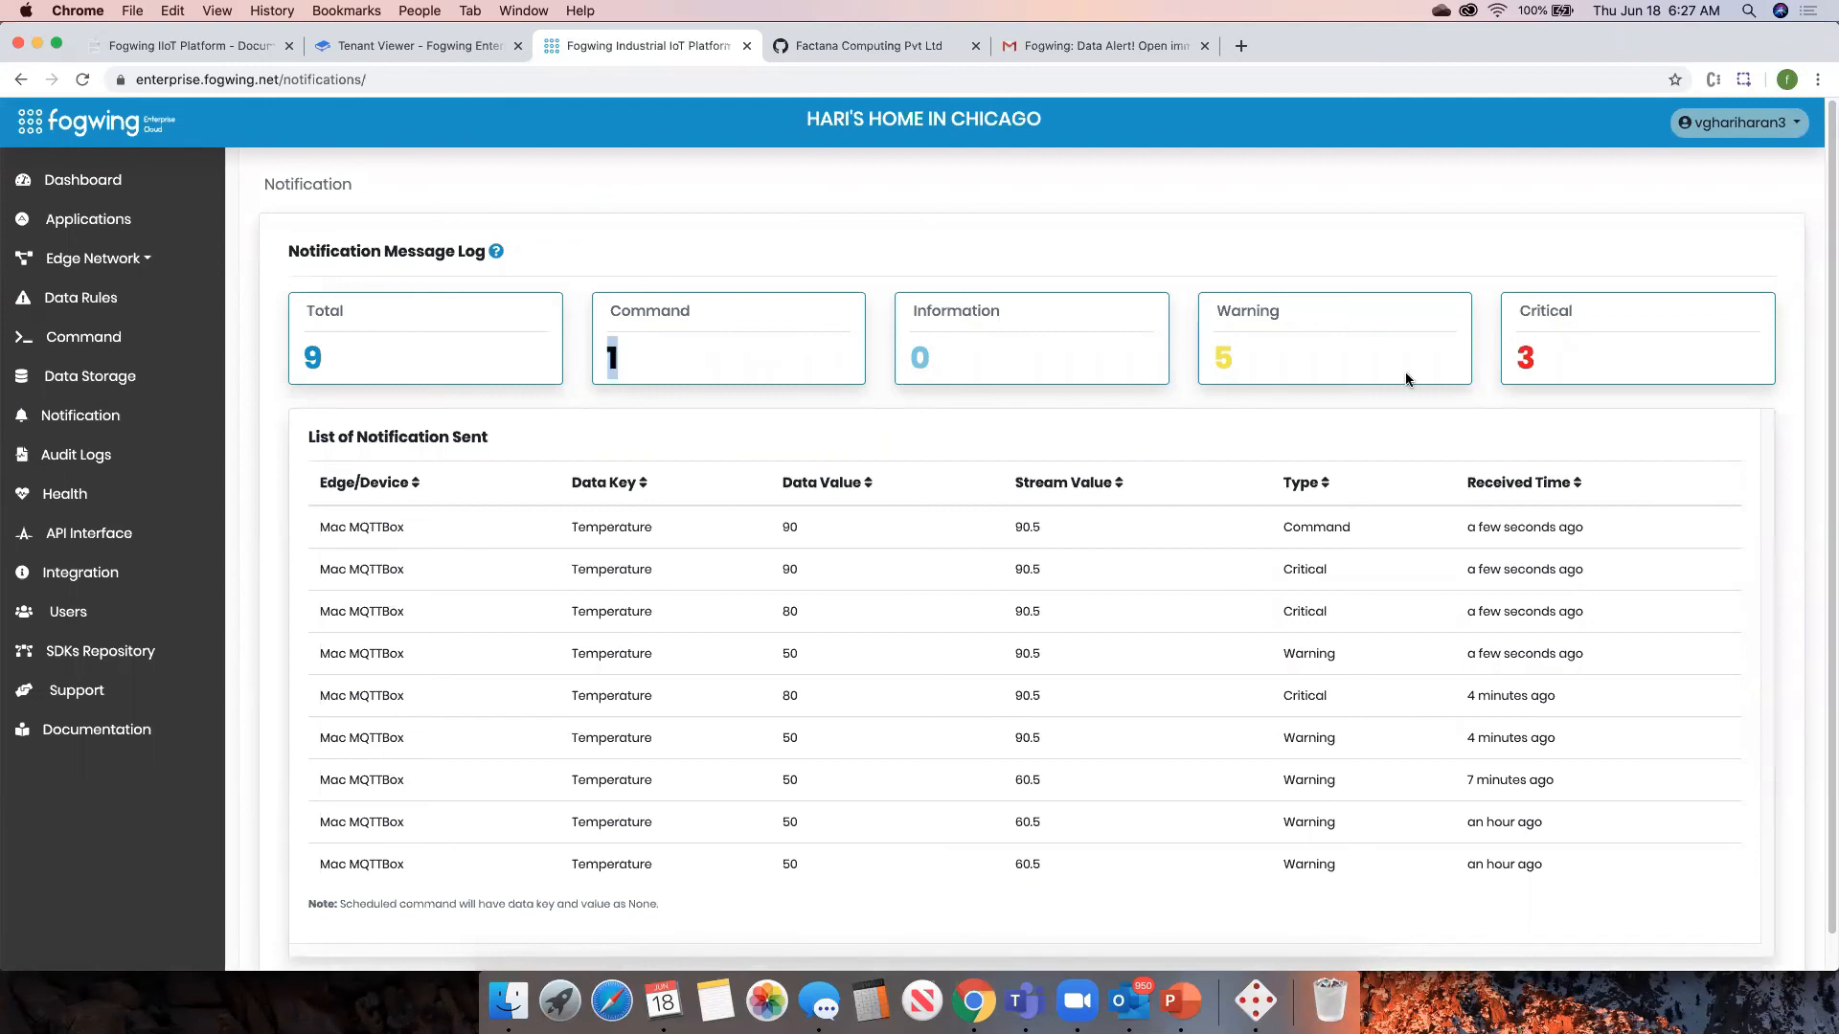
- Check the critical alert count, then view the Switch command's Rule Based settings sending {'Switch': 'ON'}
double_click(1535, 359)
click(609, 359)
click(578, 345)
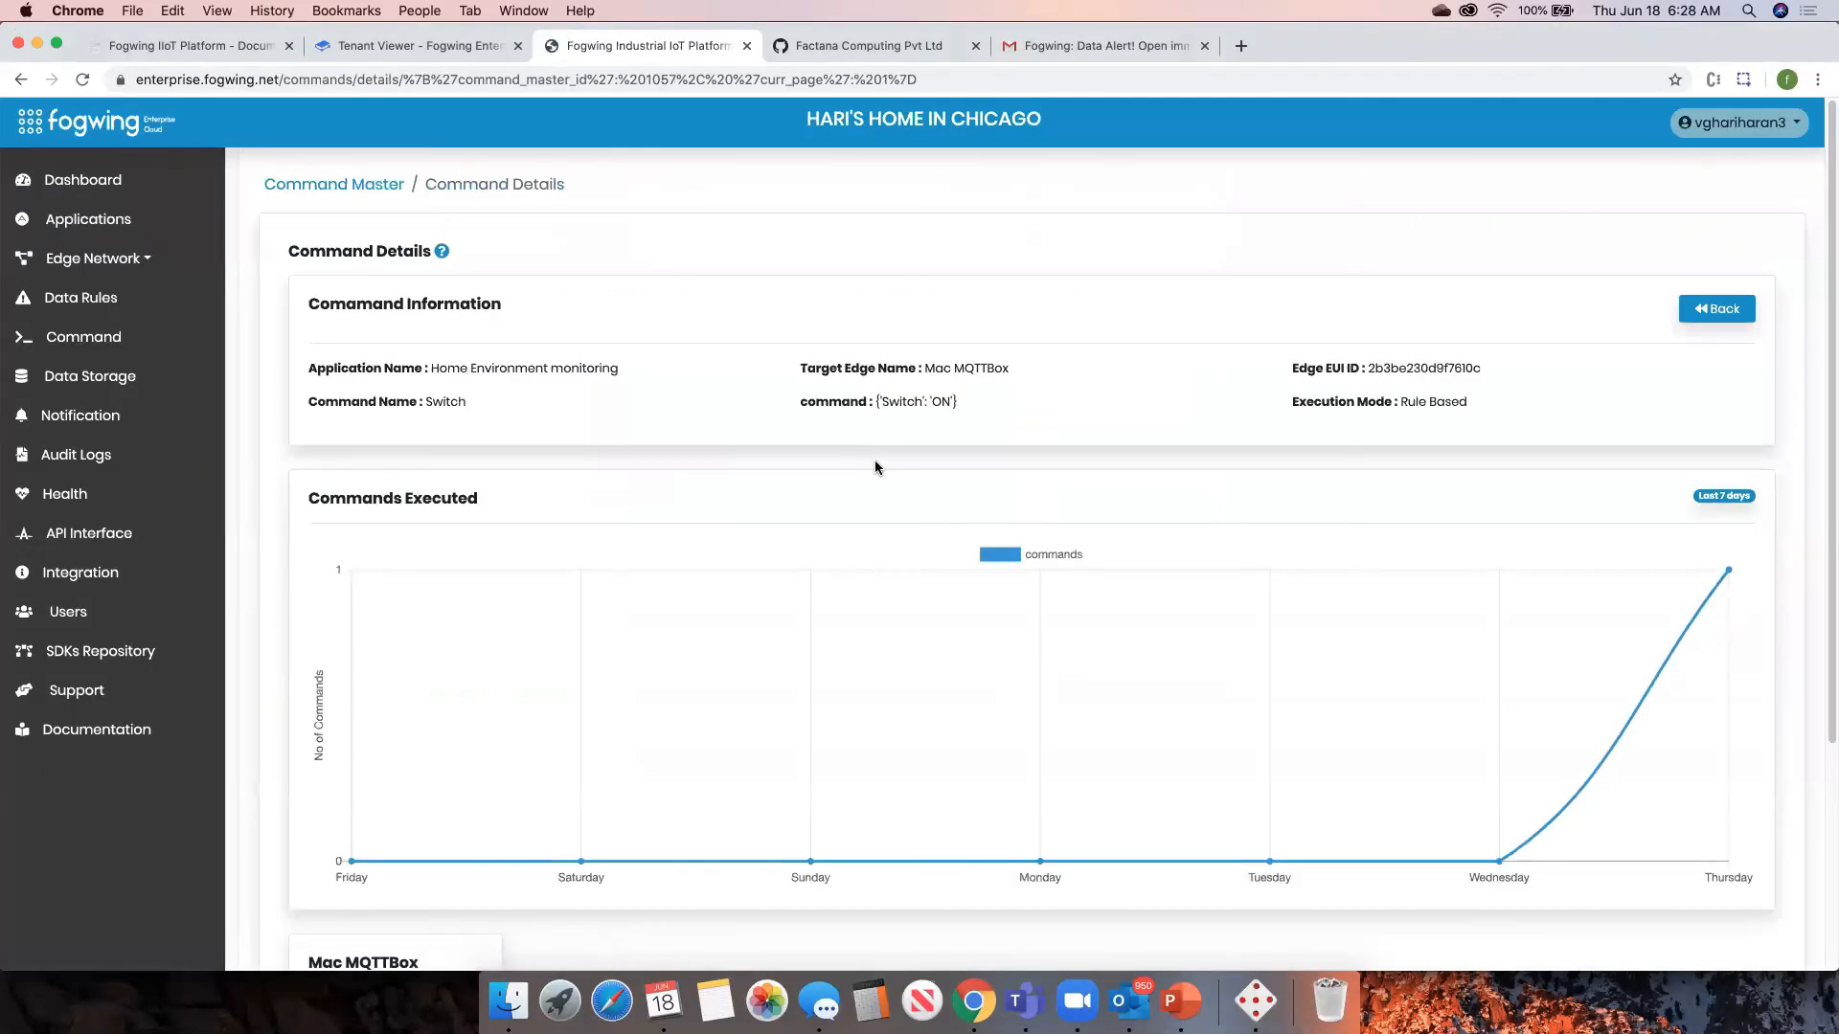
scroll(1643, 494, down, 3)
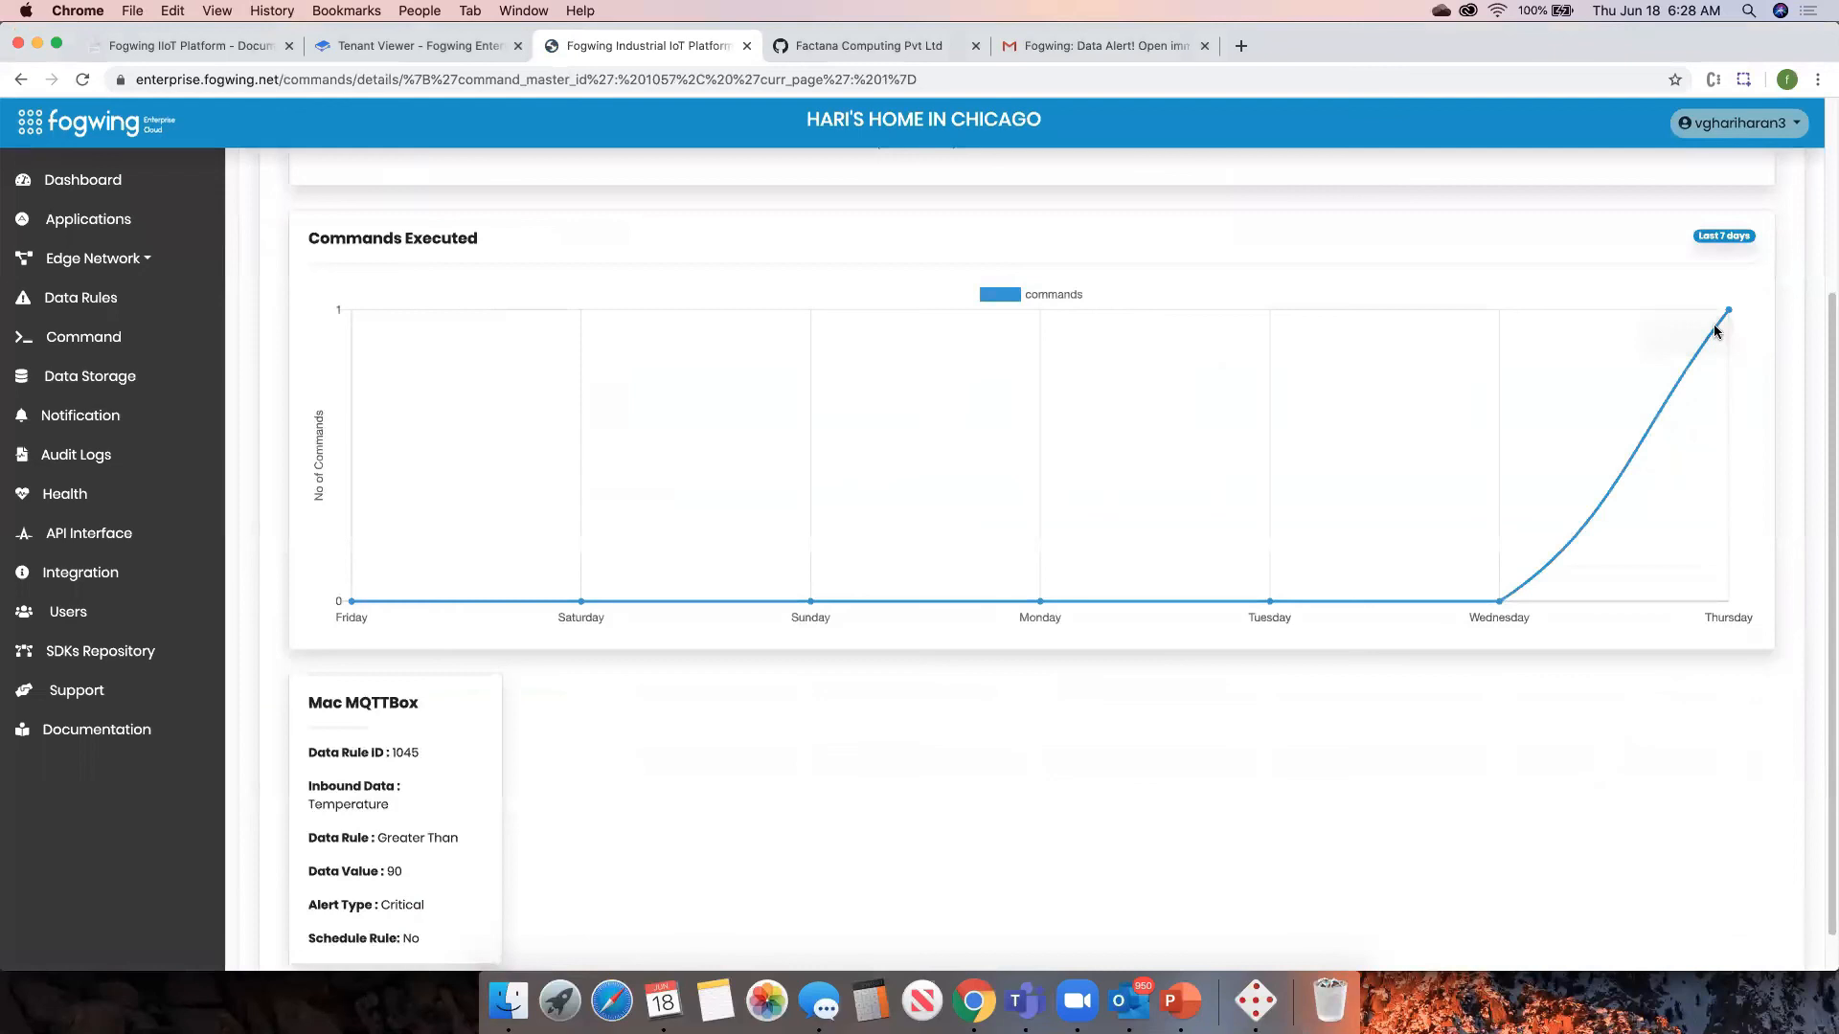
click(83, 338)
click(1613, 345)
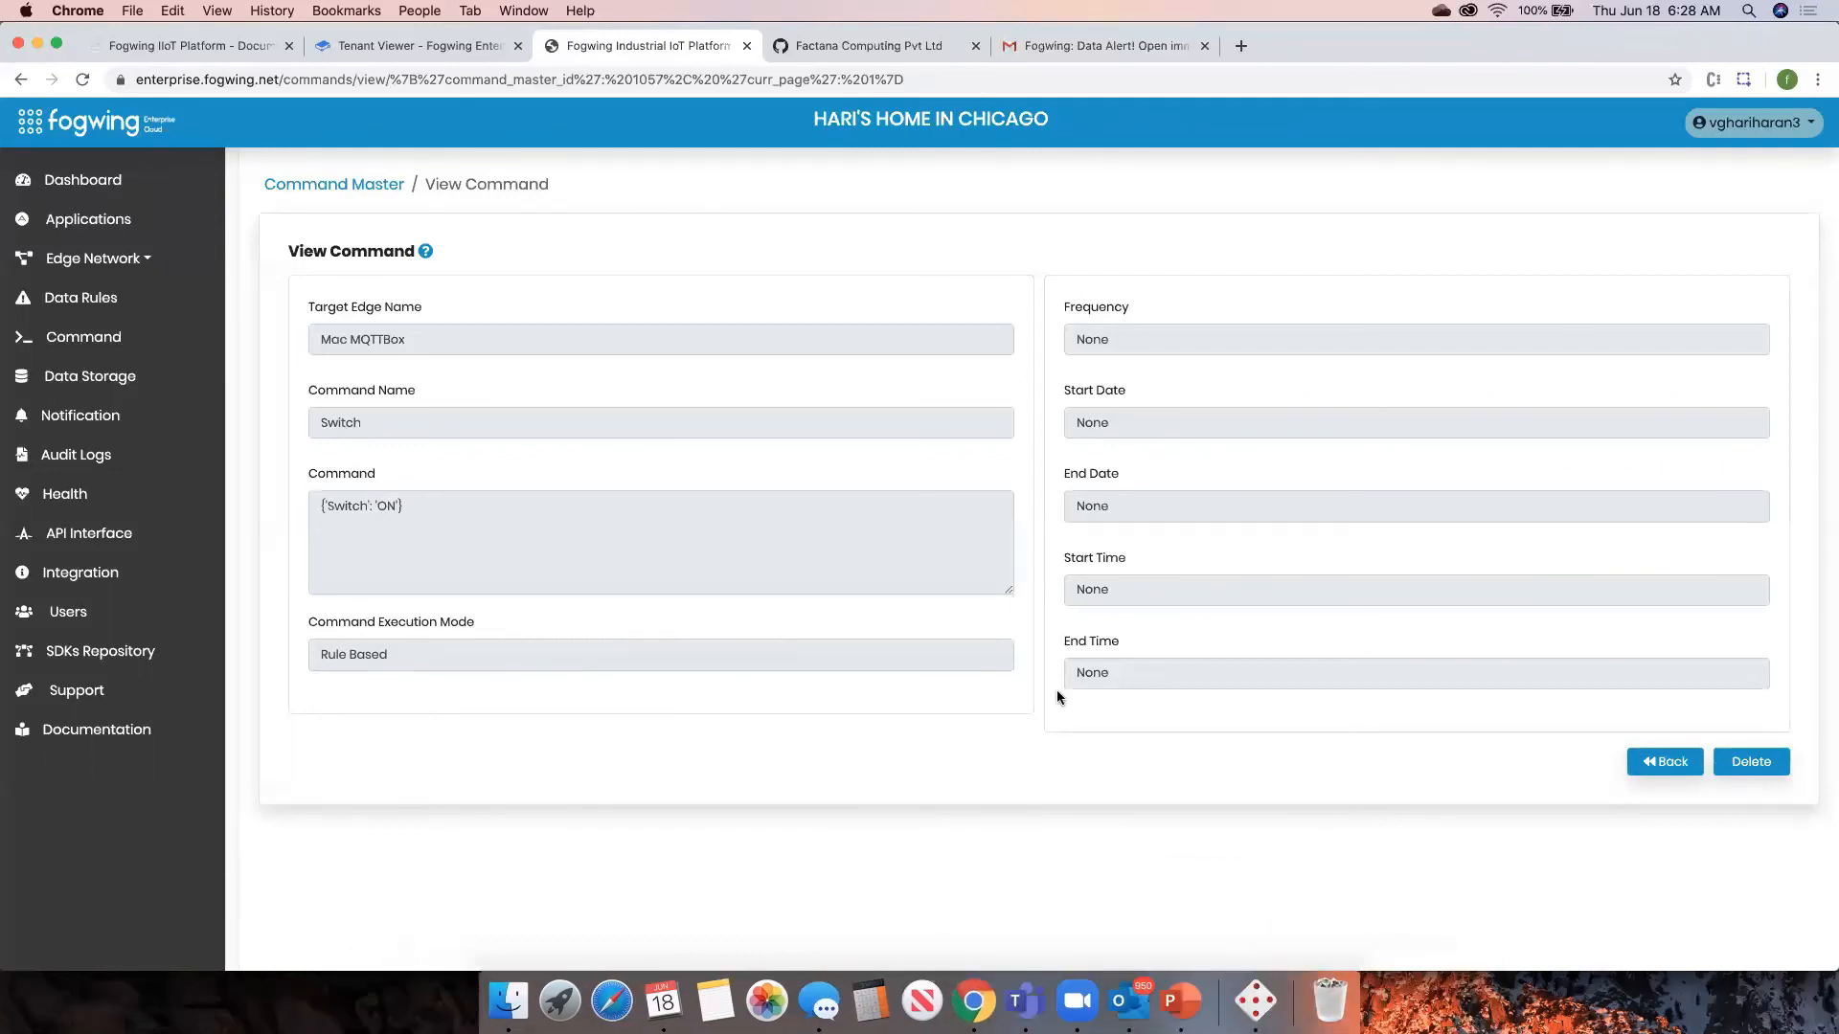
click(1186, 990)
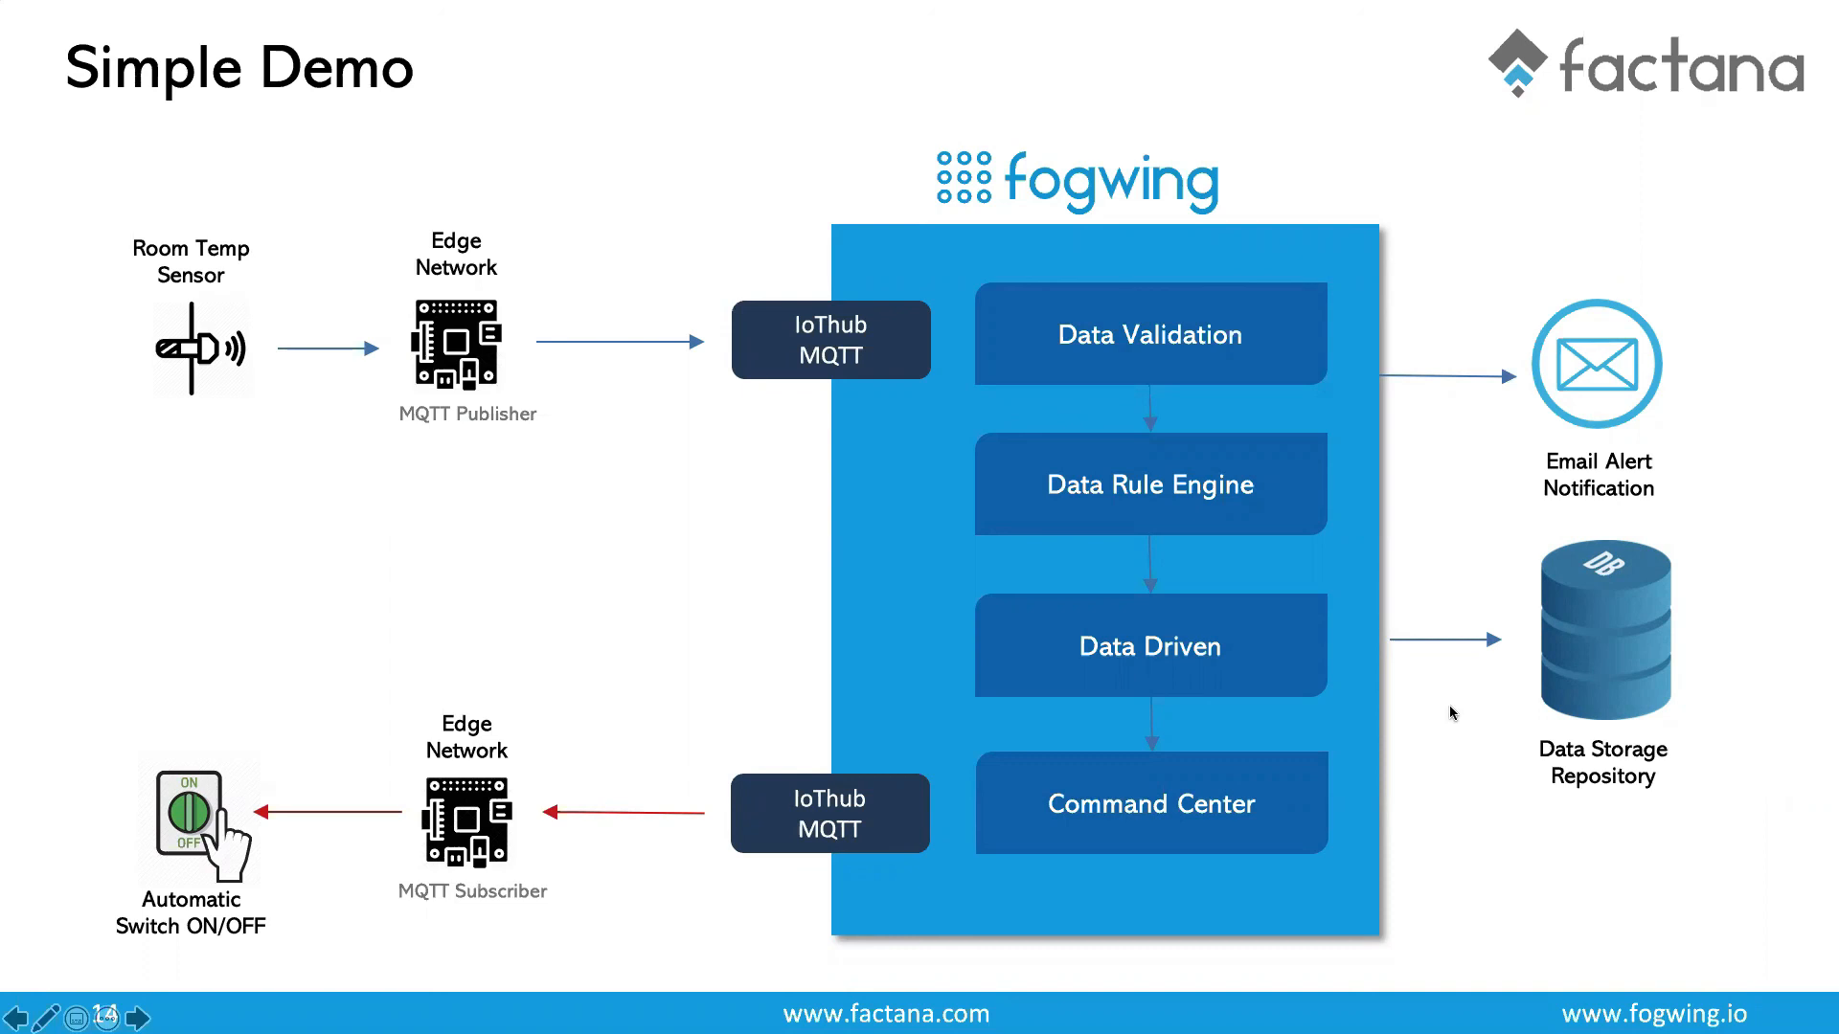
- Advance the slideshow from the Simple Demo diagram toward the Connect with Us slide
key(Right)
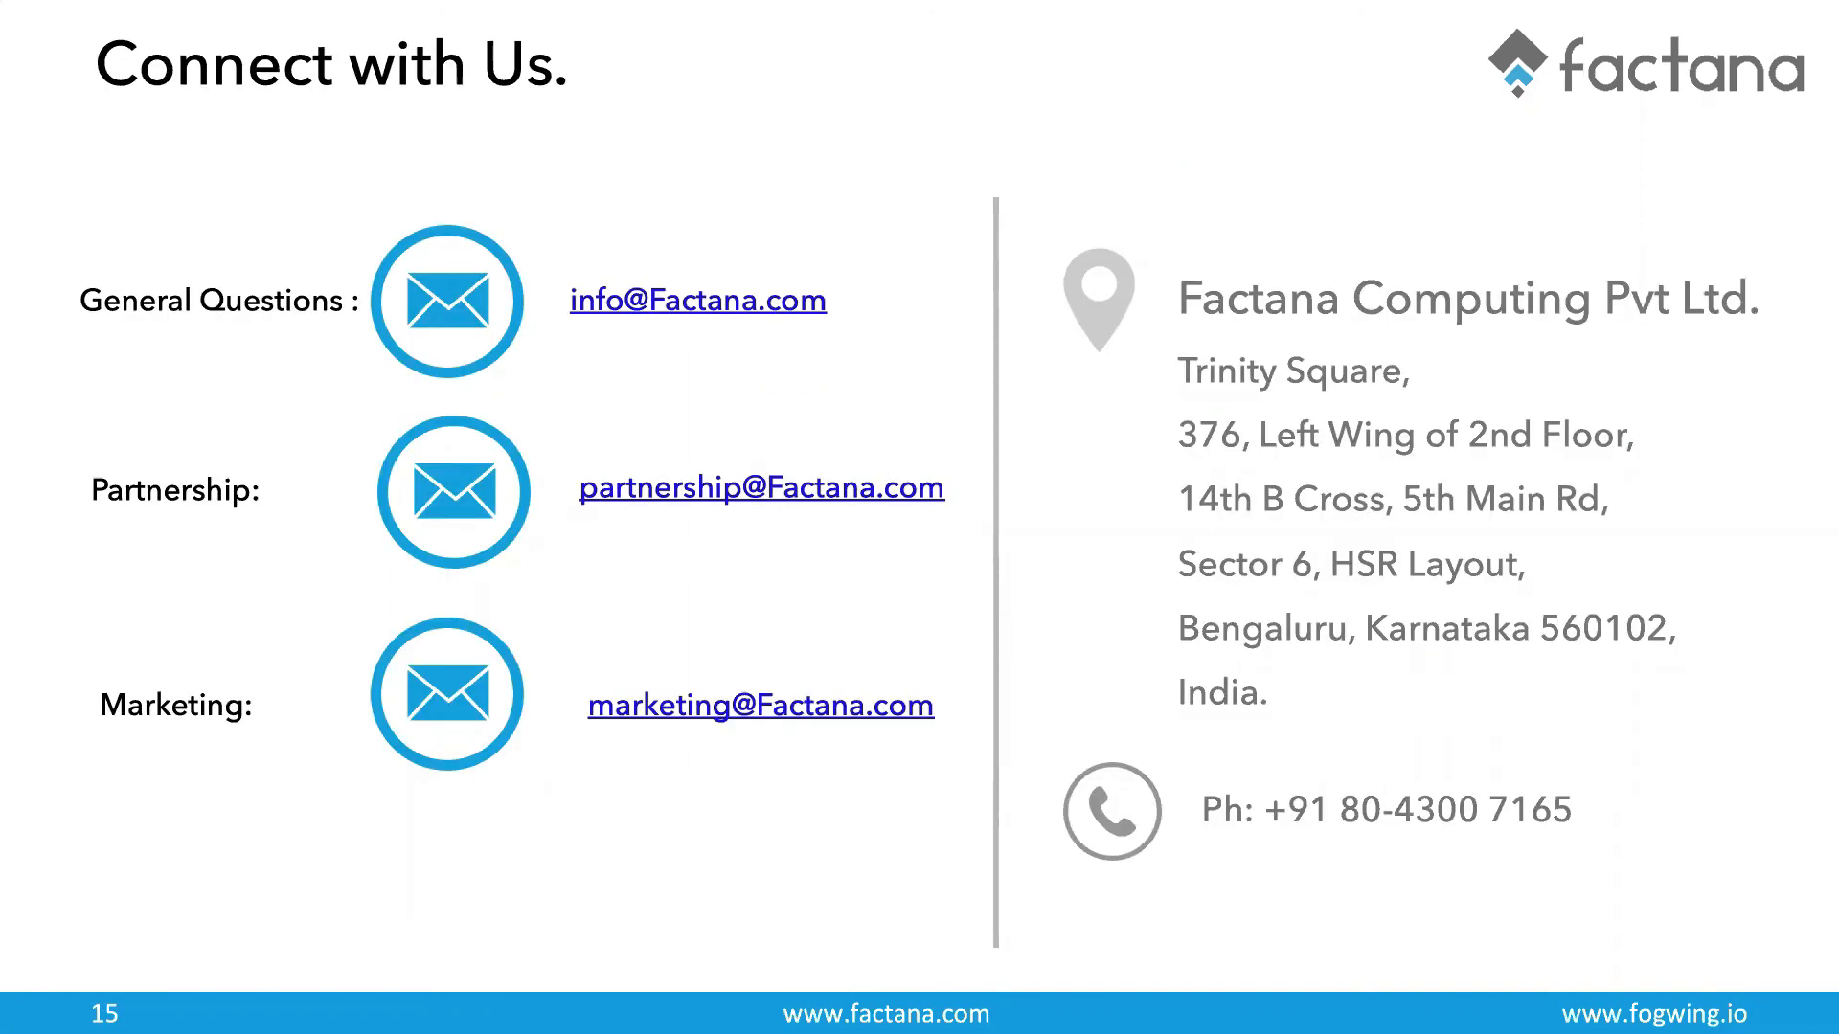